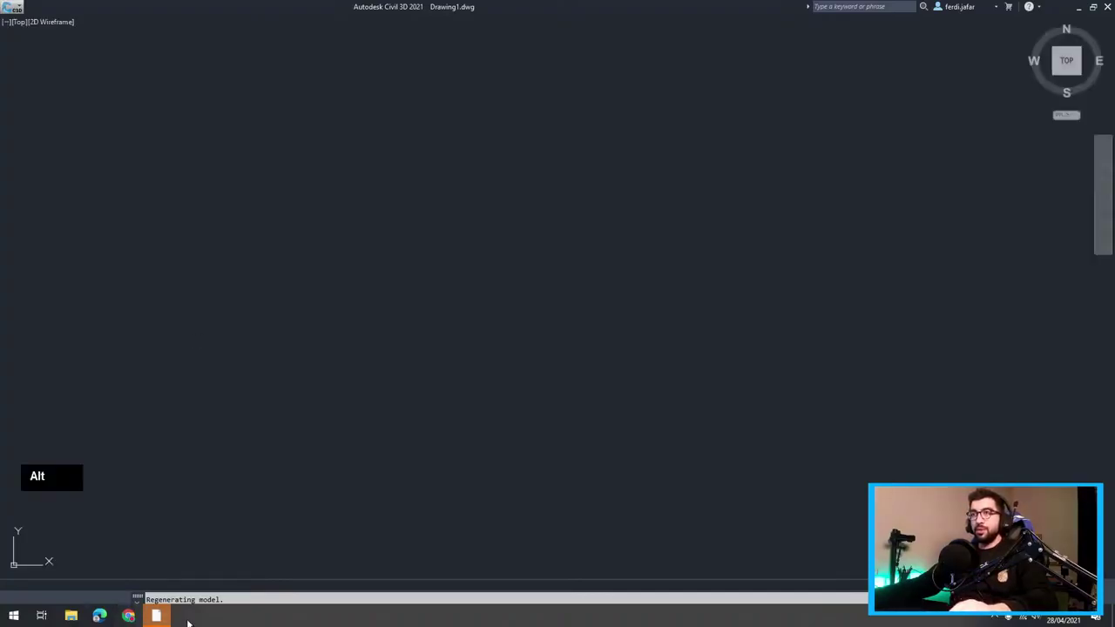
key(alt+Tab)
key(alt+Tab)
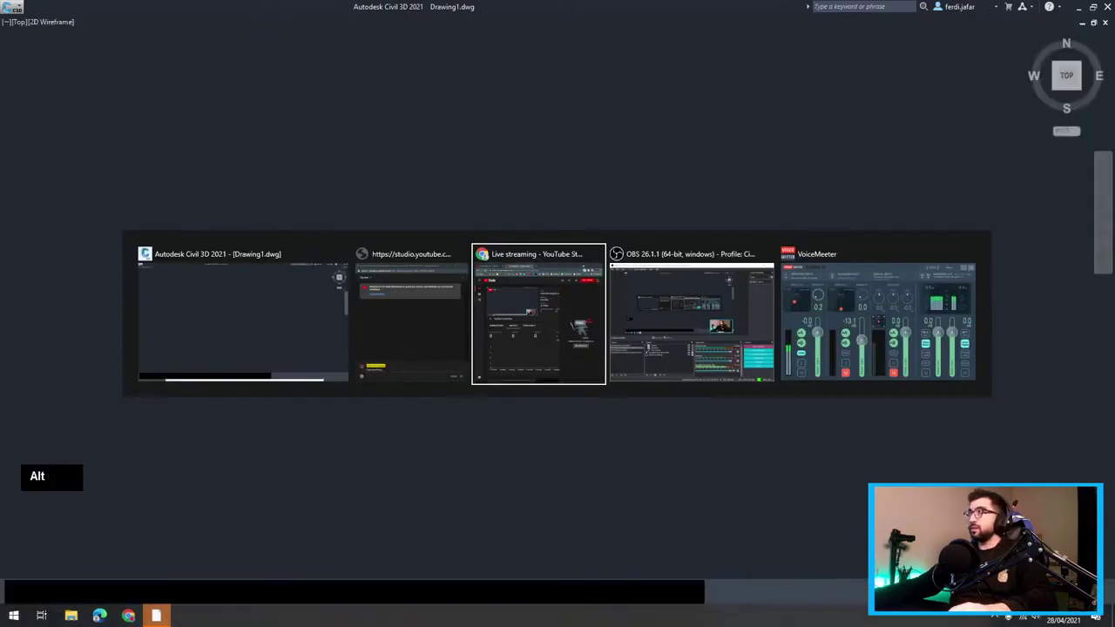
click(242, 318)
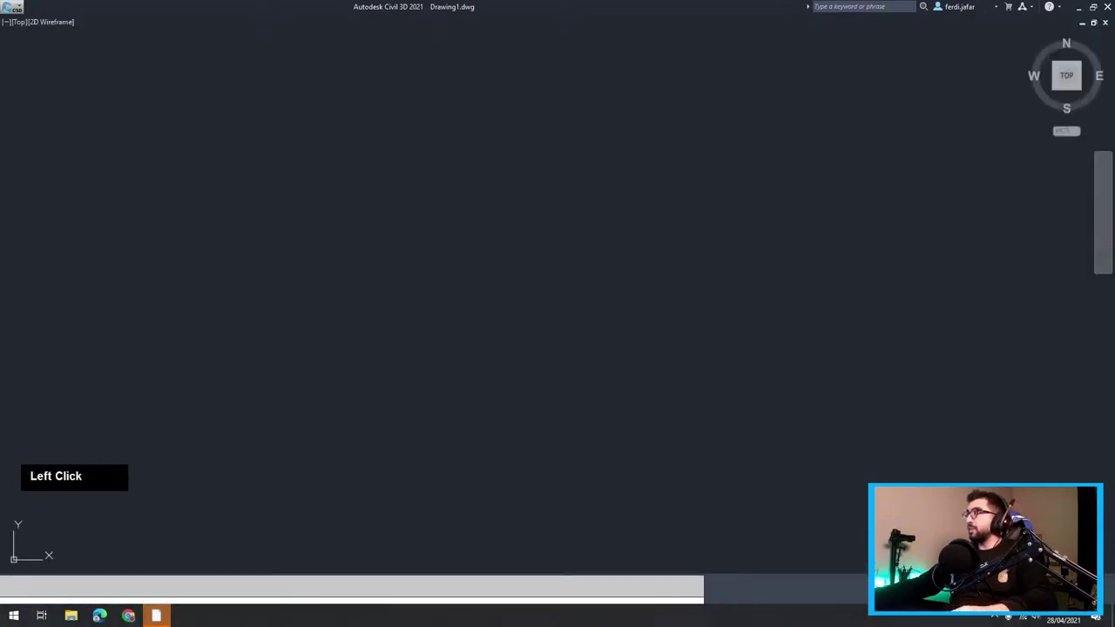
Switch to Chrome, search the web for "lidar gov uk" and open the Defra Survey Data Download site.
click(128, 616)
click(190, 31)
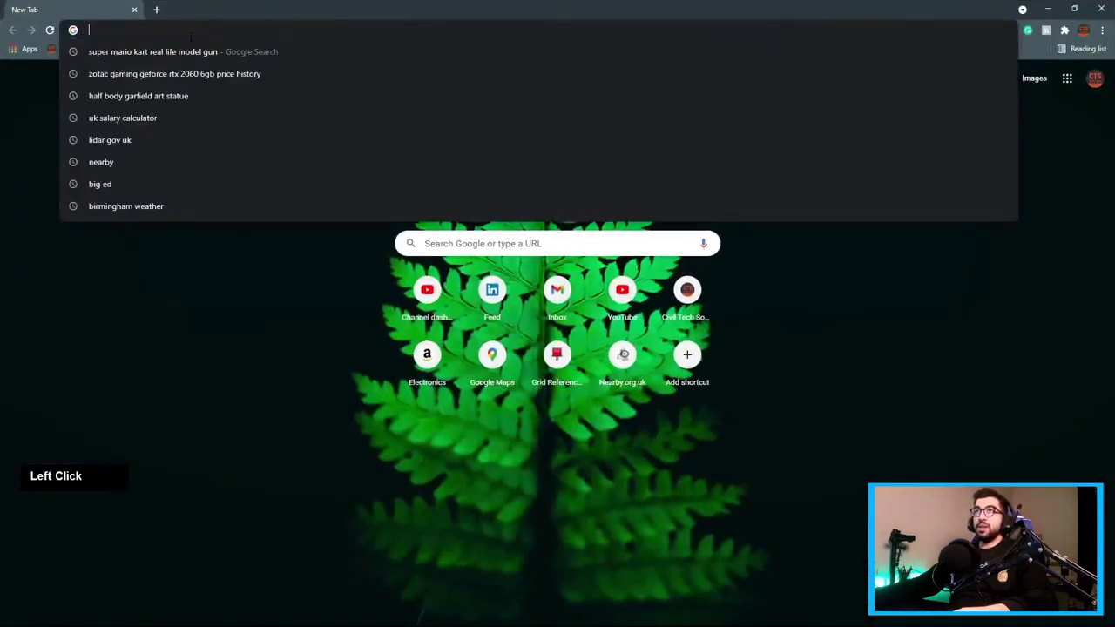
double_click(196, 16)
click(85, 12)
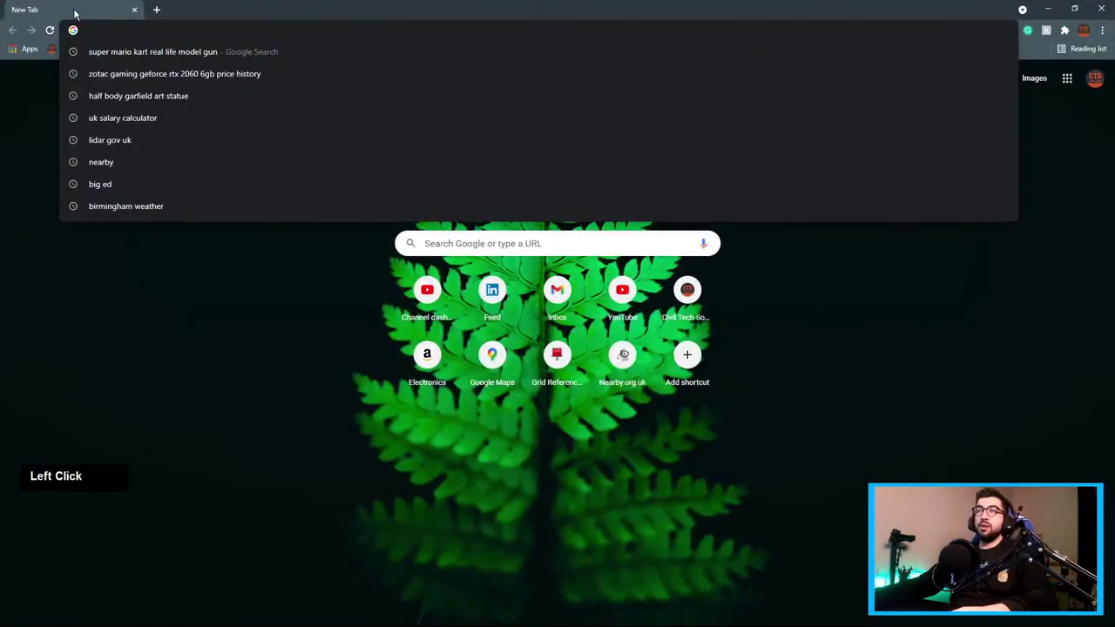
text(lifra)
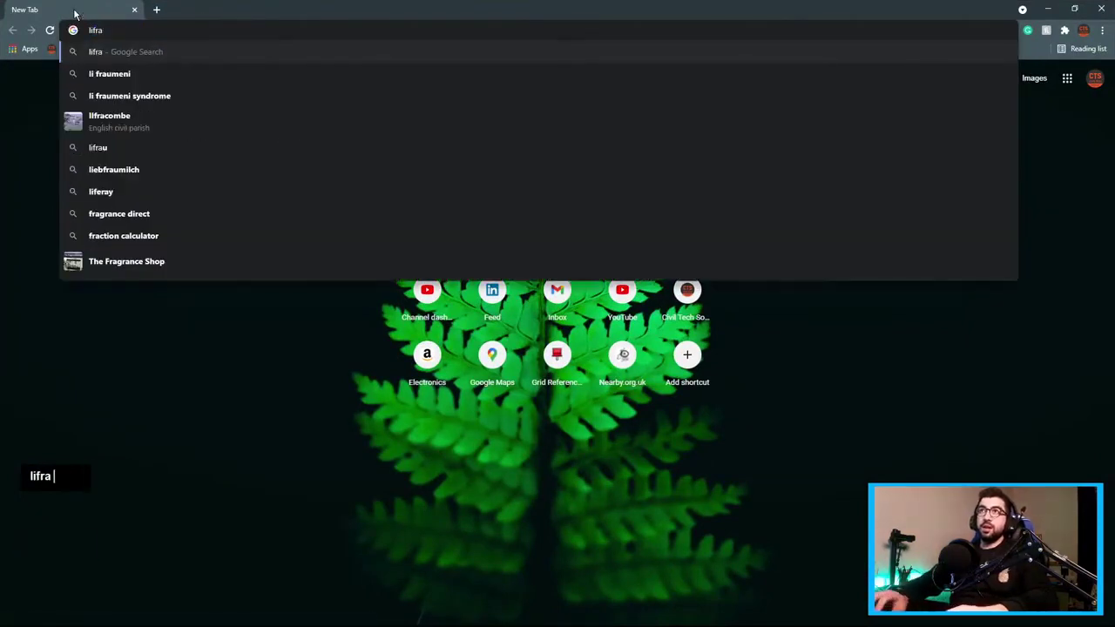
key(BackSpace)
key(BackSpace)
key(BackSpace)
text(d)
key(Right)
key(Return)
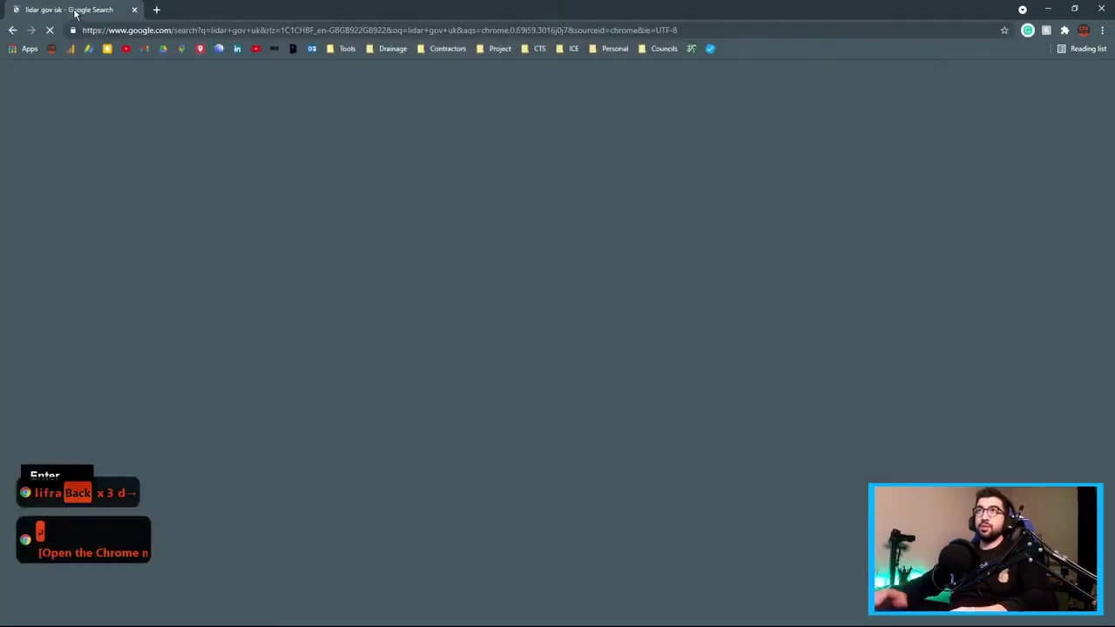
click(148, 185)
Open Google Maps and gridreferencefinder.com, each in its own new browser tab.
click(157, 10)
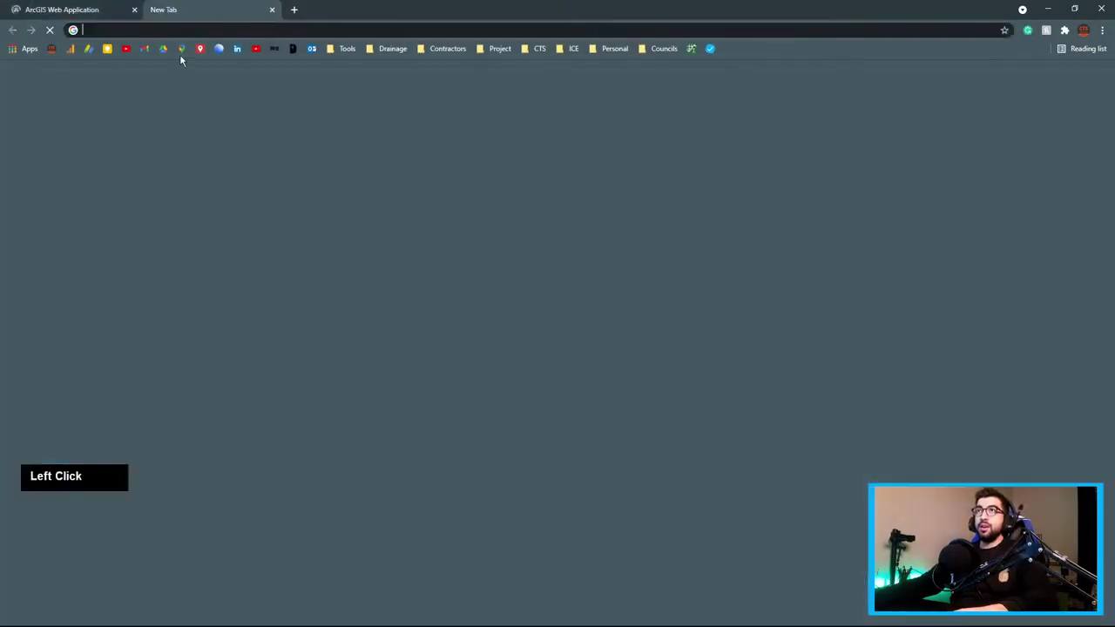
click(181, 49)
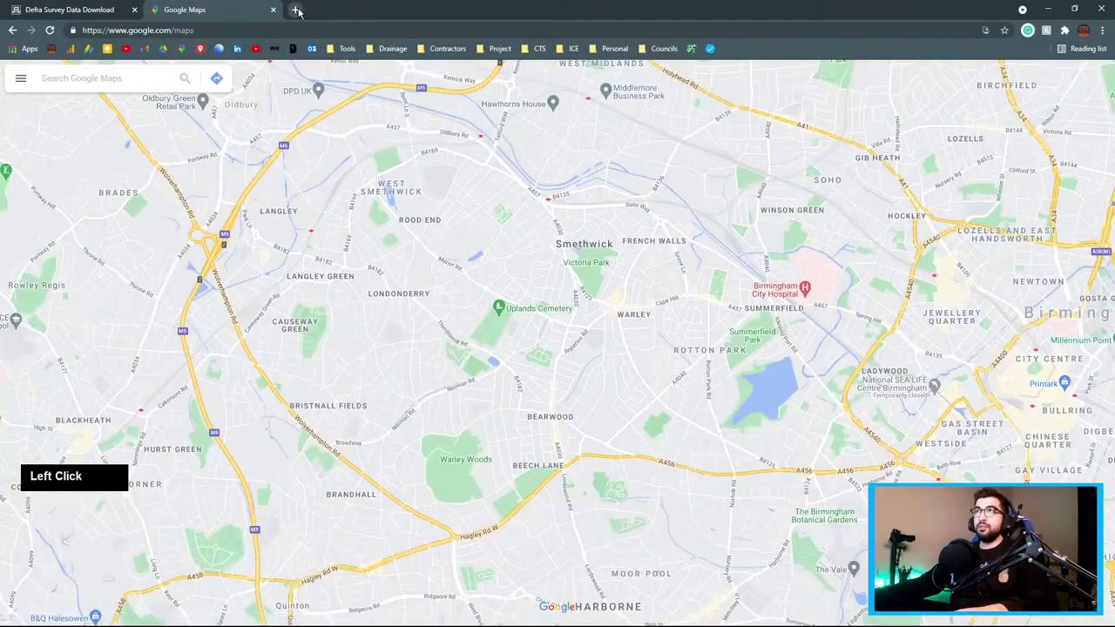
click(297, 9)
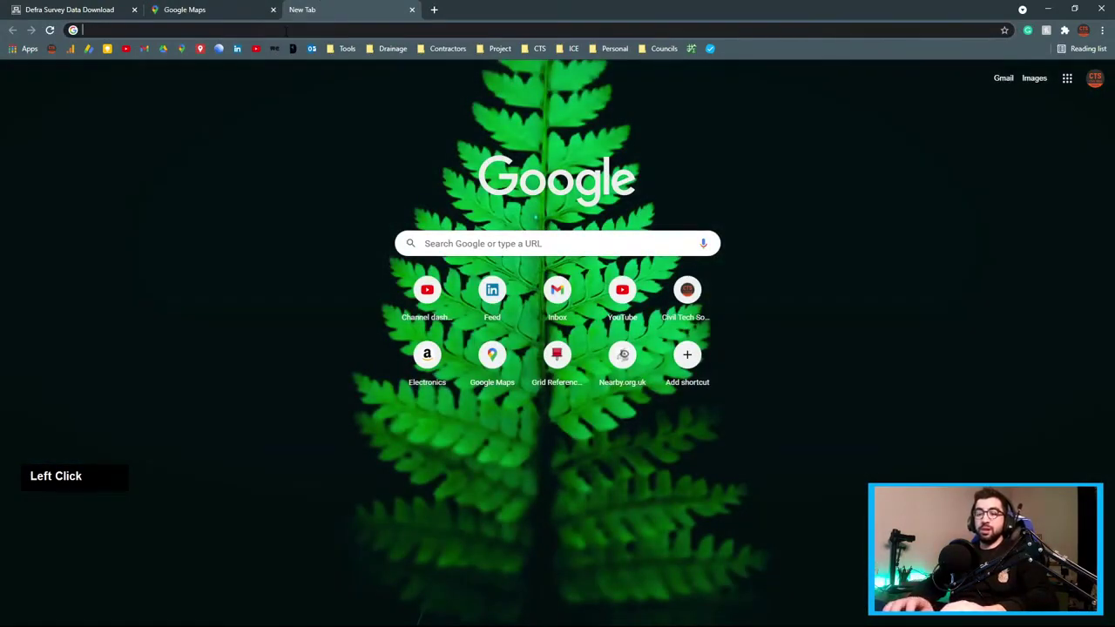
text(gre)
key(BackSpace)
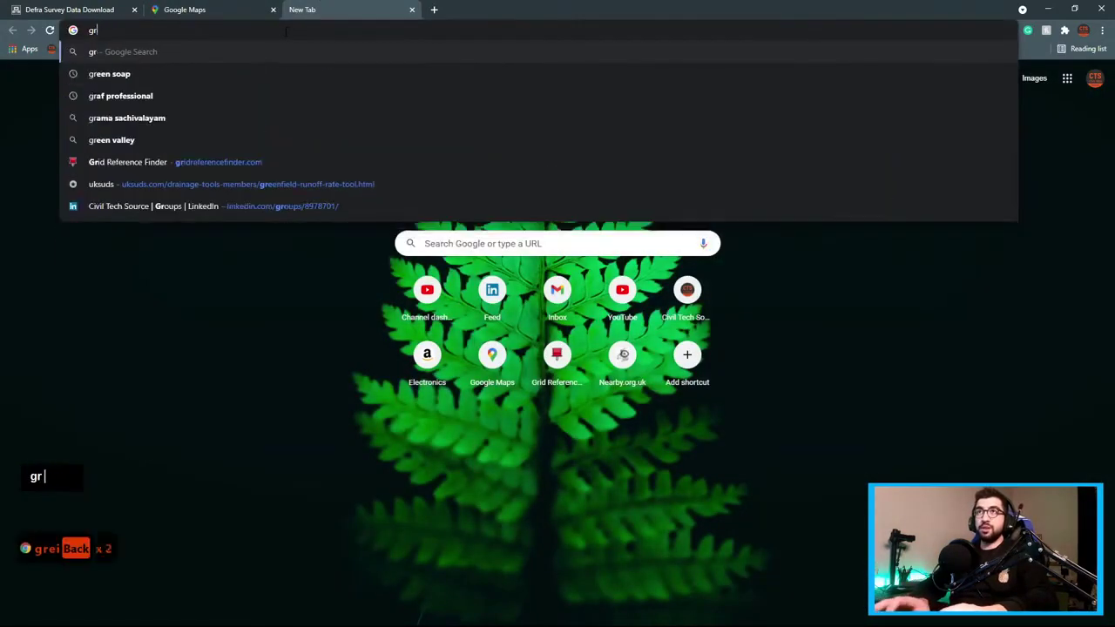
text(idreferencefinder.com)
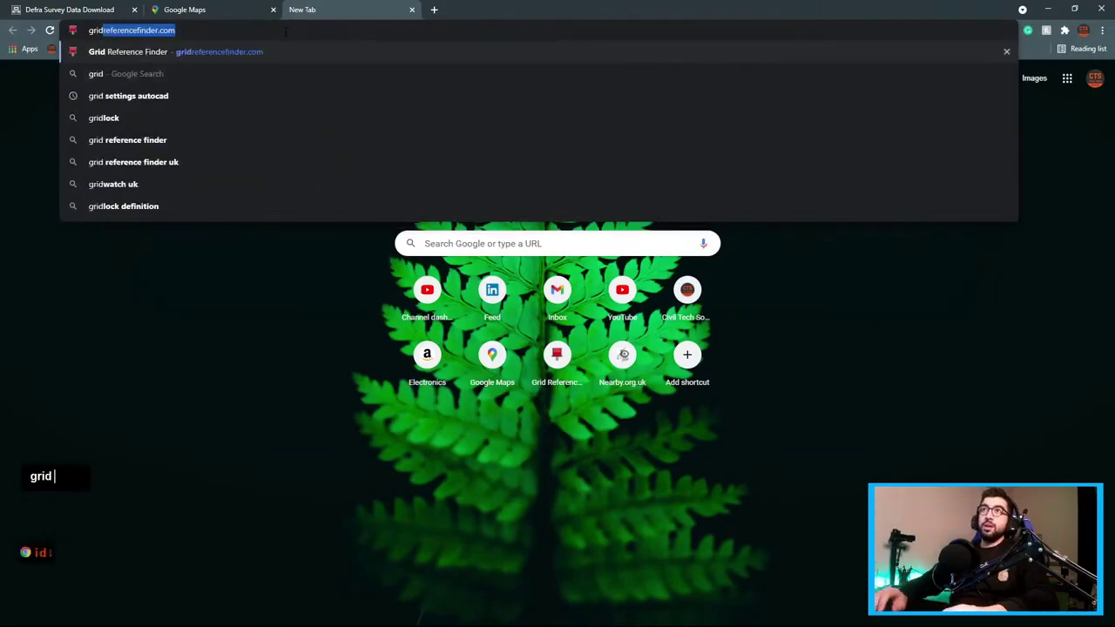
key(Return)
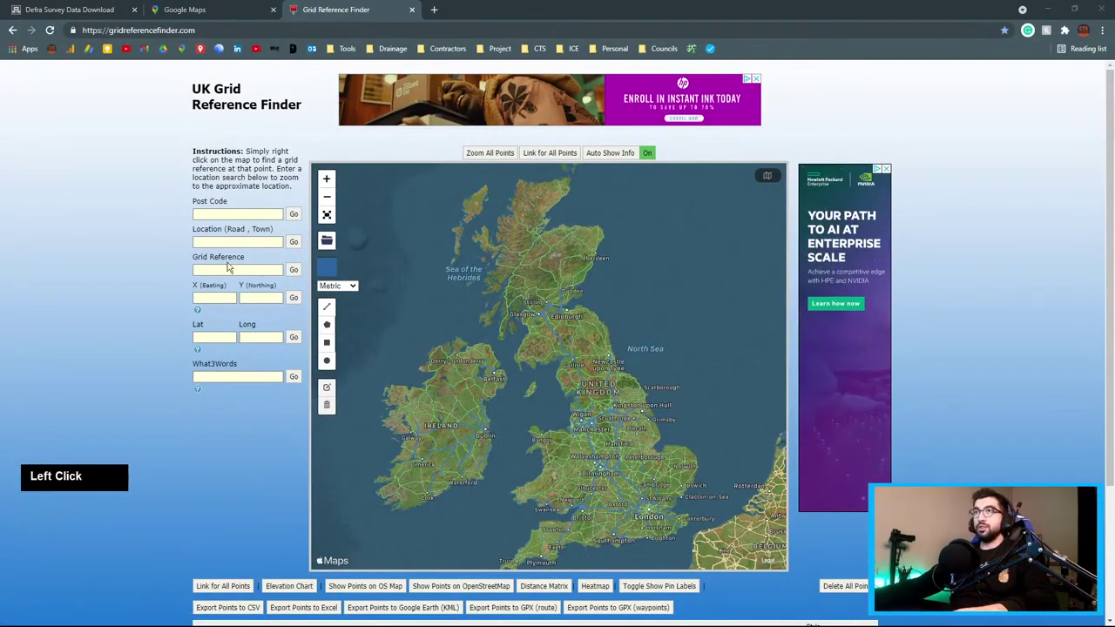
In Google Maps satellite view, locate the bare site between Spring Road and Shaftmoor Lane in Tyseley, Birmingham, and pin its middle.
click(205, 9)
click(33, 593)
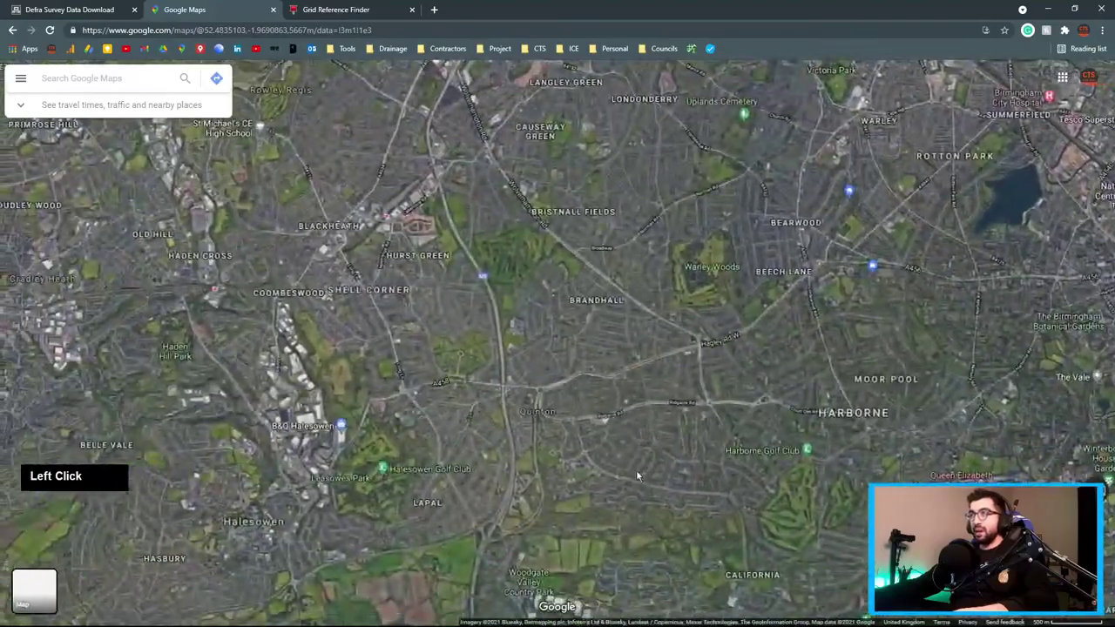
drag(636, 469, 278, 445)
scroll(566, 227, up, 5)
scroll(566, 226, down, 3)
scroll(278, 445, up, 2)
scroll(557, 348, down, 2)
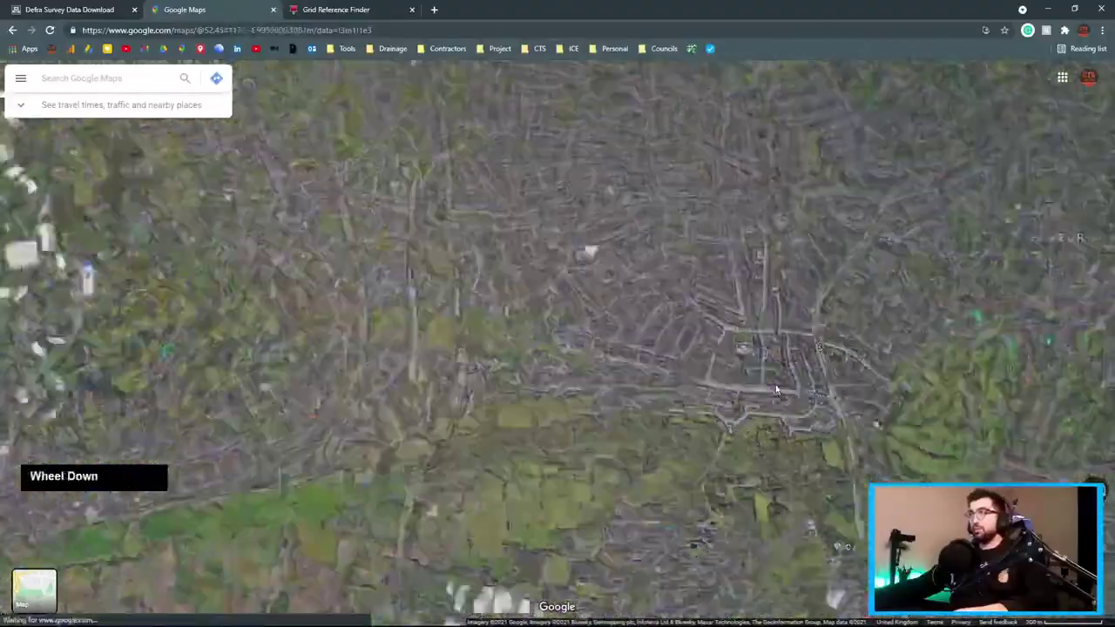
drag(609, 365, 395, 345)
drag(1002, 366, 34, 339)
scroll(767, 462, up, 3)
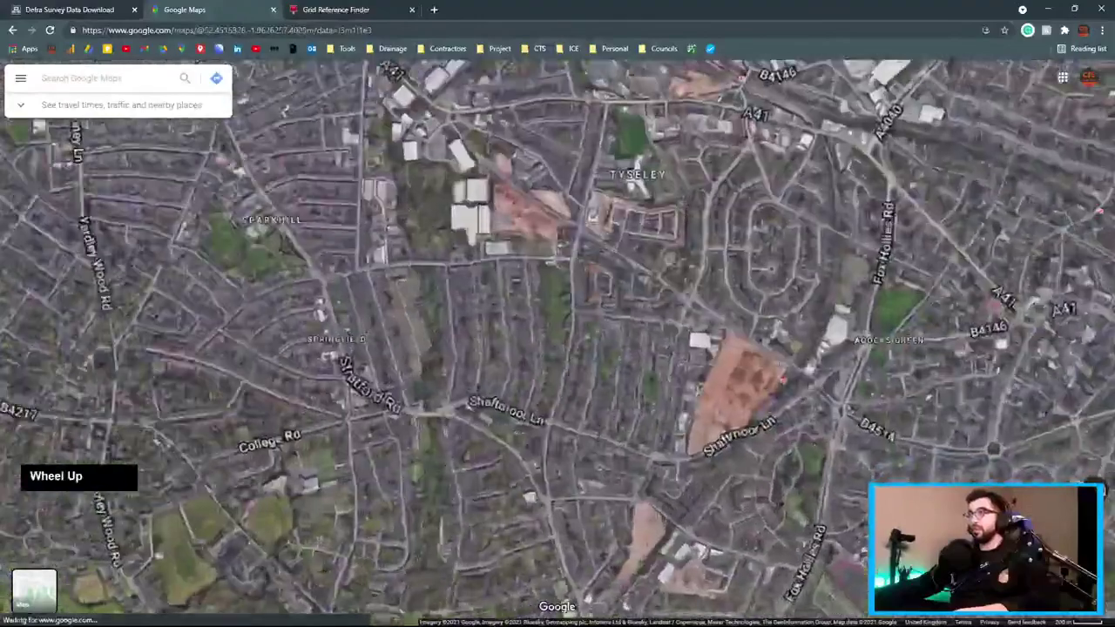
drag(749, 470, 644, 291)
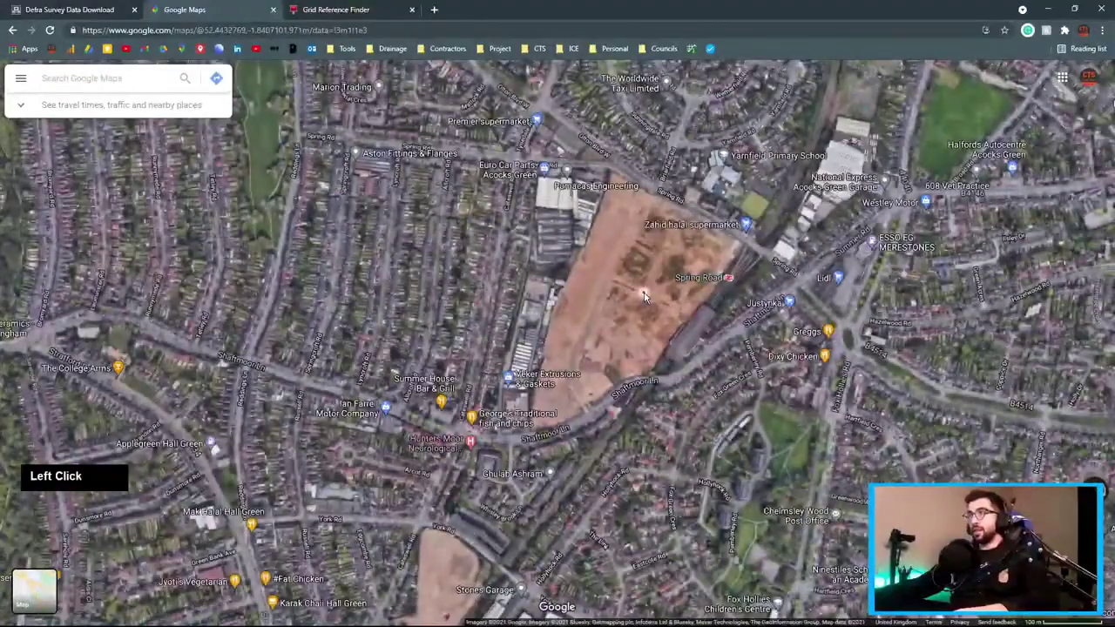
click(643, 299)
click(551, 607)
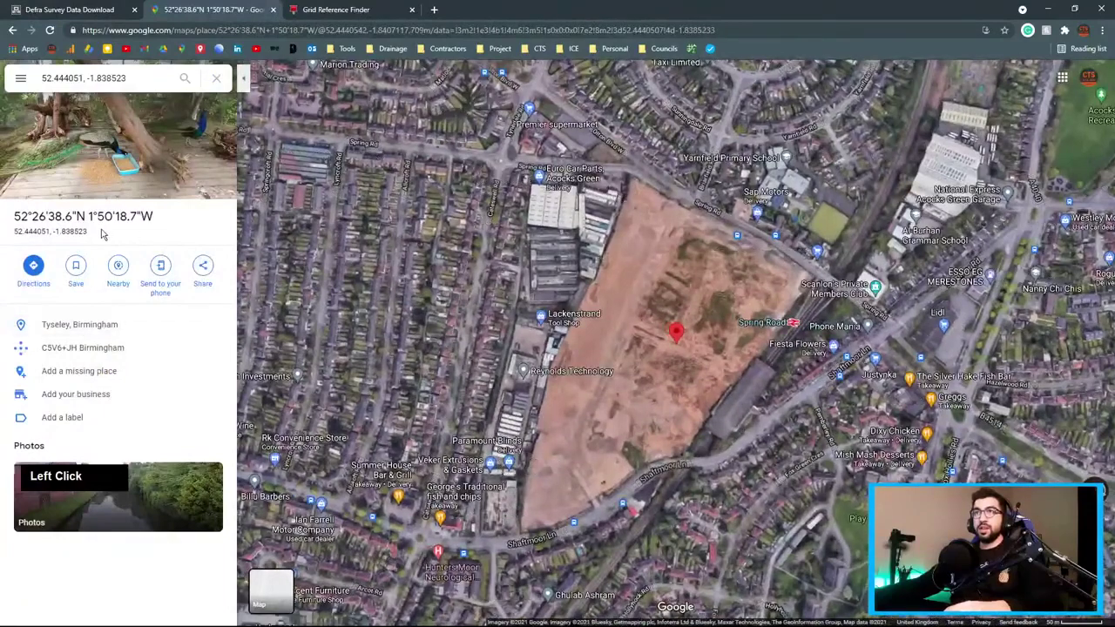
Copy the pin's decimal coordinates 52.444051, -1.838523 into the Post Code field of Grid Reference Finder.
triple_click(41, 231)
key(ctrl+c)
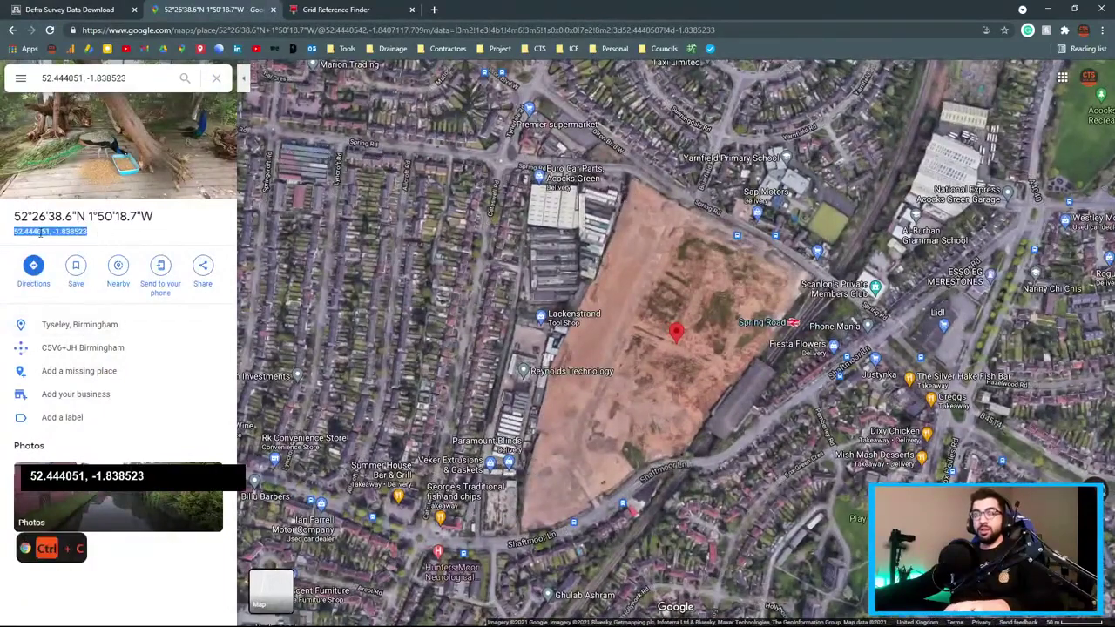
click(307, 10)
click(211, 242)
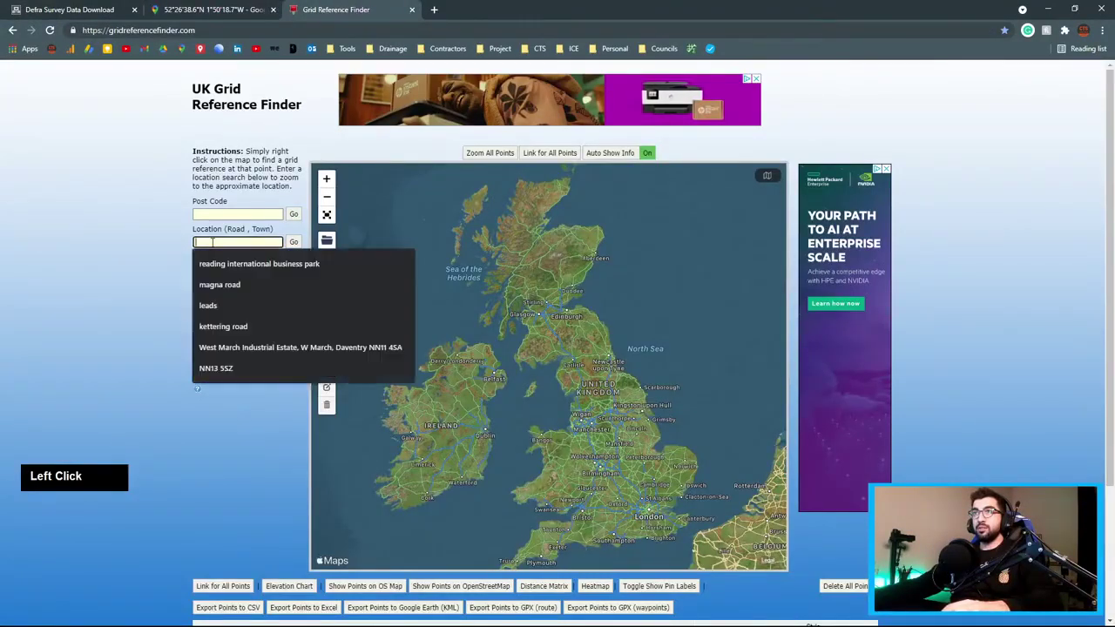
click(218, 214)
key(ctrl+v)
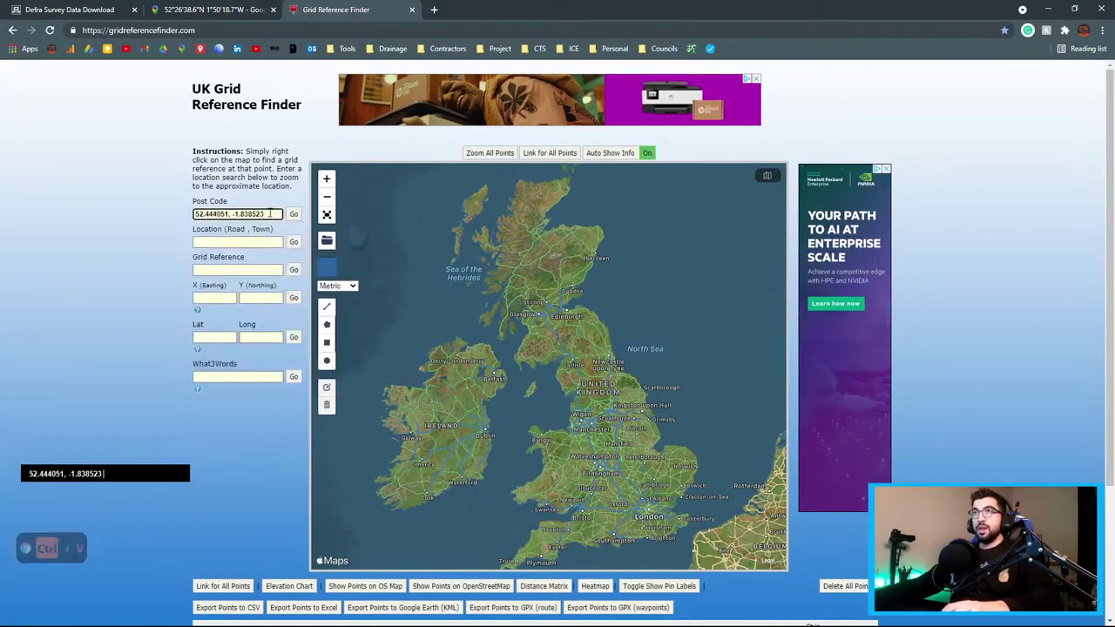
Split the pasted coordinates into latitude 52.444051 and longitude -1.838523 and look up that point.
drag(261, 214, 232, 215)
key(ctrl+c)
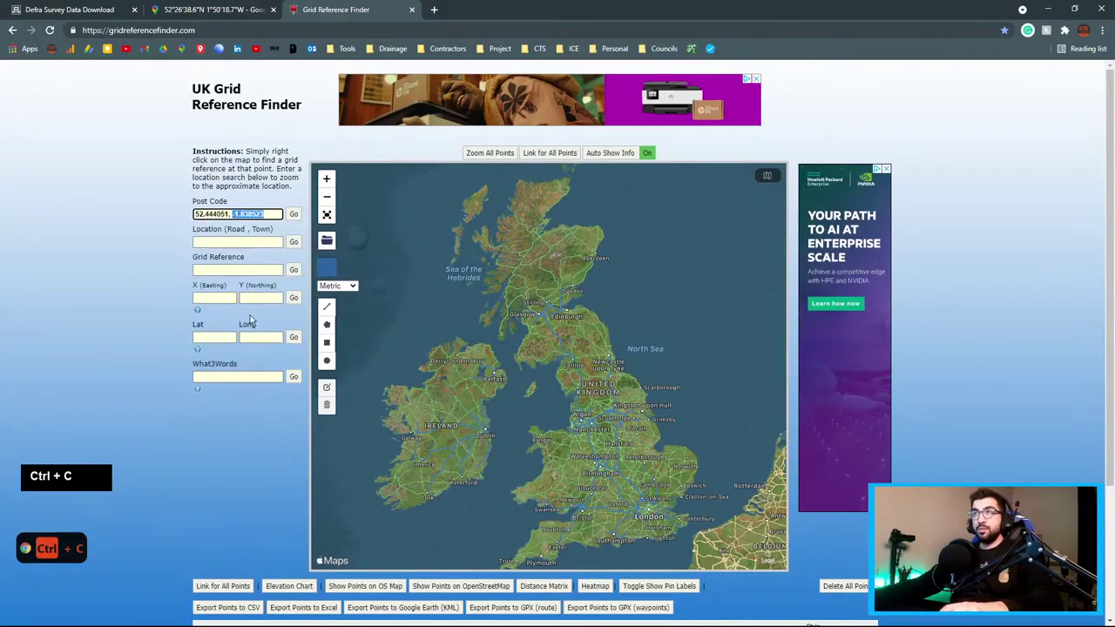
click(254, 338)
key(ctrl+v)
drag(228, 214, 146, 220)
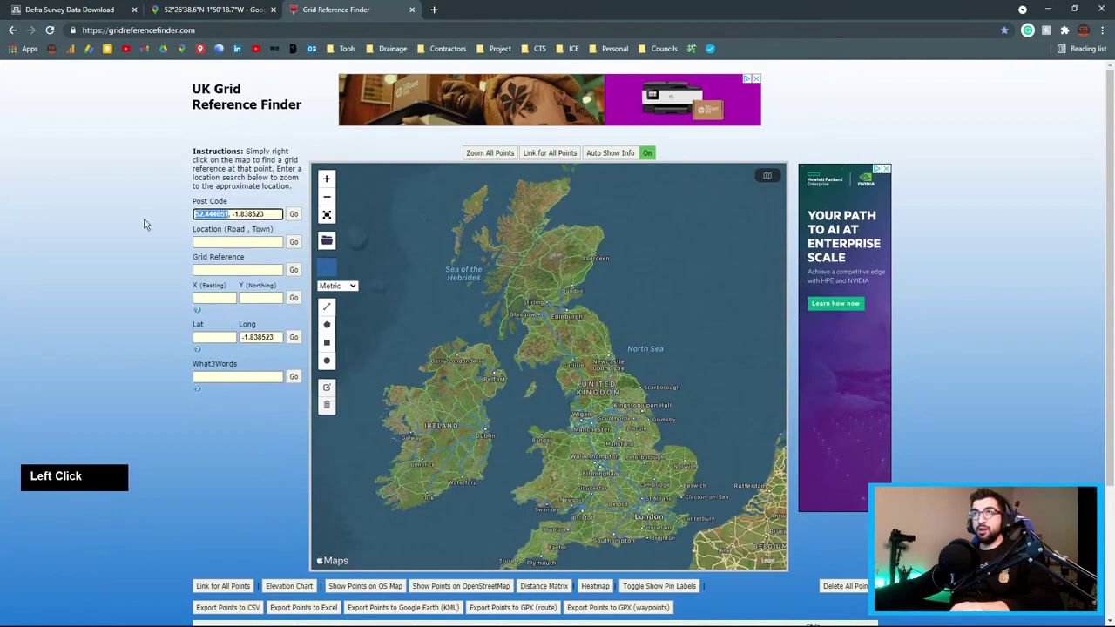
key(ctrl+c)
click(219, 336)
key(ctrl+v)
click(293, 337)
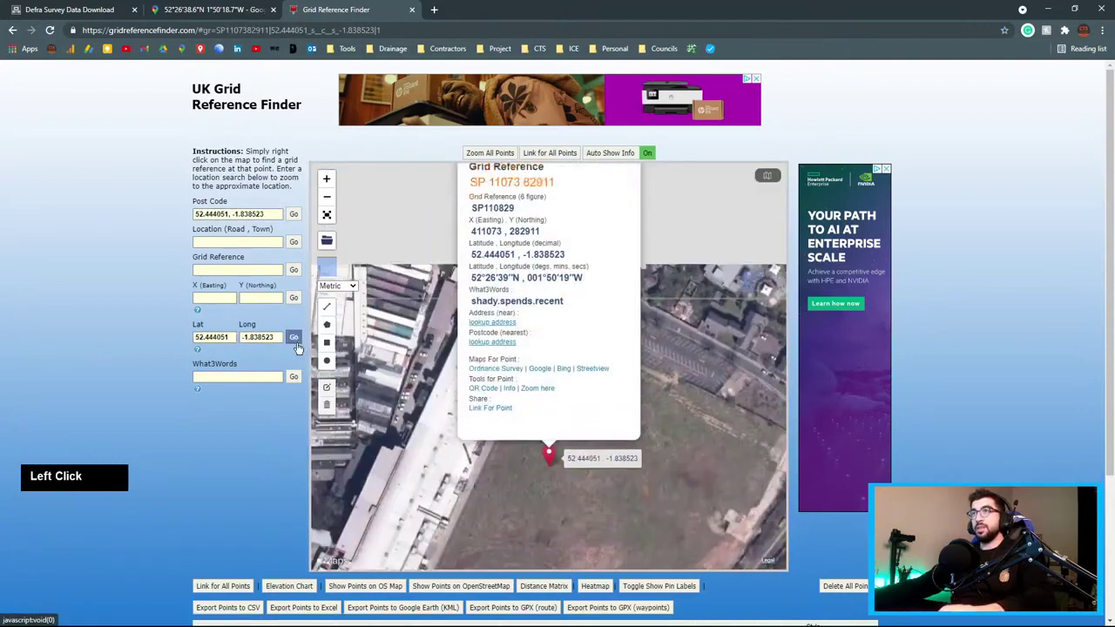
triple_click(517, 212)
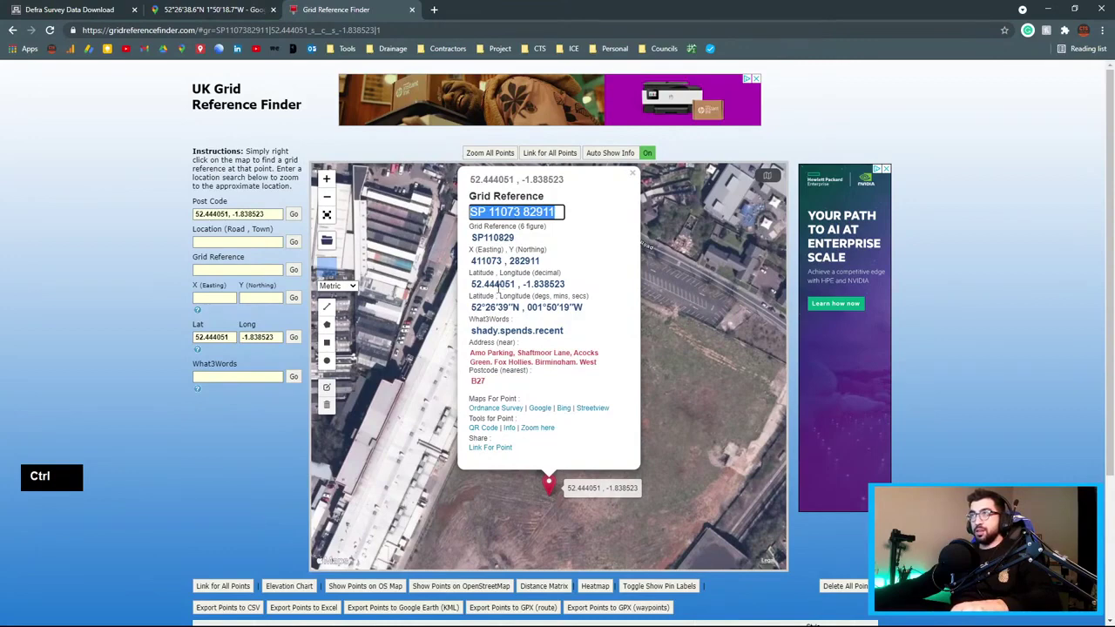
click(499, 286)
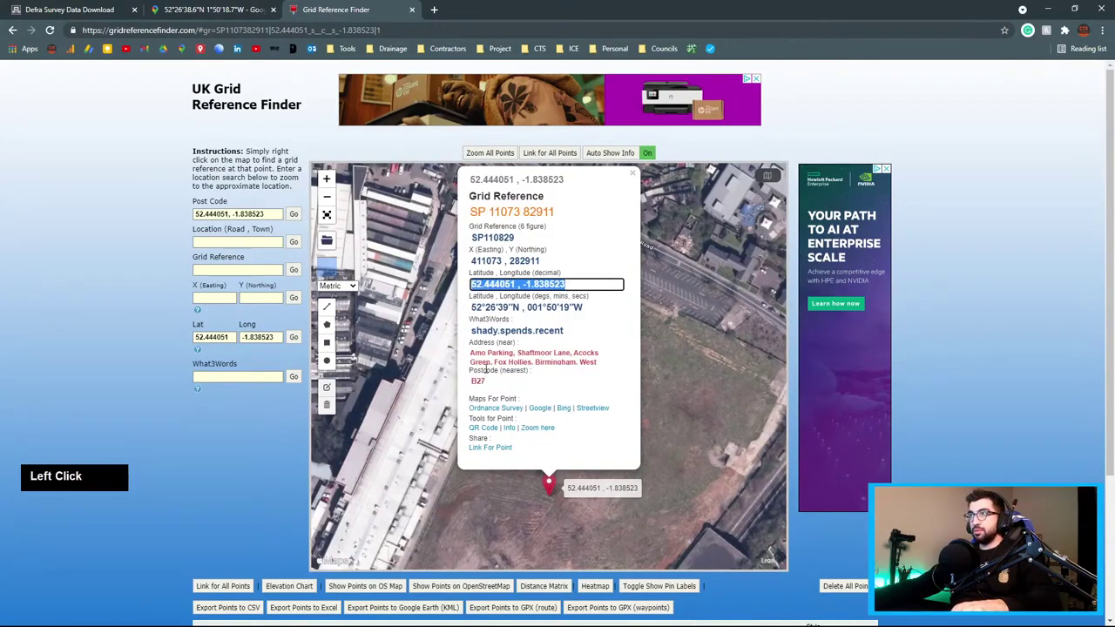
triple_click(514, 210)
key(ctrl+c)
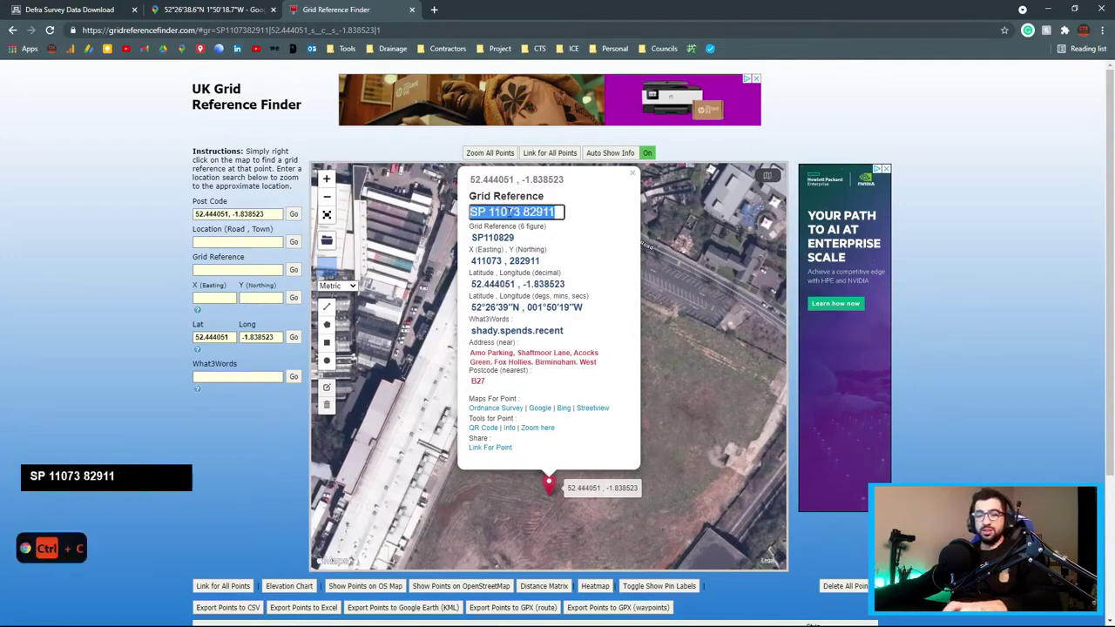
click(78, 10)
key(ctrl+v)
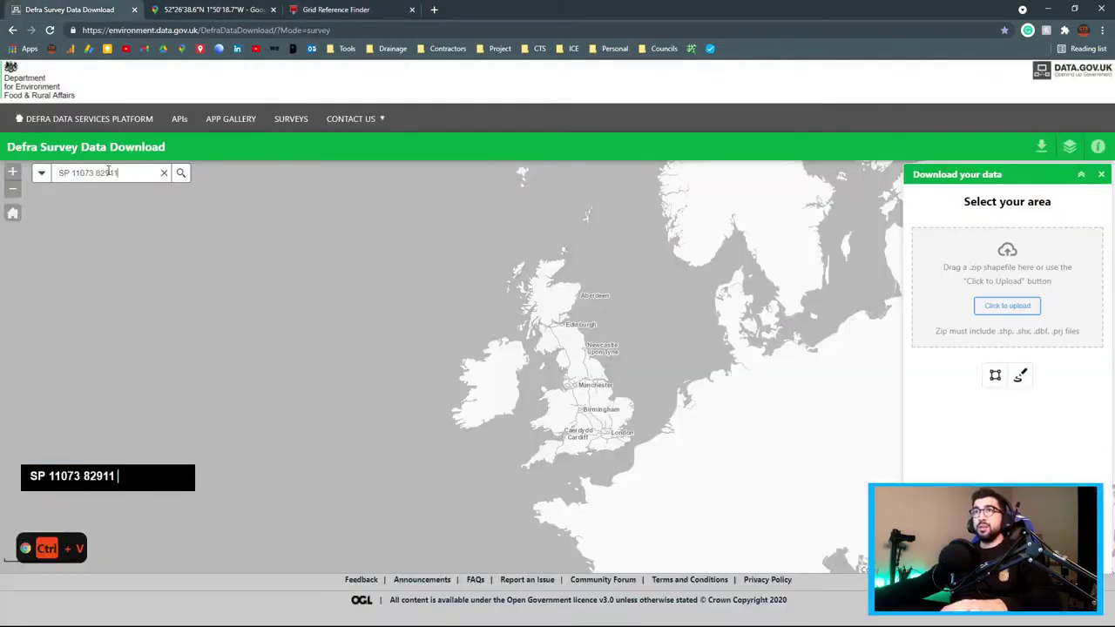
key(Return)
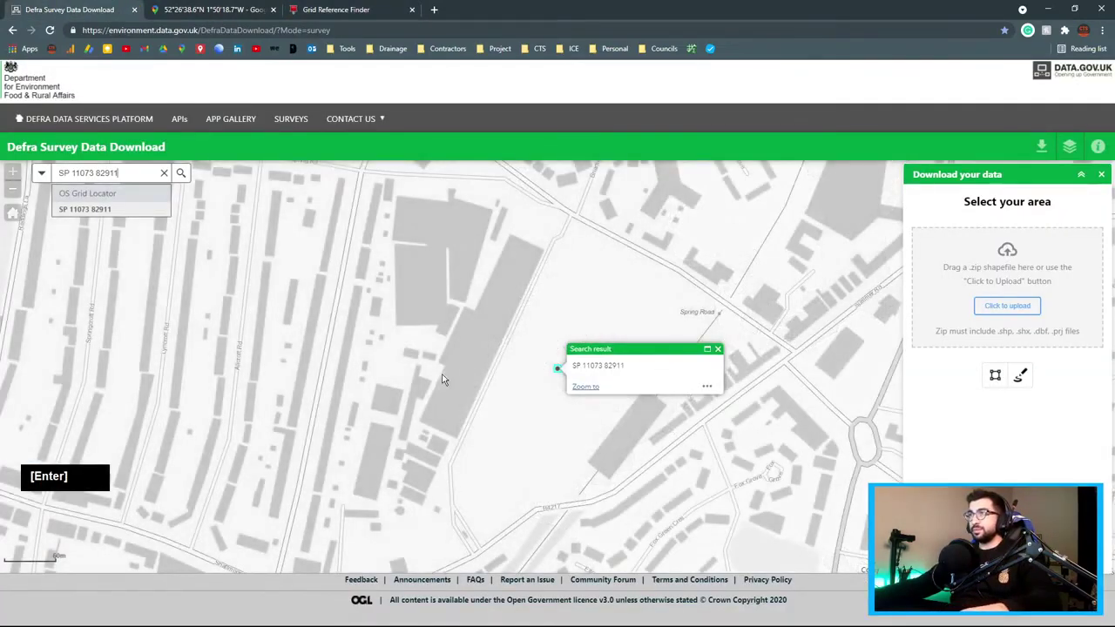
Draw a freehand polygon around the site and its surrounding streets on the Defra map, and request the survey data for that area.
scroll(525, 447, down, 5)
scroll(525, 447, down, 2)
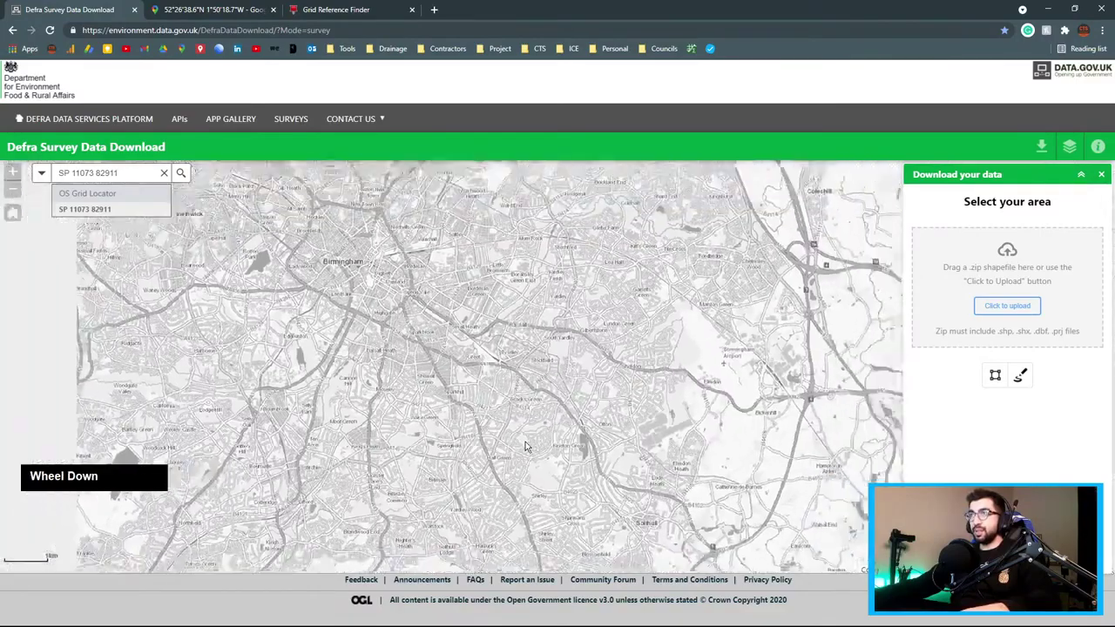
scroll(546, 492, up, 5)
click(546, 492)
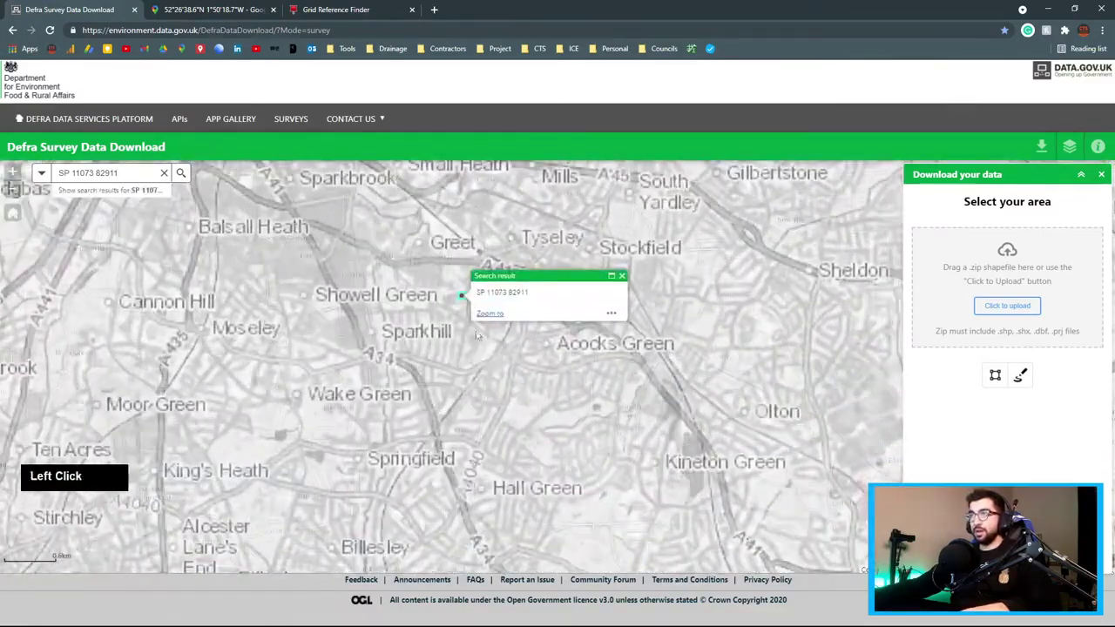
scroll(469, 287, up, 3)
scroll(474, 360, down, 1)
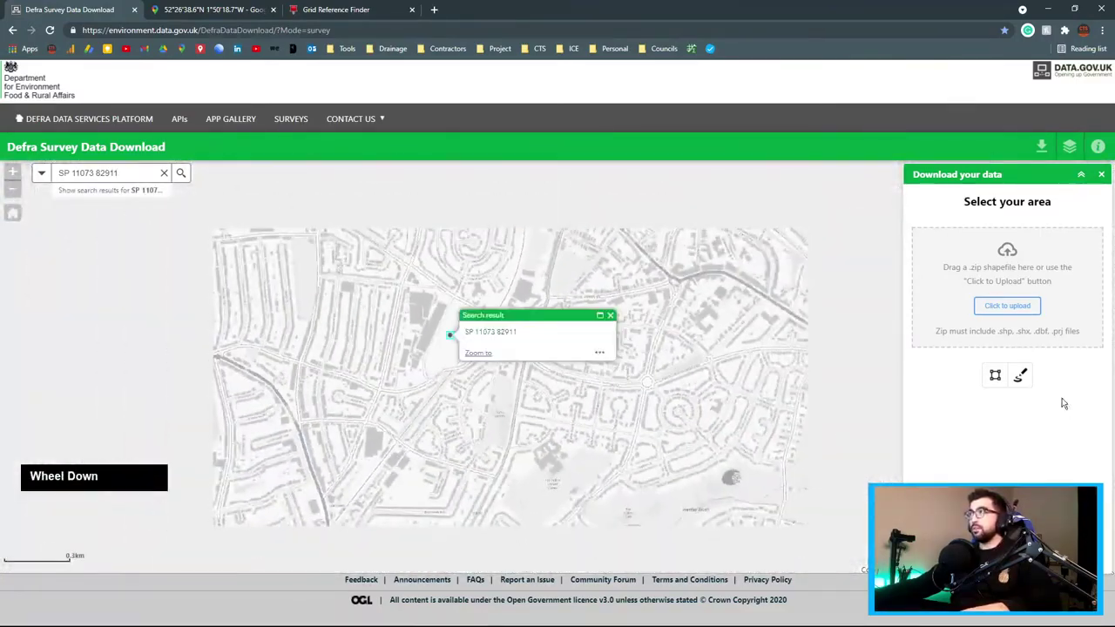
click(1021, 375)
drag(425, 406, 423, 420)
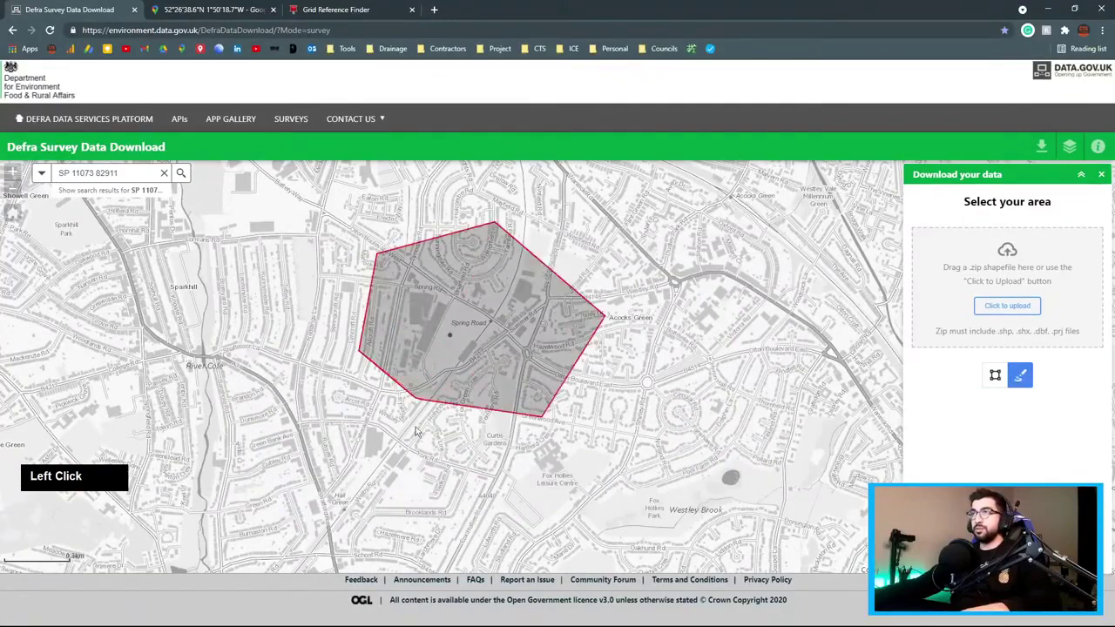
click(1007, 446)
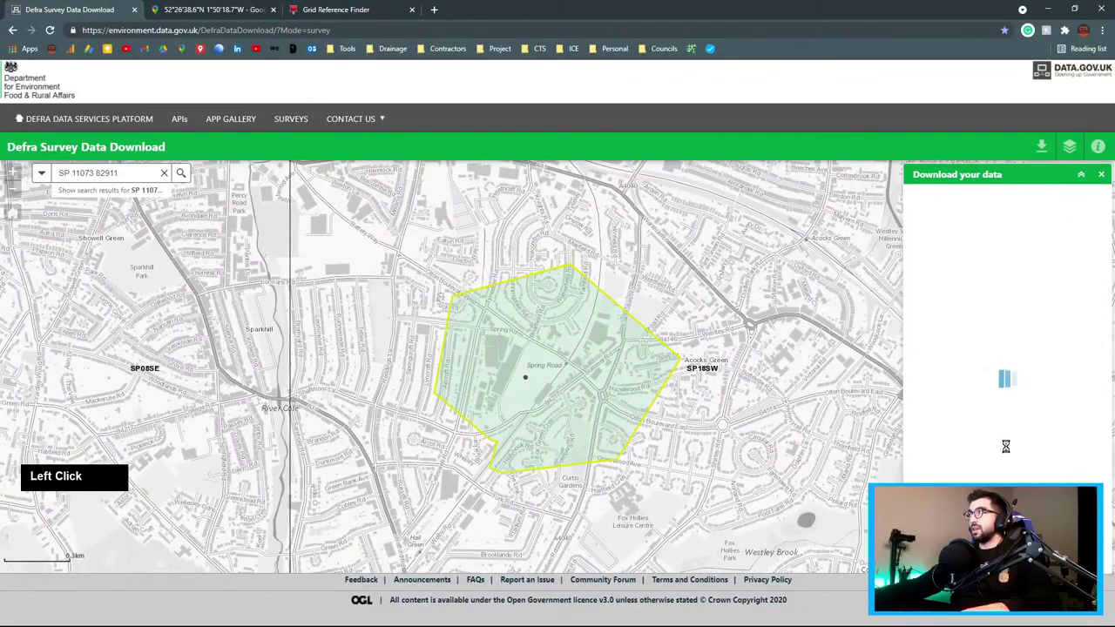
key(alt+Tab)
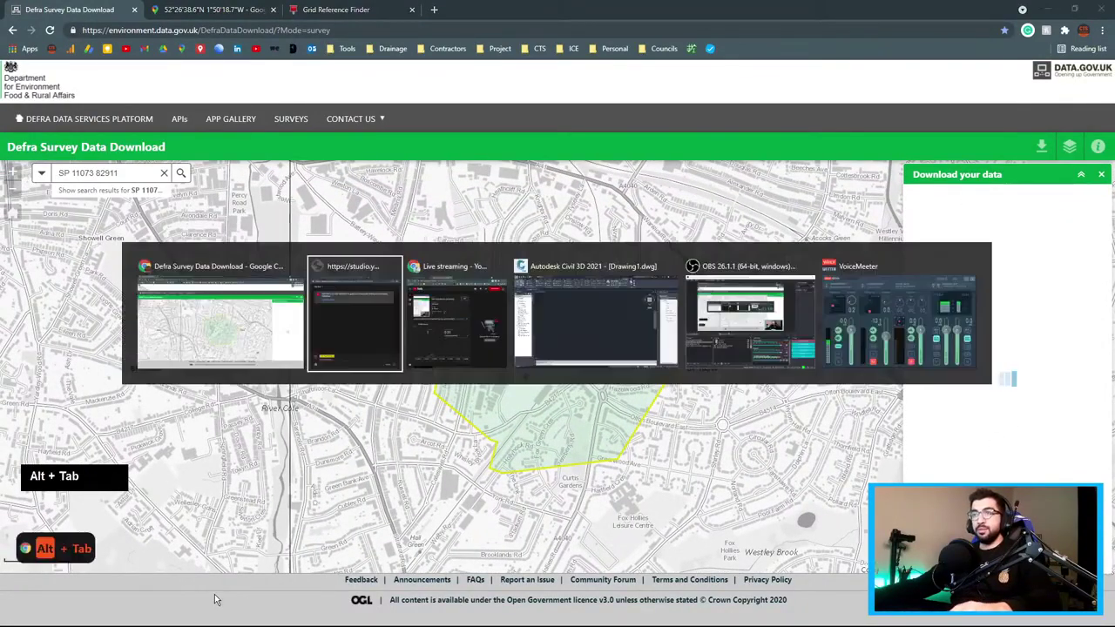
alt+click(363, 487)
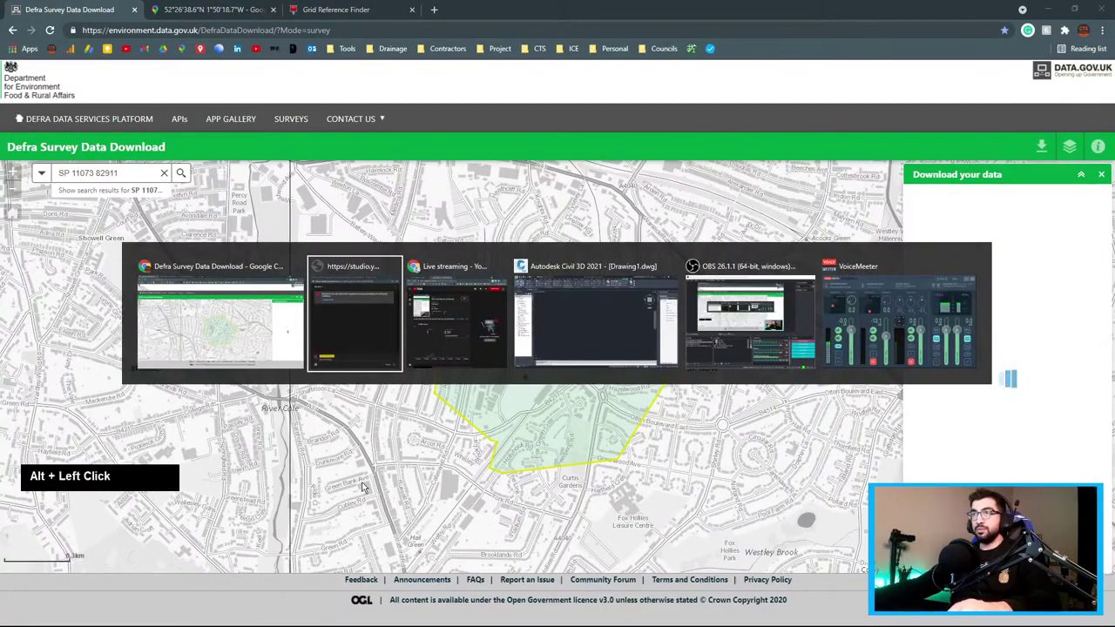
Permanently delete the old LIDAR-DTM-1m-2019-SO98se folder and zip from the TY0015-Civil3D_DTM tutorial folder, and return to the Defra download page.
key(super+e)
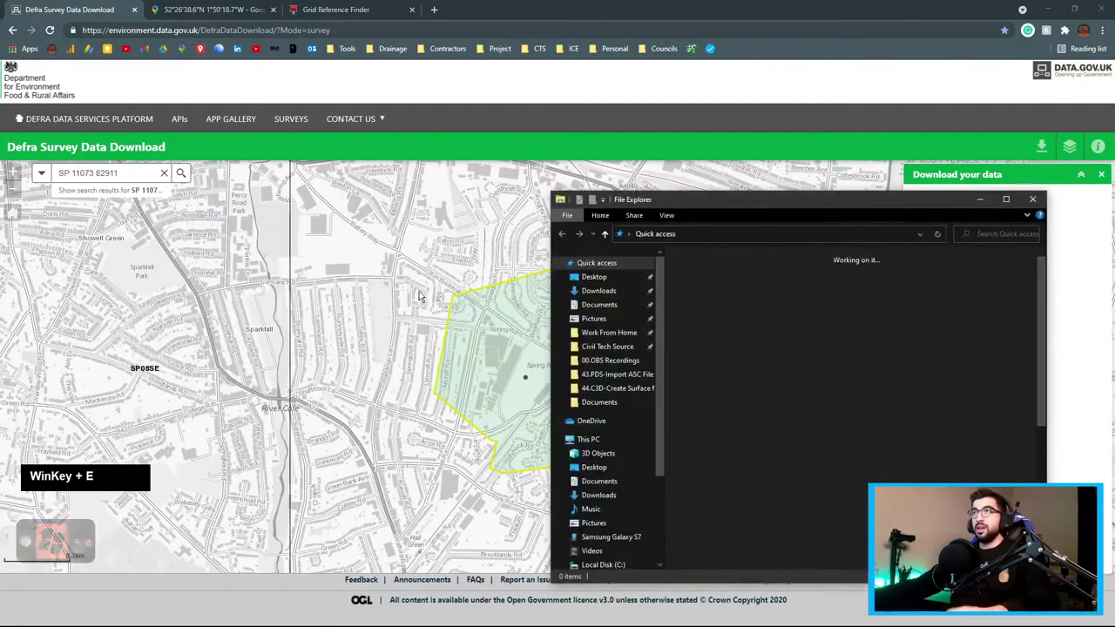
click(607, 347)
double_click(702, 320)
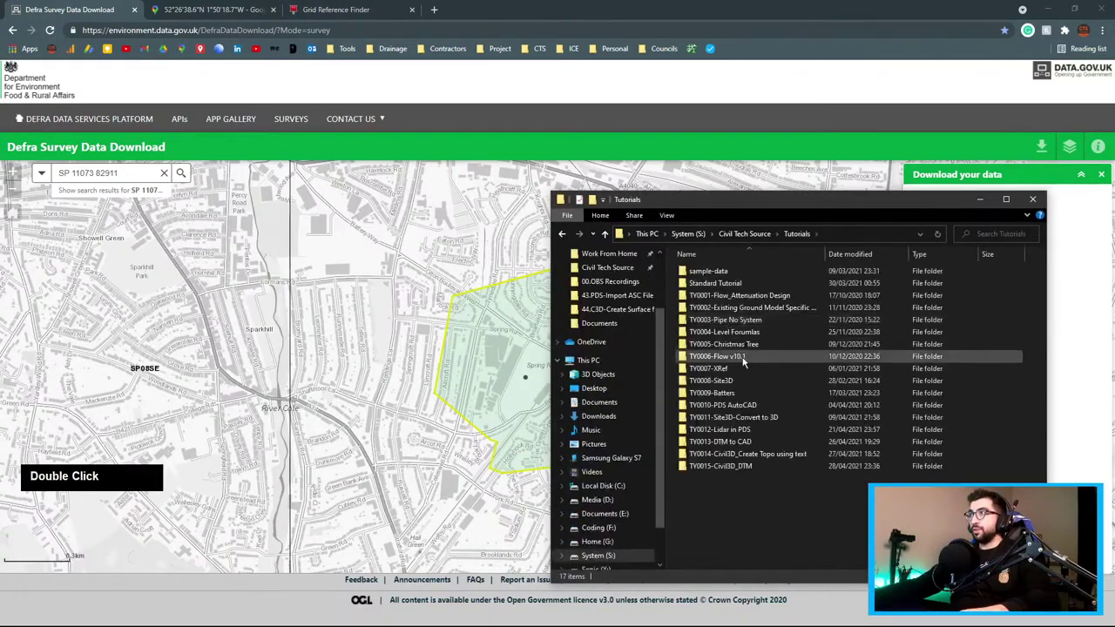
double_click(732, 467)
drag(736, 471, 702, 275)
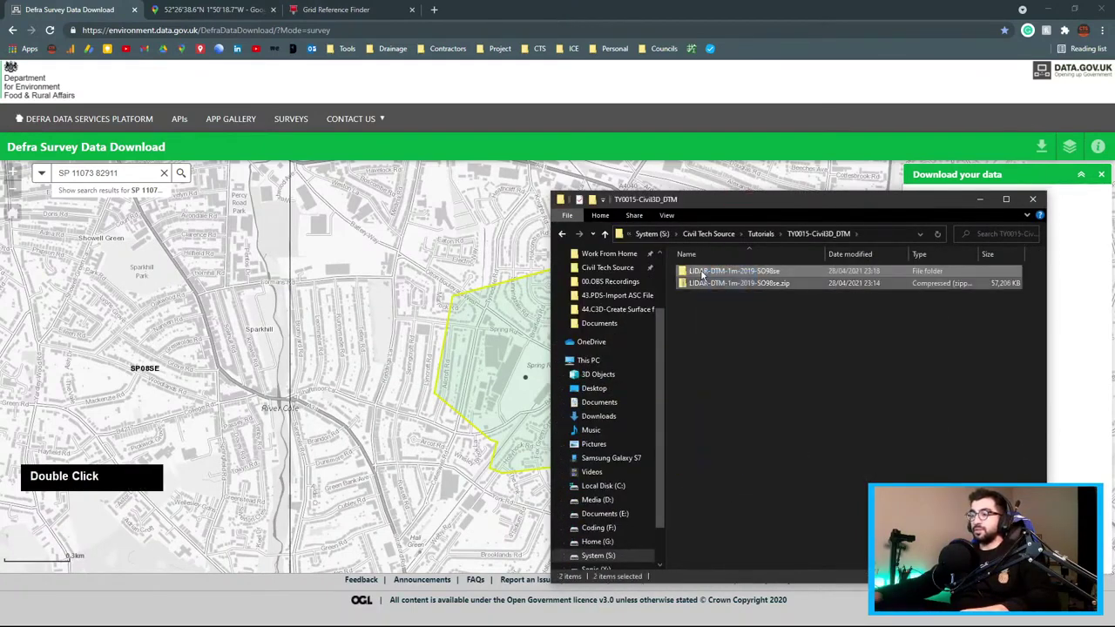
key(shift+Delete)
key(Return)
click(342, 316)
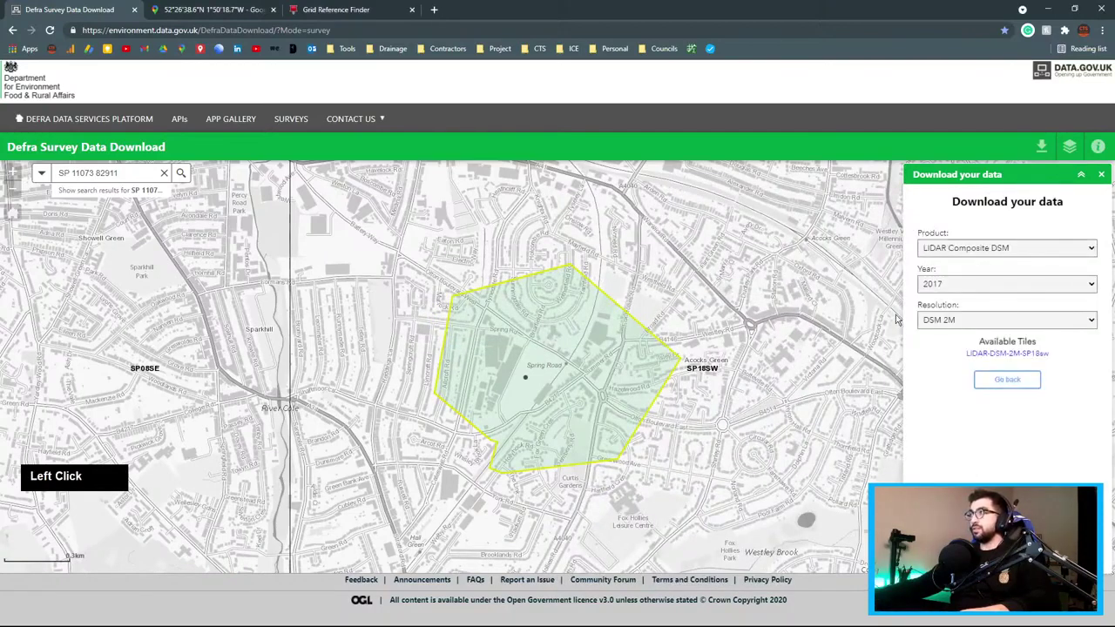
Set the survey download to the LIDAR Composite DTM product at DTM 1M resolution.
click(971, 320)
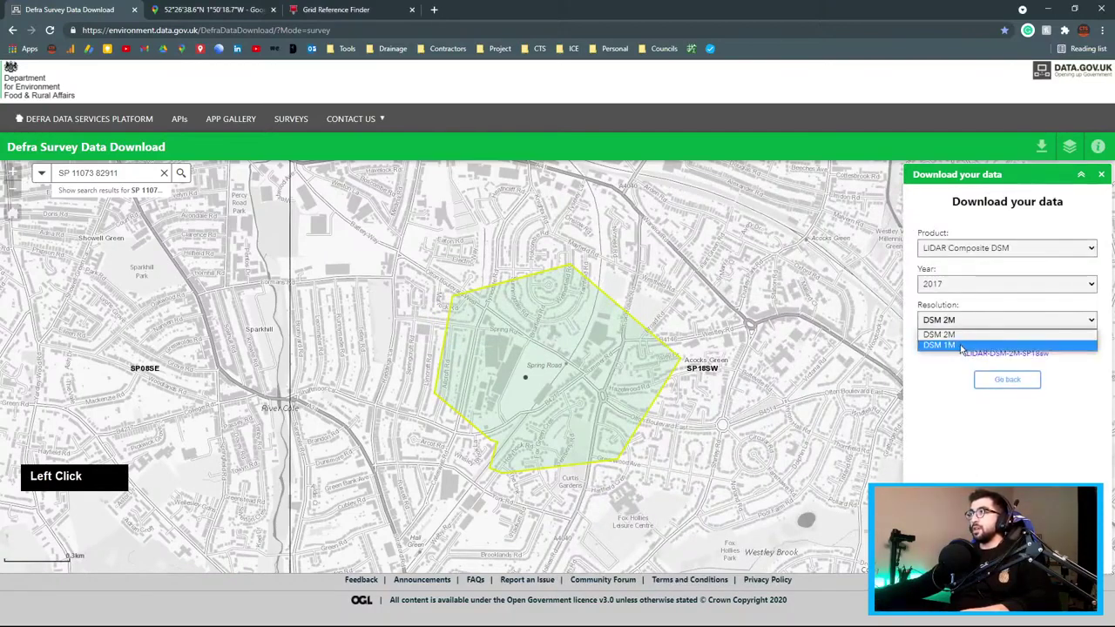
click(962, 346)
click(963, 249)
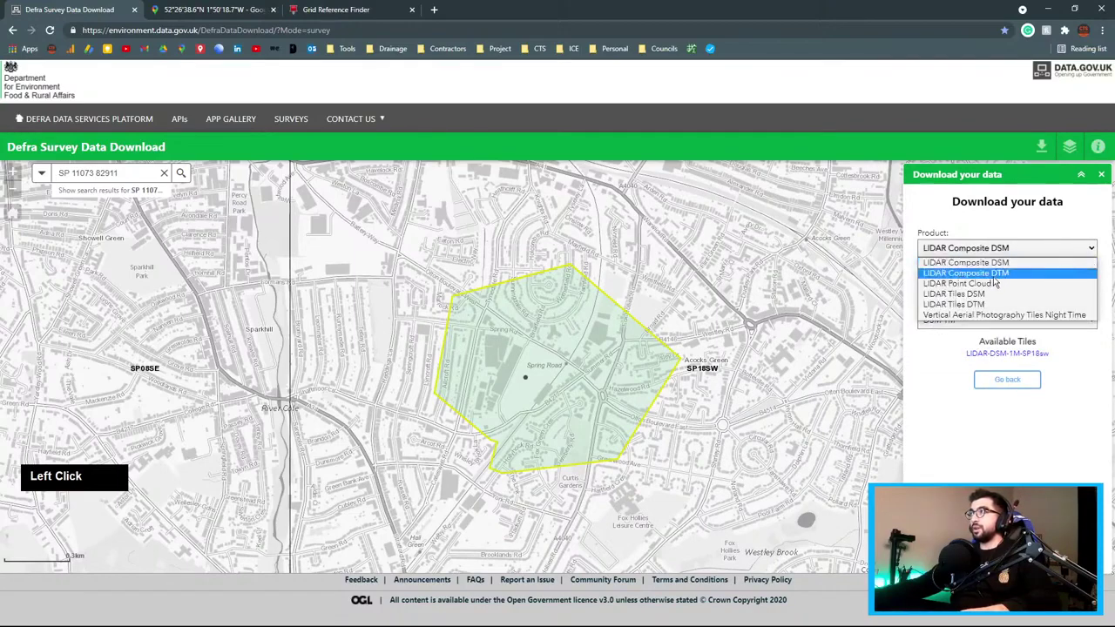
click(993, 274)
click(951, 320)
click(950, 346)
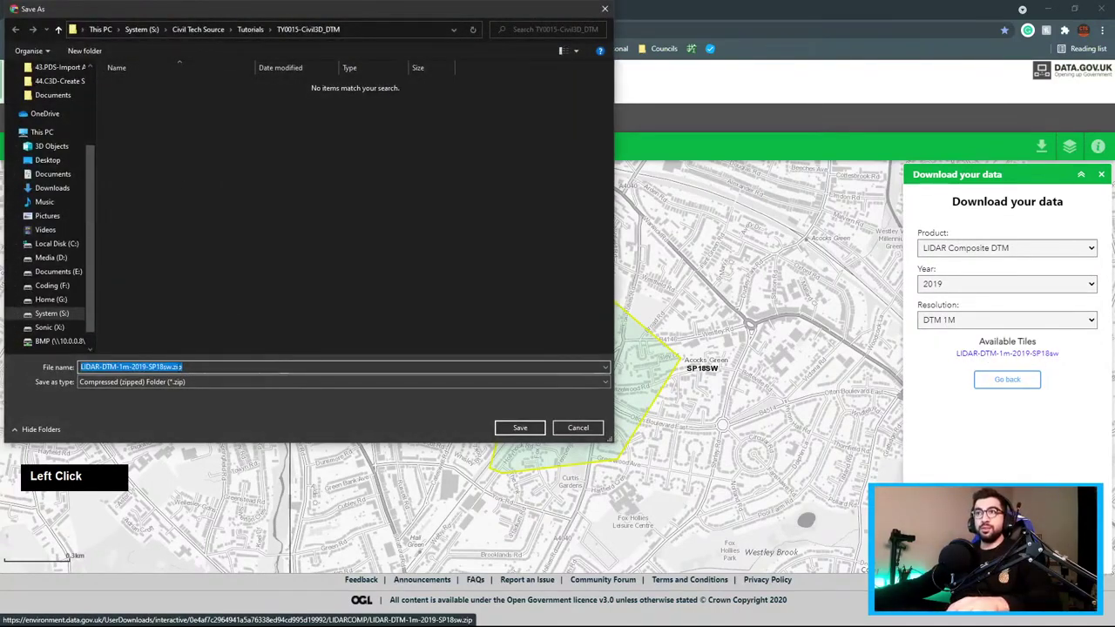
Copy the file name LIDAR-DTM-1m-2019-SP18sw without its extension and save the zip in the TY0015-Civil3D_DTM folder.
click(174, 367)
drag(174, 367, 98, 367)
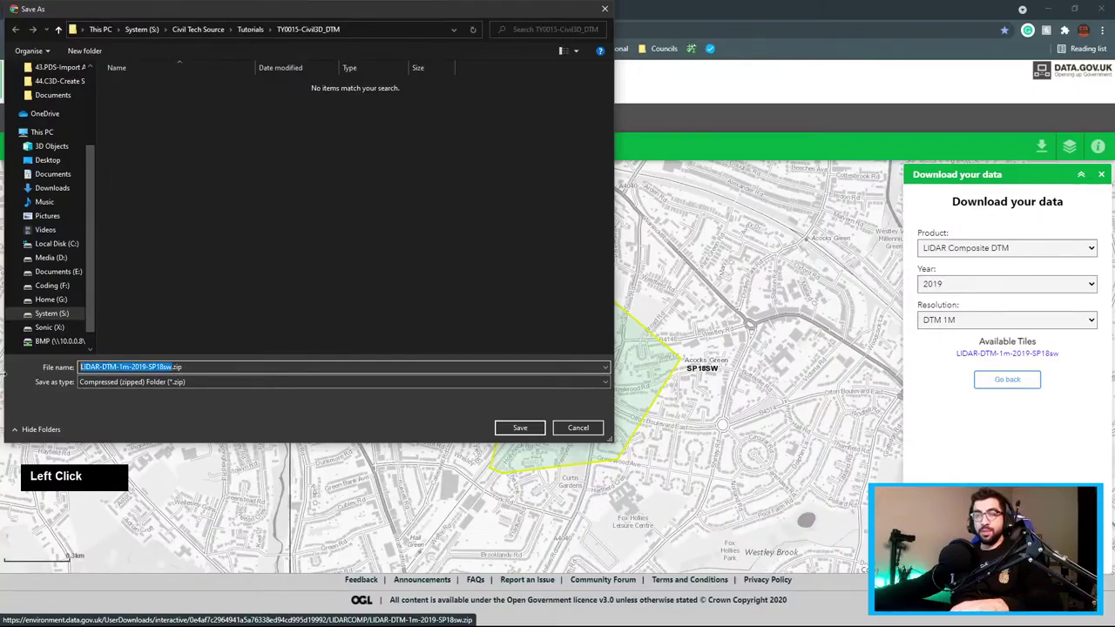
key(ctrl+c)
click(223, 366)
click(521, 430)
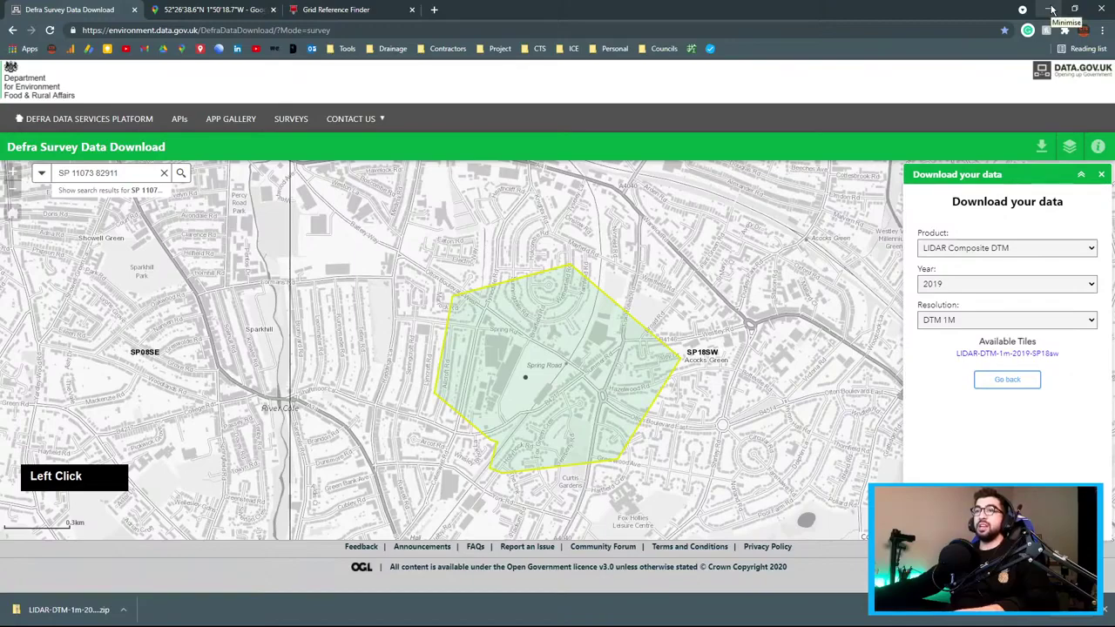
Extract the downloaded LIDAR-DTM-1m-2019-SP18sw.zip into its own folder and view the extracted files.
right_click(84, 610)
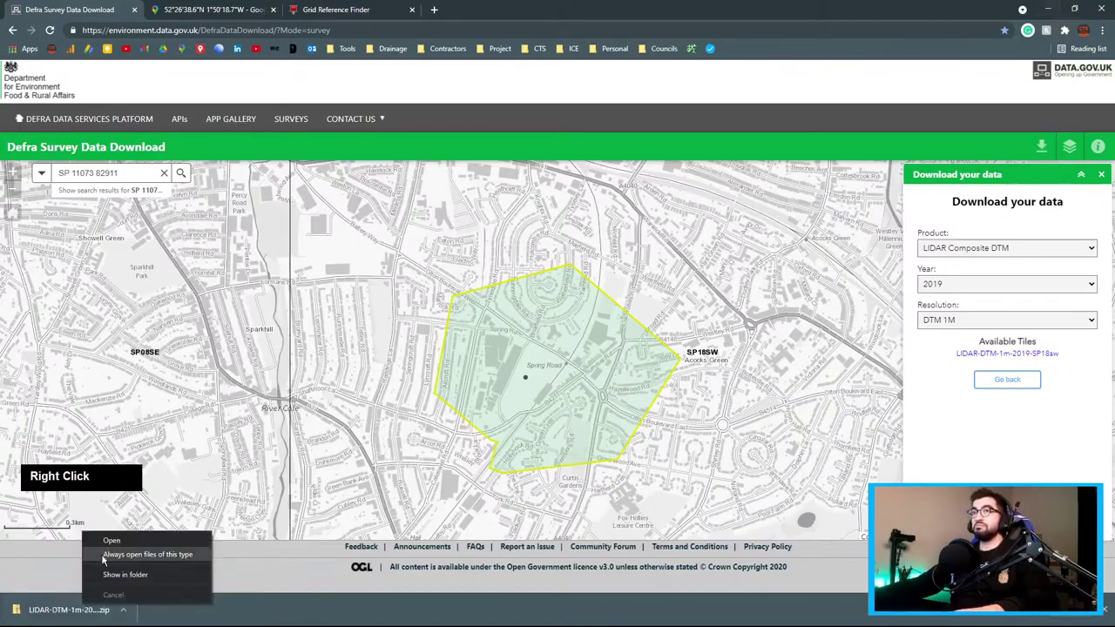
click(100, 574)
right_click(738, 280)
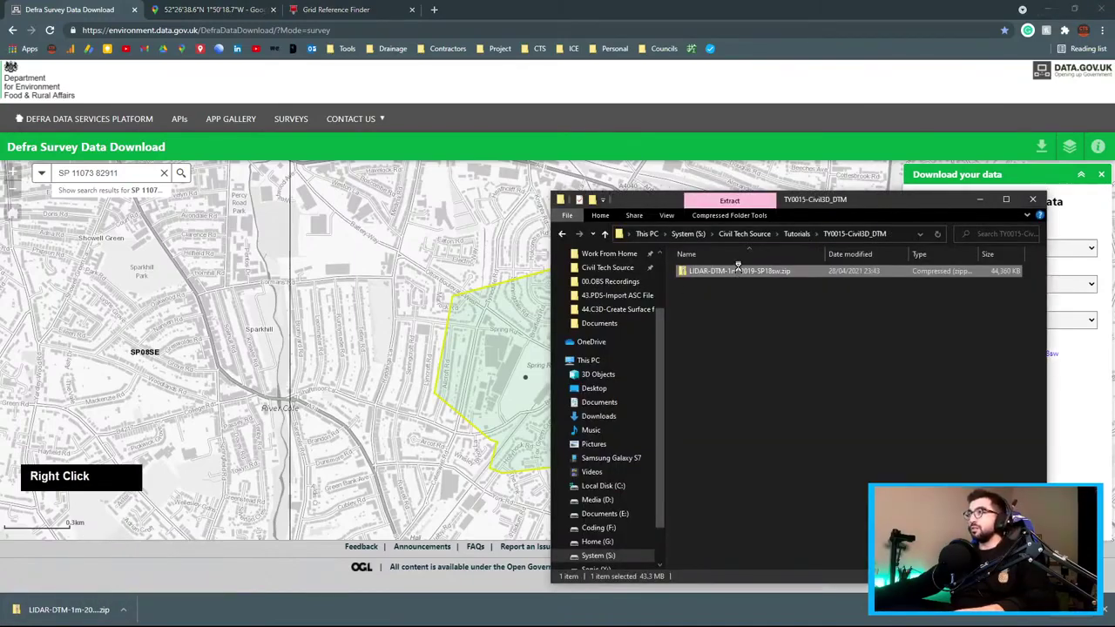
click(766, 353)
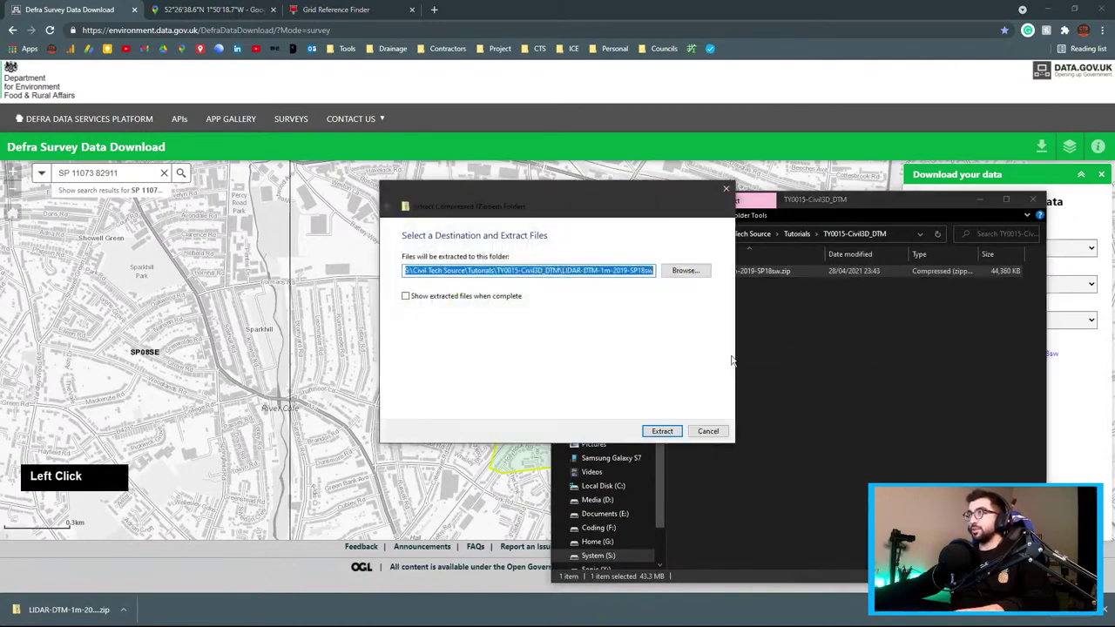
click(662, 431)
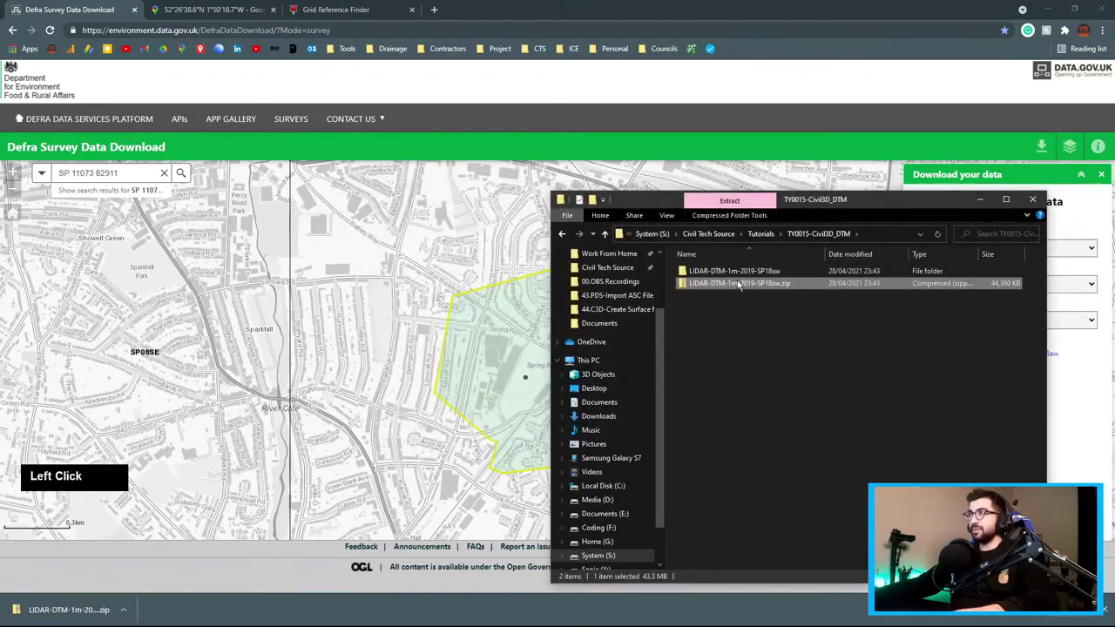
double_click(735, 271)
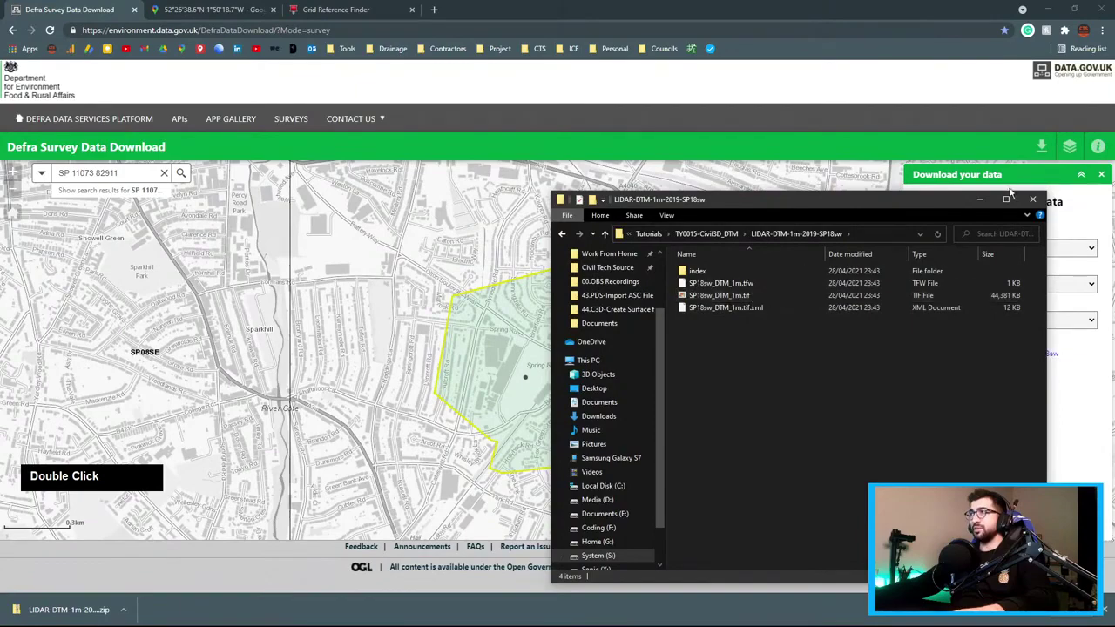
click(982, 200)
Switch to Civil 3D, close the Display Library palette, and turn the map Task Pane on with MAPWSPACE.
click(1051, 9)
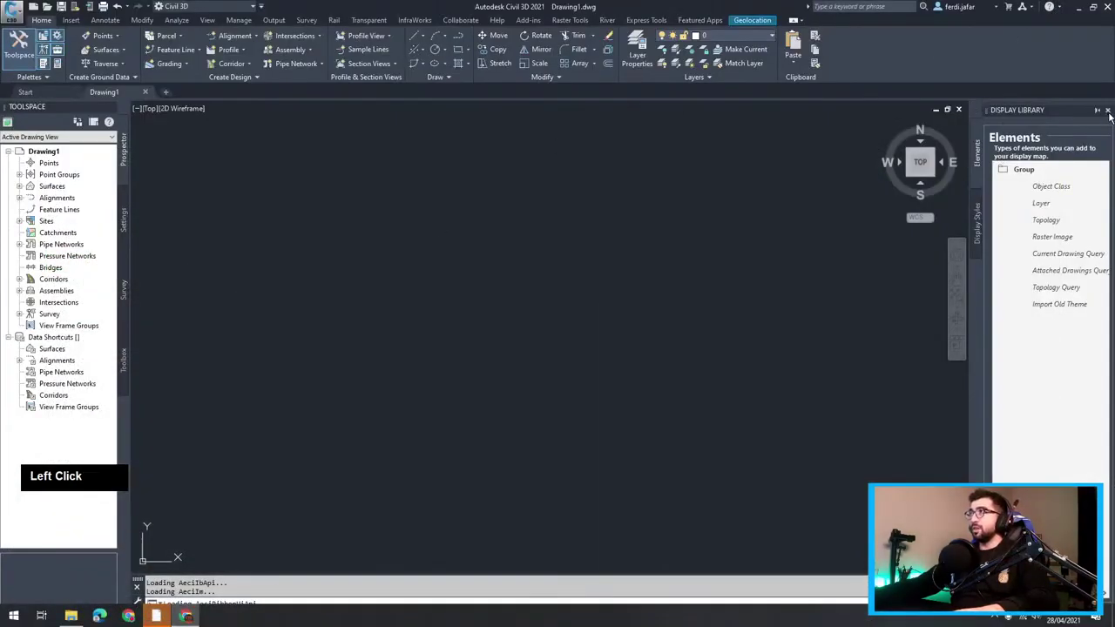
click(1107, 110)
text(m)
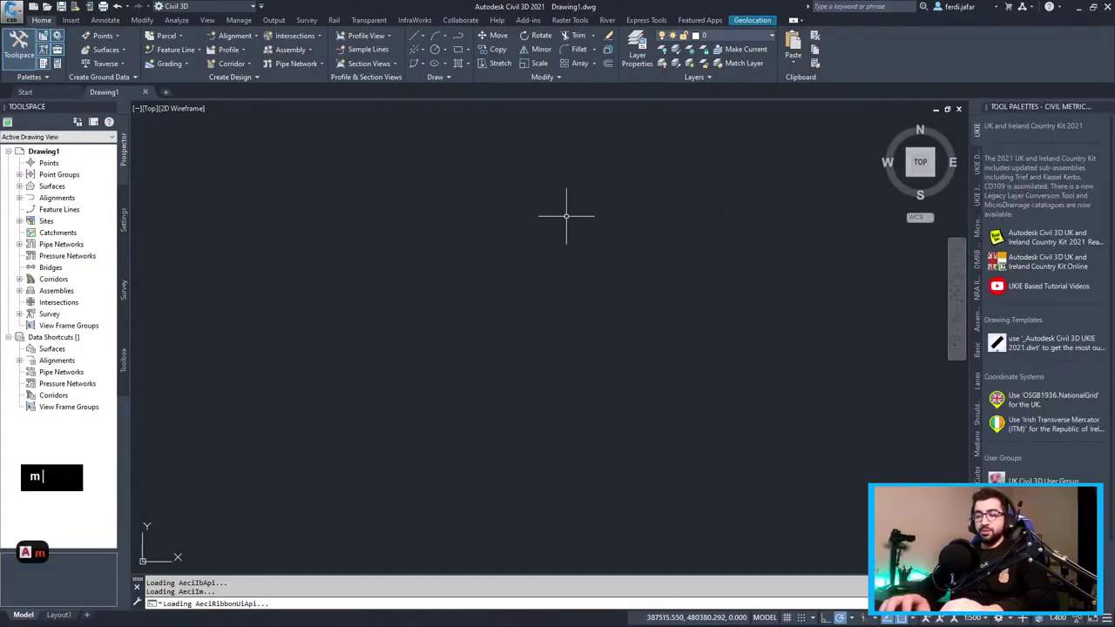
text(apwas)
key(BackSpace)
key(BackSpace)
text(s)
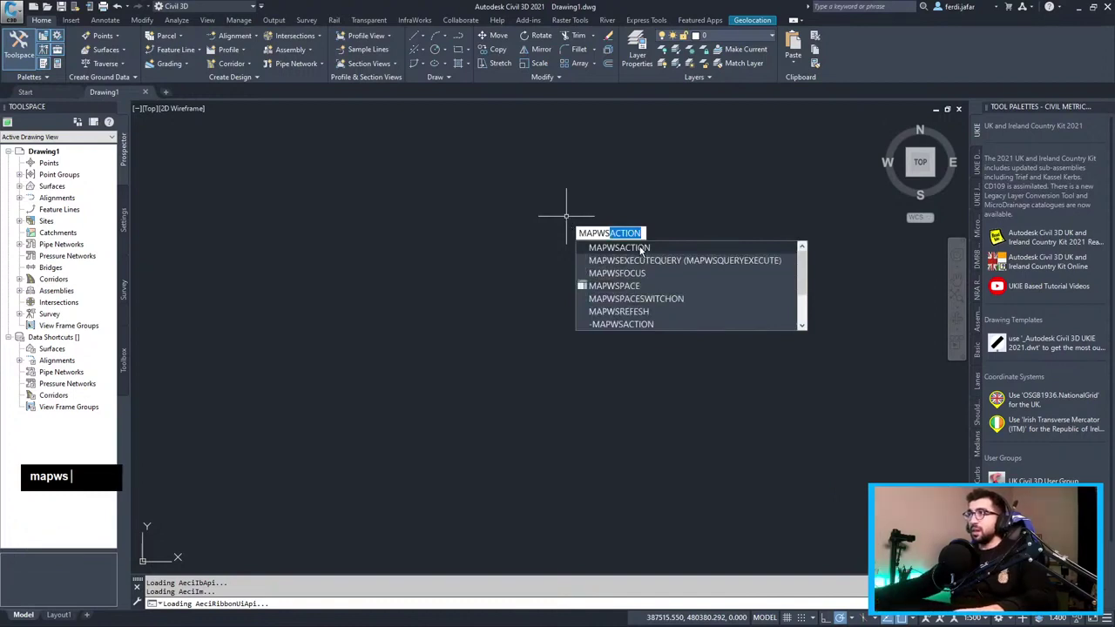
click(615, 288)
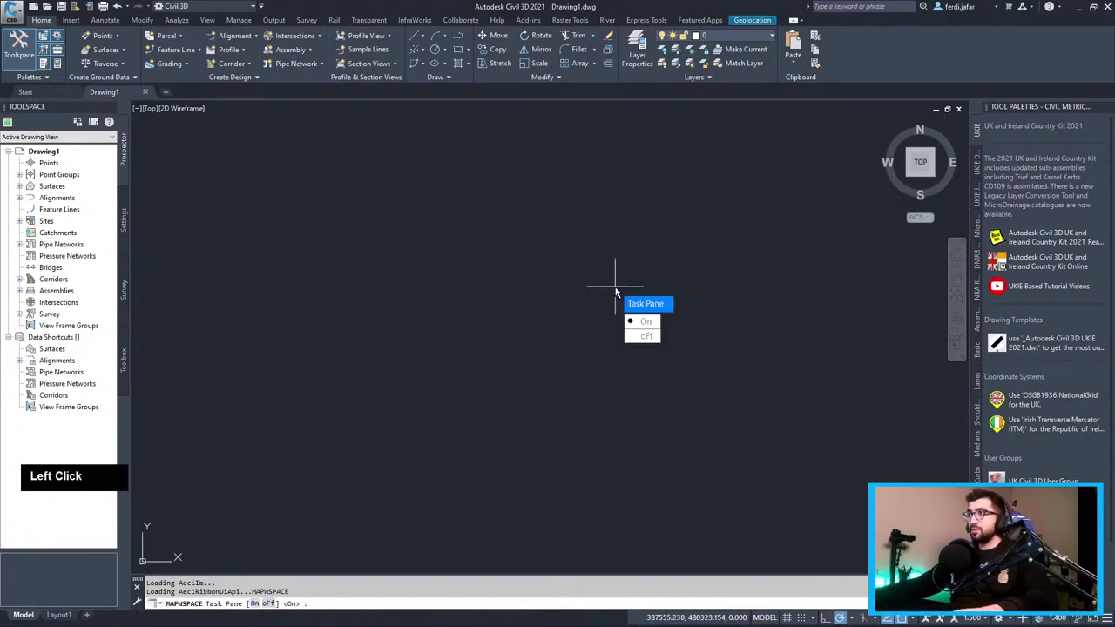
click(647, 322)
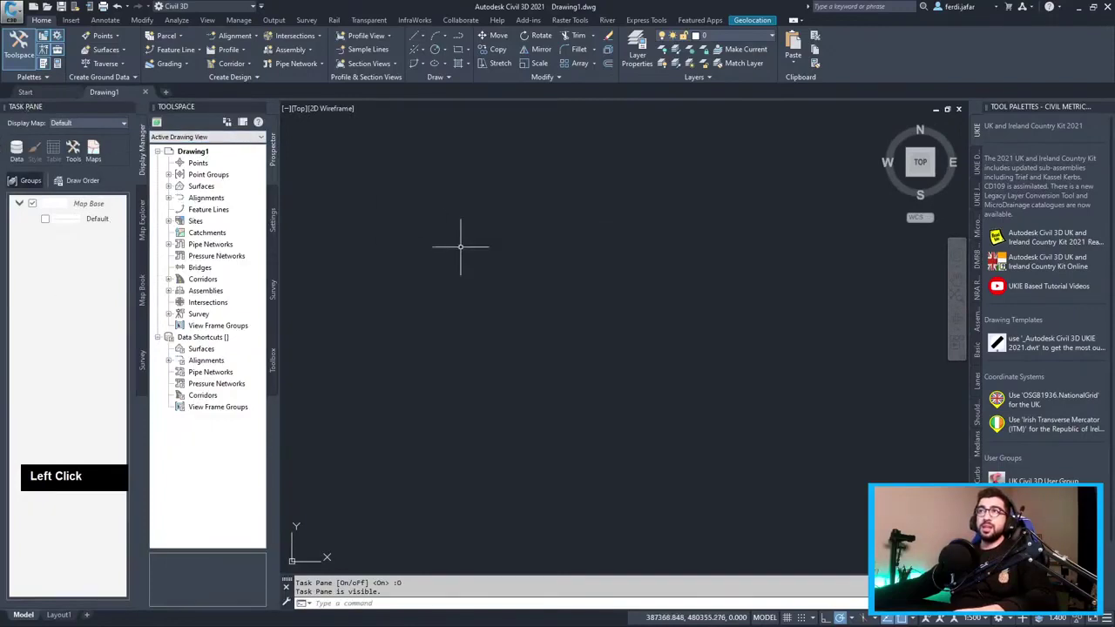
Run MAPWSPACE again with the On option.
text(map)
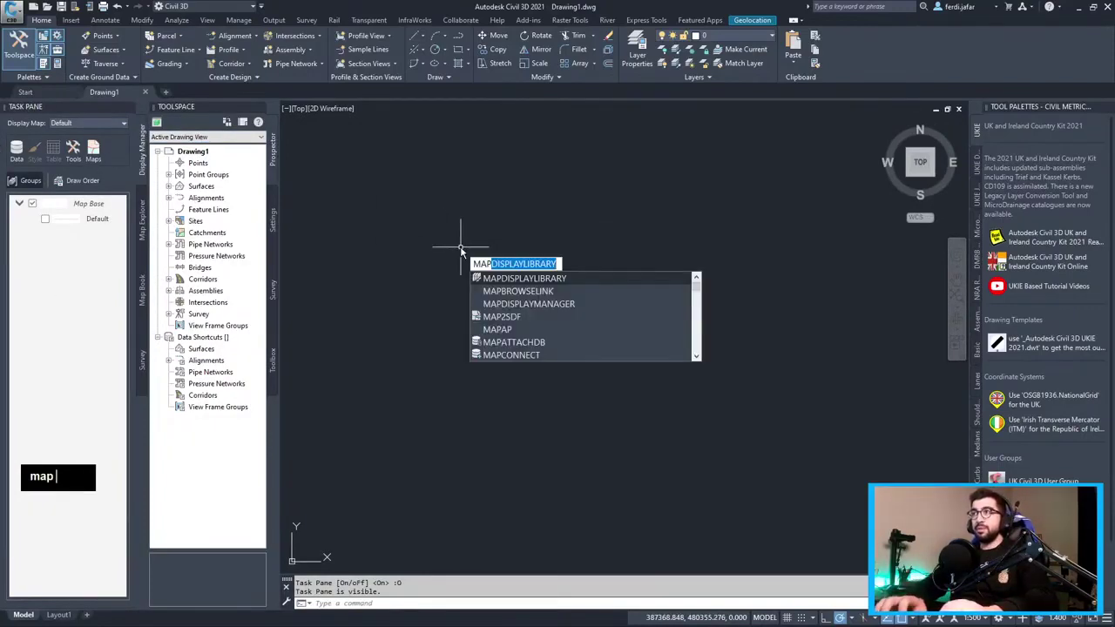
text(ws)
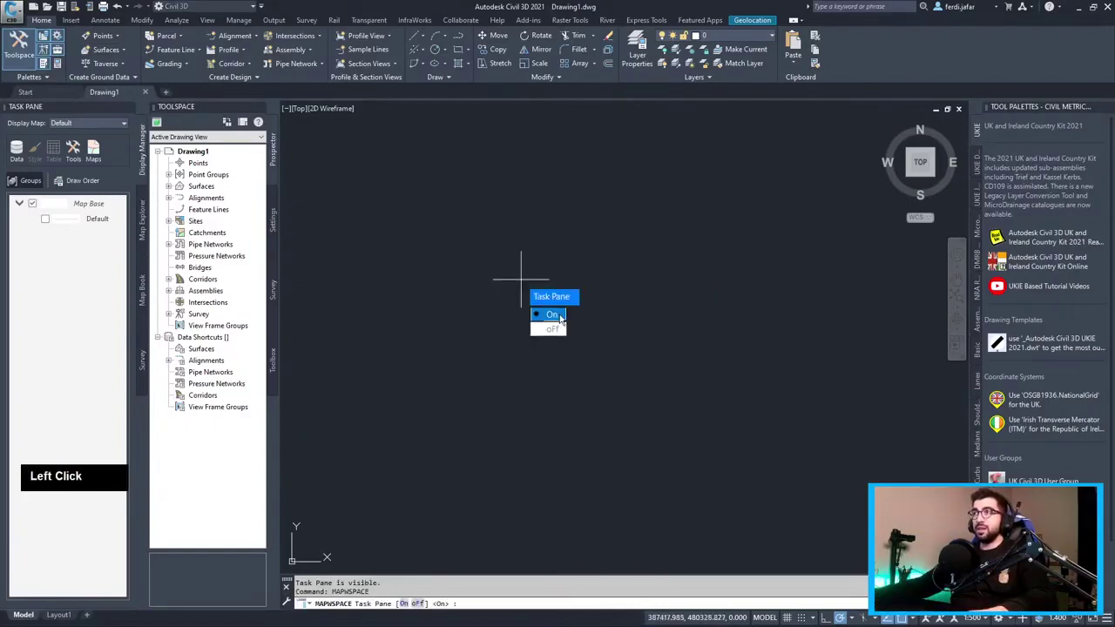
click(557, 315)
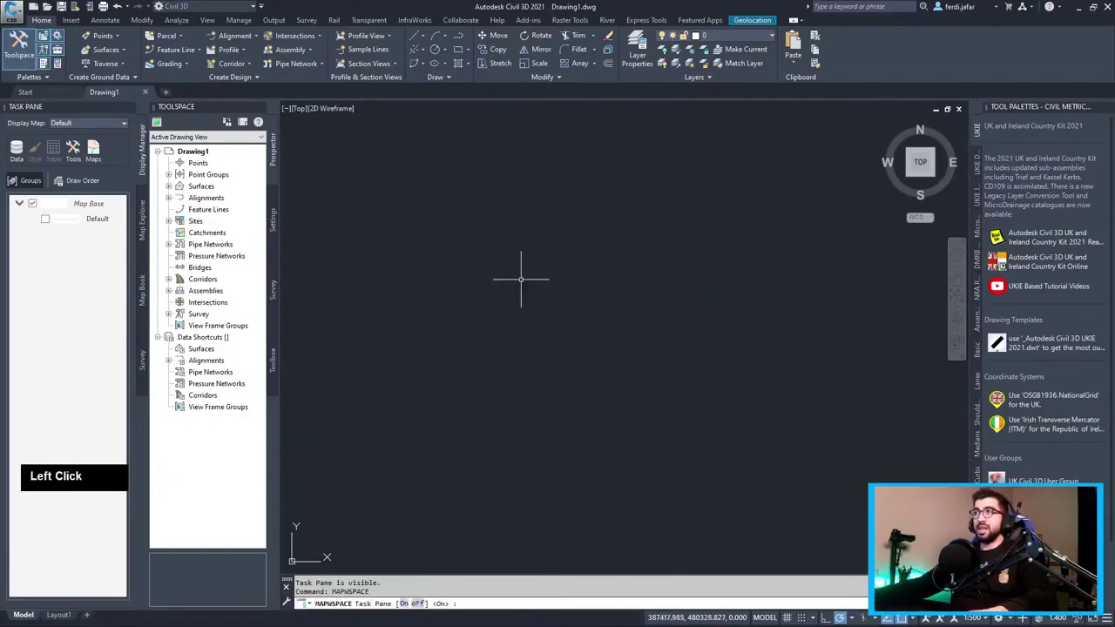
Start a new raster image or surface data connection and name it LIDAR-DTM-1m-2019-SP18sw.
click(15, 154)
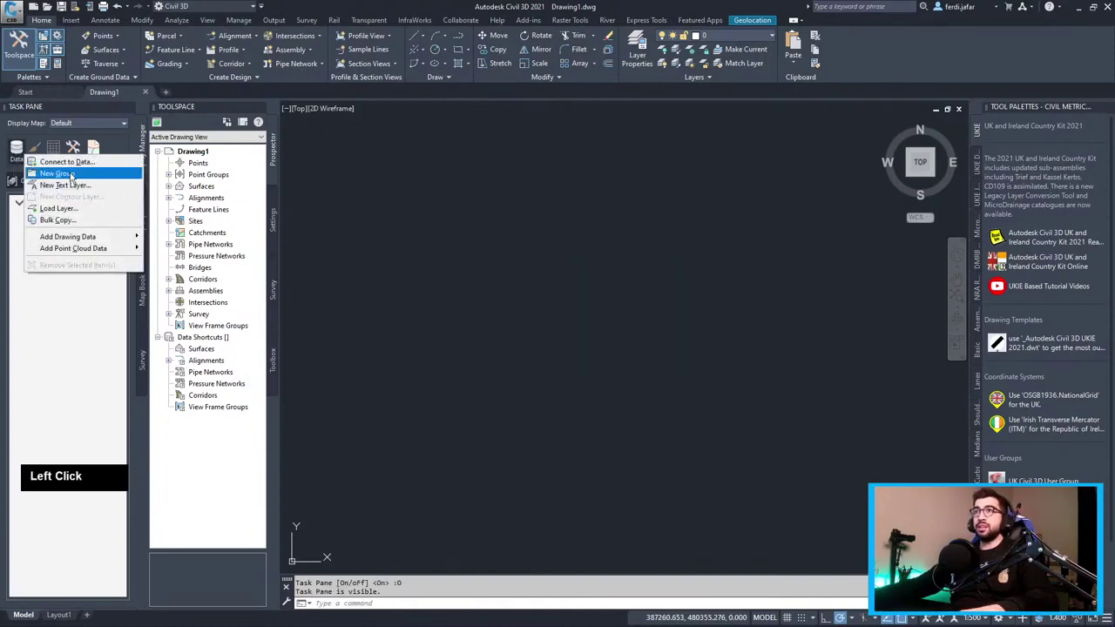
click(36, 163)
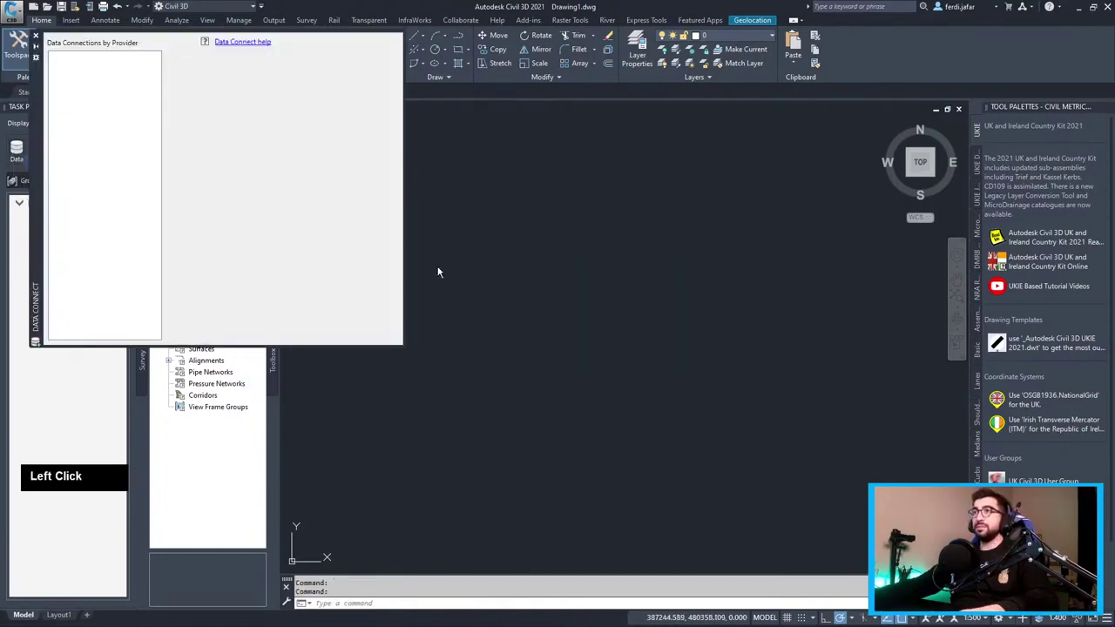
click(218, 121)
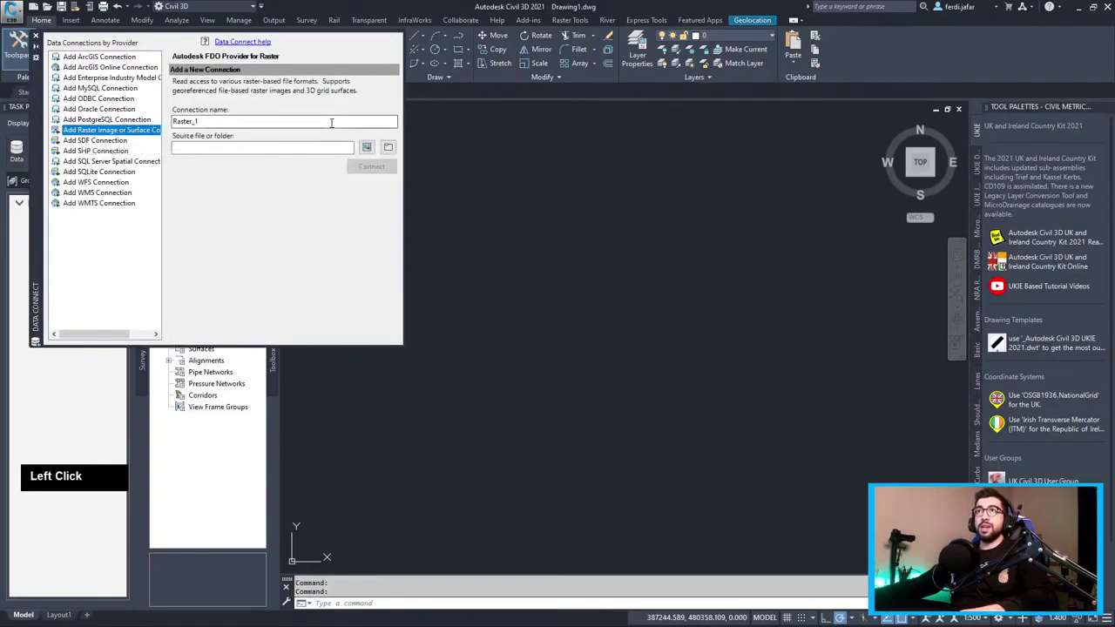
double_click(219, 121)
key(ctrl+v)
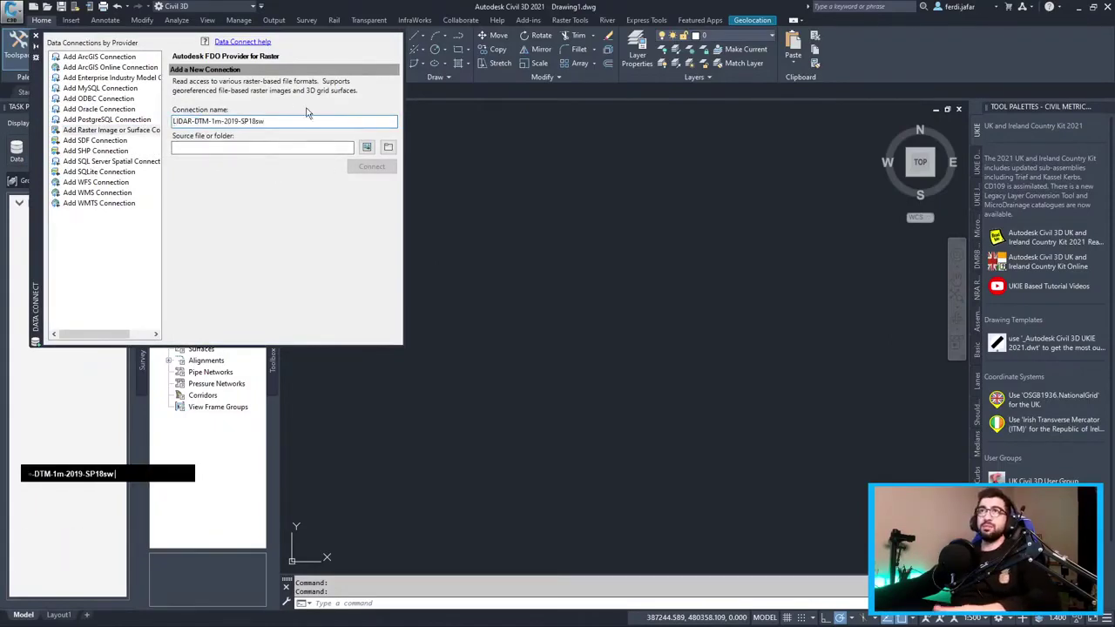
Connect to SP18sw_DTM_1m.tif from the LIDAR-DTM-1m-2019-SP18sw folder as the raster source and add it to the map.
click(366, 148)
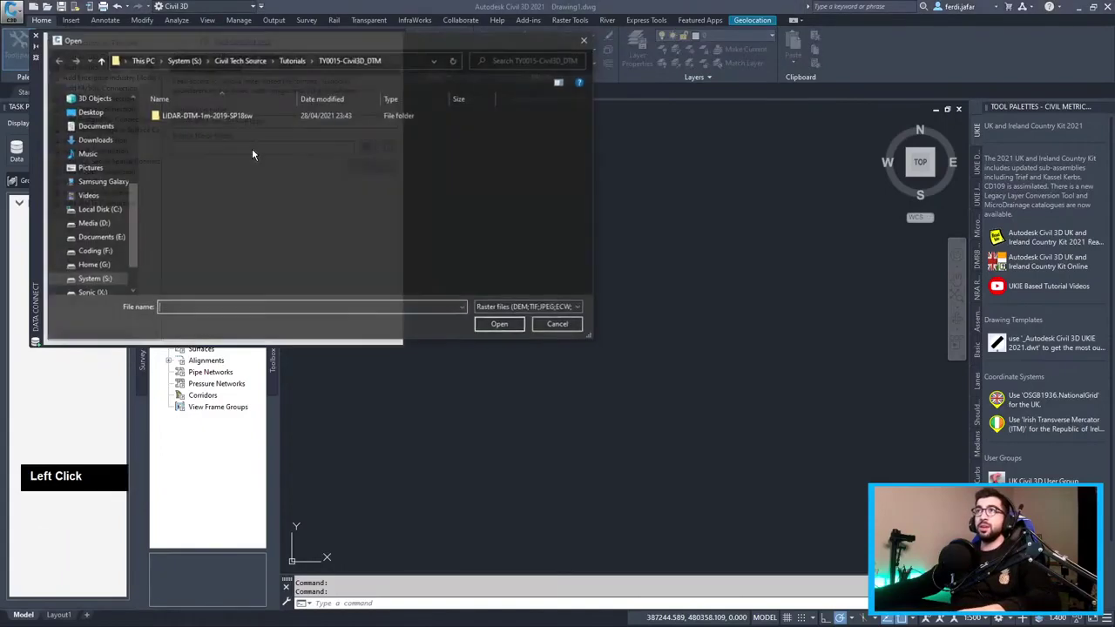
double_click(201, 120)
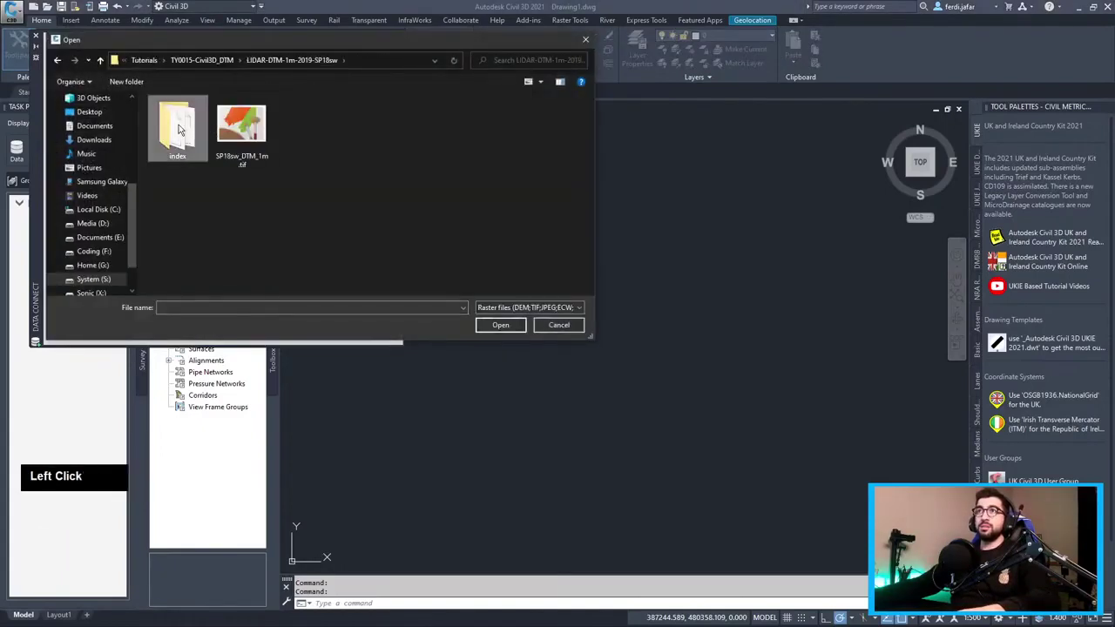
click(250, 132)
click(501, 329)
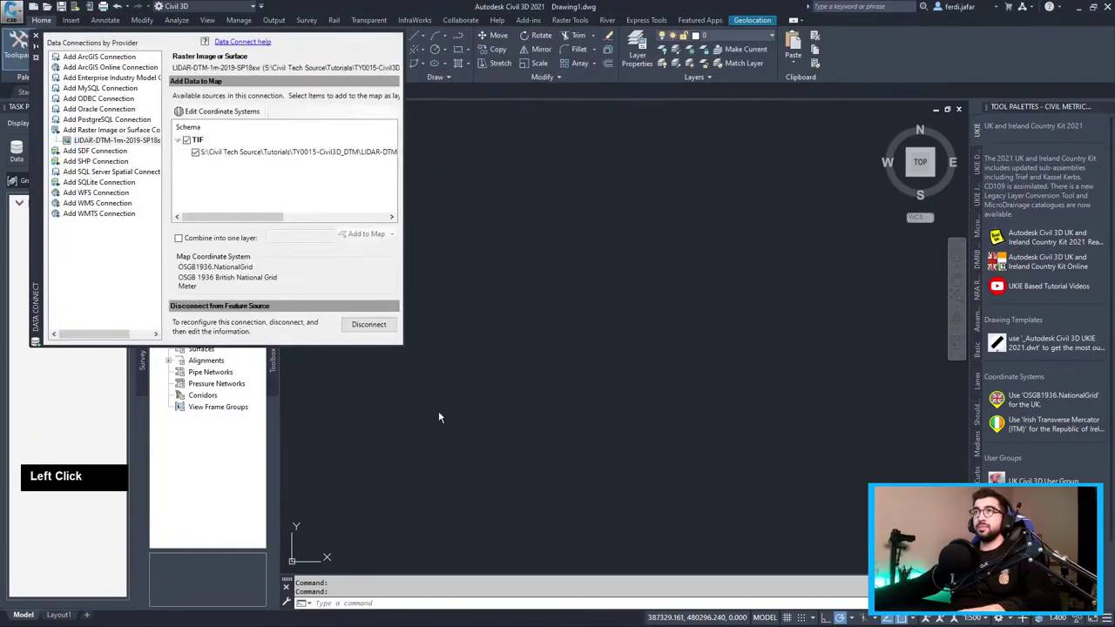
click(363, 234)
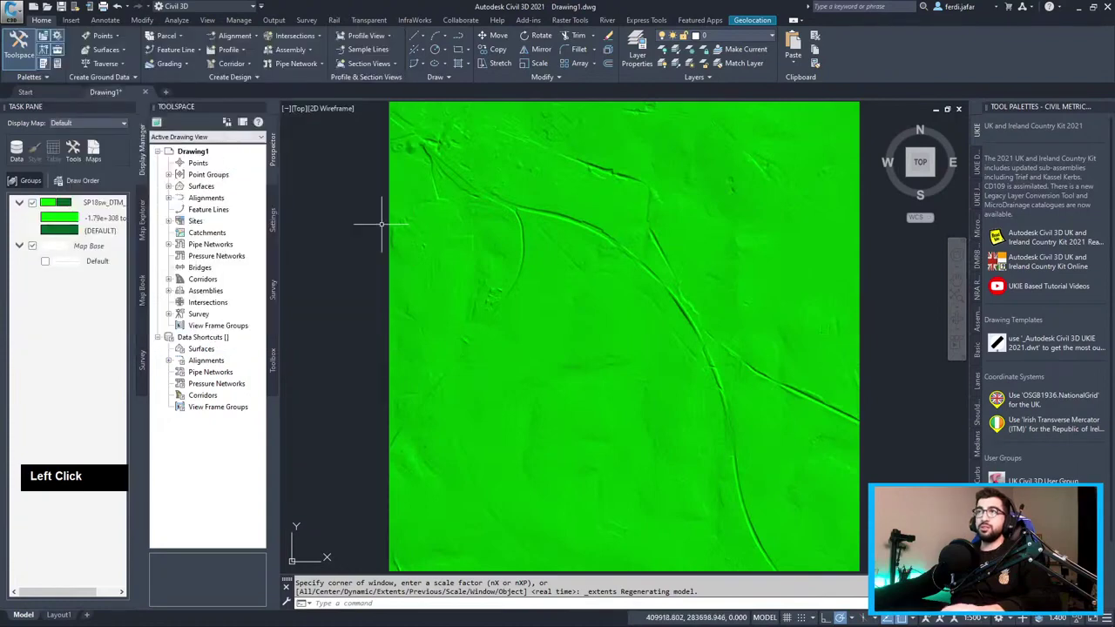
Check the drawing's units settings without changing them.
text(unit)
key(Return)
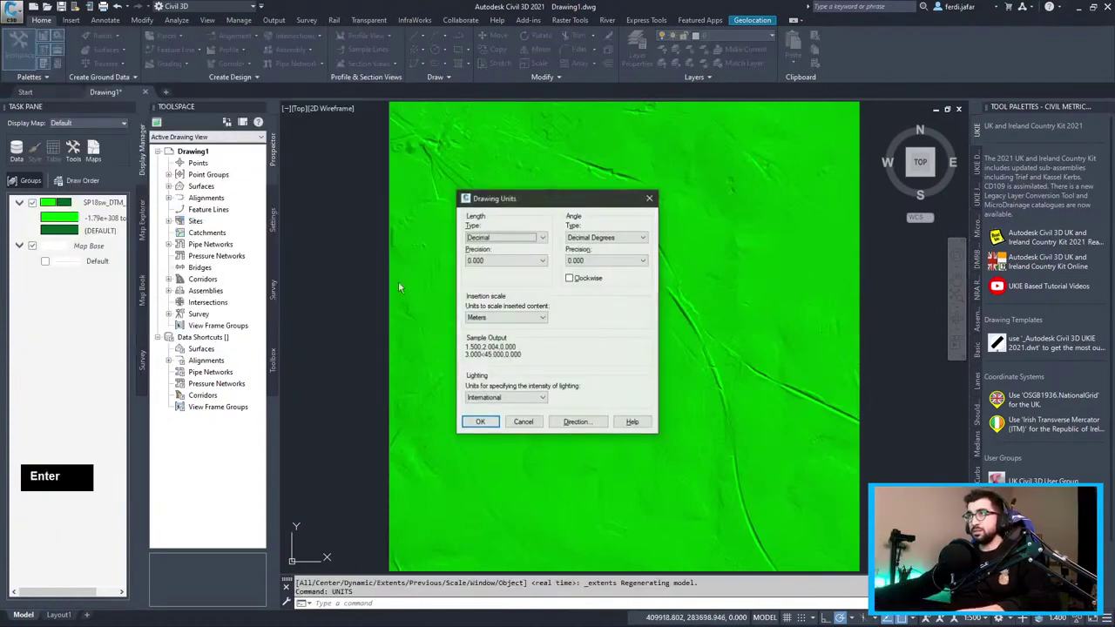
key(Escape)
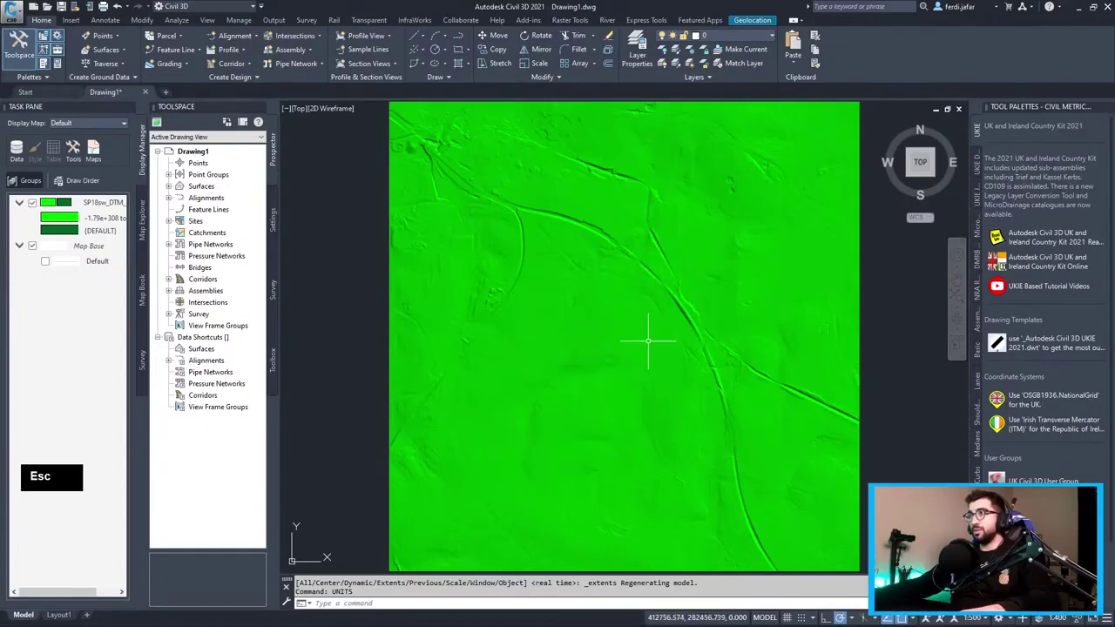
scroll(648, 340, up, 4)
scroll(529, 474, down, 1)
middle_drag(529, 473, 698, 364)
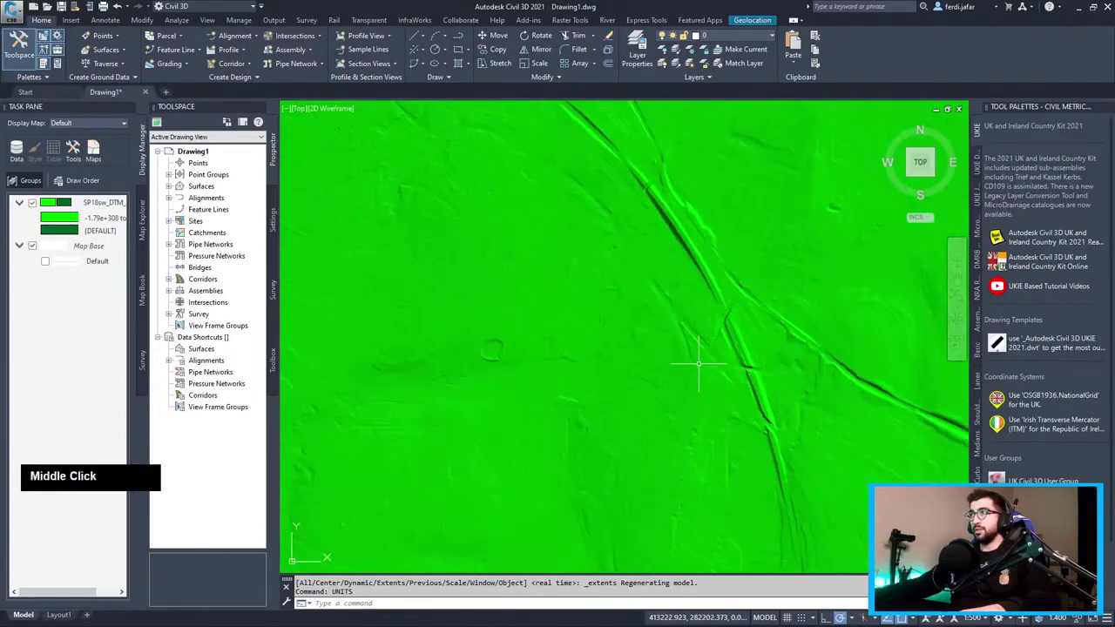
scroll(480, 201, down, 1)
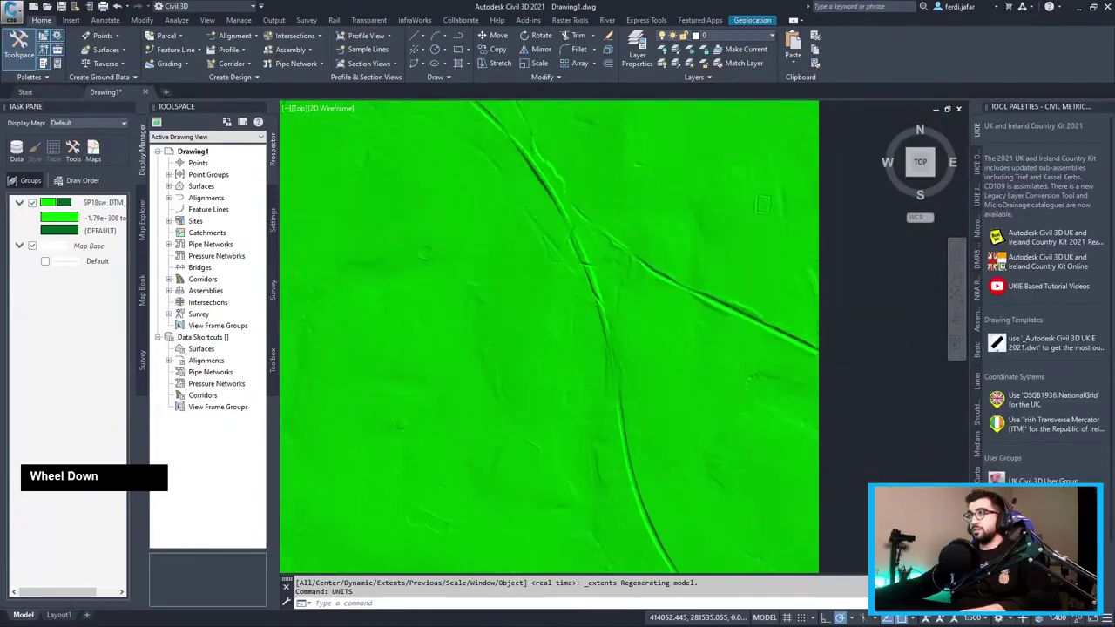
scroll(637, 348, down, 1)
middle_click(637, 348)
Switch to Chrome and copy the site's X (Easting), Y (Northing) value from UK Grid Reference Finder, then return to Civil 3D.
key(alt+Tab)
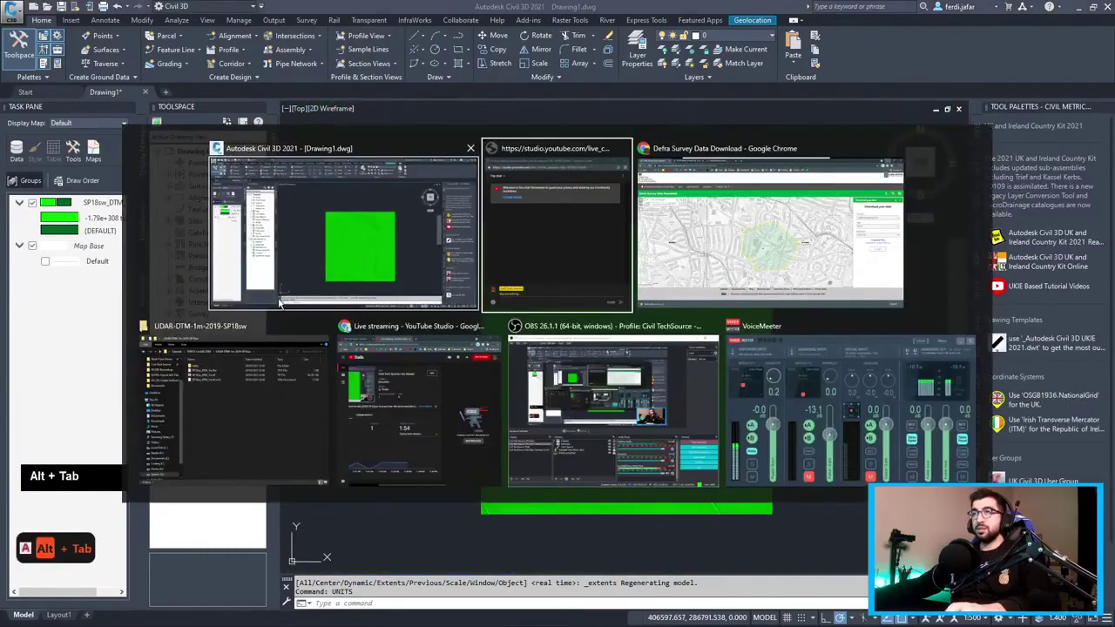
alt+click(780, 255)
click(252, 7)
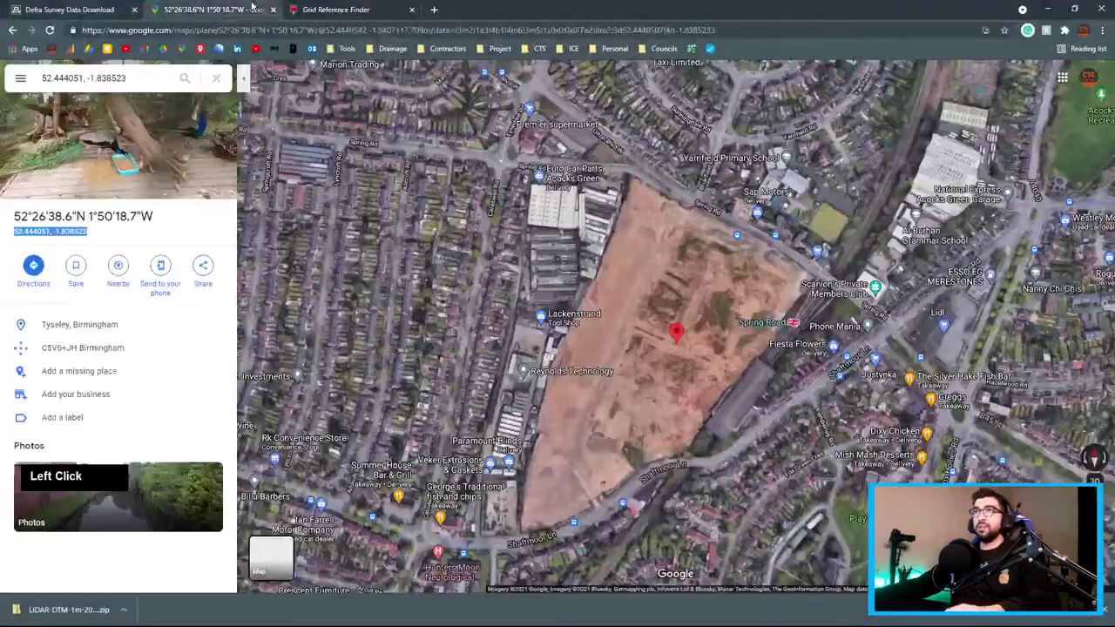
double_click(336, 9)
click(510, 261)
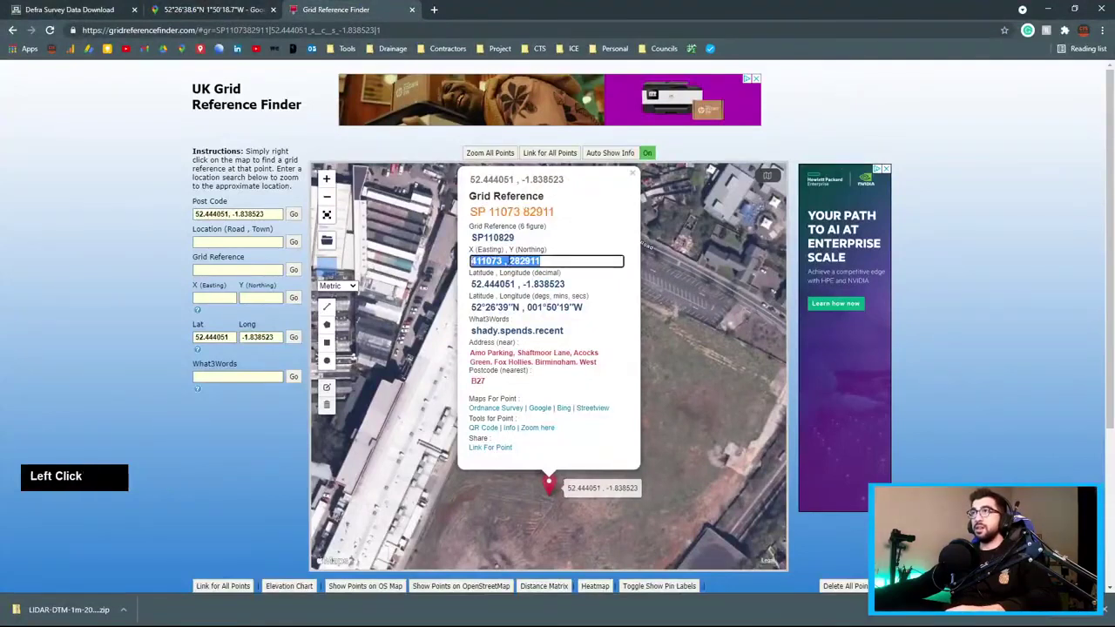
key(ctrl+c)
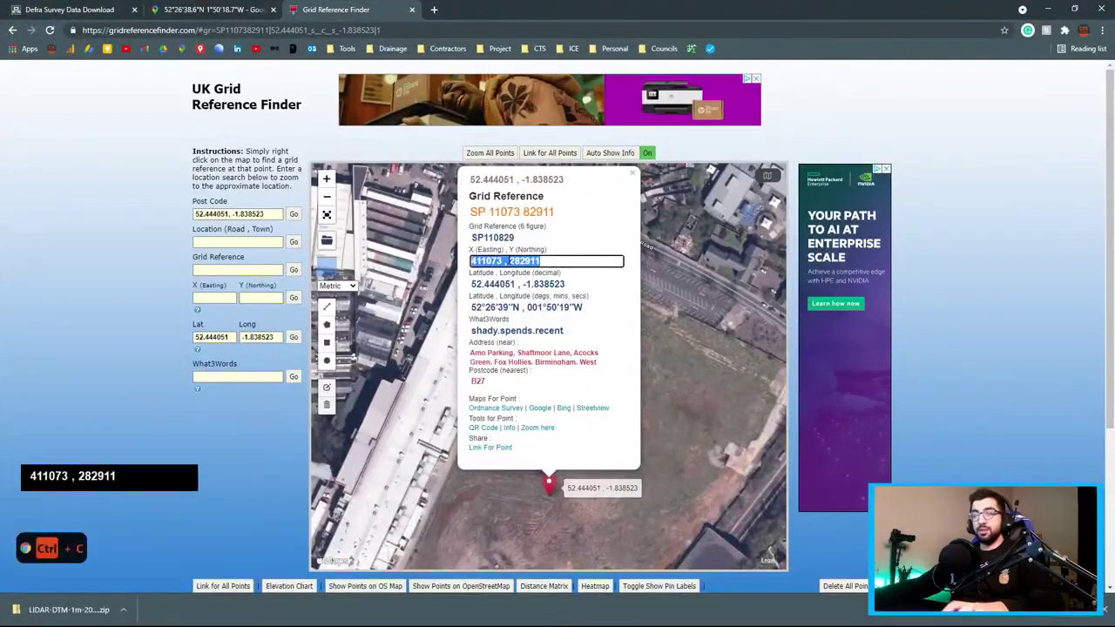
click(1048, 15)
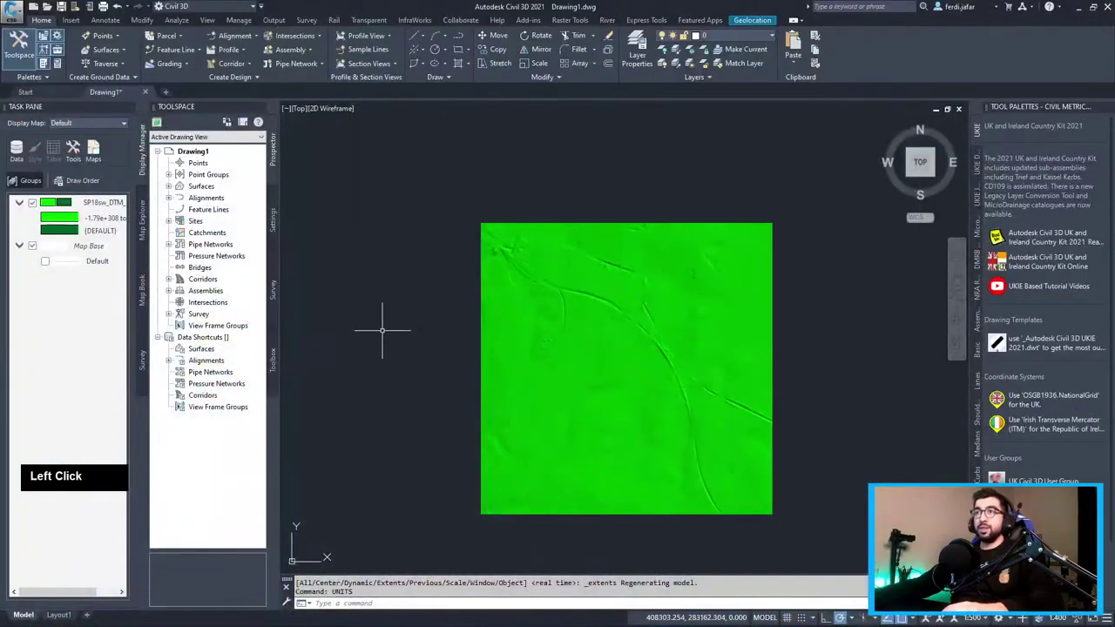
Try to place a point using the pasted coordinate text 411073 , 282911.
text(point)
key(Return)
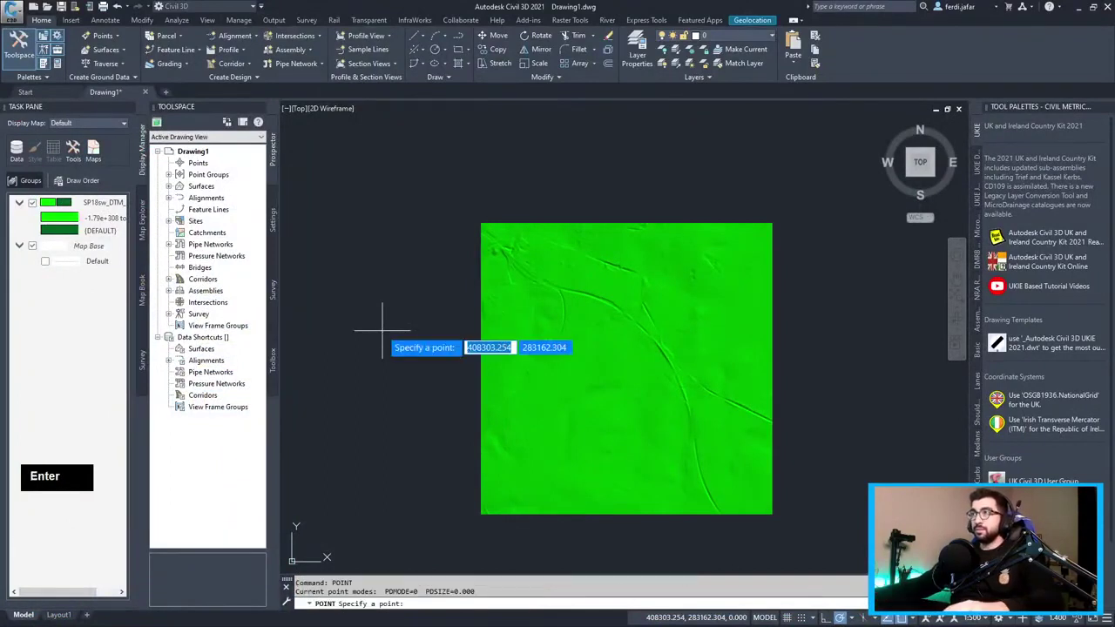
click(429, 601)
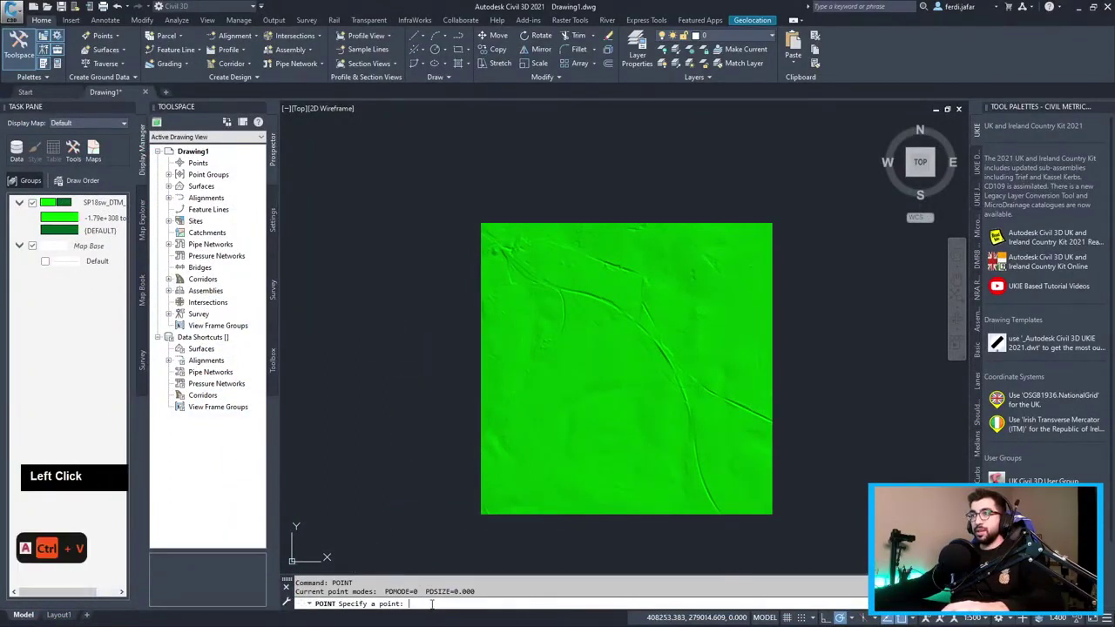
key(ctrl+v)
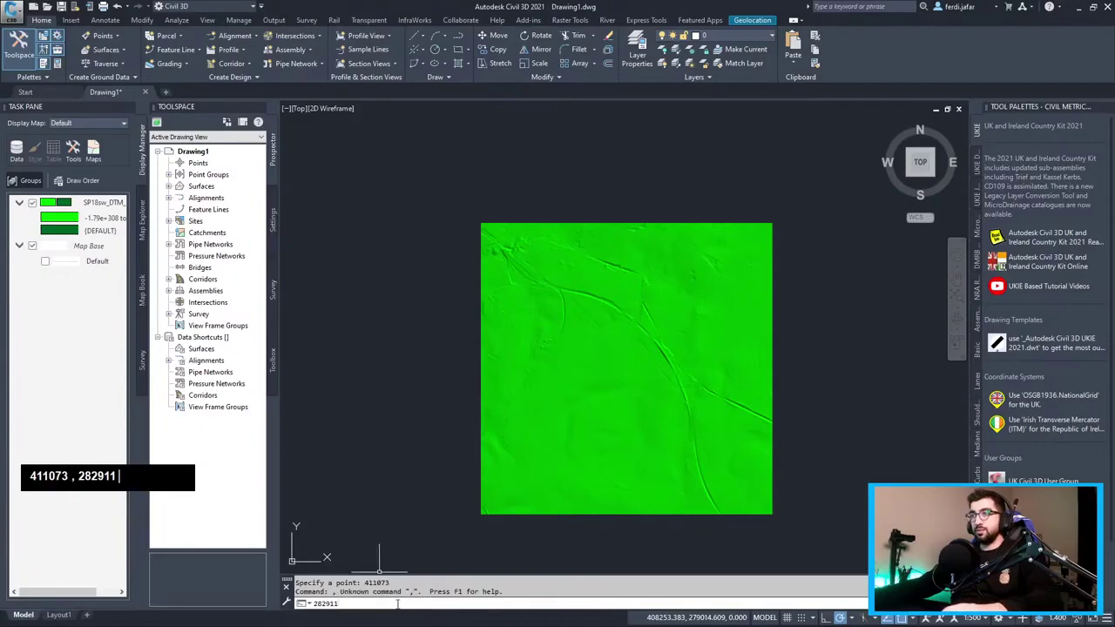
key(F2)
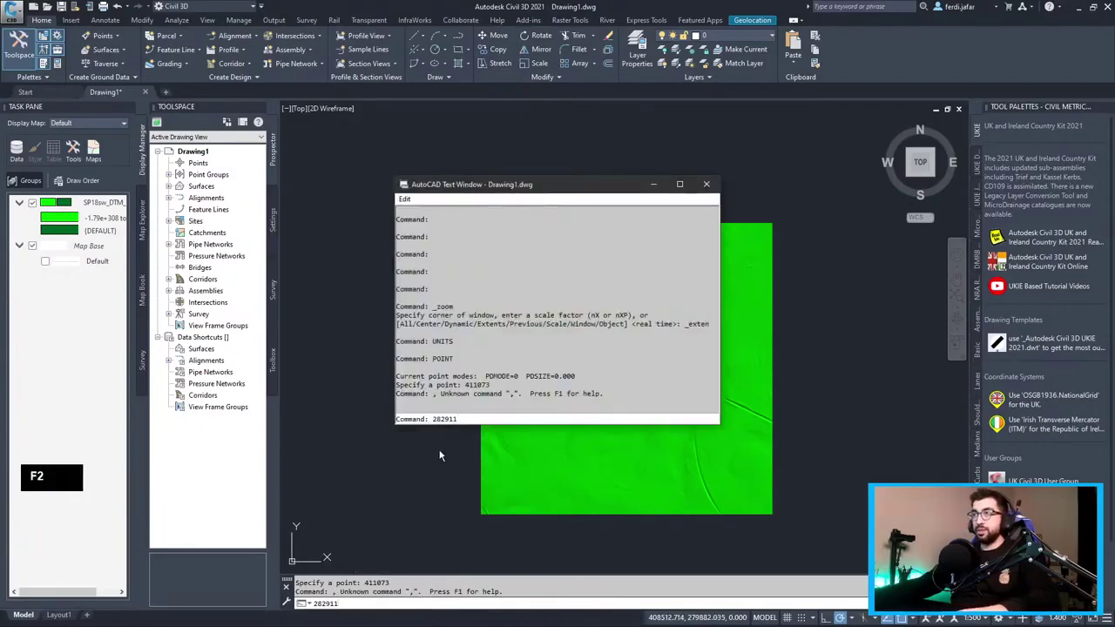
key(BackSpace)
key(BackSpace)
key(BackSpace)
key(BackSpace)
key(BackSpace)
key(BackSpace)
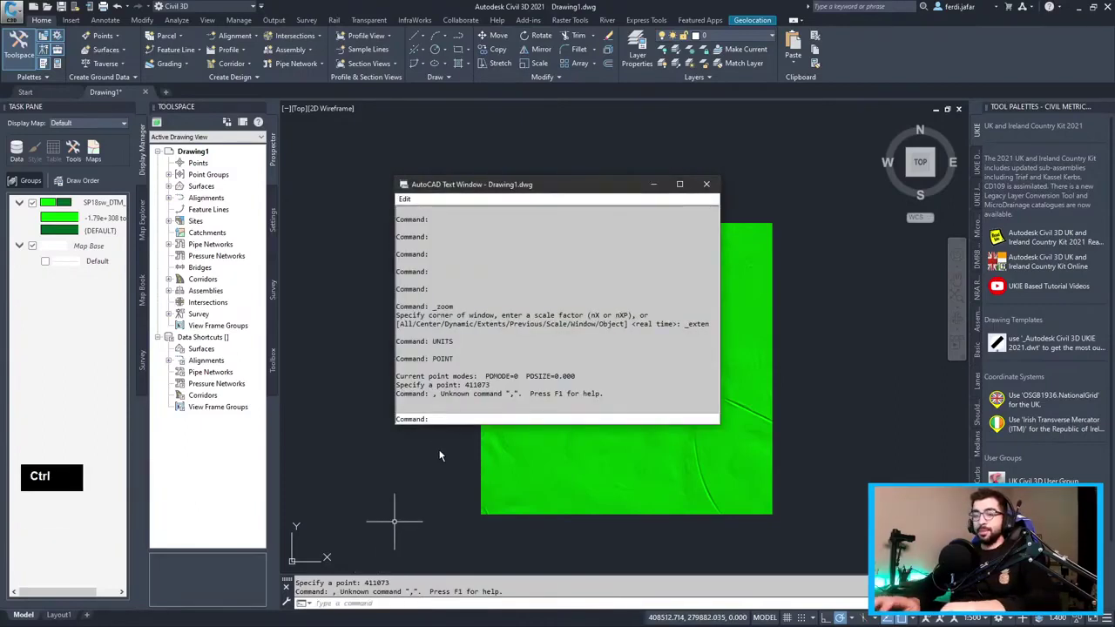
key(ctrl+v)
key(Return)
Place a point at coordinates 411073,282911 and close the text window.
text(point)
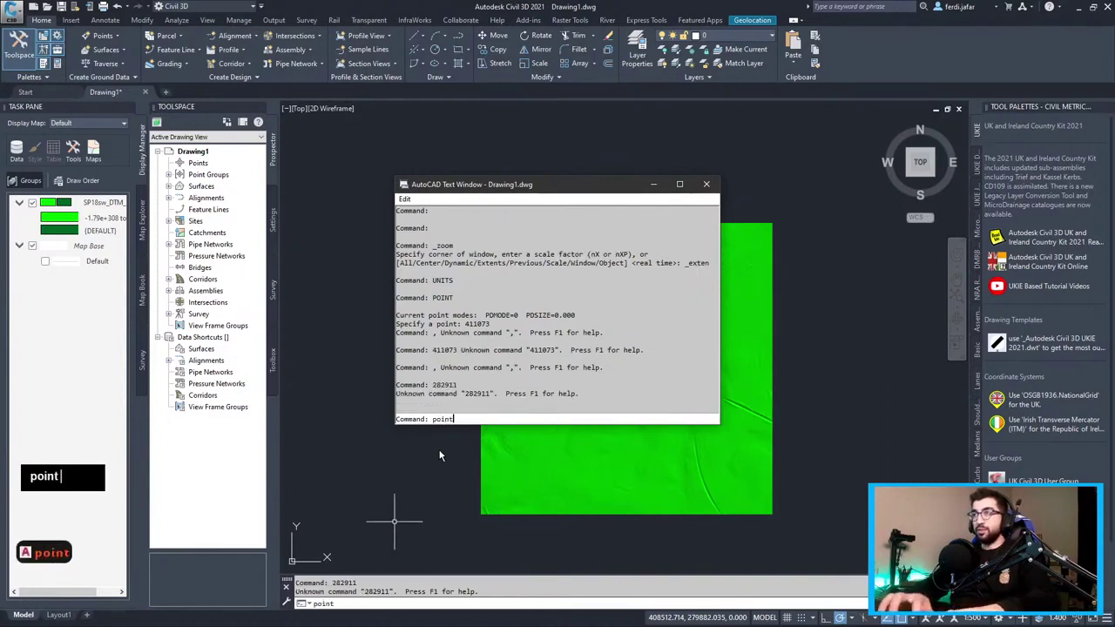
key(Return)
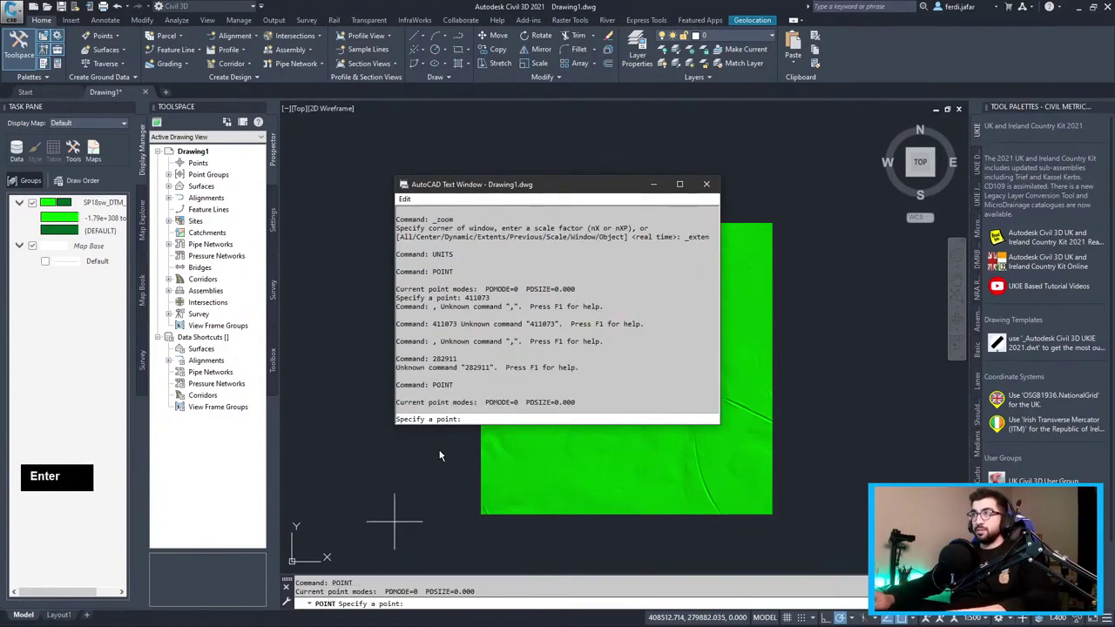
text(411073)
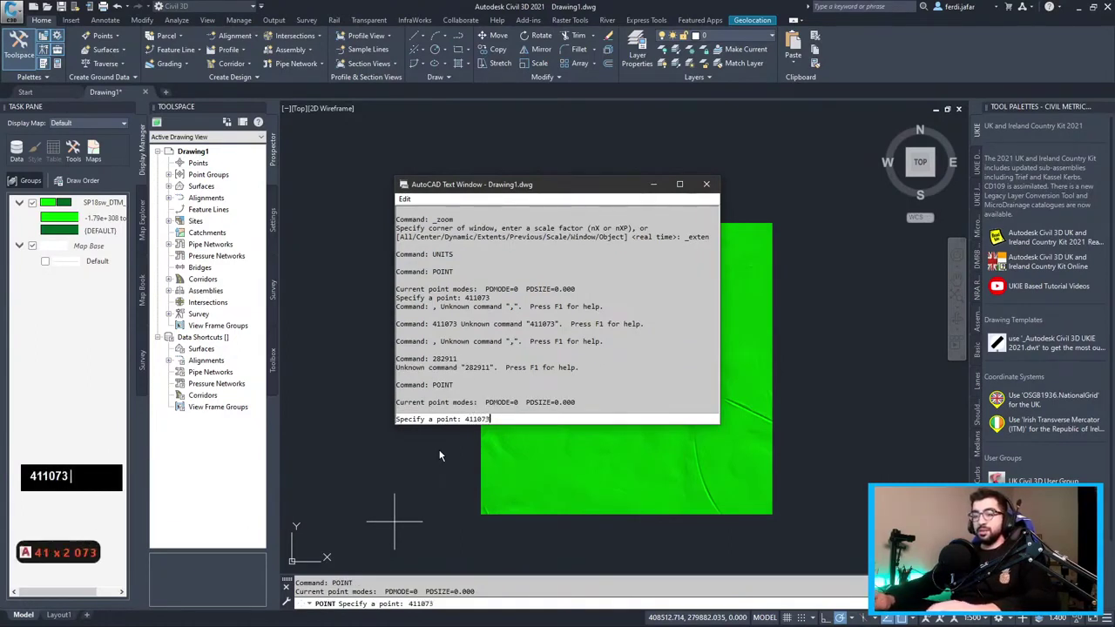
text(,282)
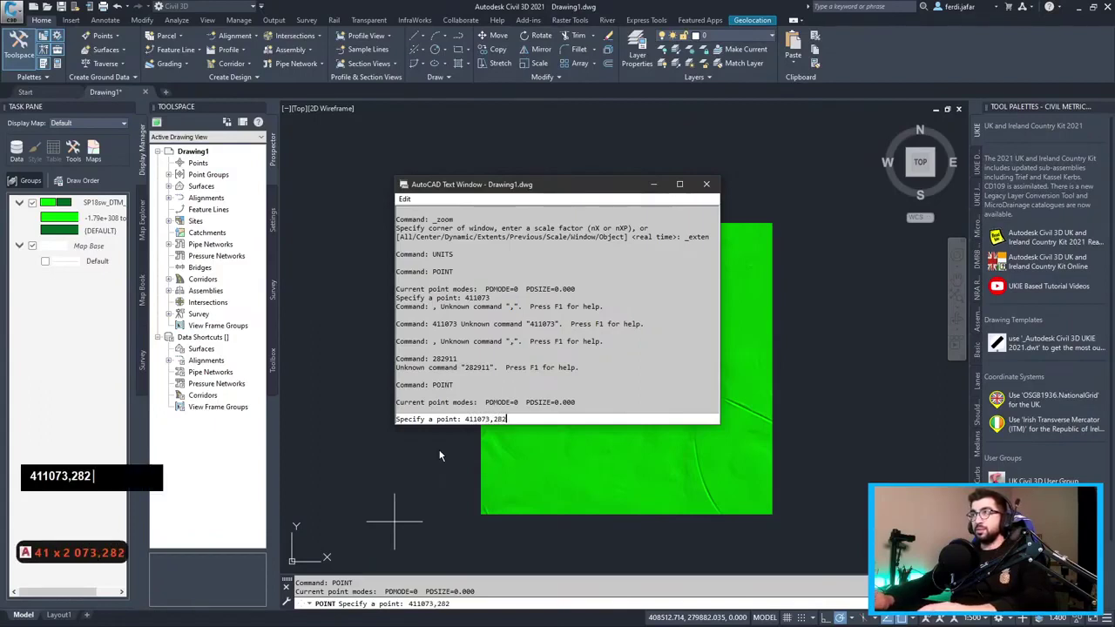
text(911)
key(Return)
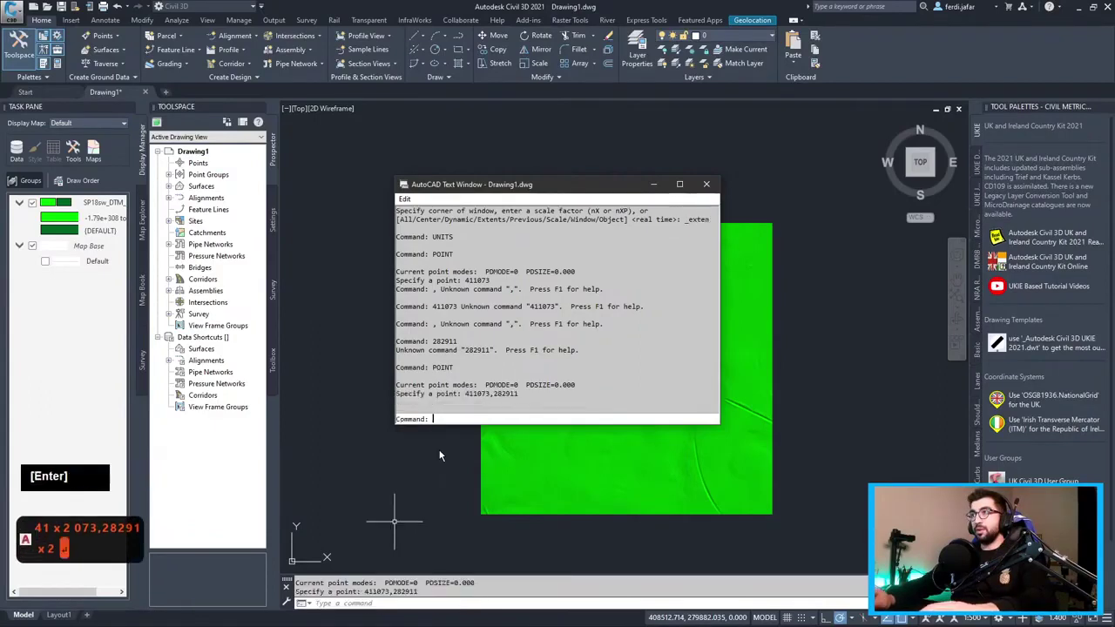
click(706, 184)
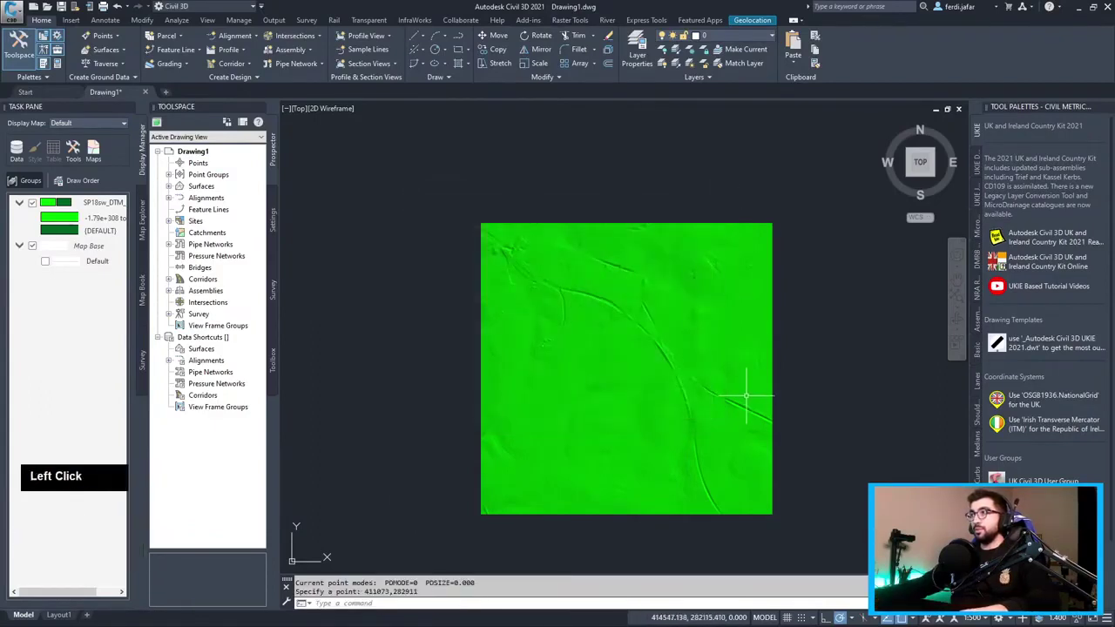
Locate the new point on the raster and set the point style to a circle with an X, sized 10% relative to screen.
click(429, 274)
click(796, 541)
scroll(544, 349, up, 5)
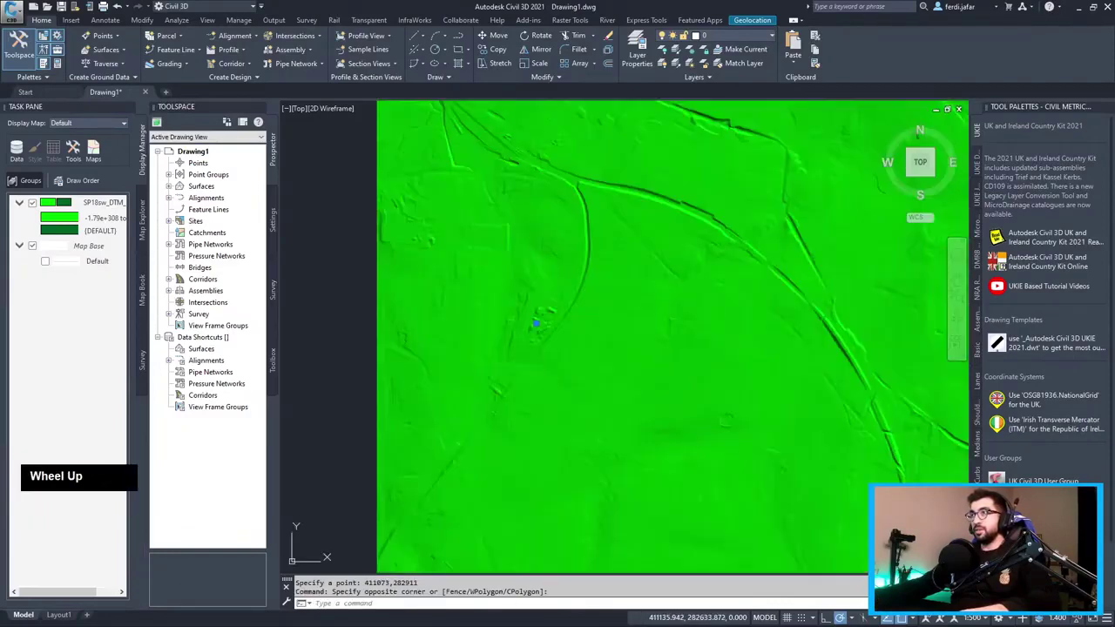
scroll(564, 289, up, 2)
scroll(564, 290, down, 1)
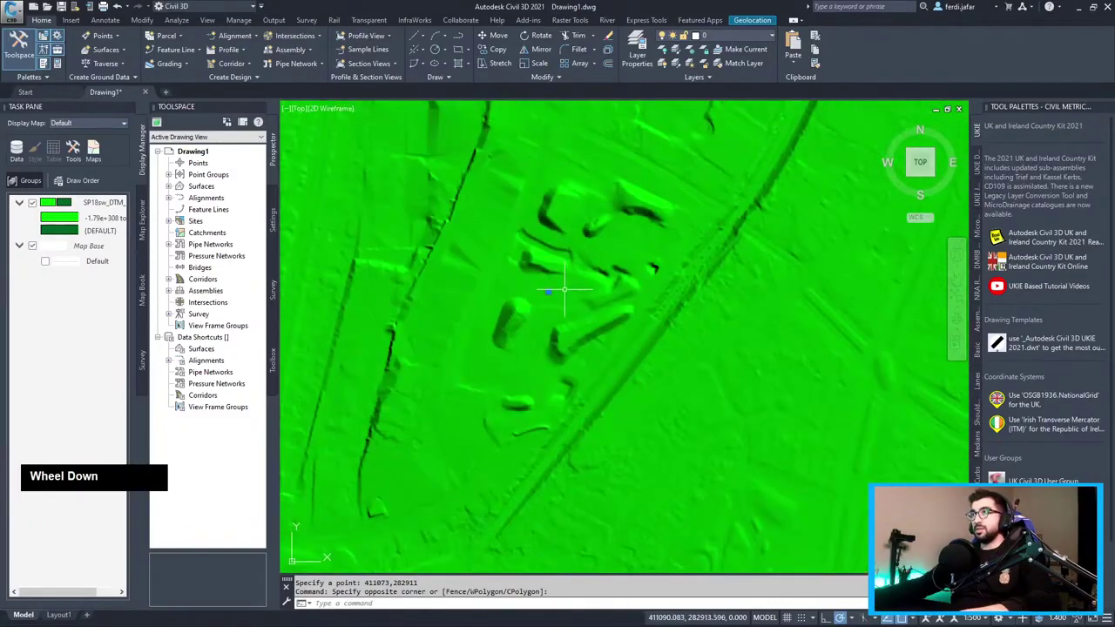
text(ptype)
key(Return)
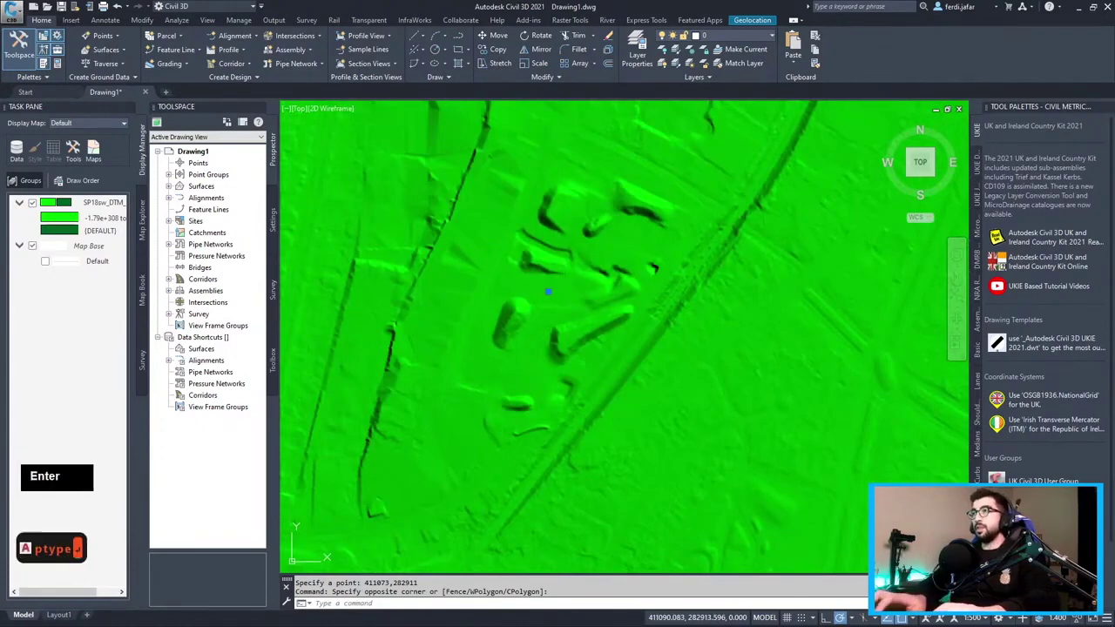
drag(582, 344, 469, 347)
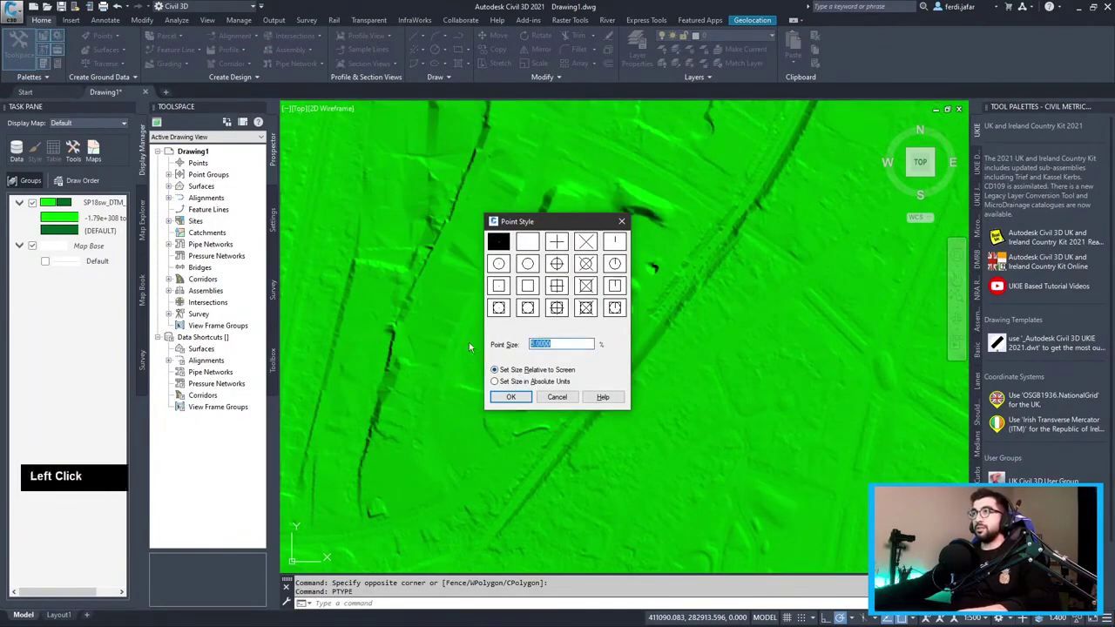
text(10)
click(556, 241)
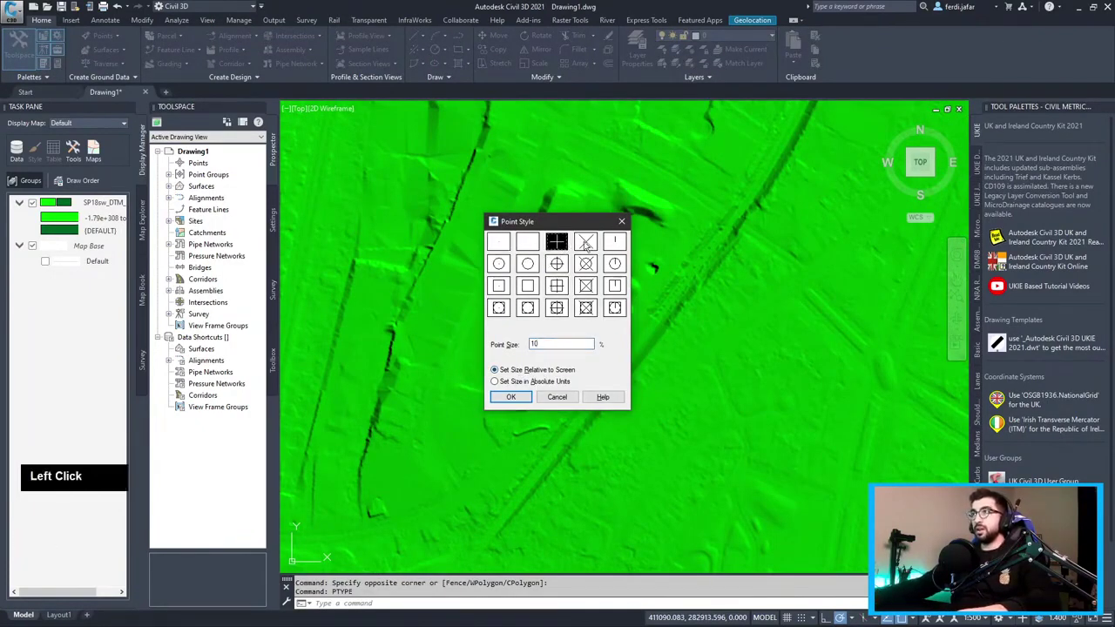
double_click(585, 263)
click(510, 397)
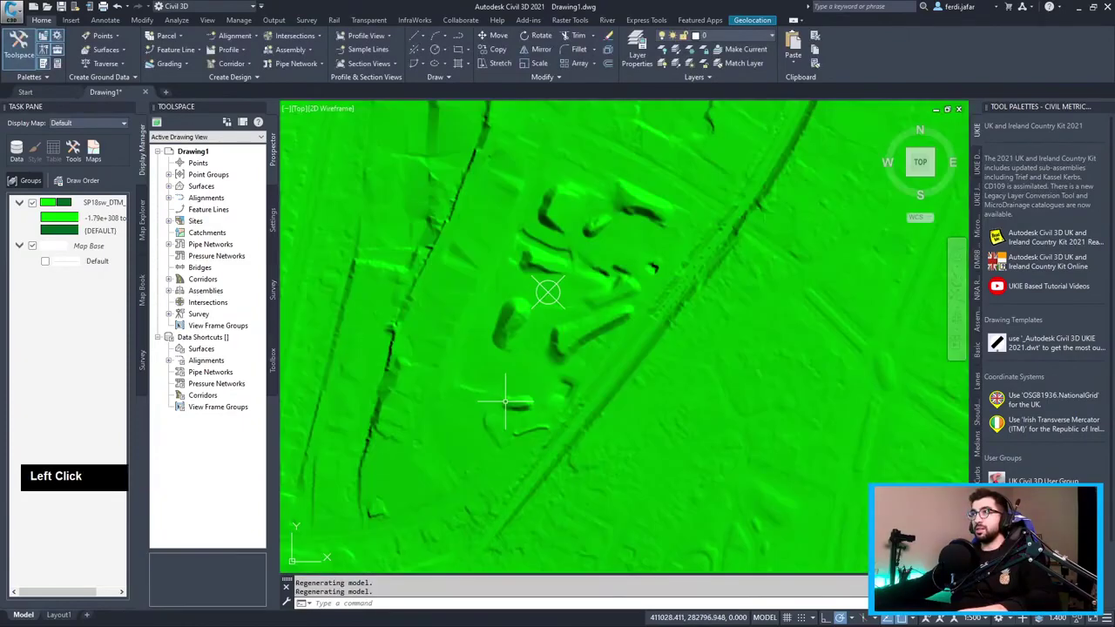
Regenerate the drawing at a wider view of the raster so the point marker rescales.
scroll(510, 470, down, 2)
scroll(550, 320, down, 3)
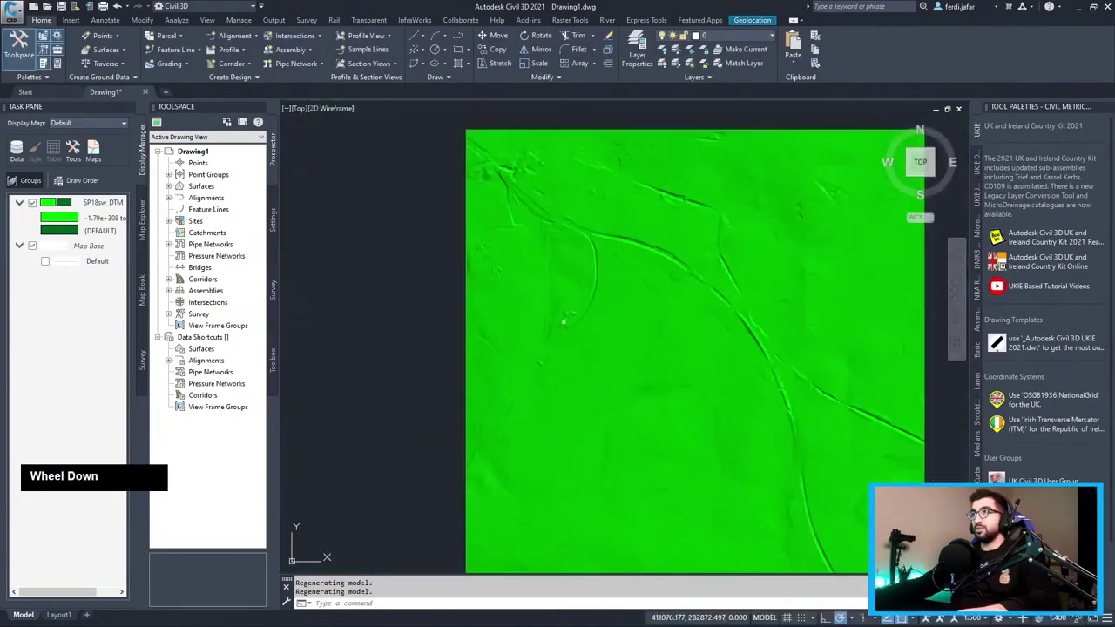
text(regen)
key(Return)
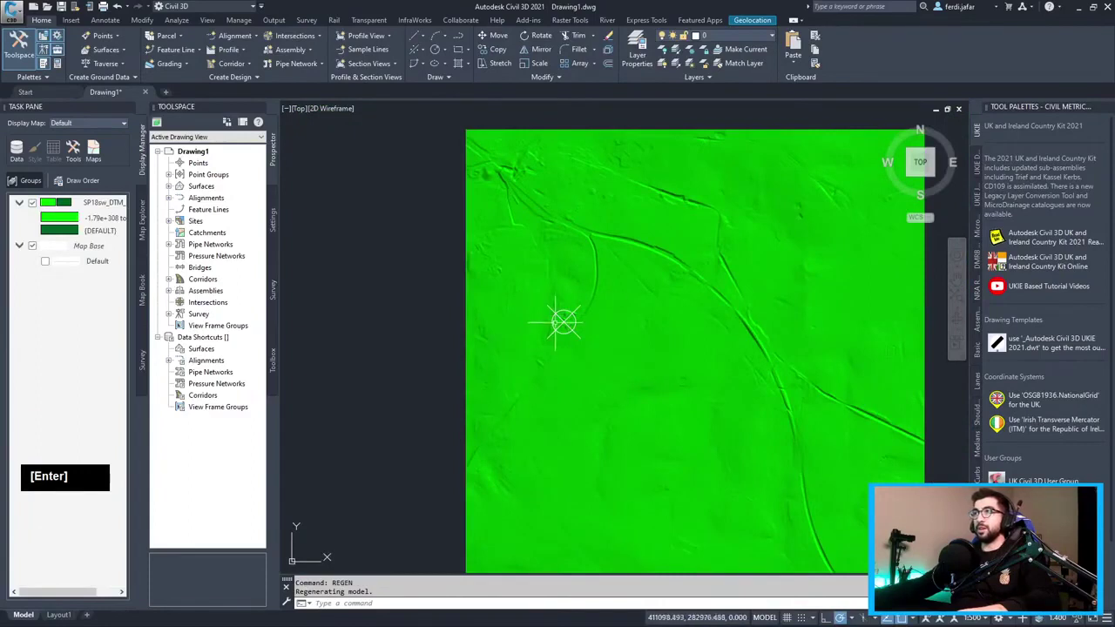
scroll(563, 318, up, 1)
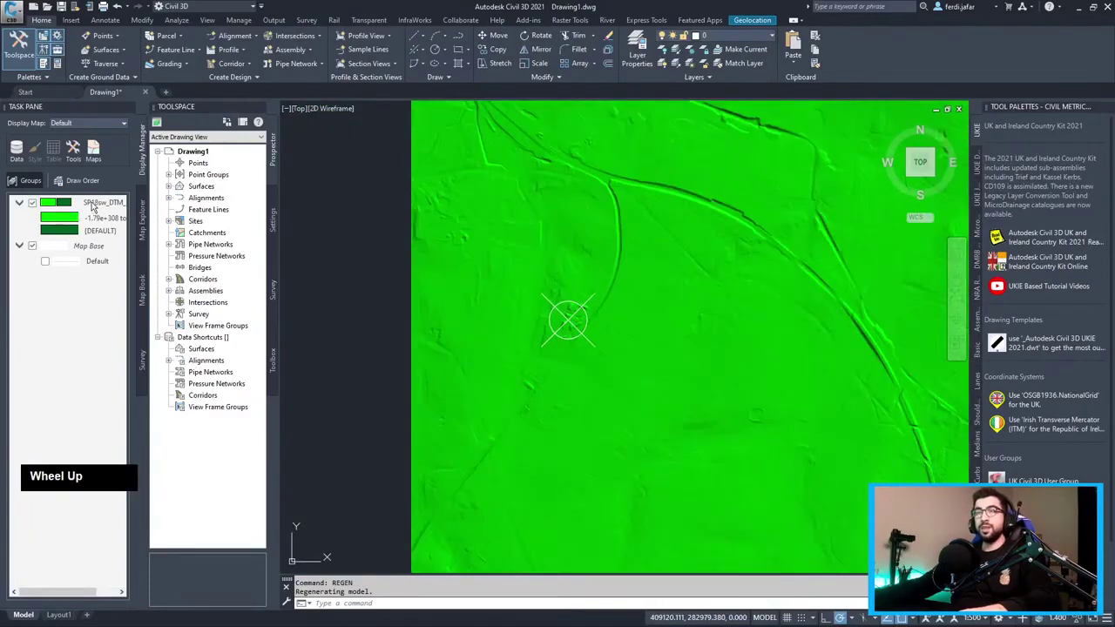
Theme the SP18sw_DTM_1m raster layer by Height with Equal distribution, five rules and the cream-to-brown style ramp.
click(93, 205)
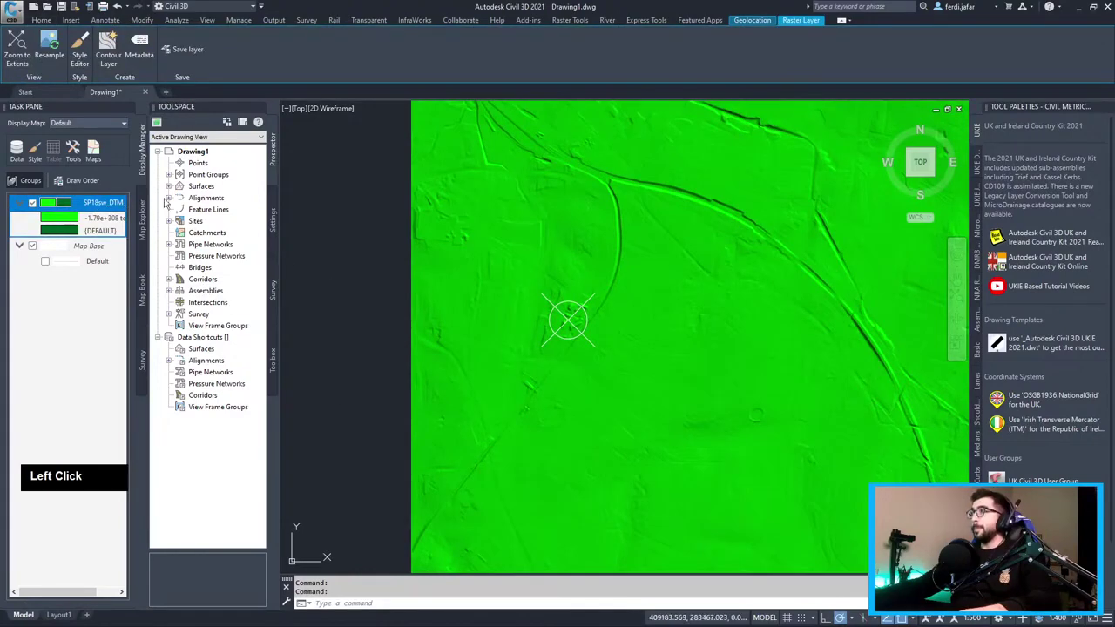
double_click(87, 206)
double_click(69, 203)
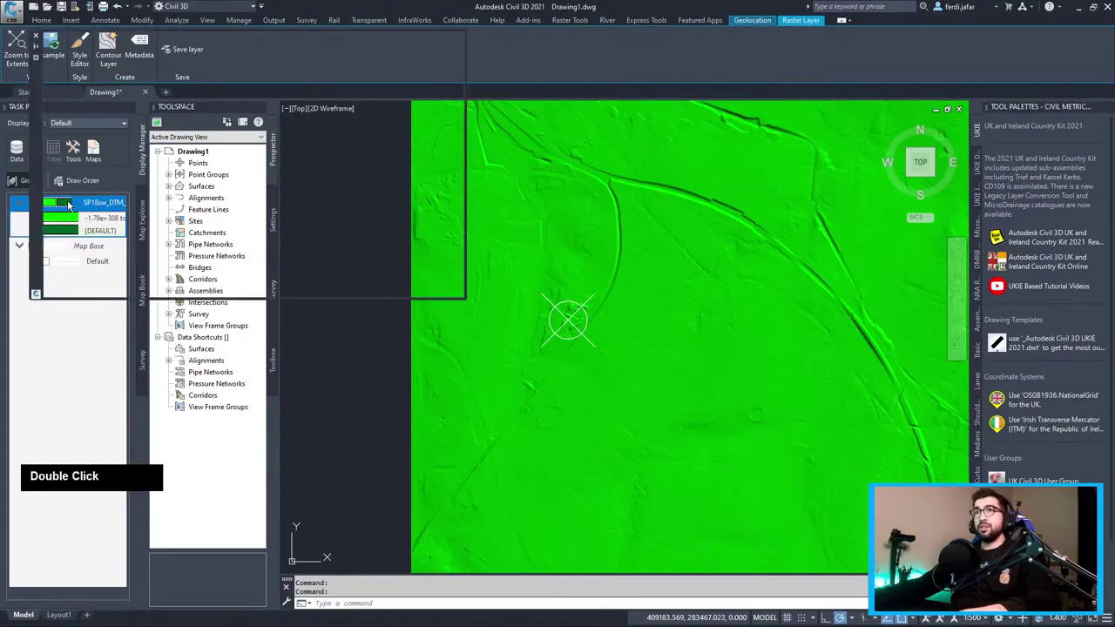
click(240, 185)
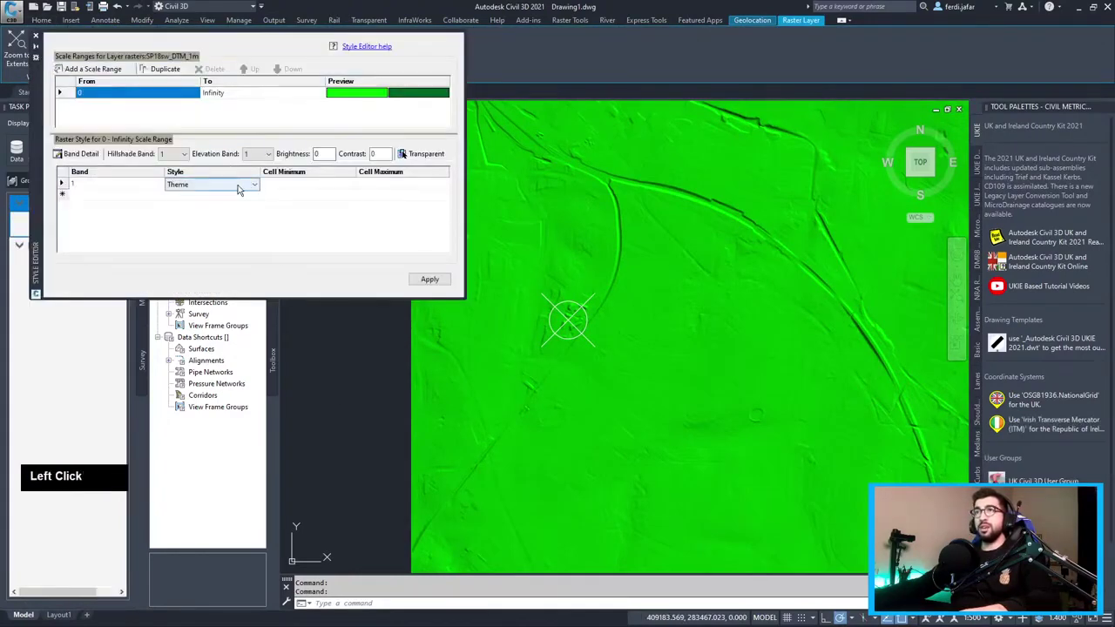
click(238, 190)
click(195, 193)
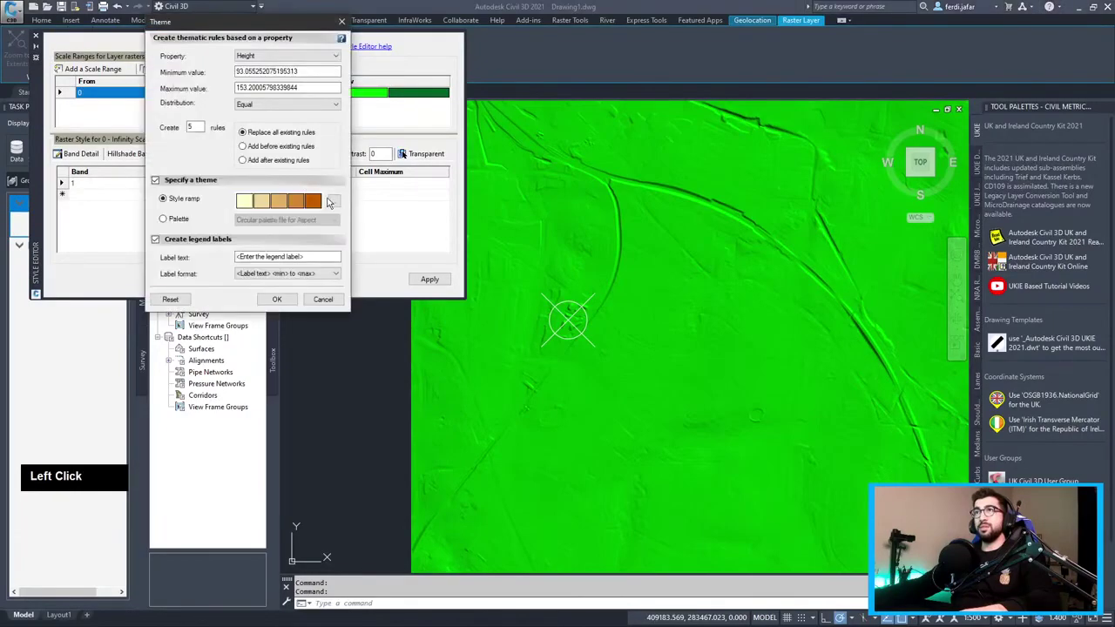
click(277, 299)
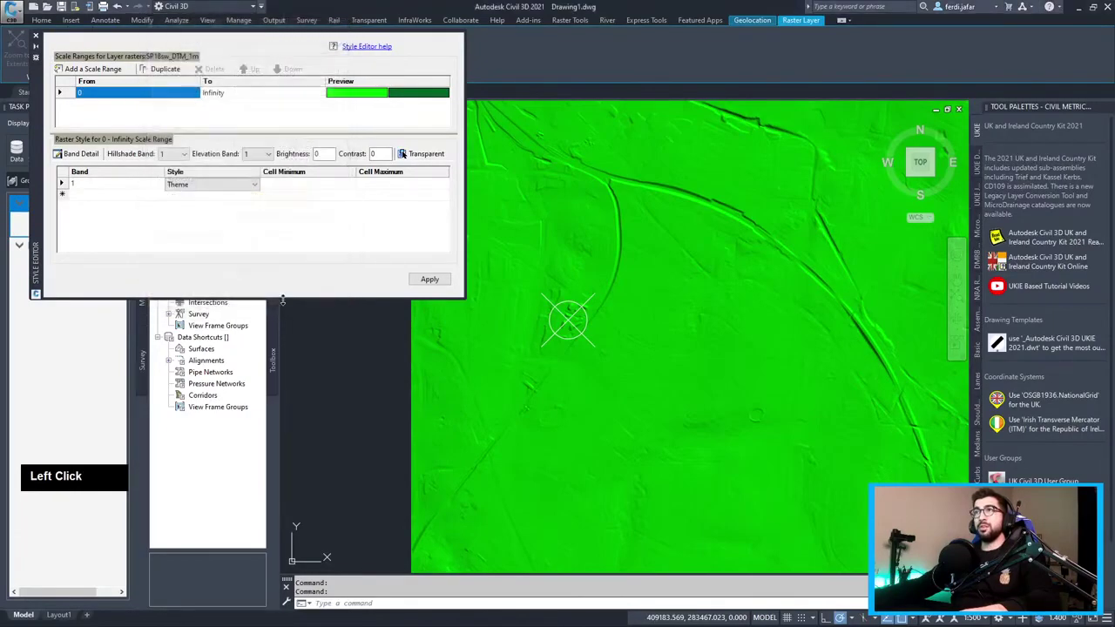
Try the Circular palette file for Aspect, Depth 1 and Depth 3 palettes in band 1's Height theme.
click(253, 190)
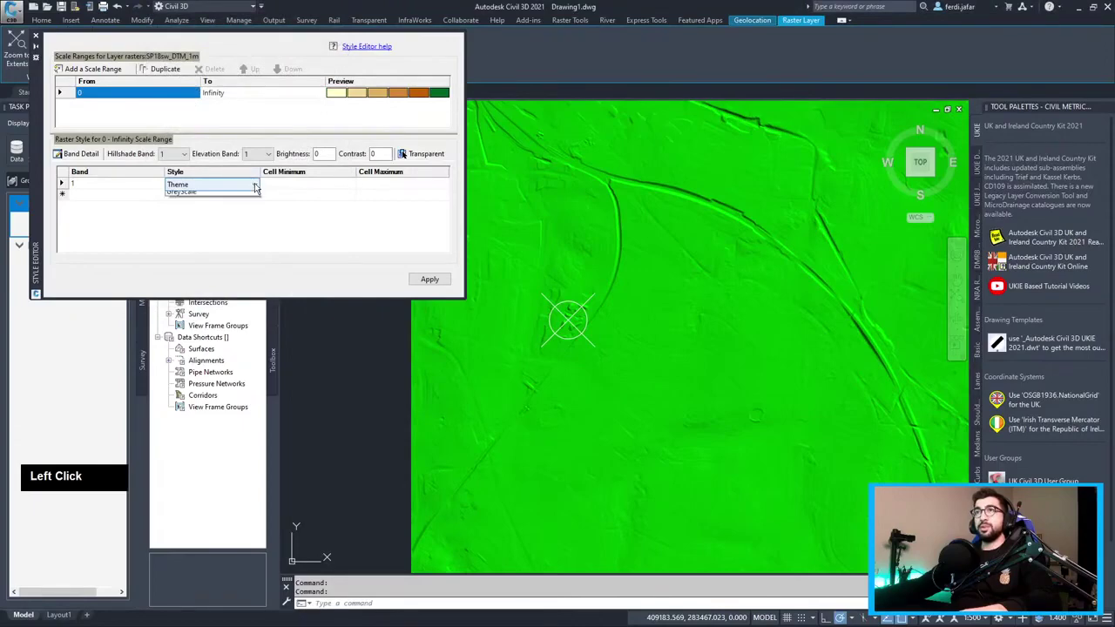
click(203, 200)
click(178, 219)
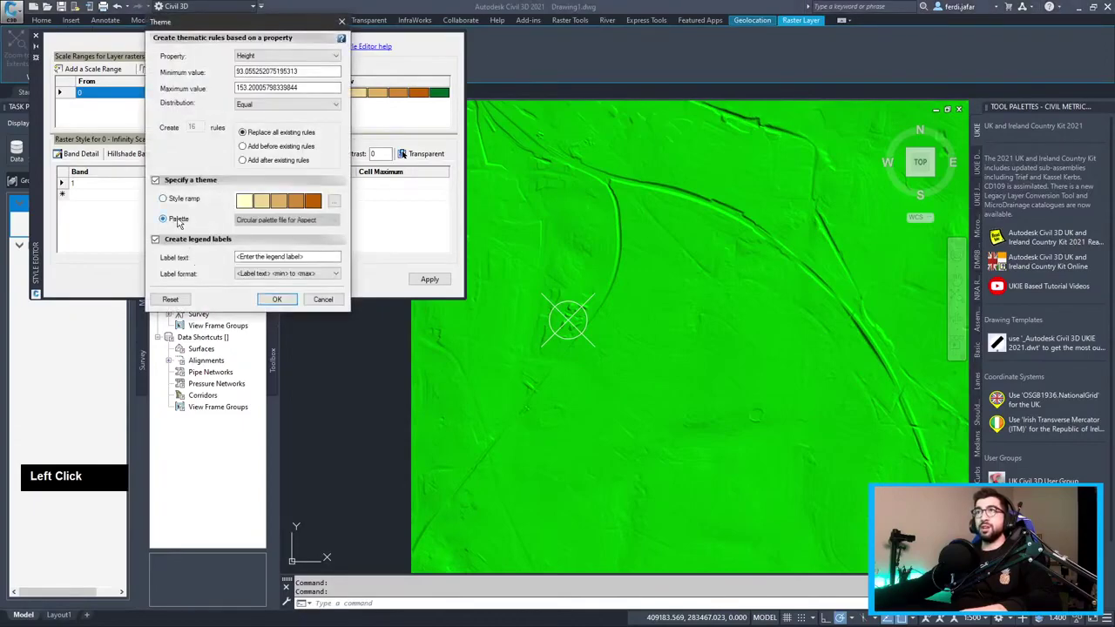
click(272, 220)
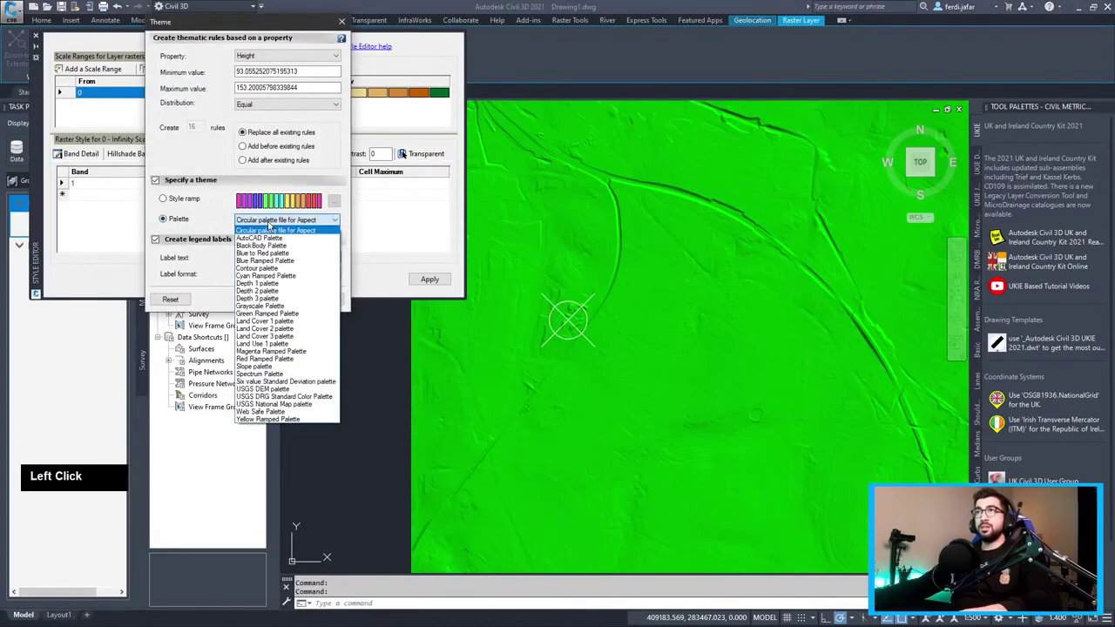
click(270, 223)
click(285, 220)
click(259, 283)
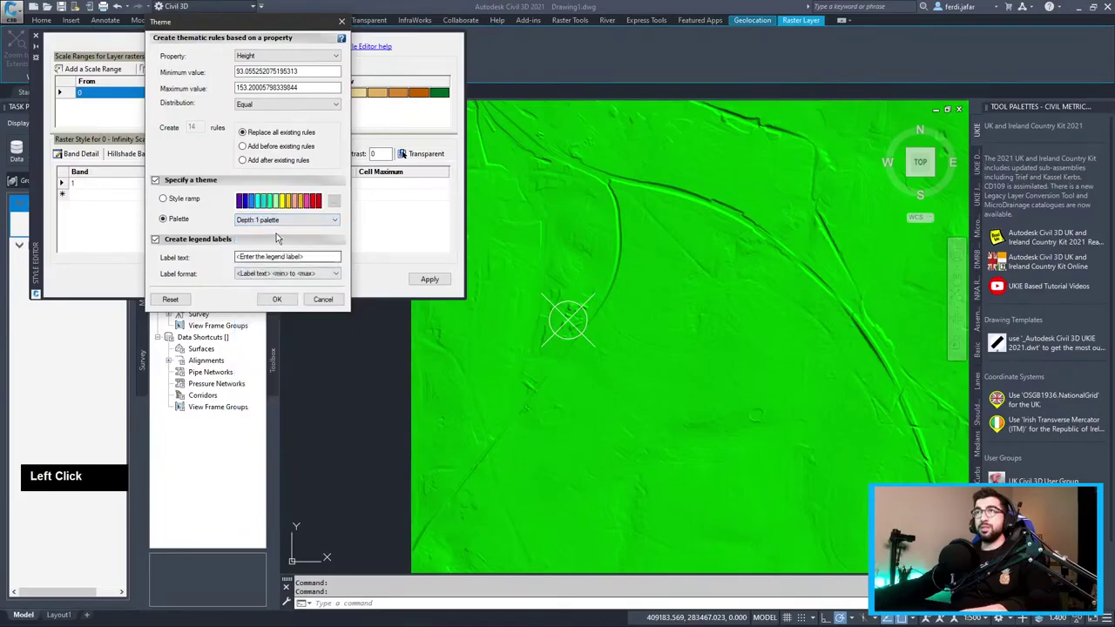
click(279, 219)
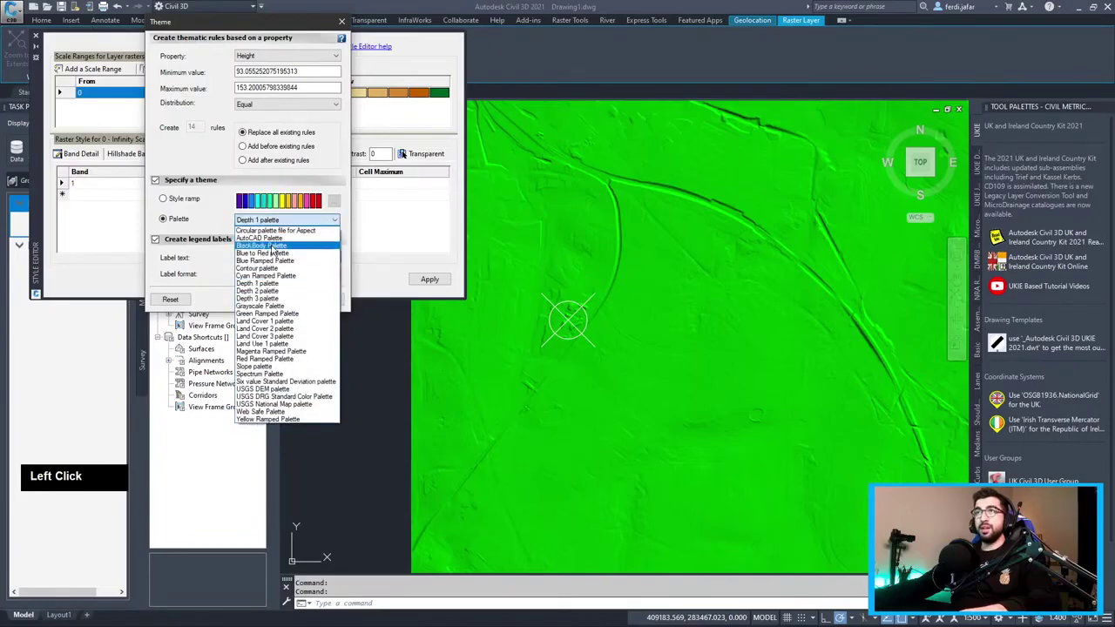
click(273, 299)
double_click(278, 222)
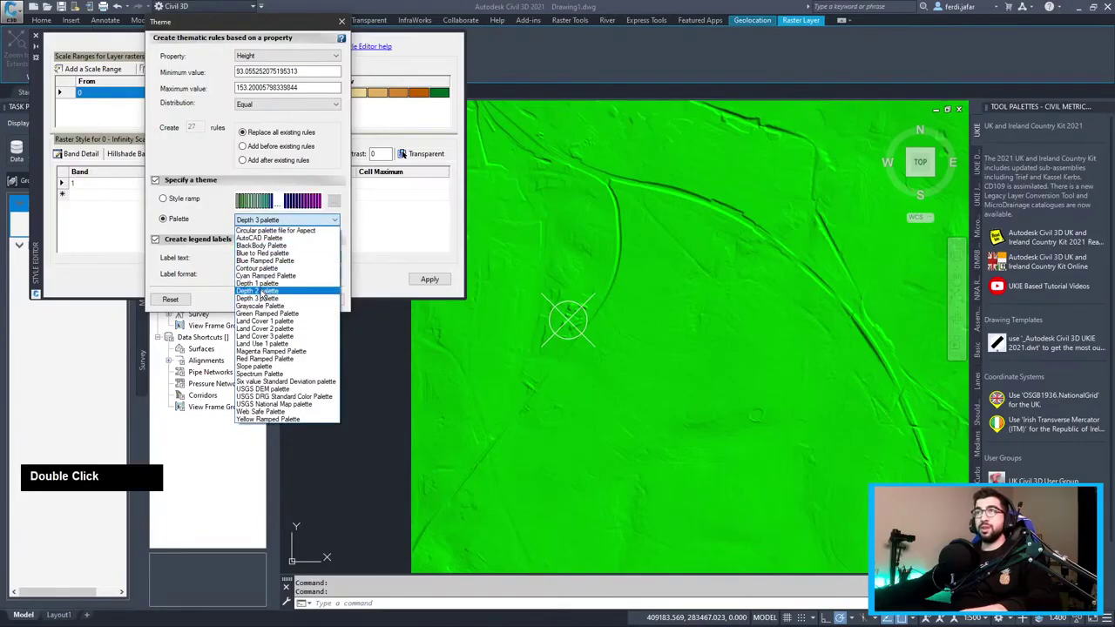
Switch the theme to the style ramp and check its first and last colours.
double_click(191, 200)
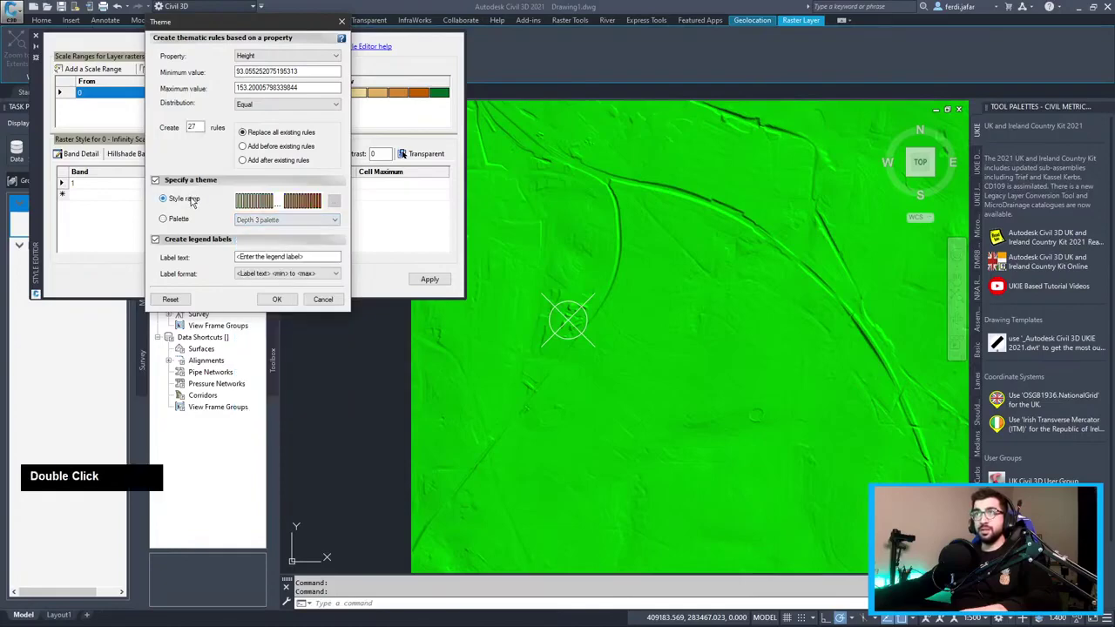
click(333, 202)
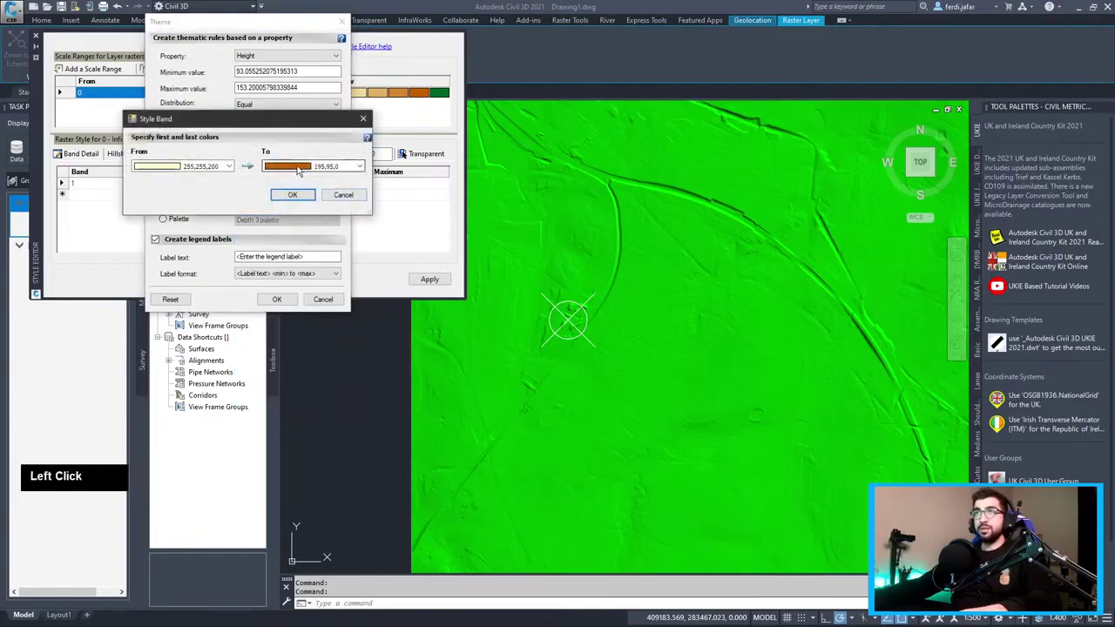
click(292, 195)
Switch the theme back to a palette and try the Circular palette file for Aspect and the AutoCAD Palette.
click(179, 220)
click(263, 221)
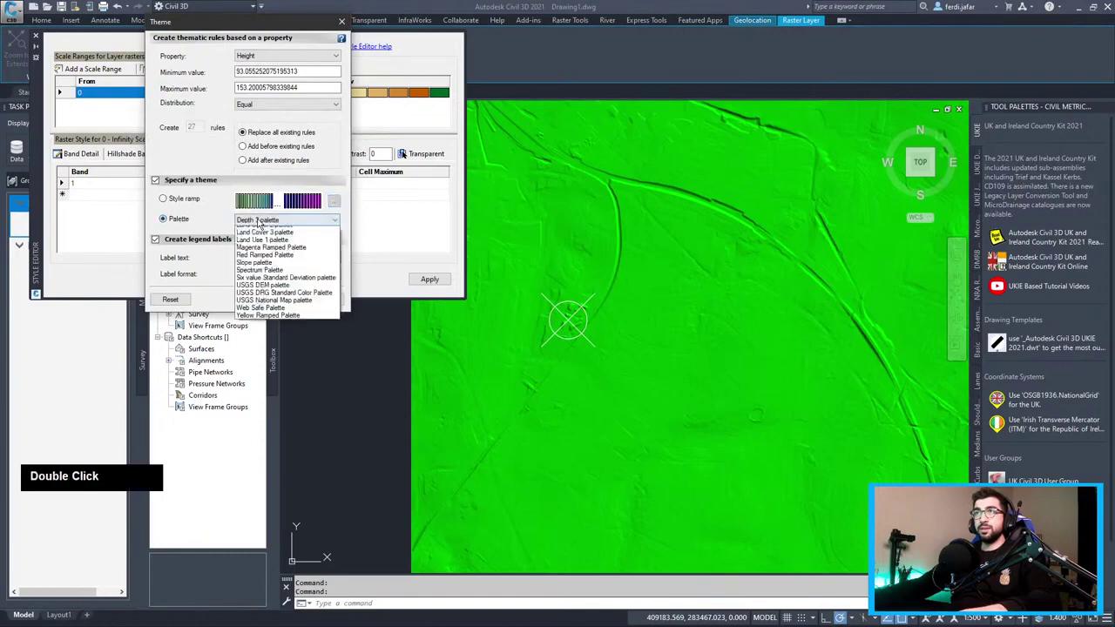
click(269, 232)
click(269, 223)
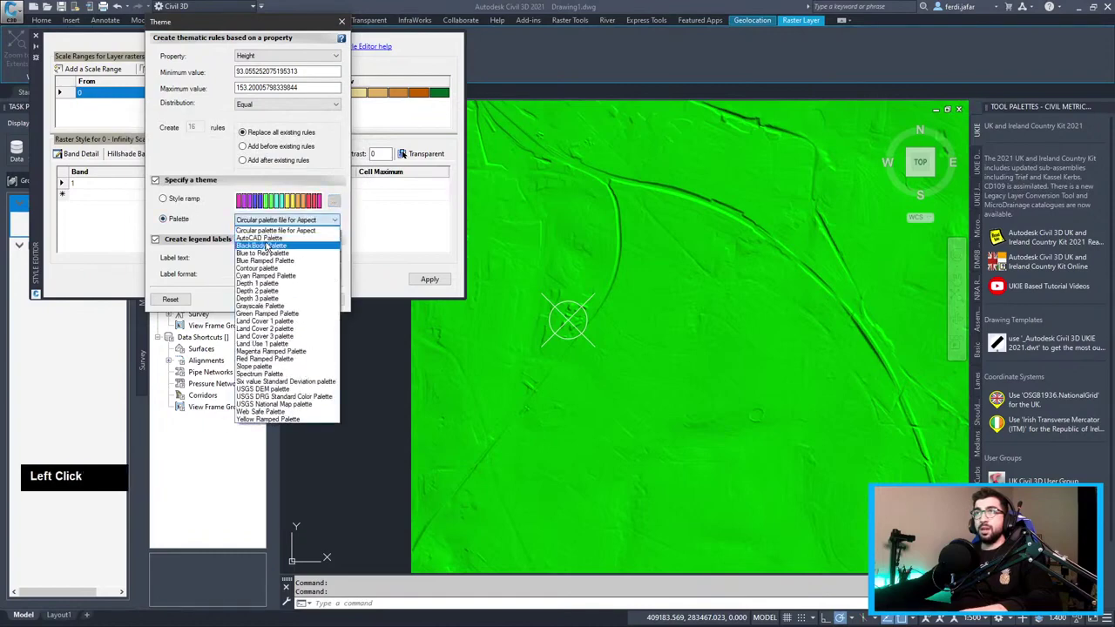
click(269, 238)
Choose the Land Cover 1 palette for its thirteen rules, switch to the cream-to-brown style ramp and accept the theme.
double_click(270, 220)
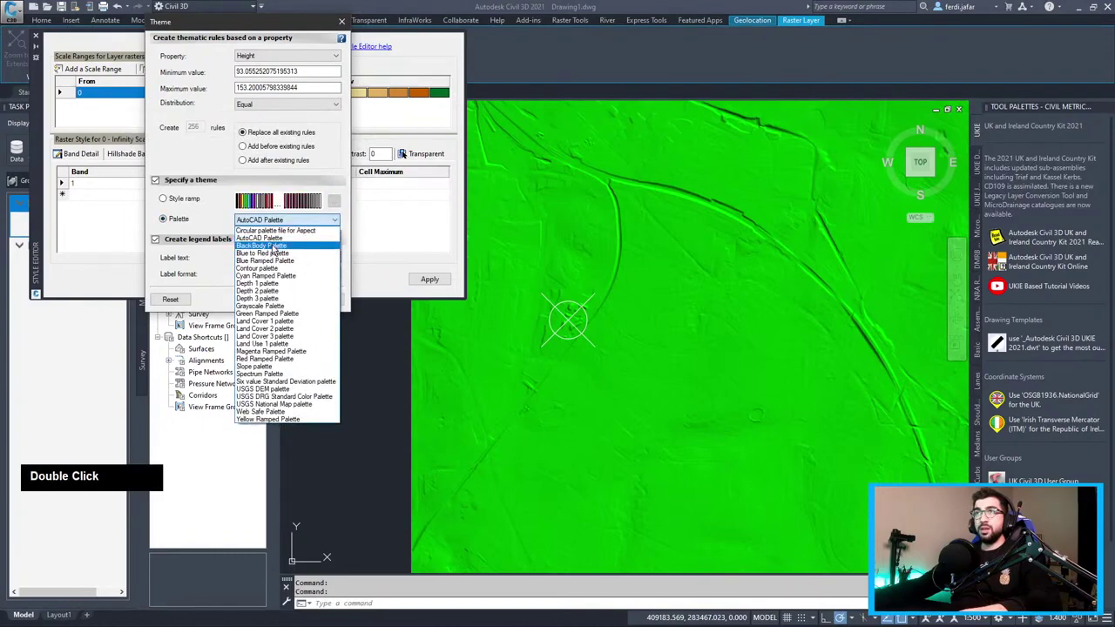
click(277, 321)
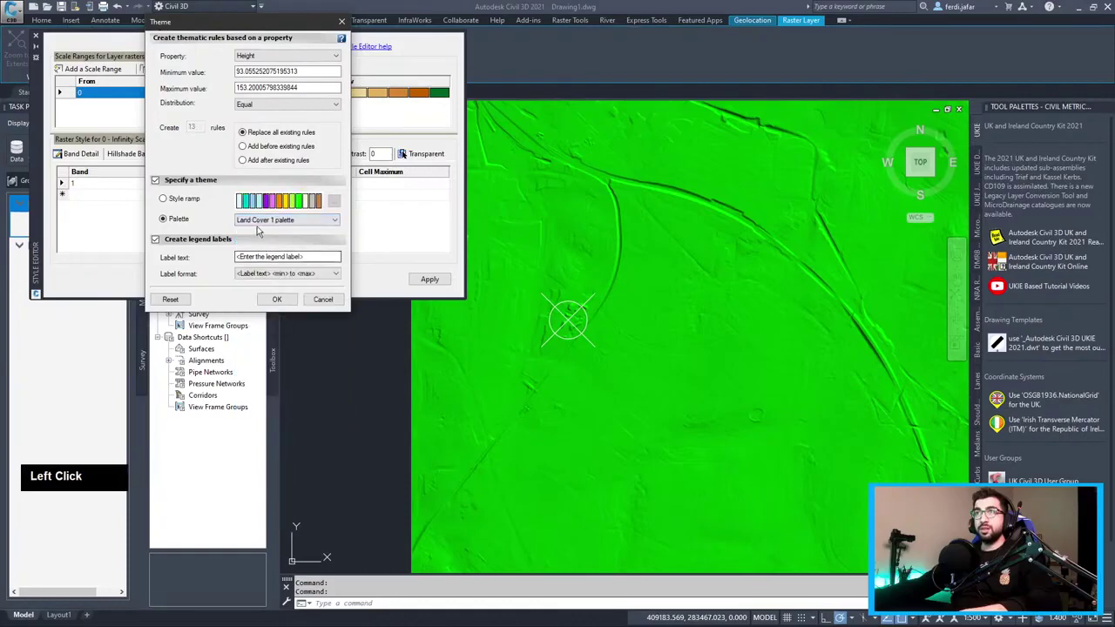
click(165, 199)
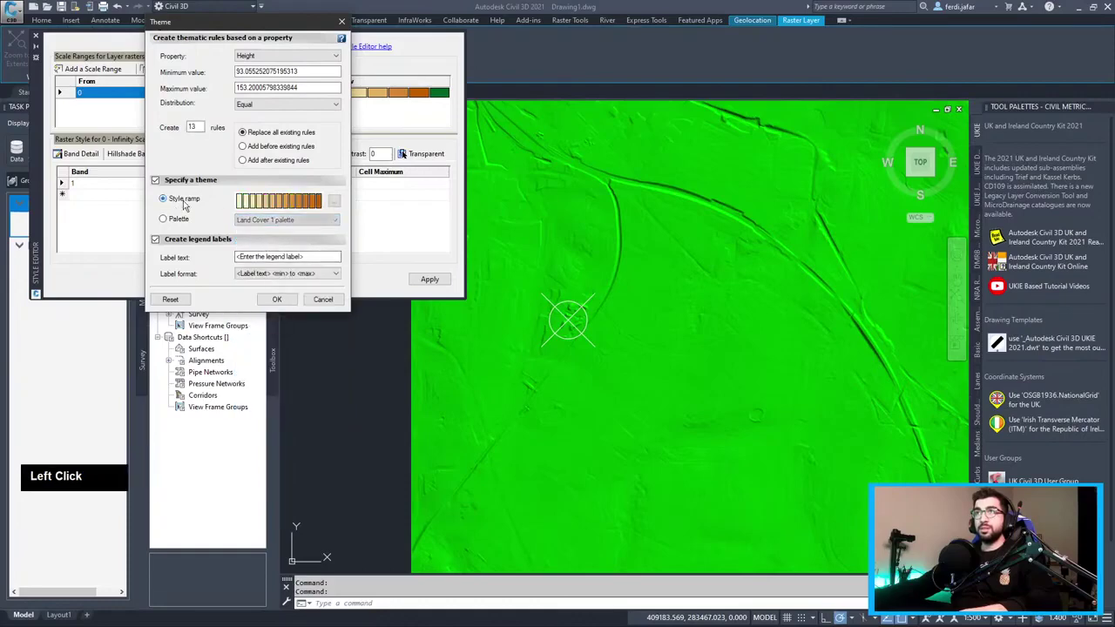
click(277, 299)
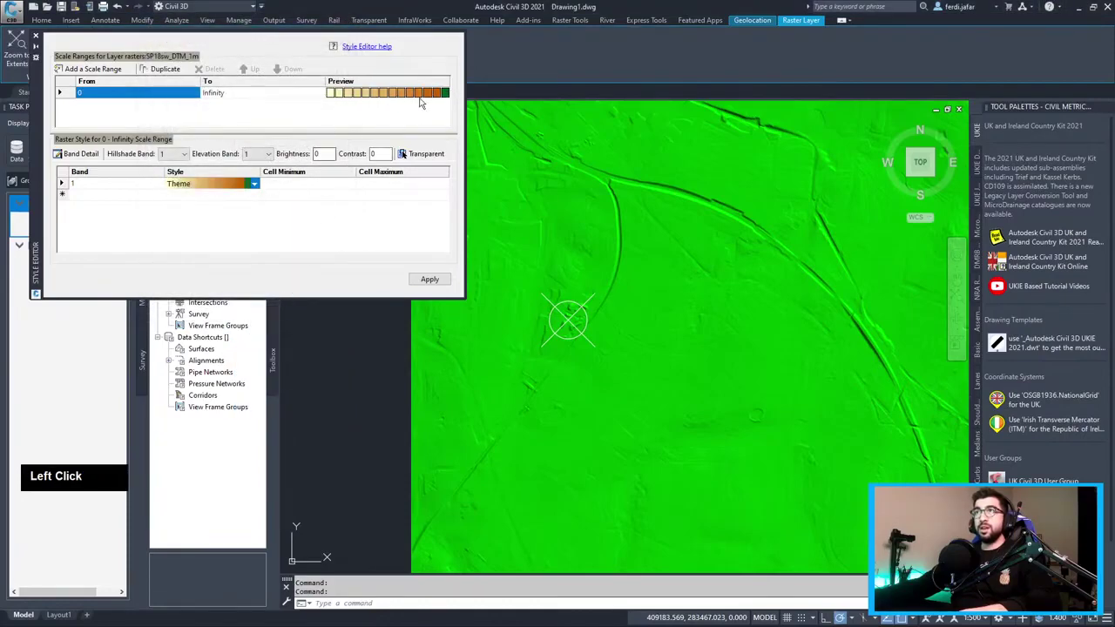
Recheck and accept band 1's Height theme, and apply the thirteen-rule style ramp to the raster layer.
click(450, 98)
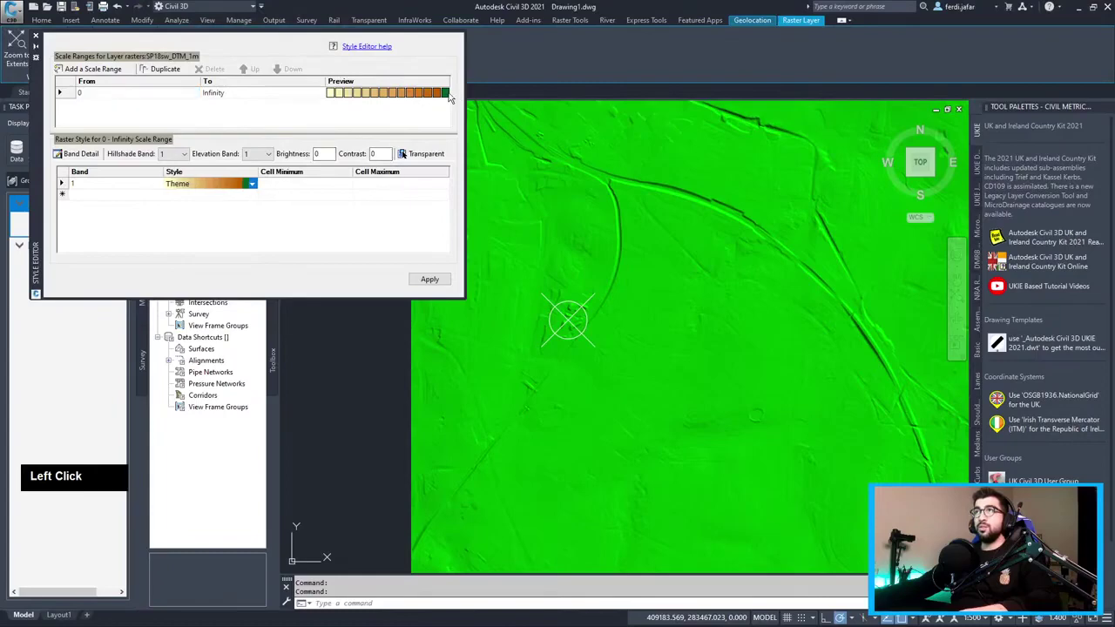
click(251, 184)
double_click(222, 196)
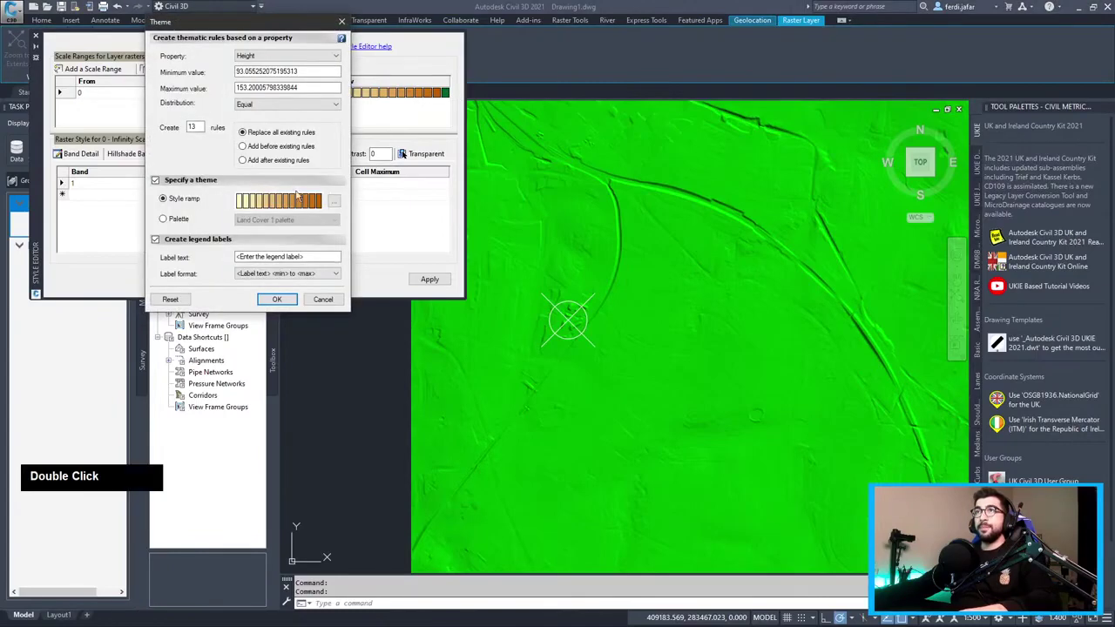
click(276, 299)
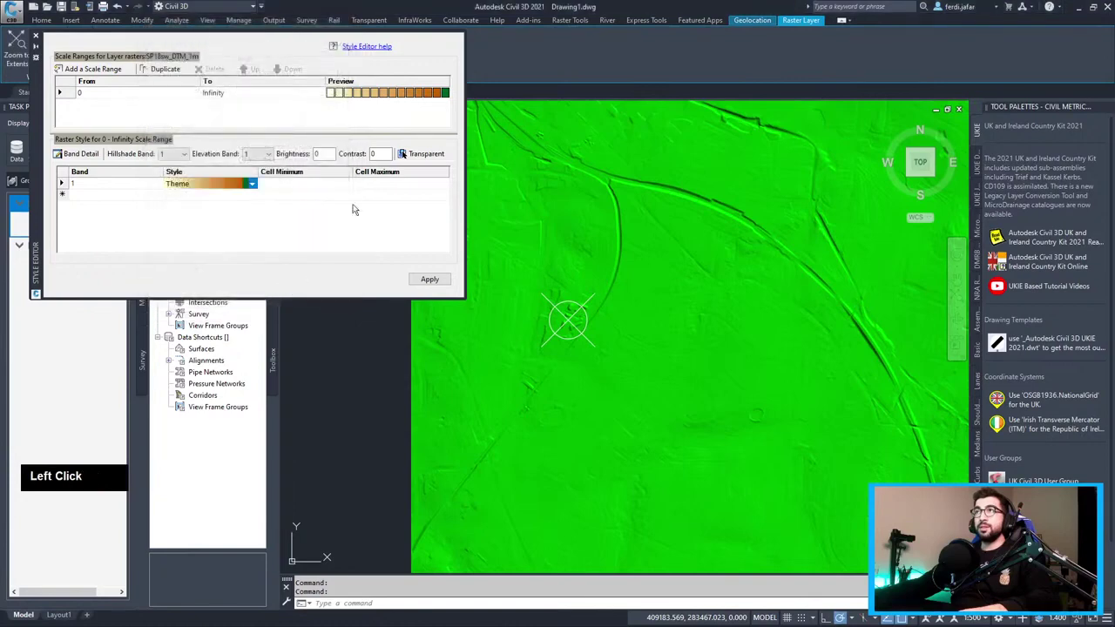
double_click(254, 187)
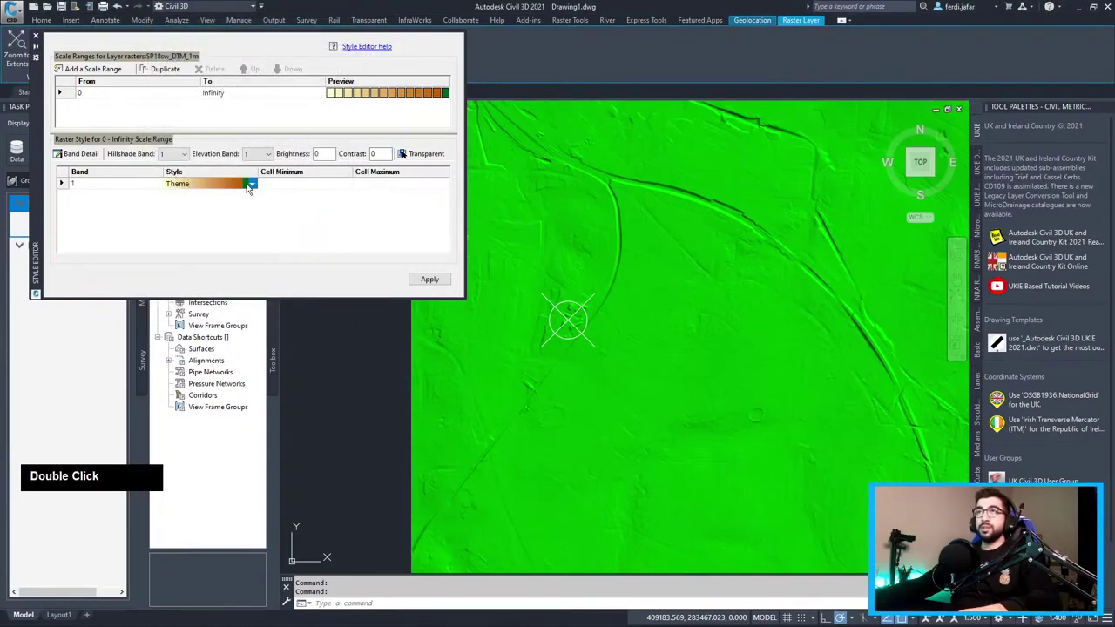
click(253, 185)
double_click(259, 237)
click(253, 186)
click(426, 279)
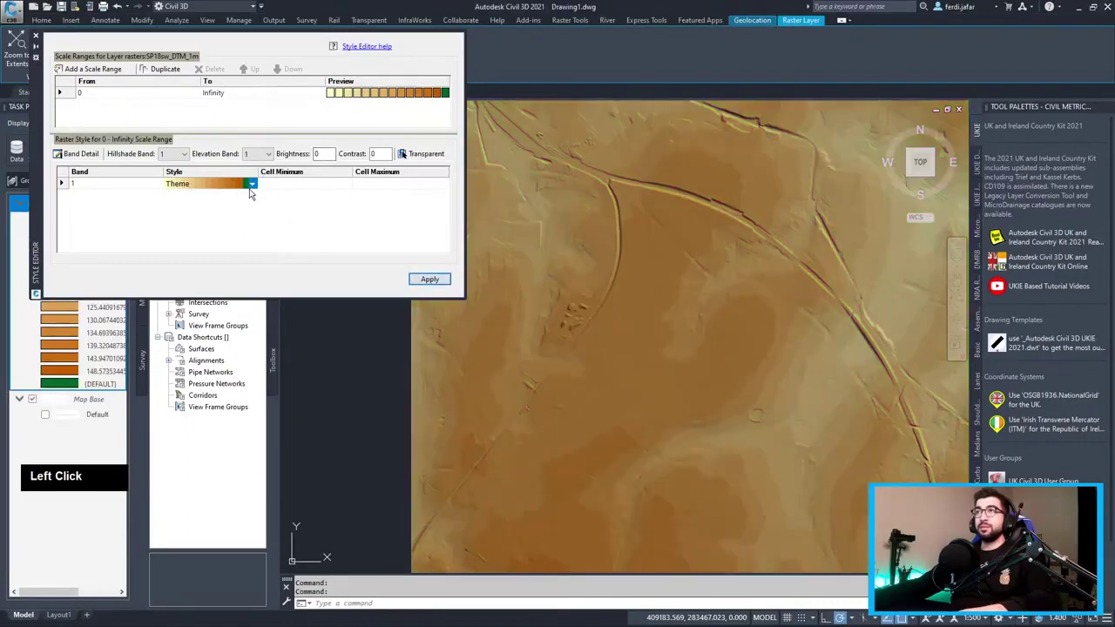
Reopen the Height theme, select 195,95,0 as the style ramp's last colour and accept the theme.
double_click(271, 185)
click(253, 188)
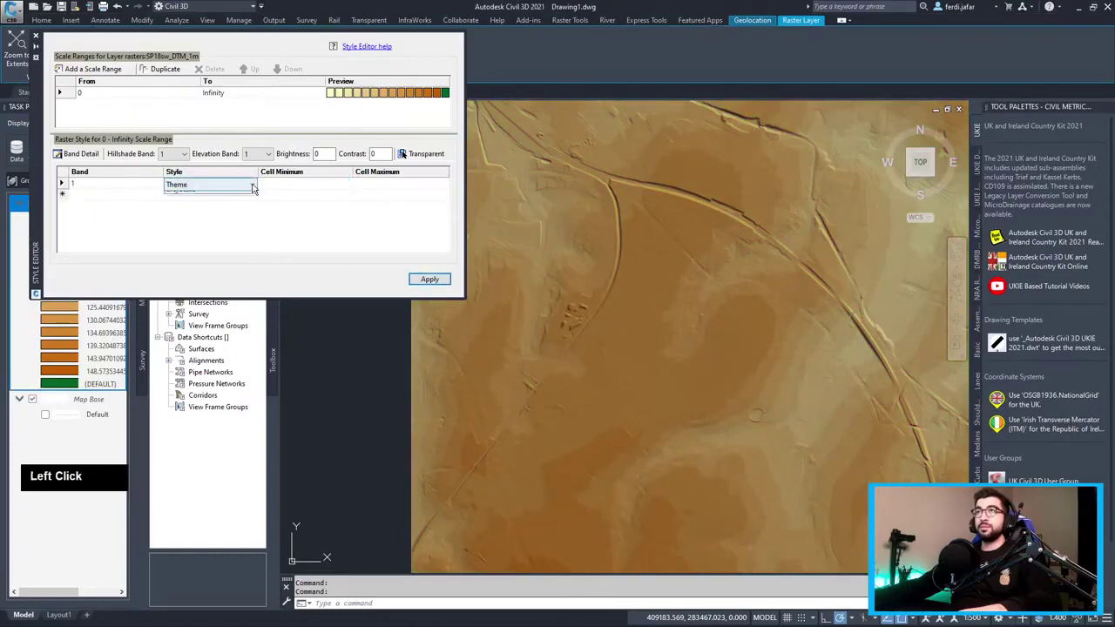
click(220, 201)
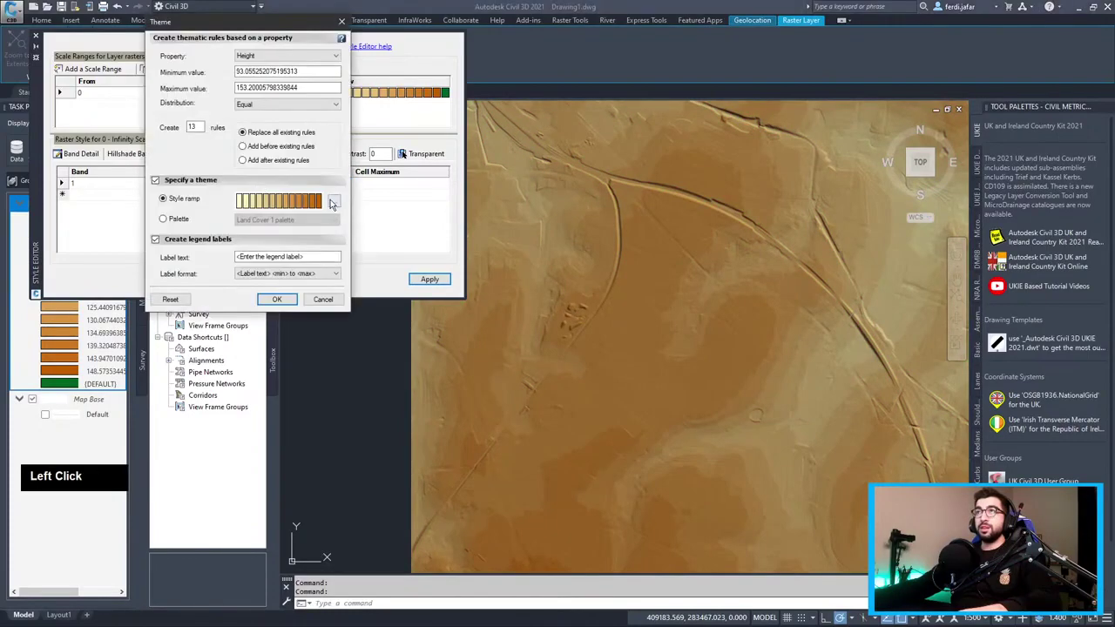
click(332, 202)
click(304, 166)
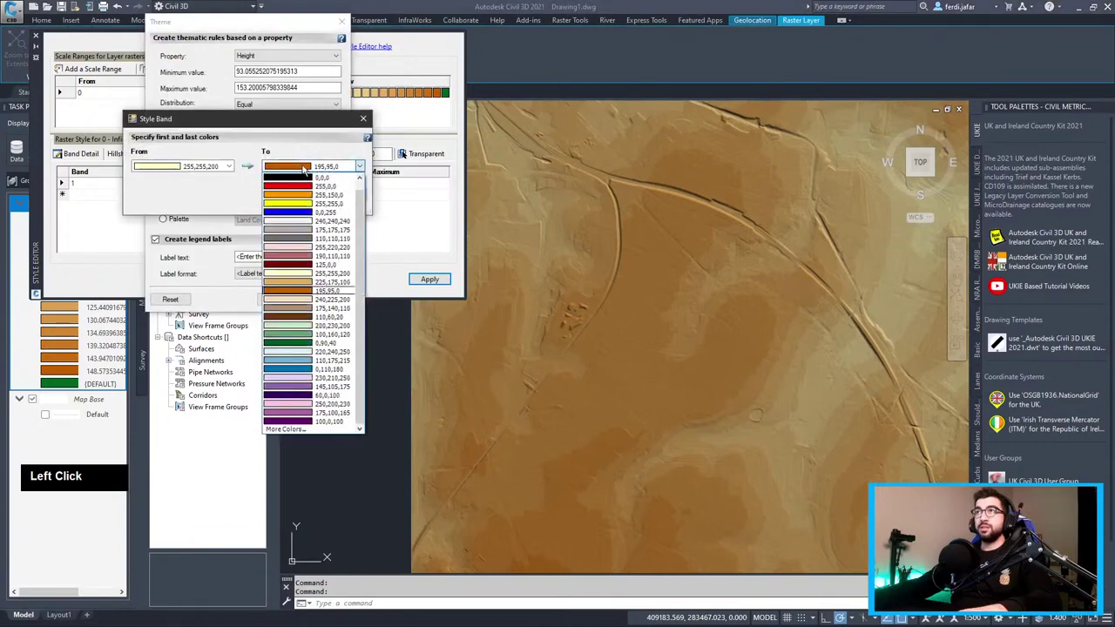
click(307, 288)
click(291, 192)
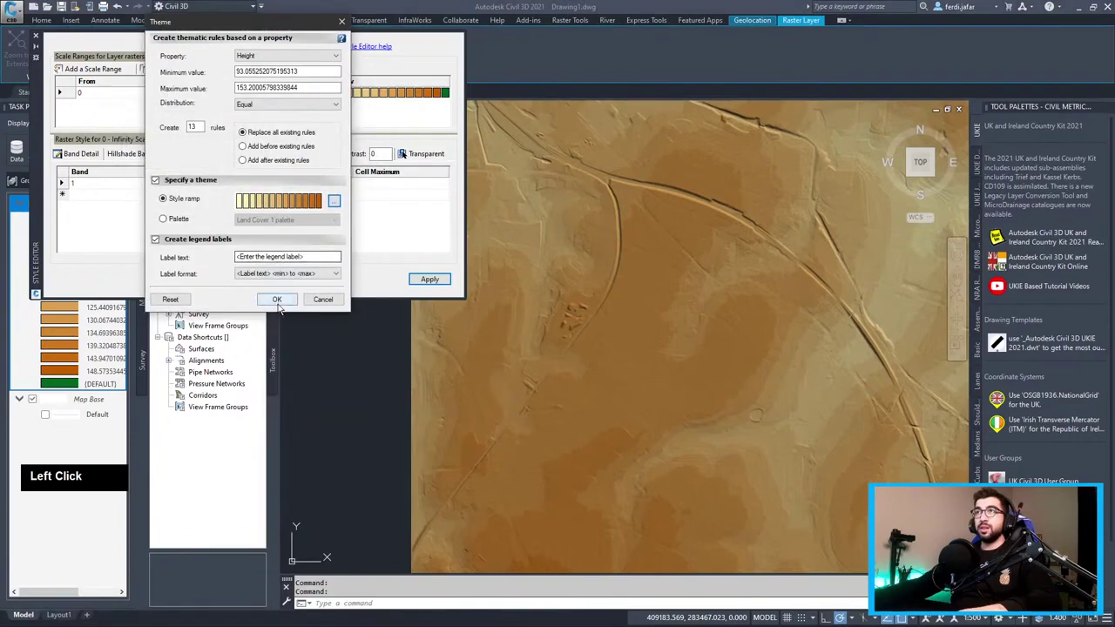
double_click(278, 300)
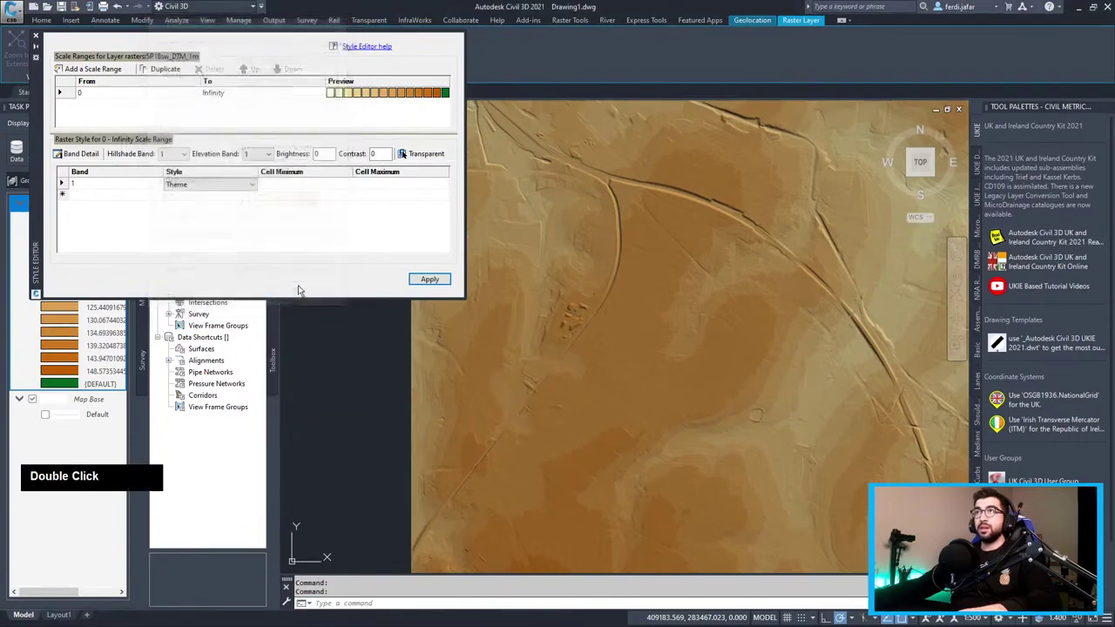
Try the Full Color and GreyScale styles for band 1.
click(254, 186)
click(254, 185)
click(253, 193)
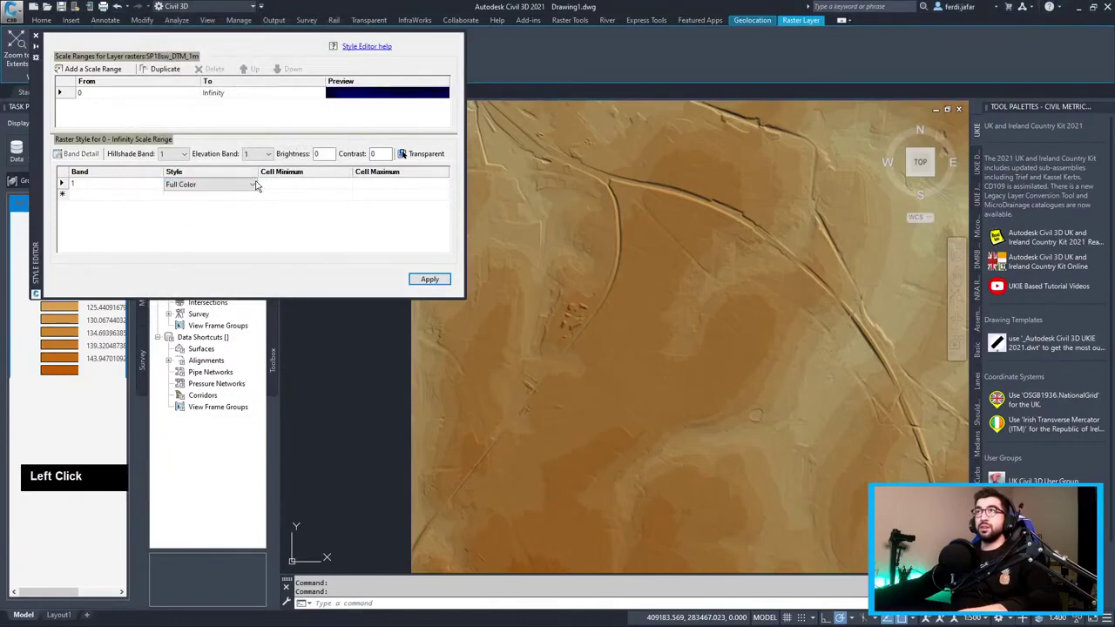
double_click(255, 186)
click(246, 191)
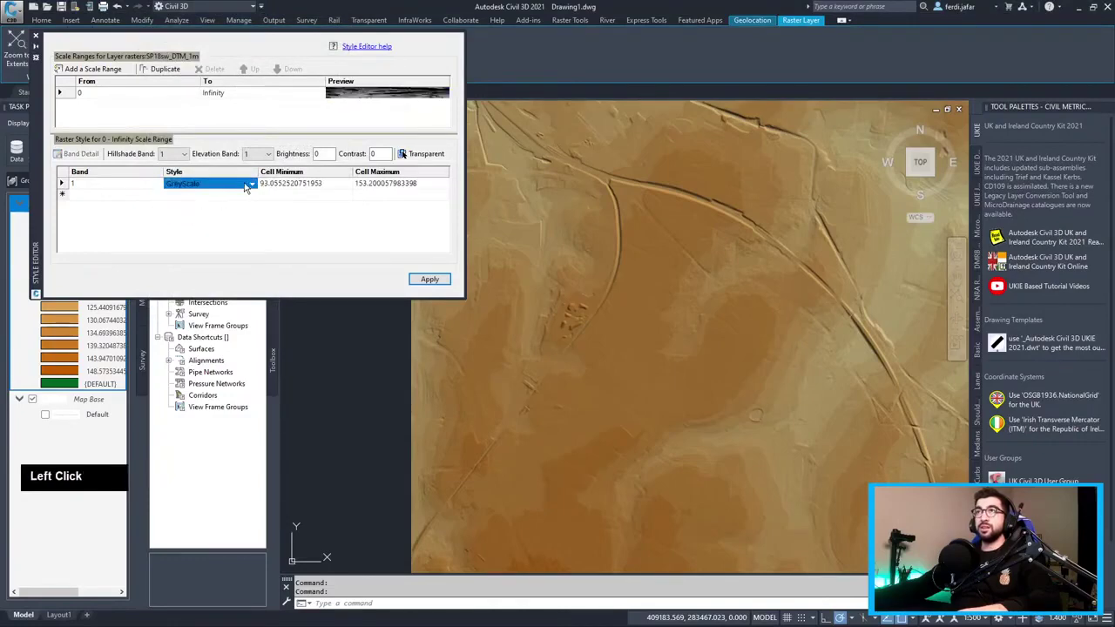
click(199, 187)
click(197, 204)
Set band 1's style back to Theme, try the Green Ramped Palette and accept the Height theme with the Depth 2 palette.
click(187, 186)
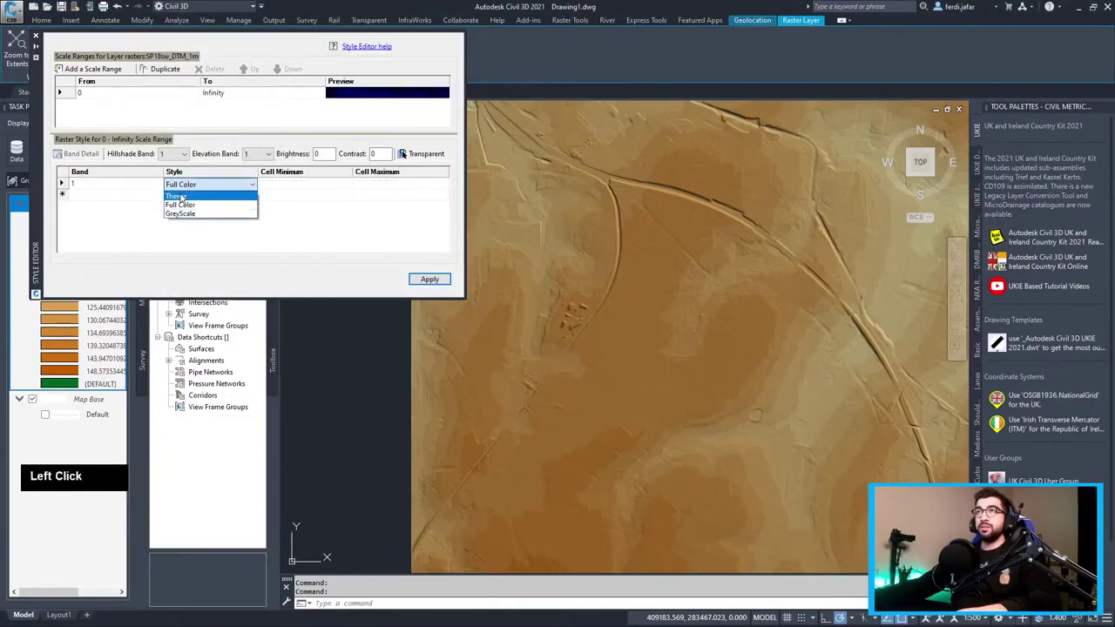
double_click(180, 197)
click(179, 219)
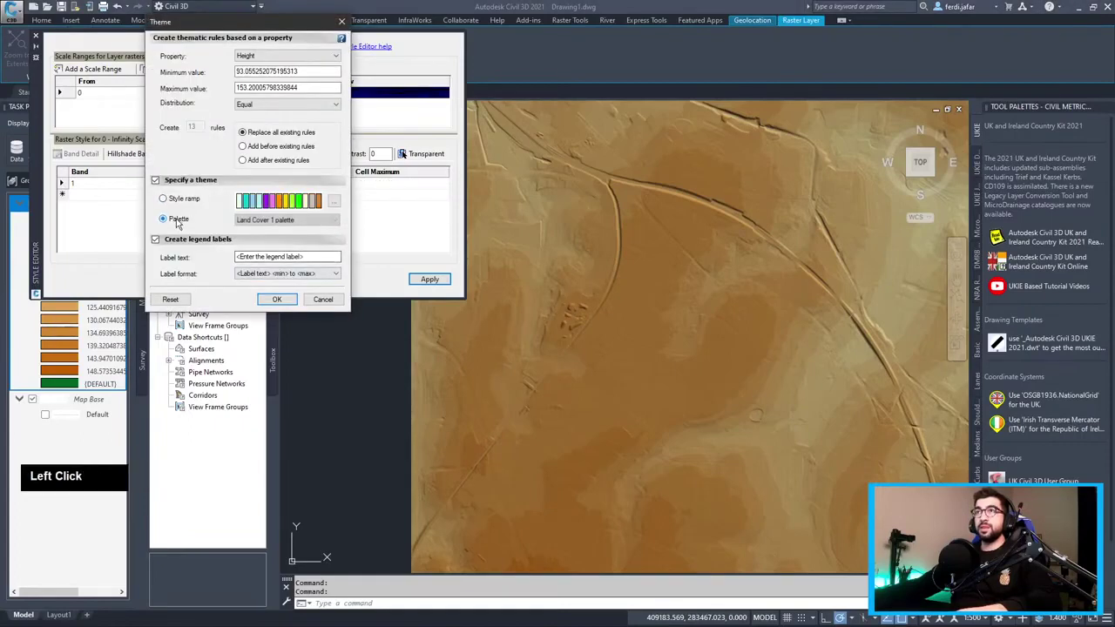
click(298, 221)
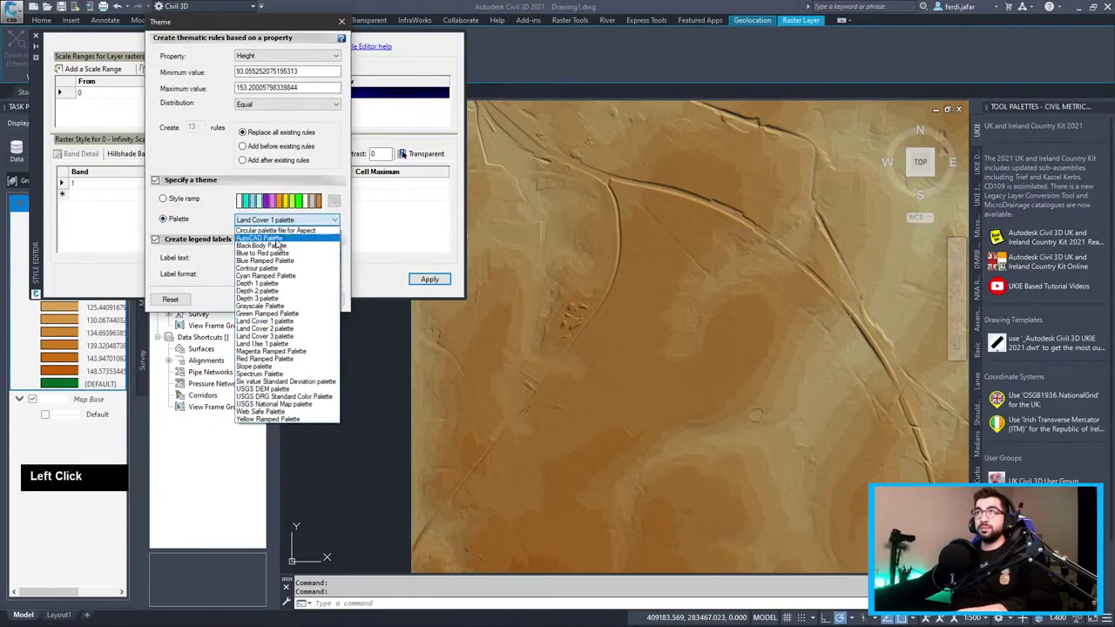
click(266, 314)
click(278, 219)
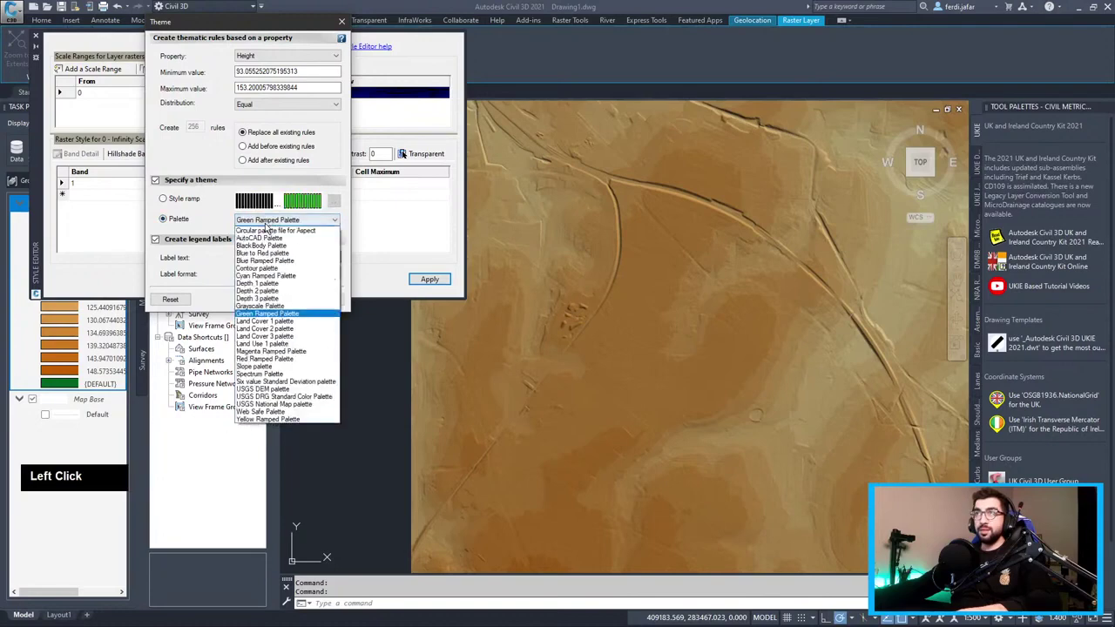
click(260, 262)
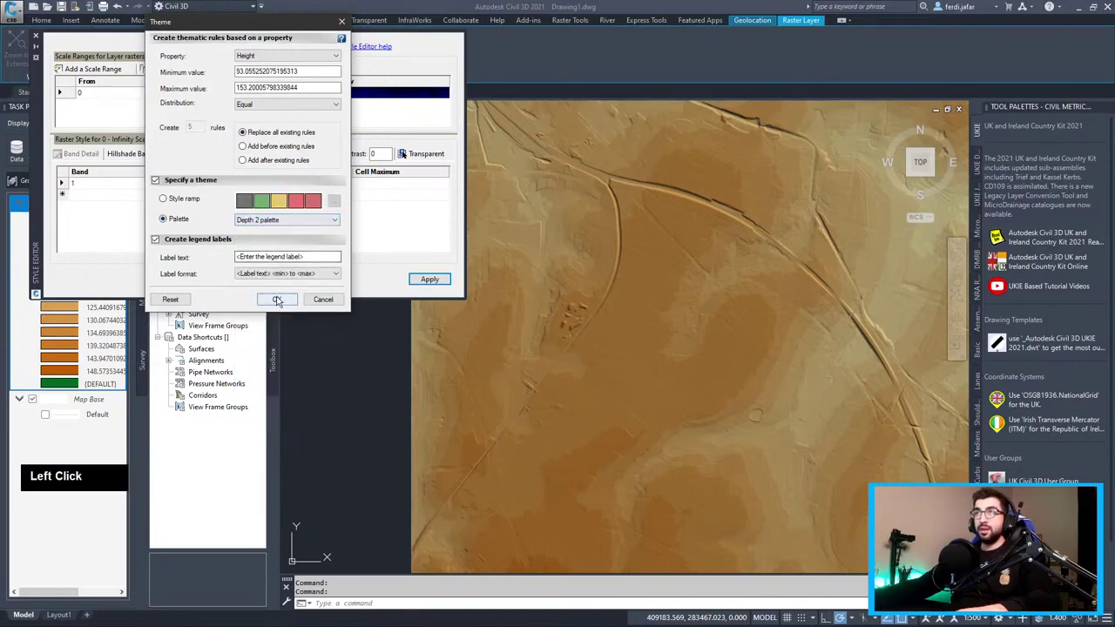
click(277, 299)
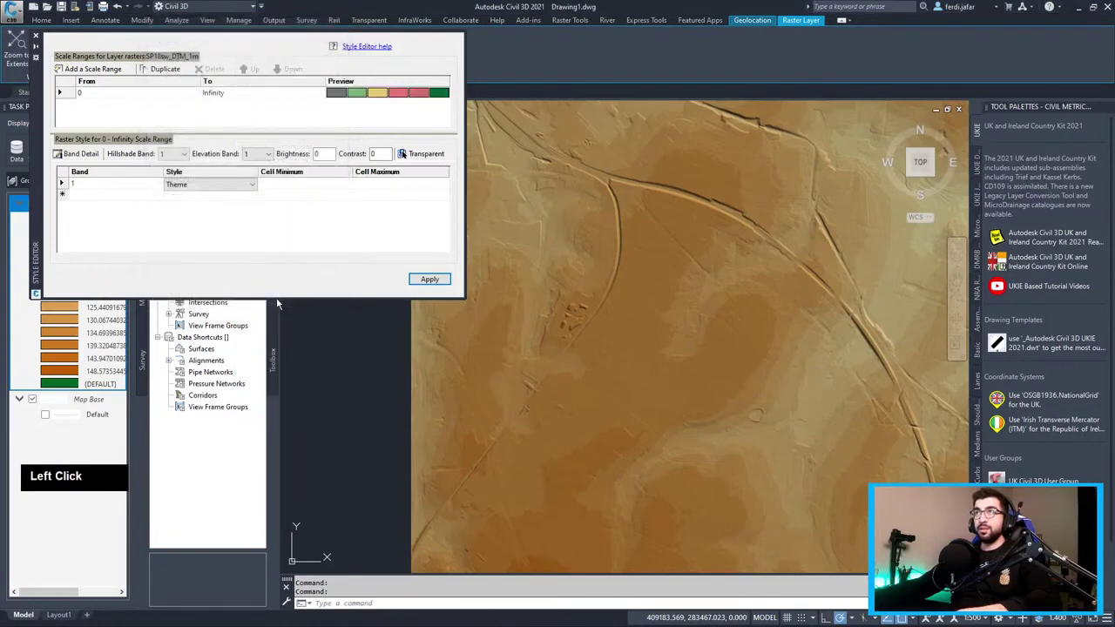
Reopen band 1's Height theme, review its distribution and palette options, and reset the theme settings.
double_click(438, 98)
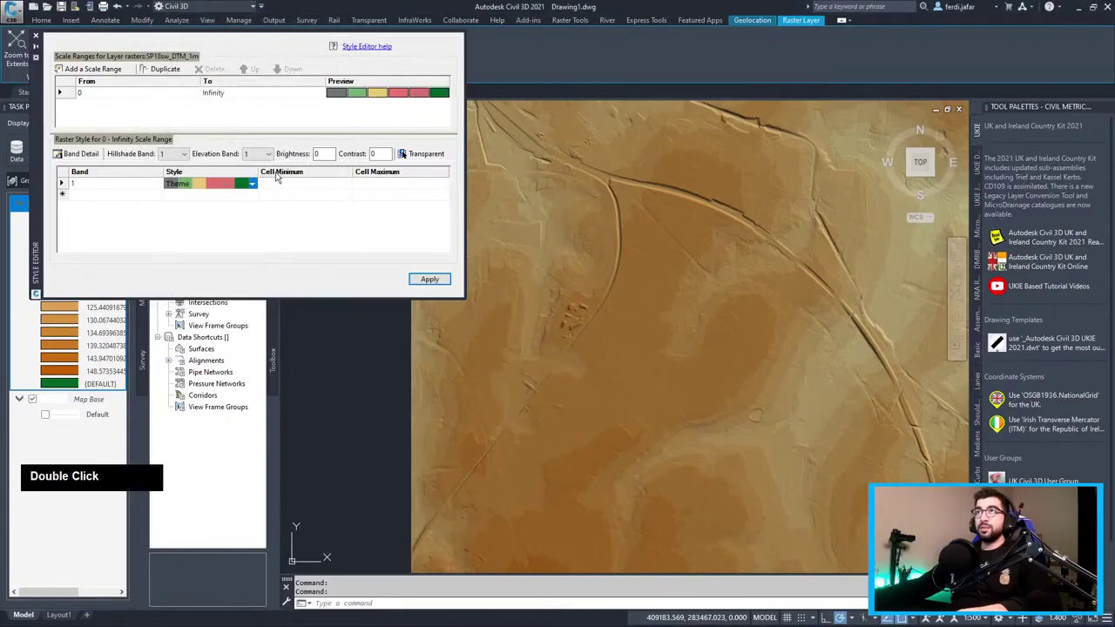
click(251, 184)
double_click(247, 184)
click(198, 200)
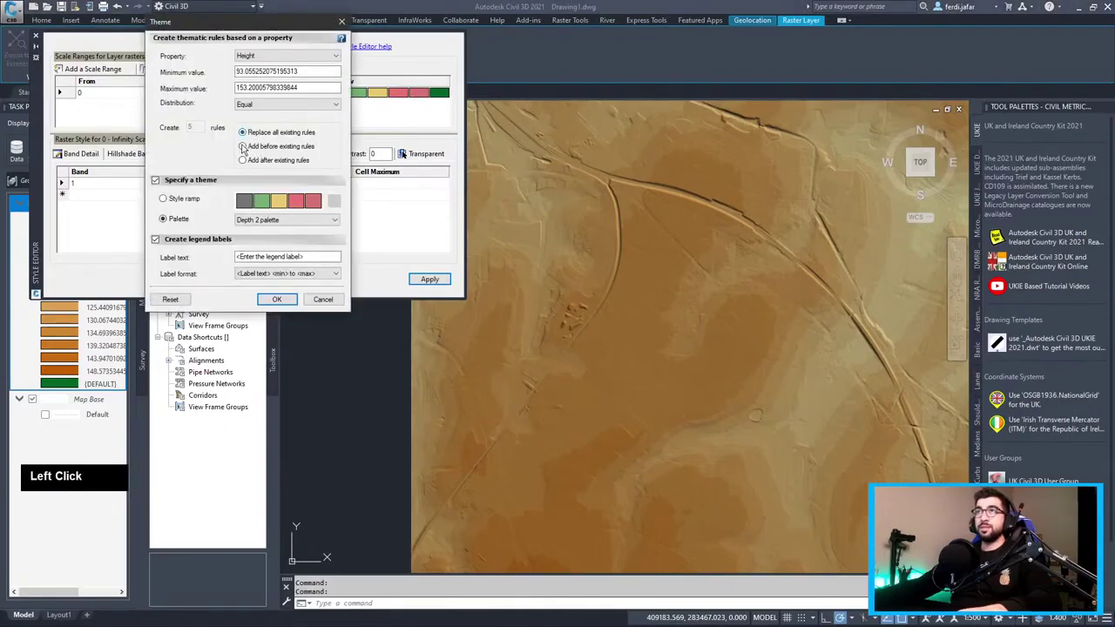
click(246, 105)
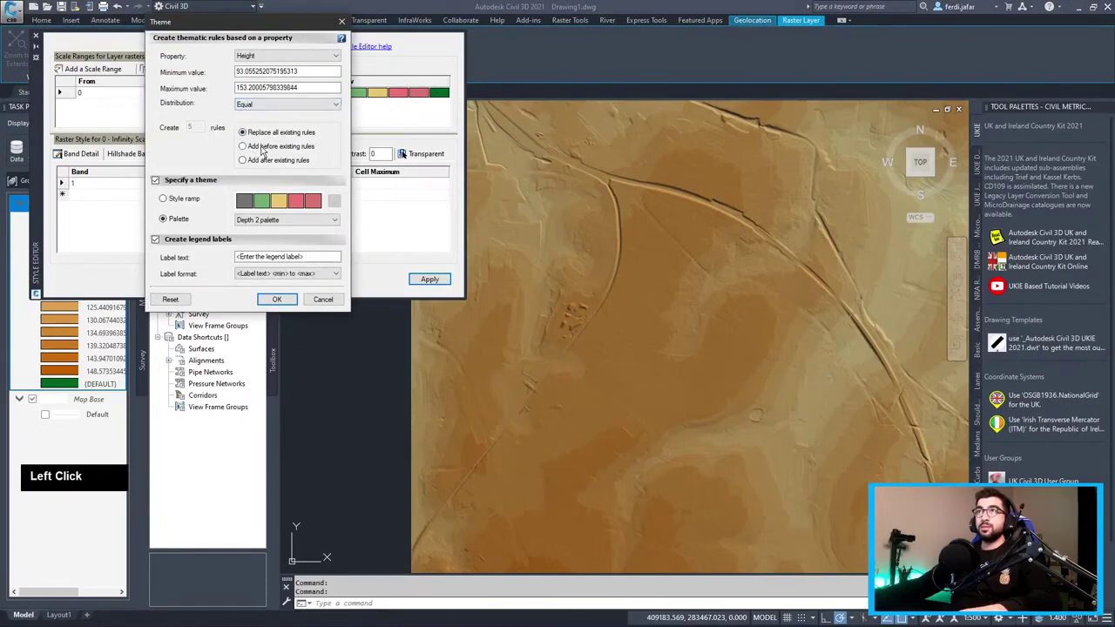
click(164, 198)
click(183, 220)
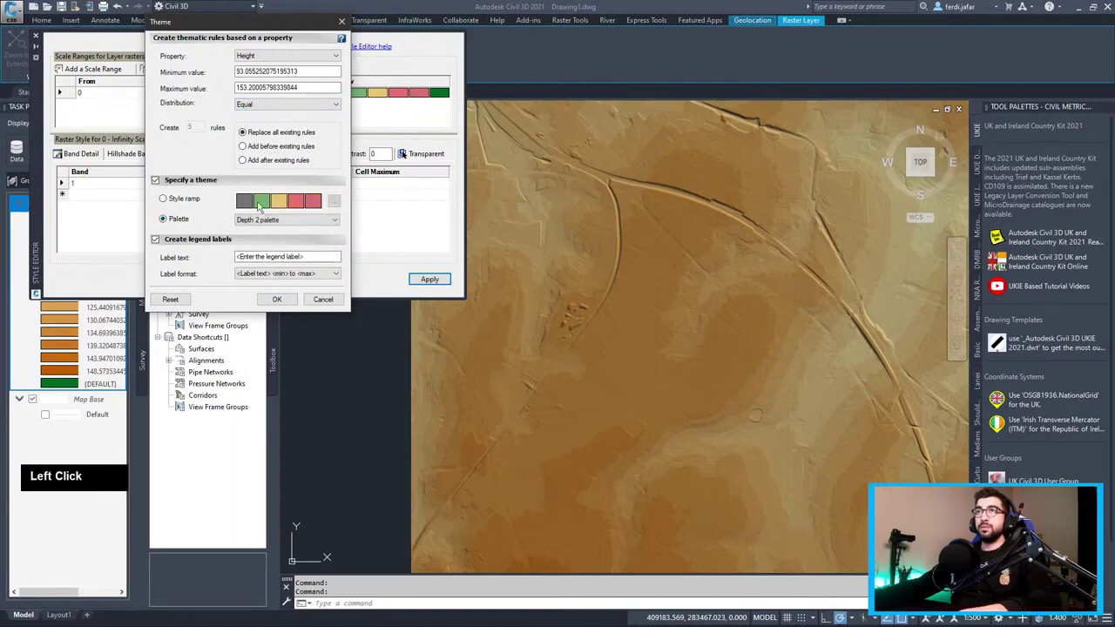
double_click(280, 222)
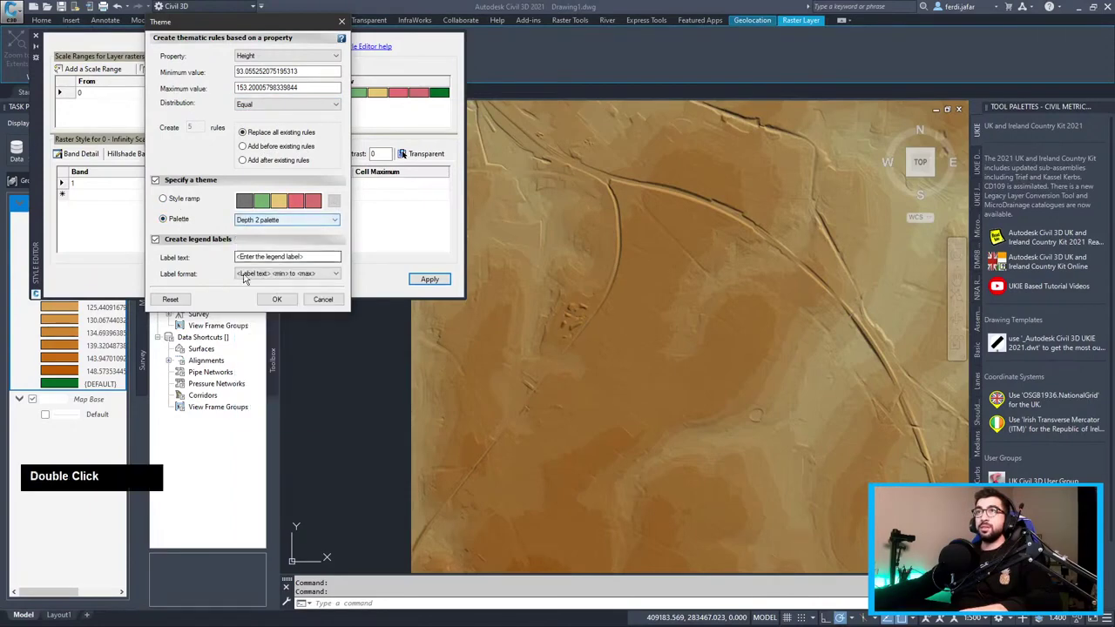
click(170, 300)
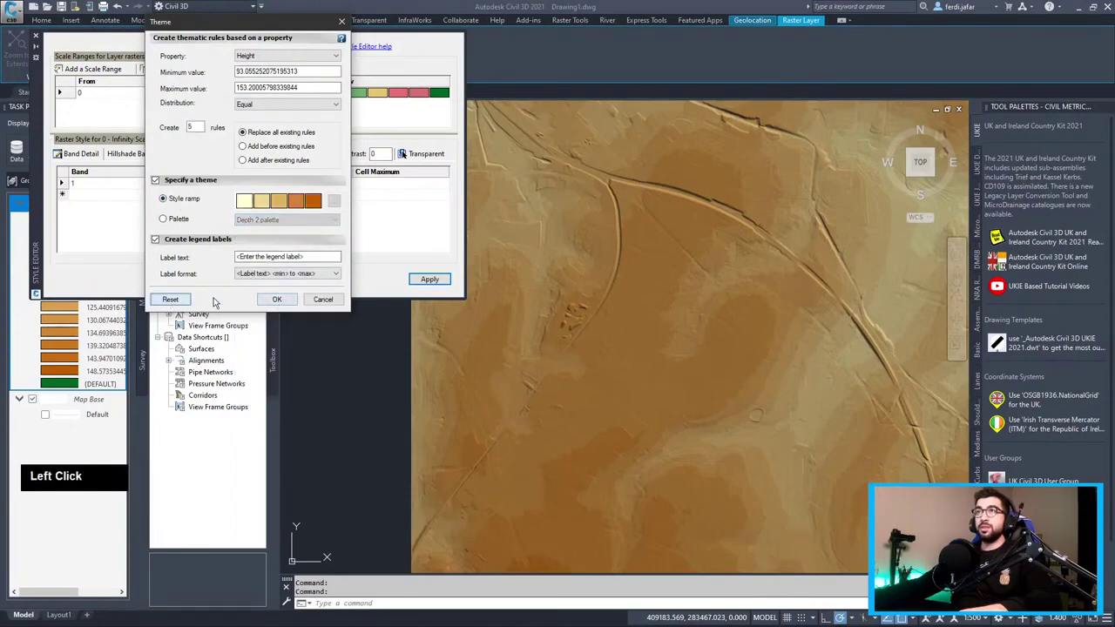
Switch the Height theme to the Depth 2 palette, accept it and apply the style to the raster layer.
click(179, 219)
click(276, 299)
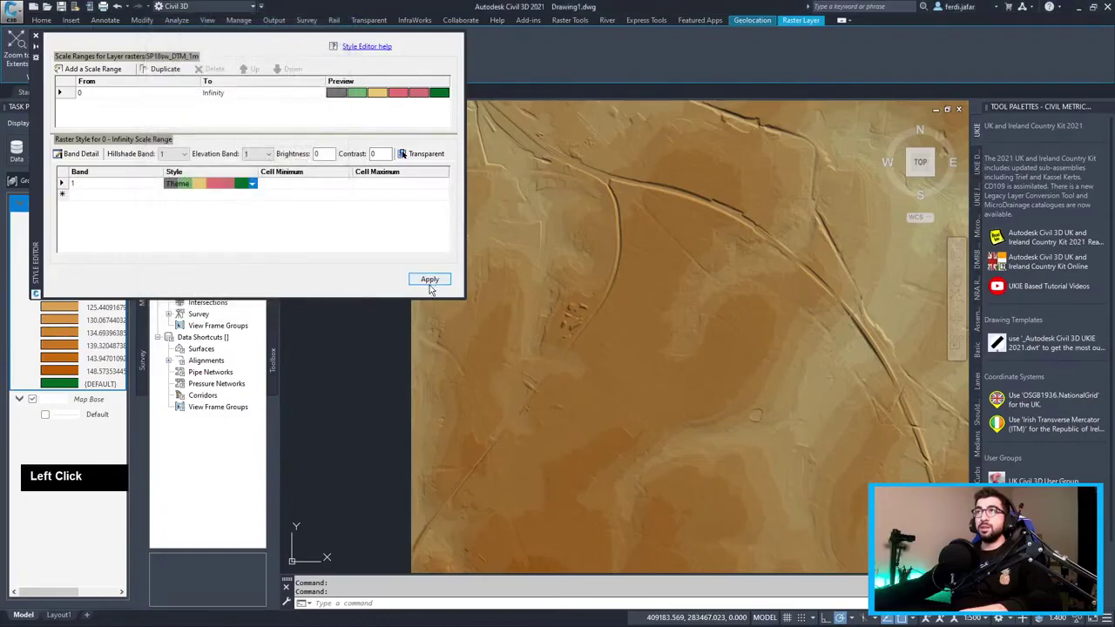
click(430, 281)
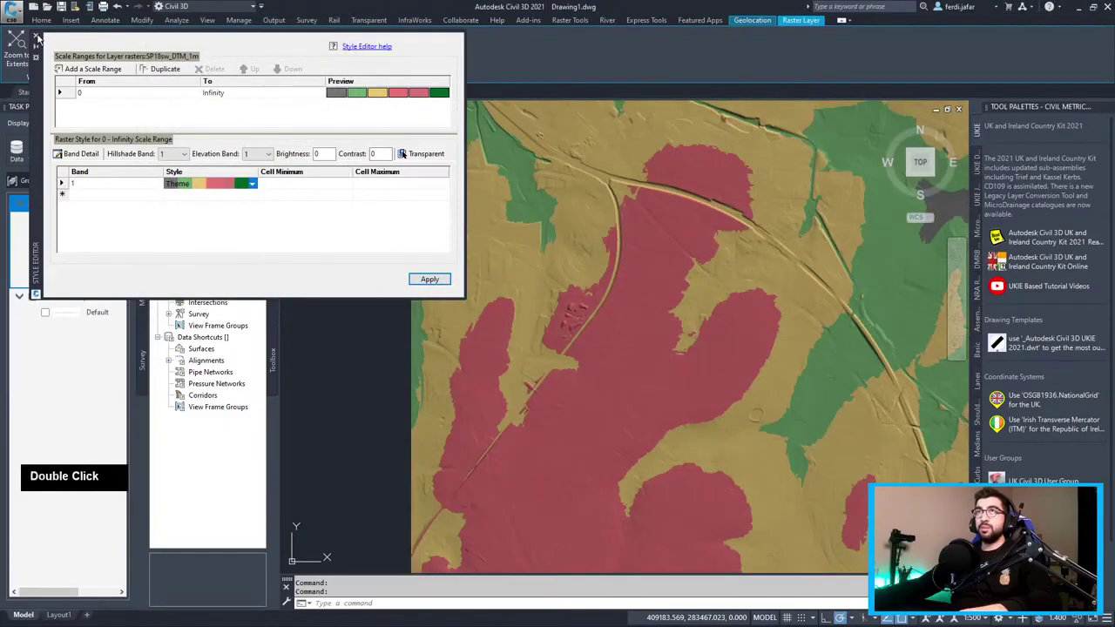
Recheck and accept band 1's Height theme with the Depth 2 palette, and set the hillshade band to 1.
click(252, 188)
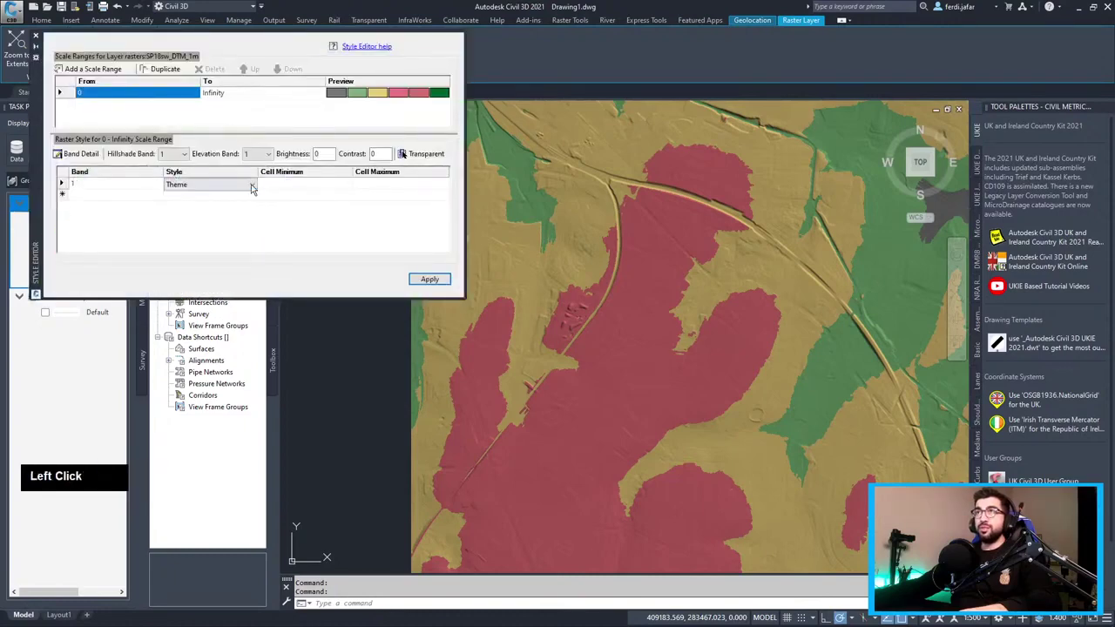
click(184, 201)
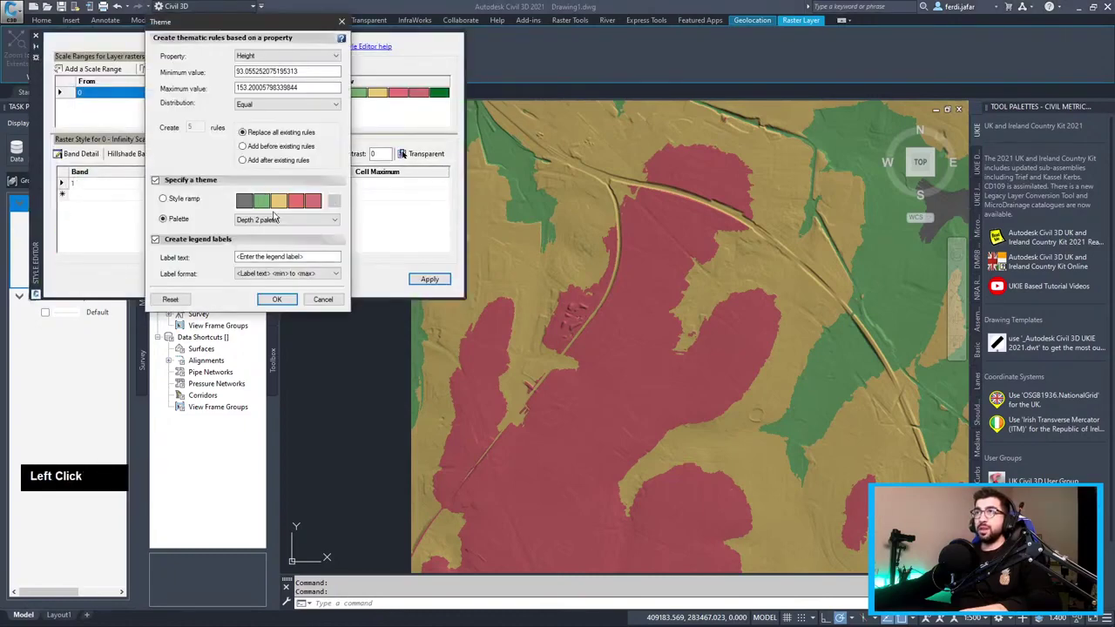
click(277, 299)
click(428, 94)
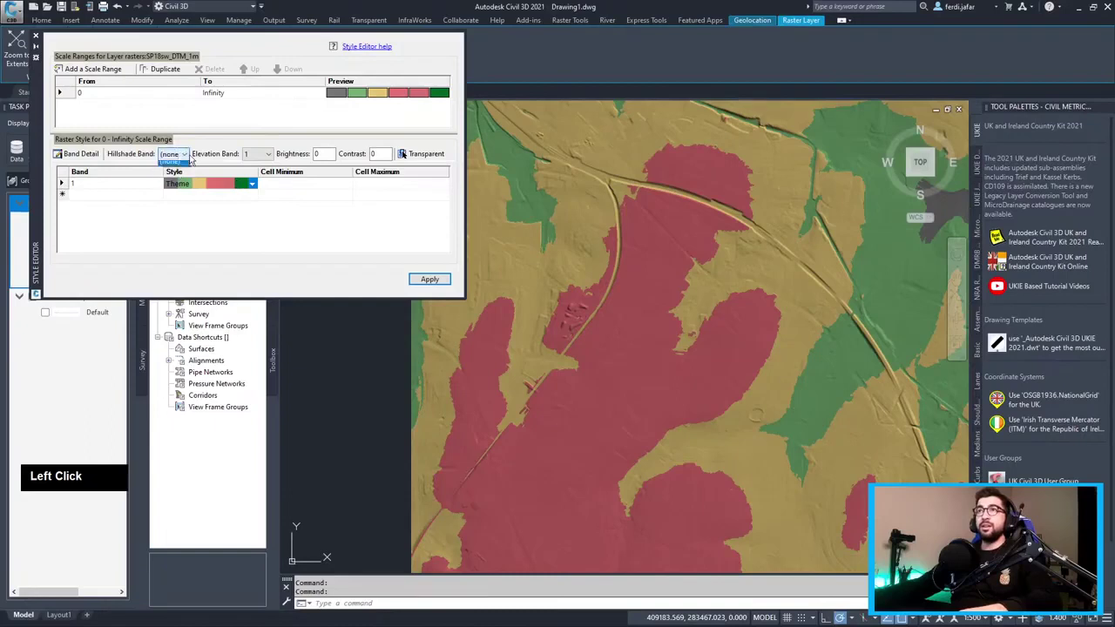
click(174, 169)
Check the distribution options in band 1's Height theme and accept the theme with Equal distribution.
click(195, 185)
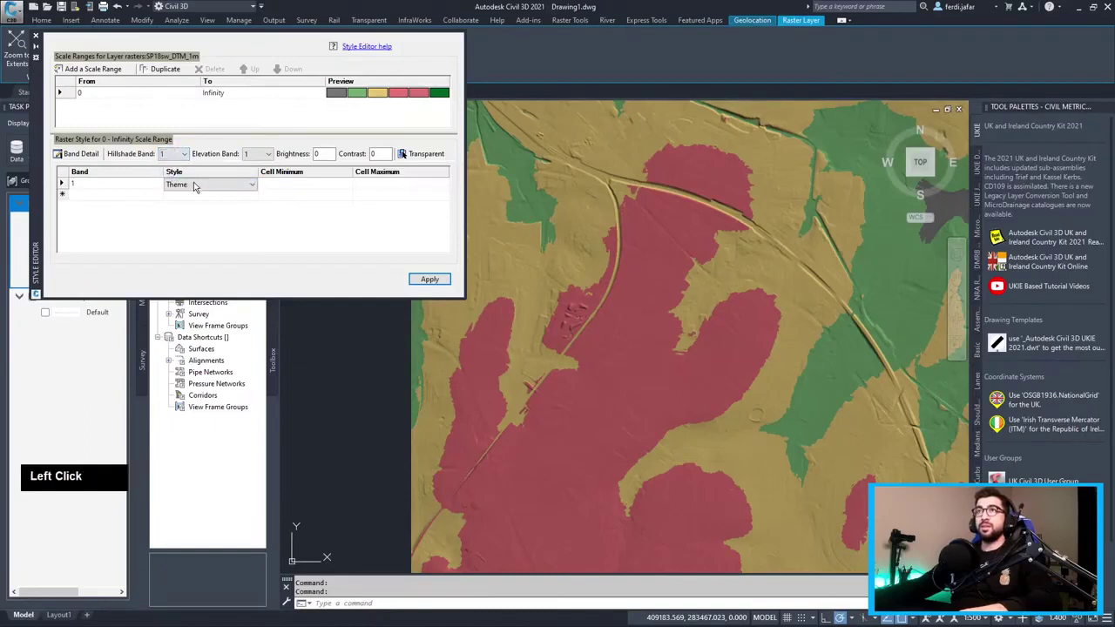
double_click(195, 185)
click(201, 192)
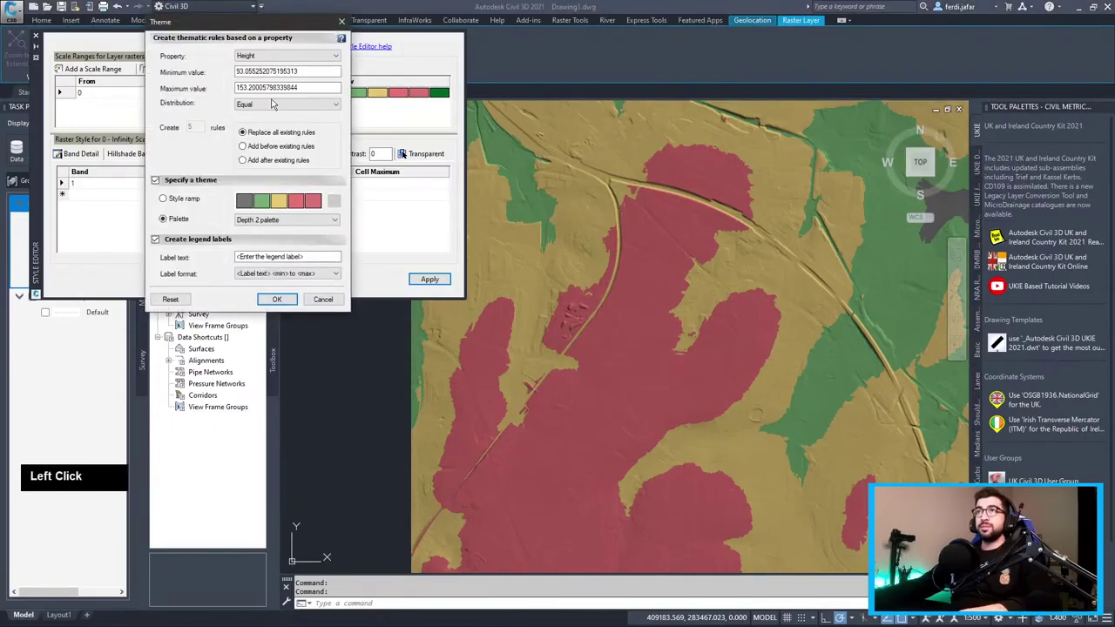
click(277, 104)
click(287, 107)
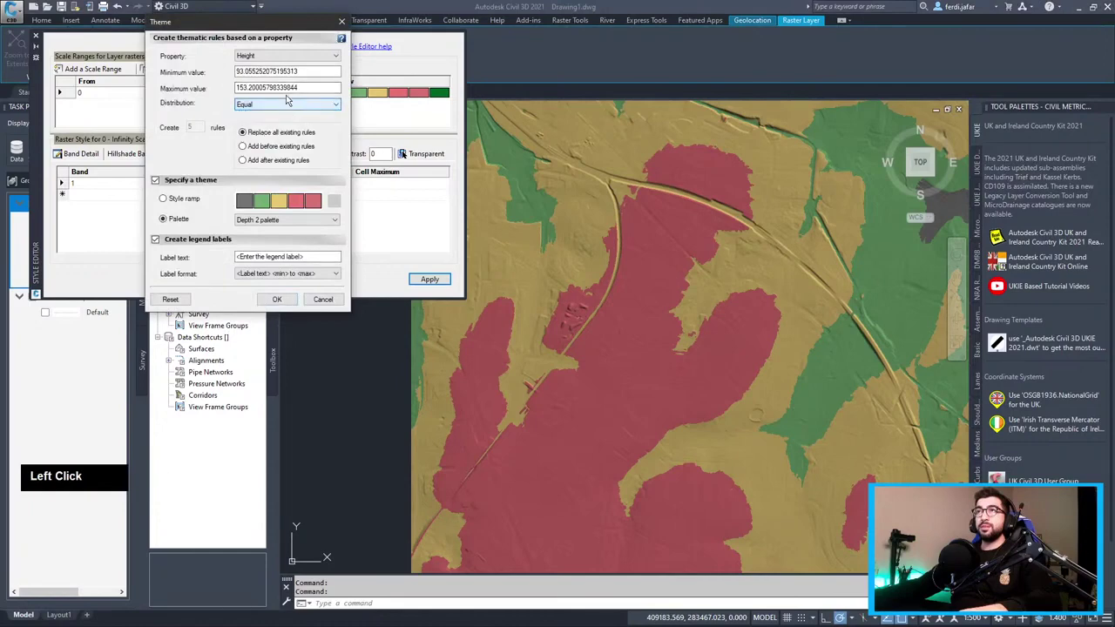
click(277, 299)
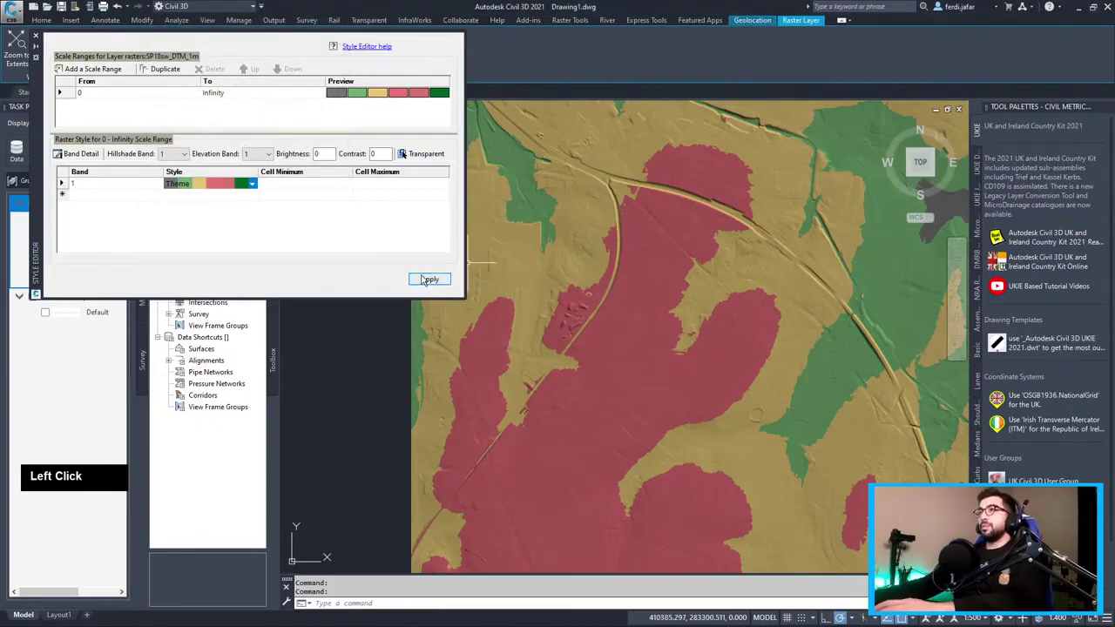
Close the Style Editor and inspect the themed raster surface up close.
click(35, 36)
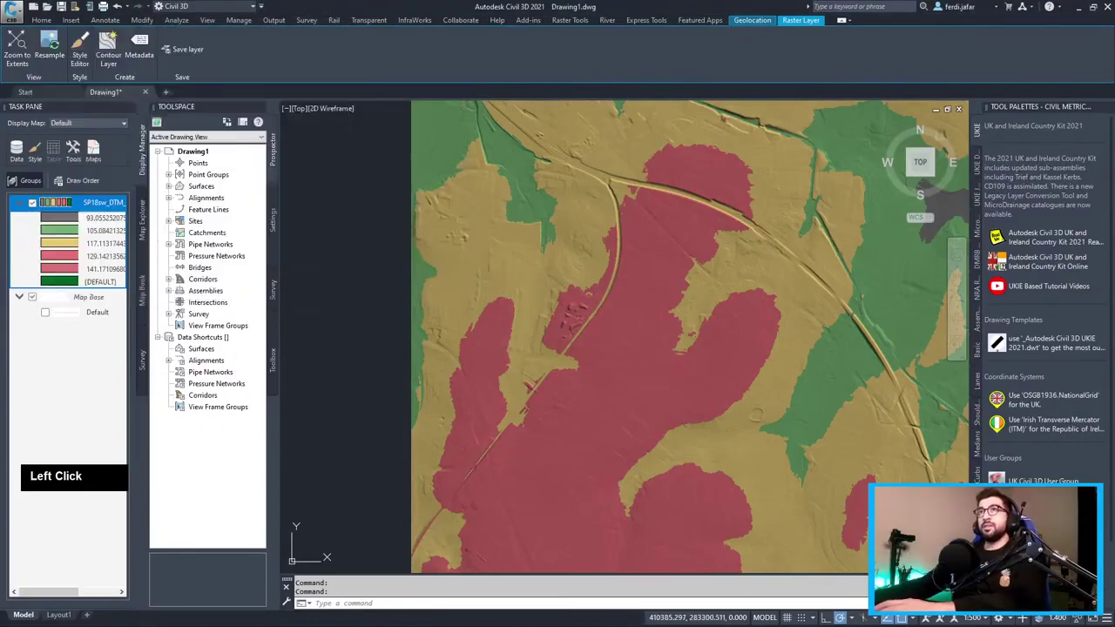
scroll(692, 309, down, 3)
middle_click(693, 309)
middle_drag(693, 309, 428, 248)
scroll(439, 239, up, 5)
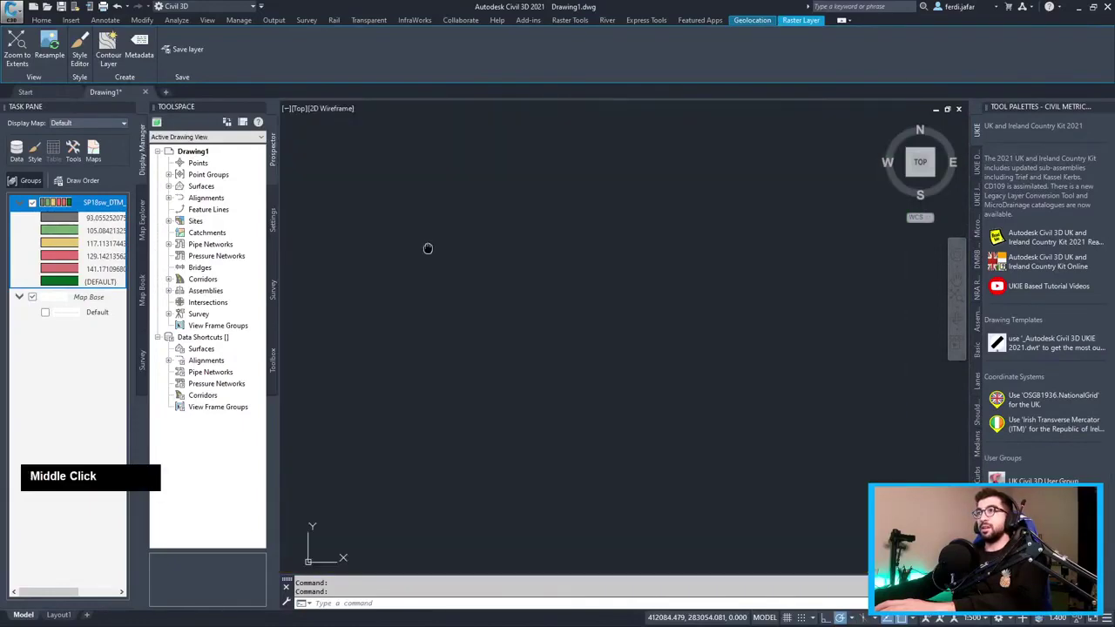
middle_drag(622, 265, 590, 266)
Reopen the raster layer's style, set band 1's Height theme to the Depth 1 palette and apply it.
click(57, 207)
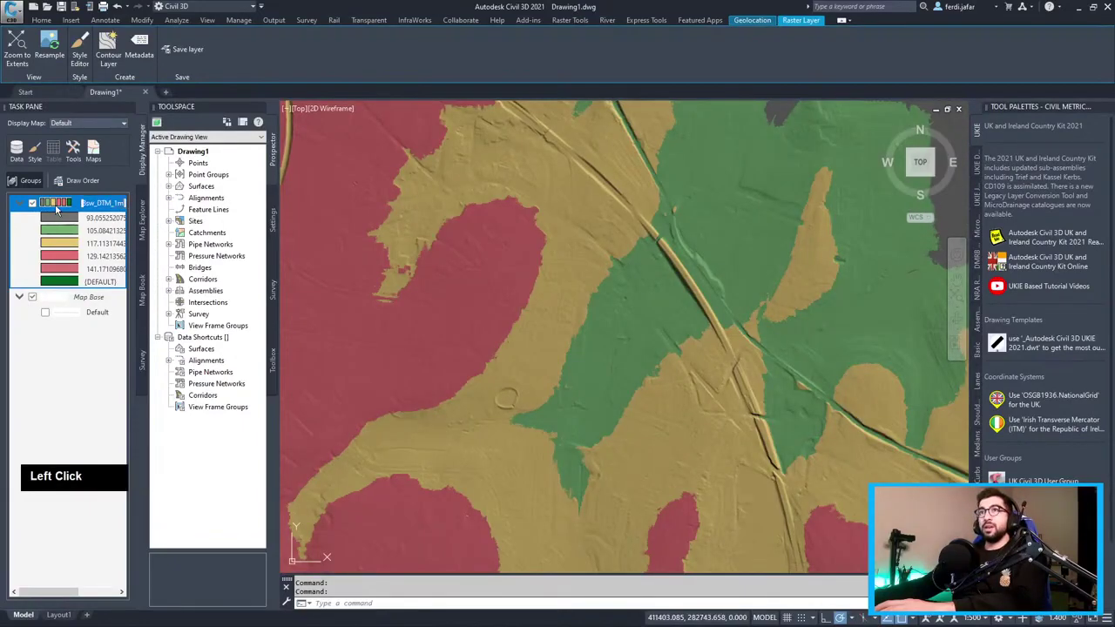
double_click(56, 207)
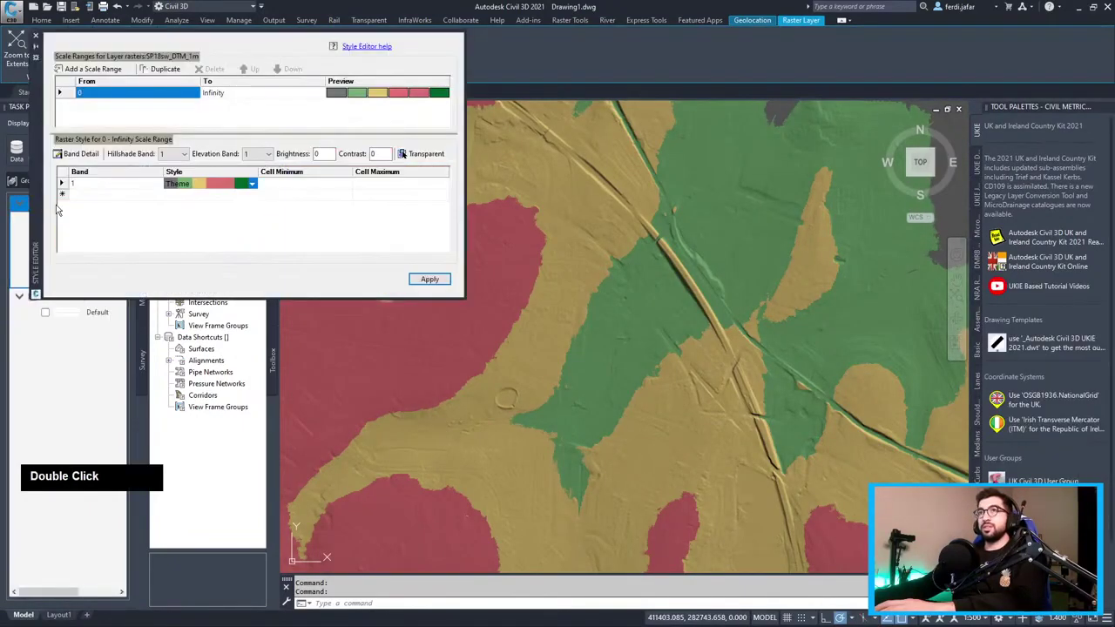
click(252, 184)
click(252, 184)
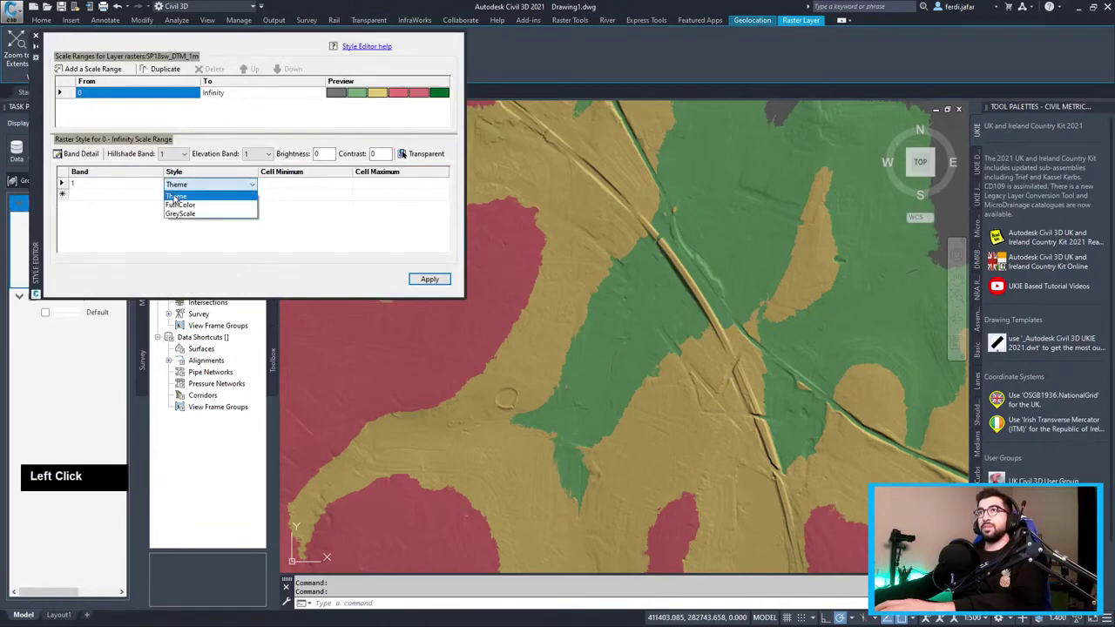
double_click(255, 185)
click(323, 221)
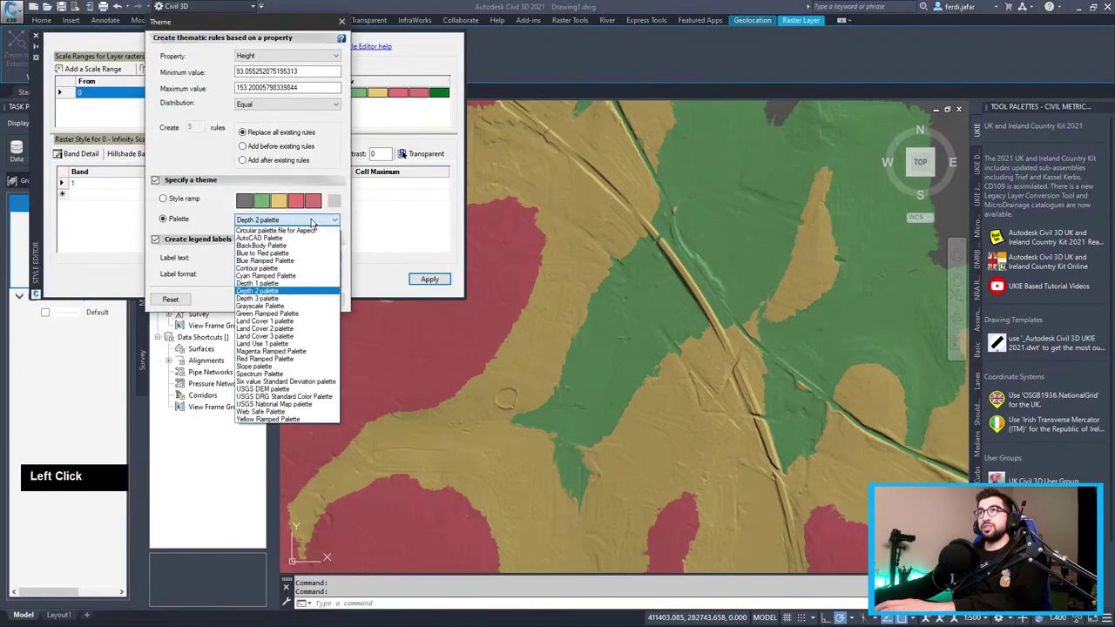
click(258, 283)
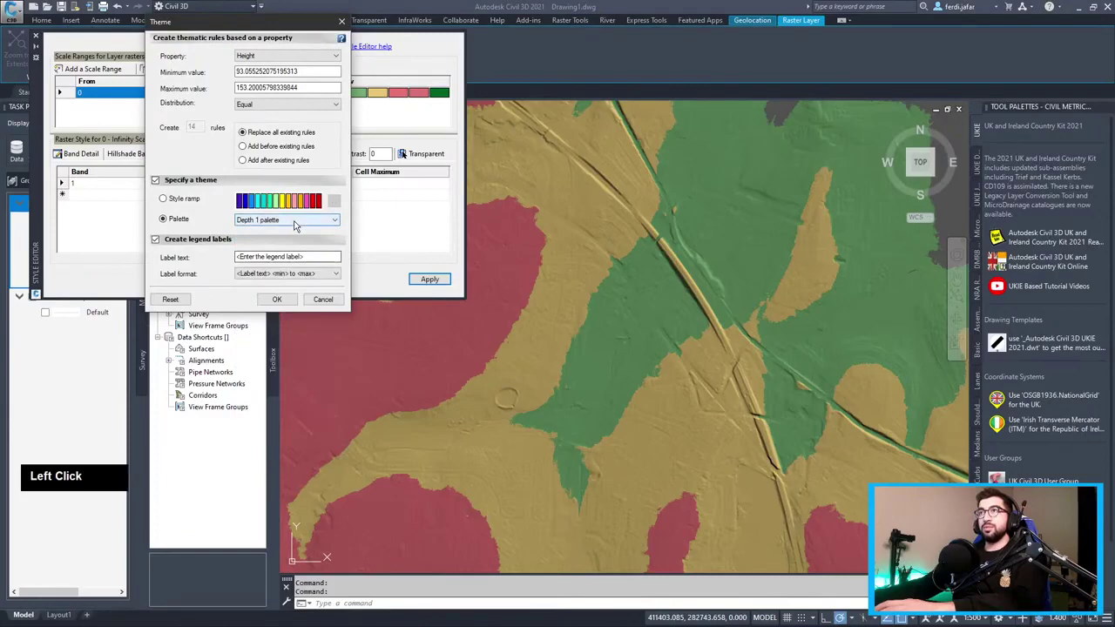
click(273, 301)
click(428, 278)
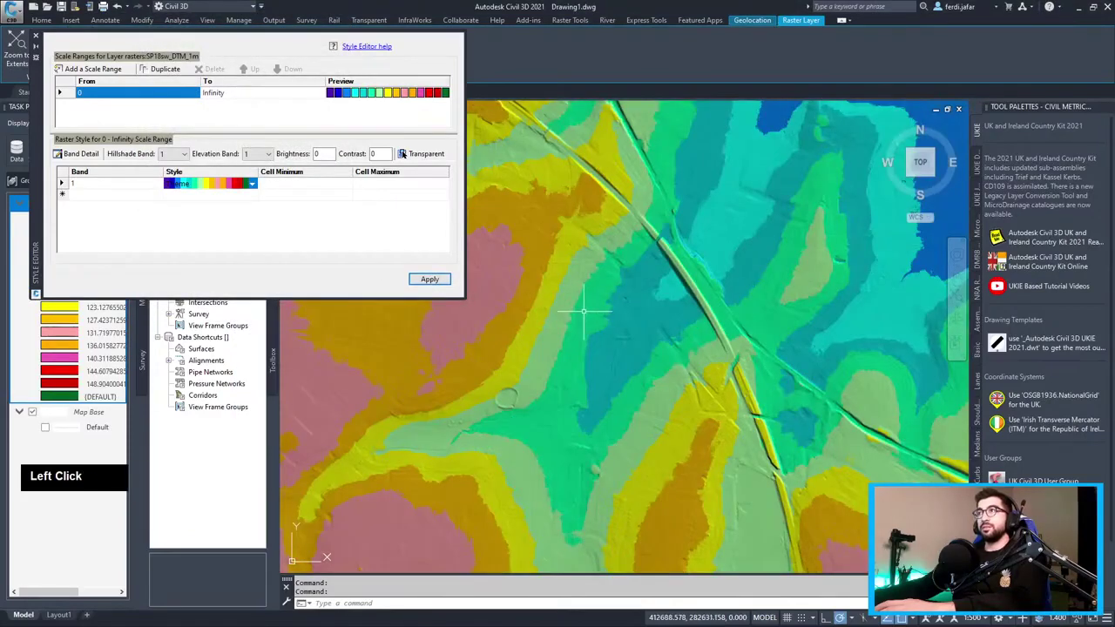
Review the whole raster, close the Style Editor and collapse the legend of the SP18sw_DTM_1m layer.
scroll(584, 312, down, 5)
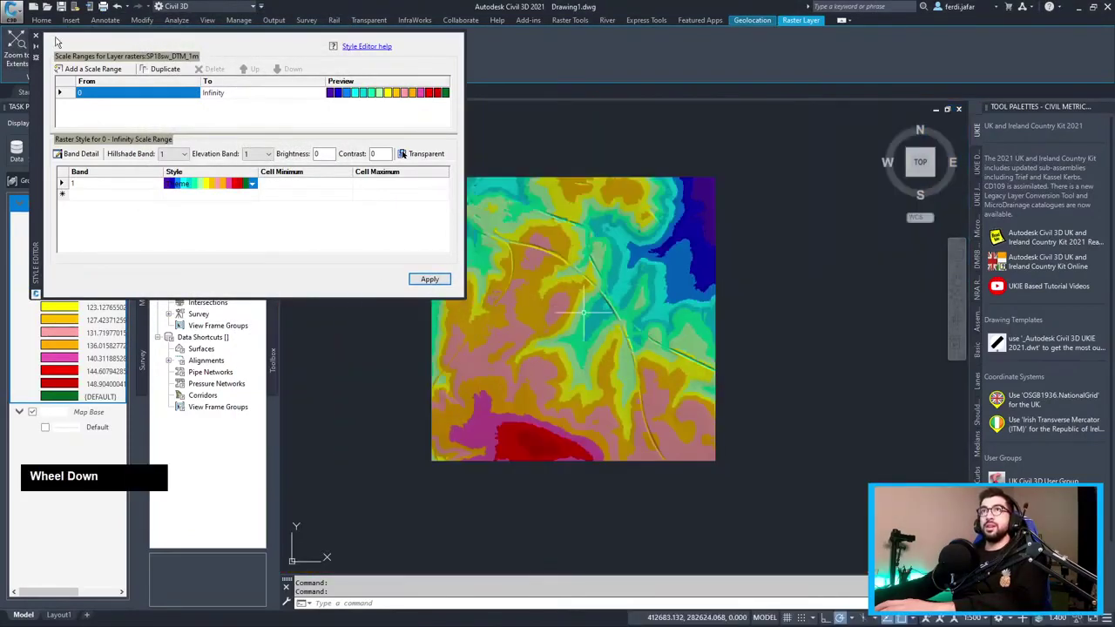
click(34, 37)
click(21, 204)
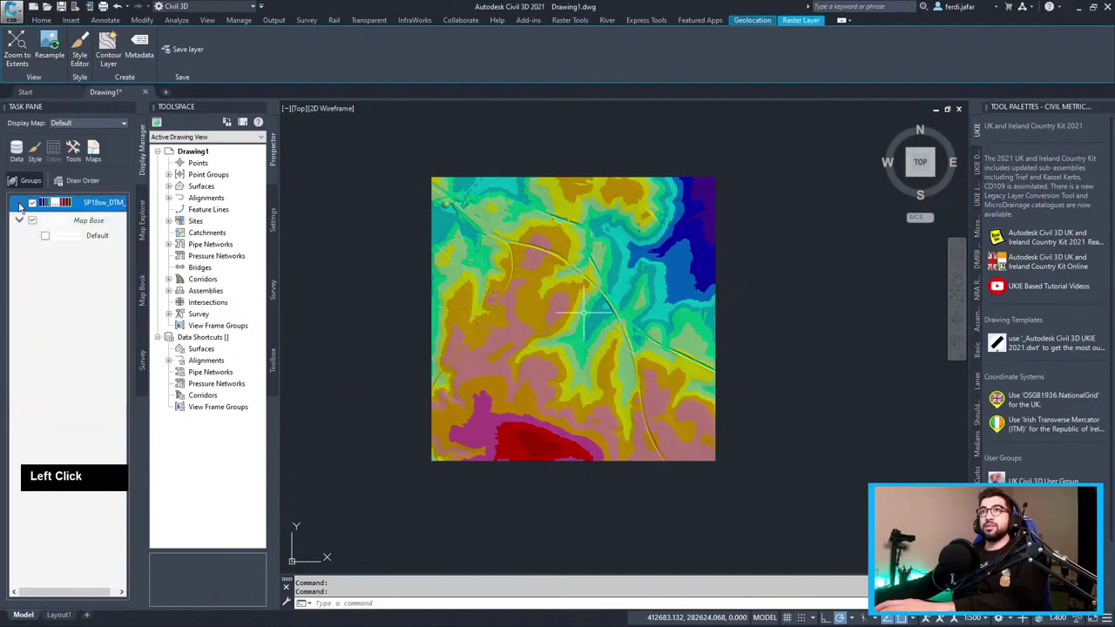
Start a contour layer from the SP18sw_DTM_1m raster with a 1-metre elevation interval and a major contour every 10.
right_click(92, 202)
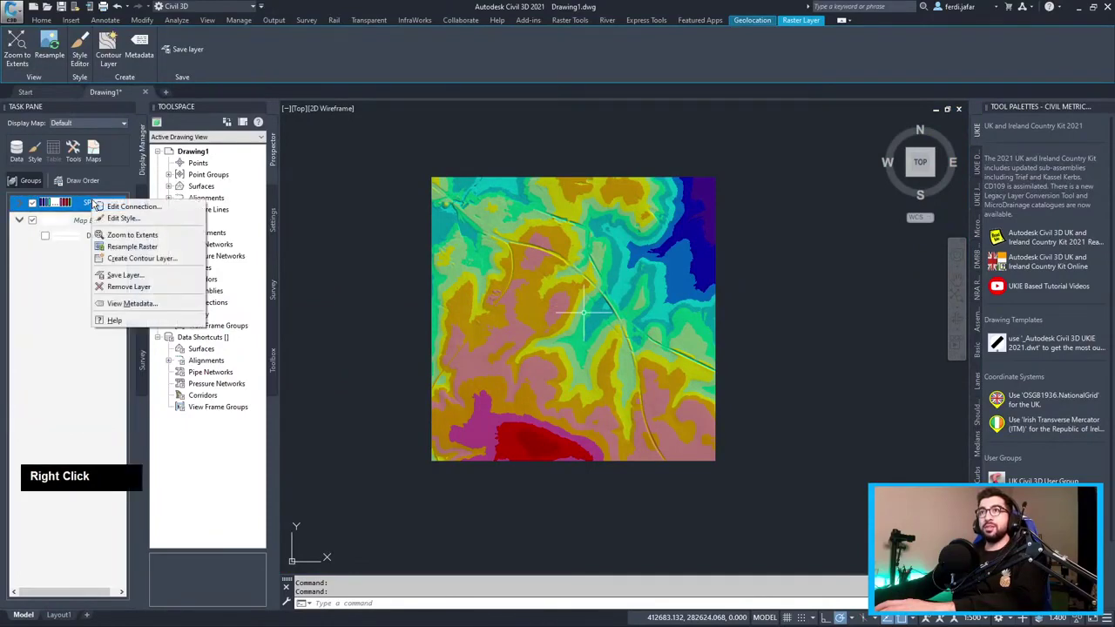
click(101, 254)
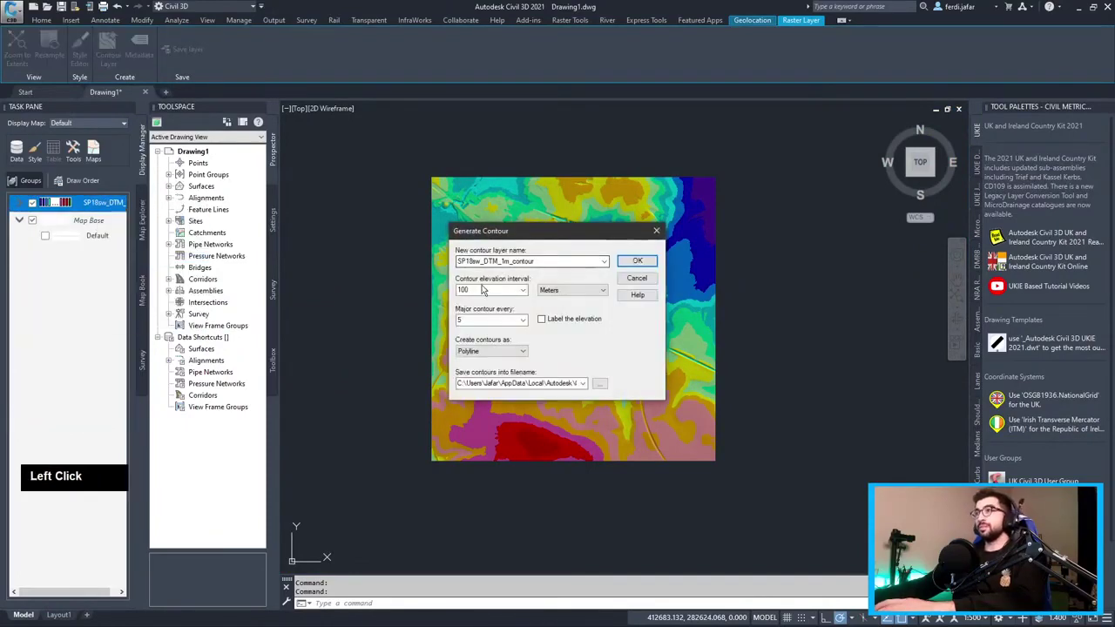
double_click(483, 290)
text(1)
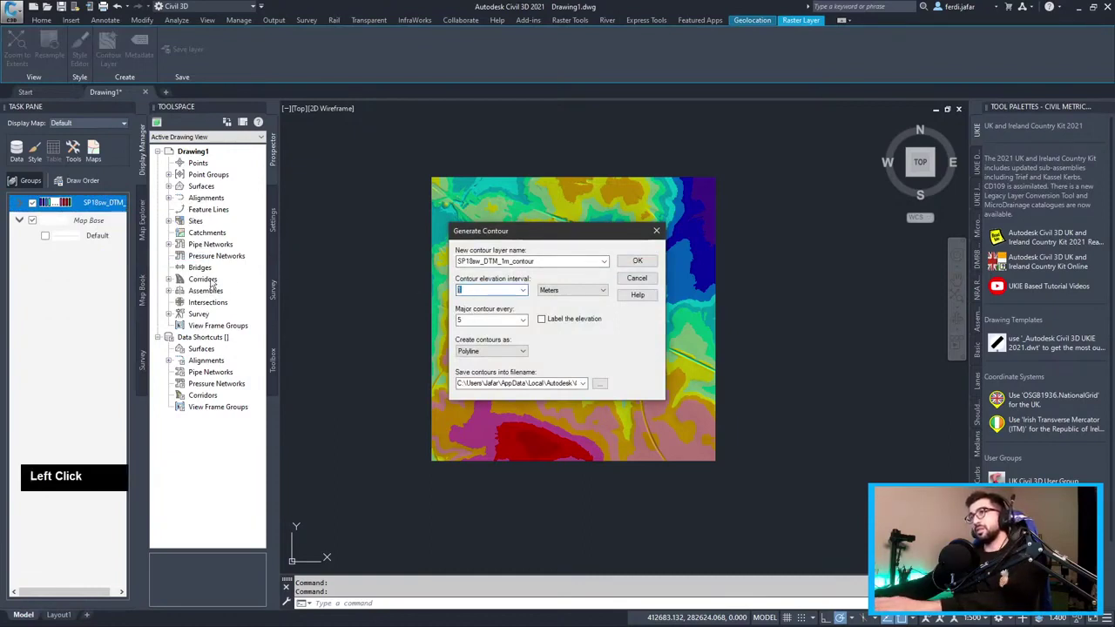
text(0)
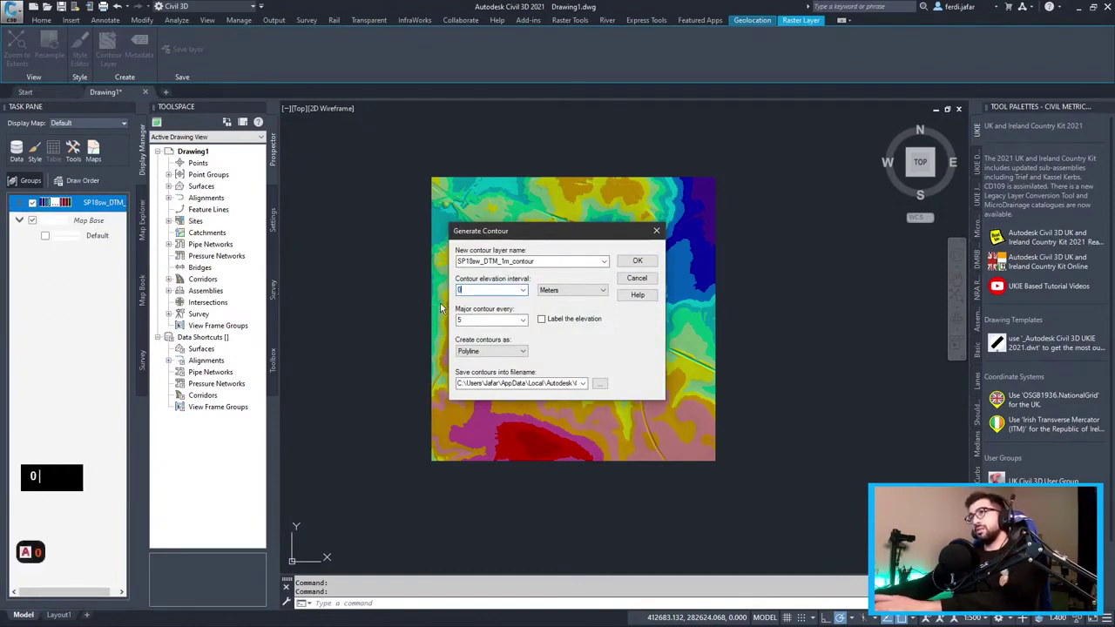
text(.5)
click(461, 292)
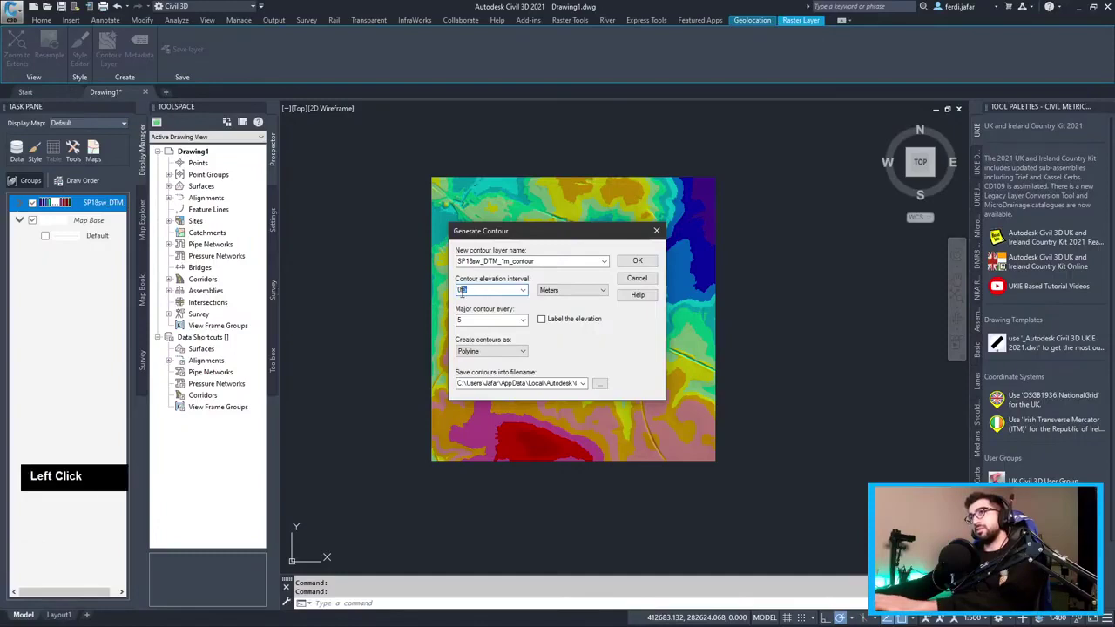
text(1)
click(490, 319)
text(10)
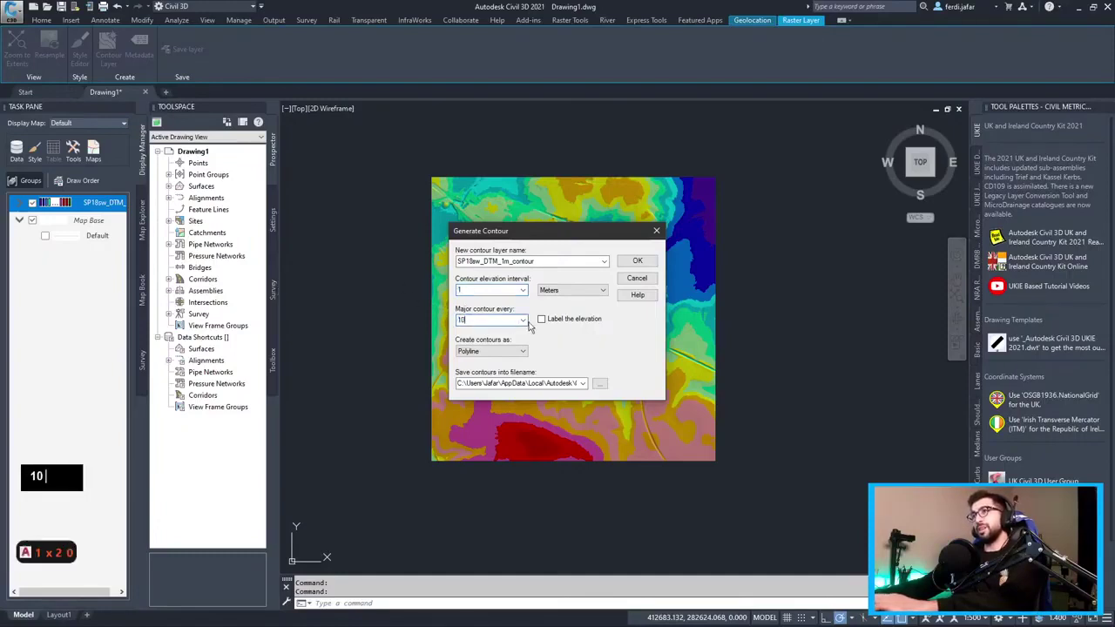
Set the contours' output file to Contours, in SDF format, in the TY0015-Civil3D_DTM folder.
click(599, 384)
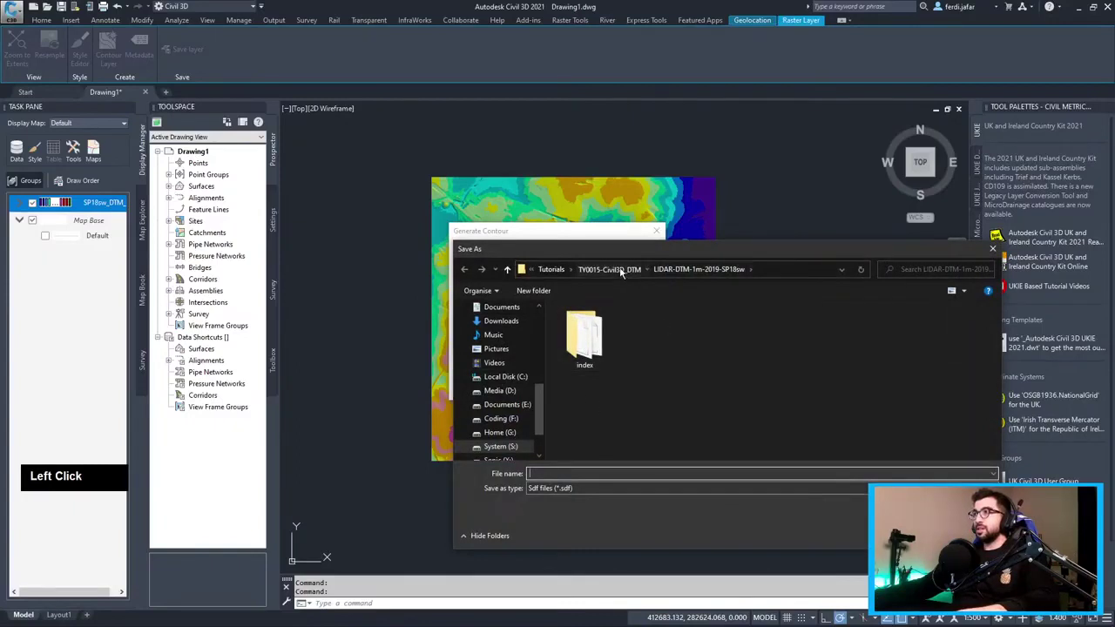
click(621, 270)
text(Contour)
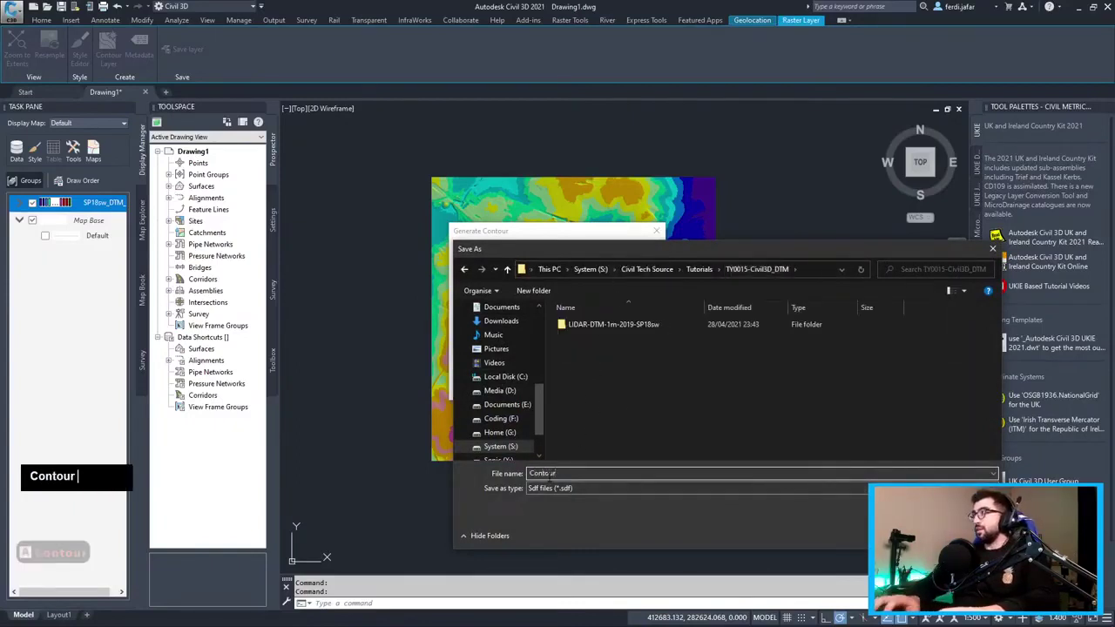
text(s)
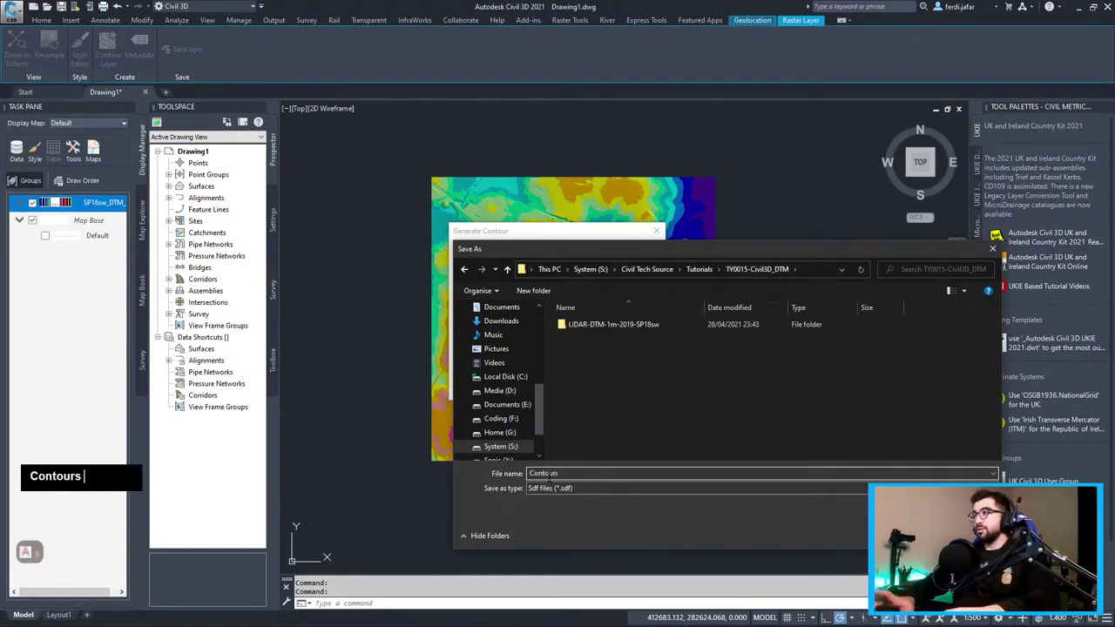
key(Return)
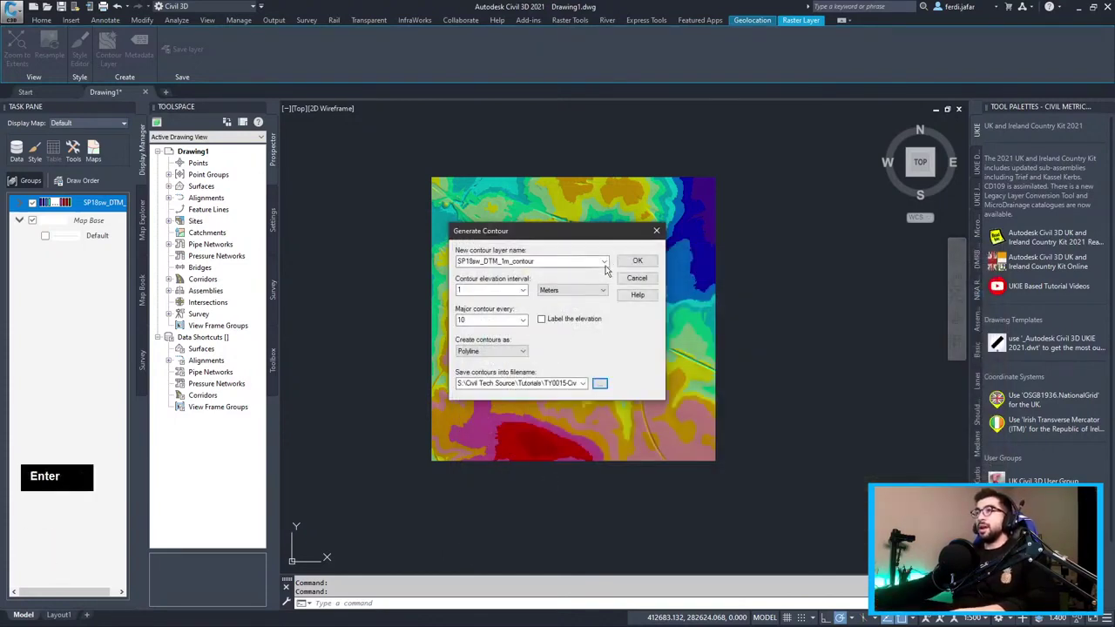
Generate the contour layer from the SP18sw_DTM_1m raster with the chosen settings and look over the contours.
click(636, 260)
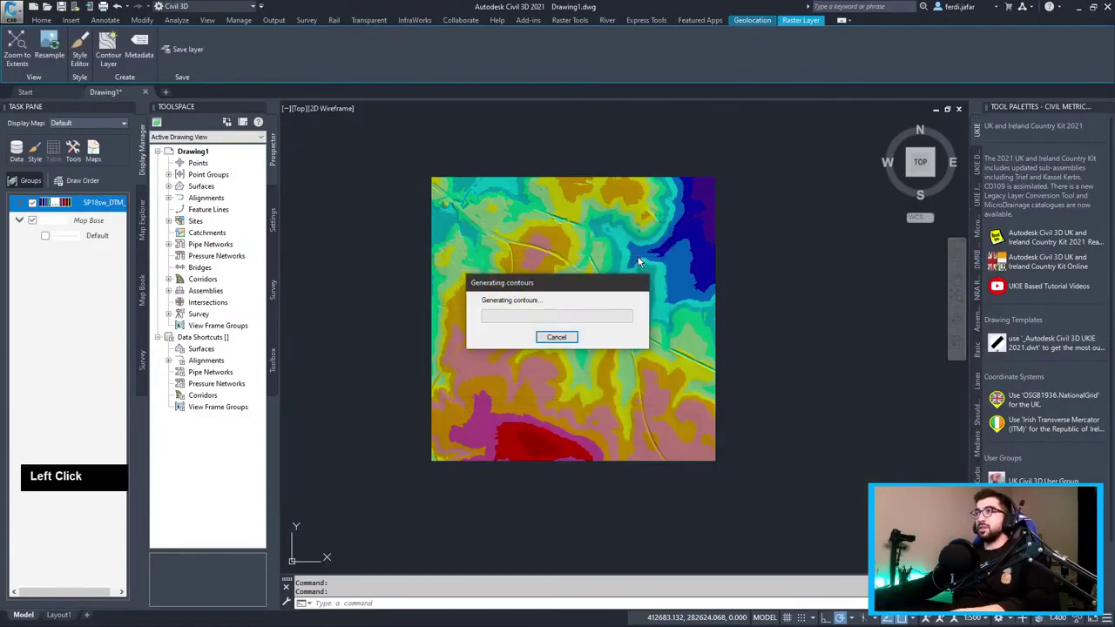
scroll(626, 338, up, 1)
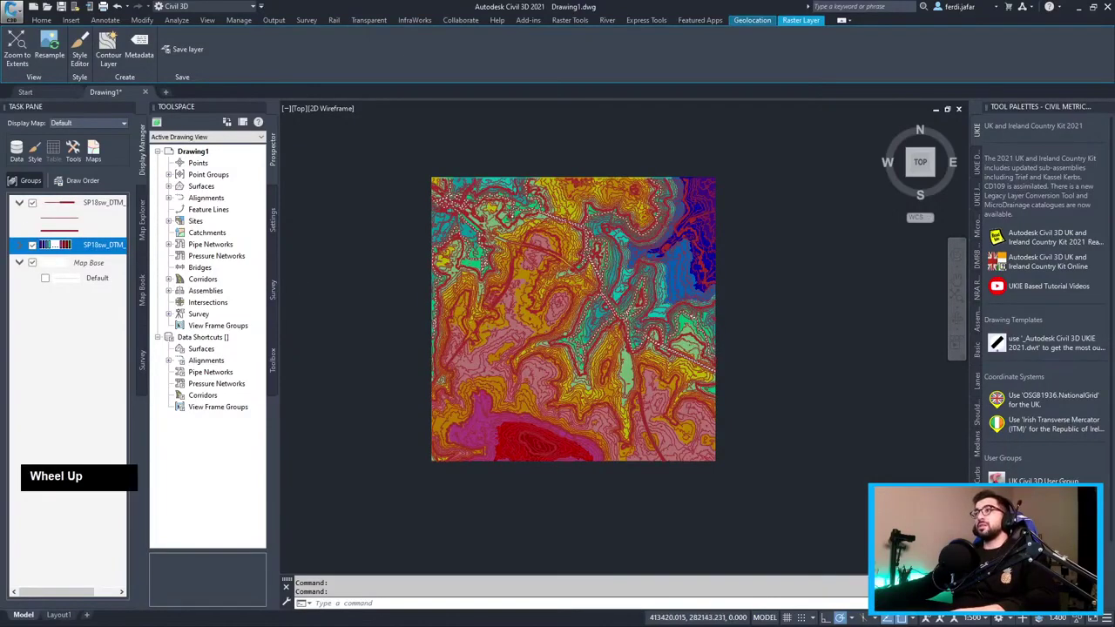
scroll(535, 255, up, 3)
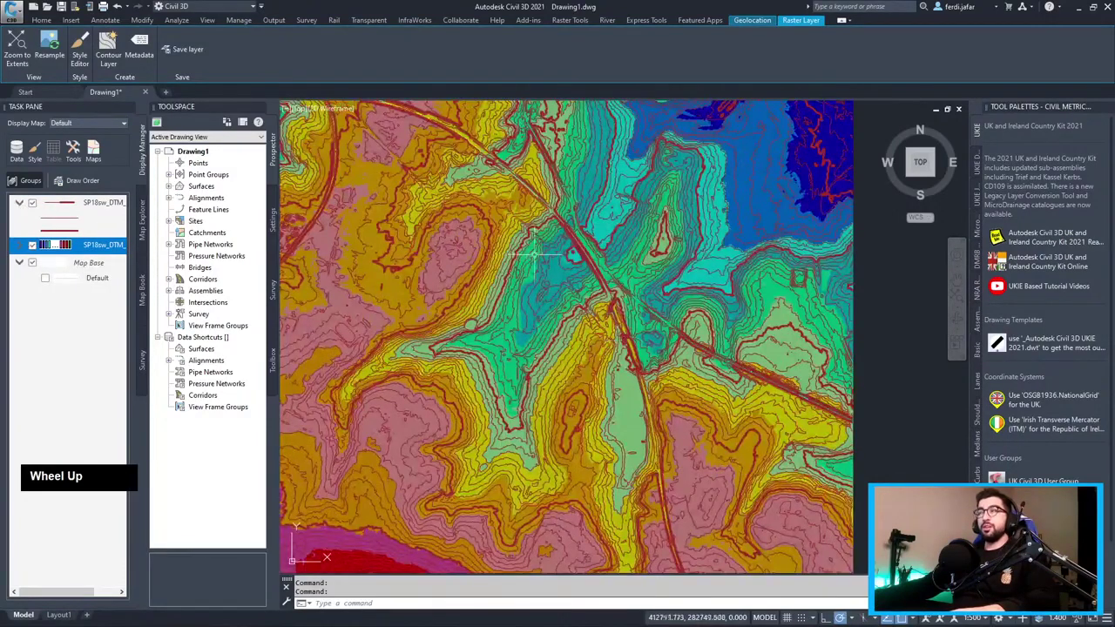
scroll(536, 254, down, 1)
scroll(489, 278, down, 5)
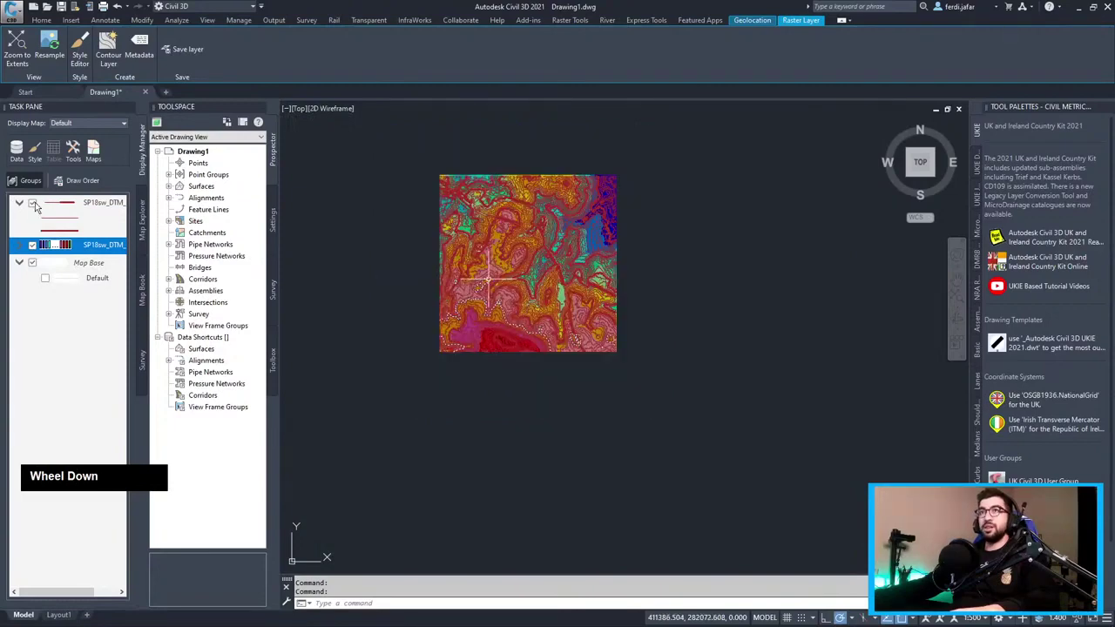
Hide both the generated contour layer and the SP18sw_DTM_1m raster layer.
click(32, 202)
click(59, 203)
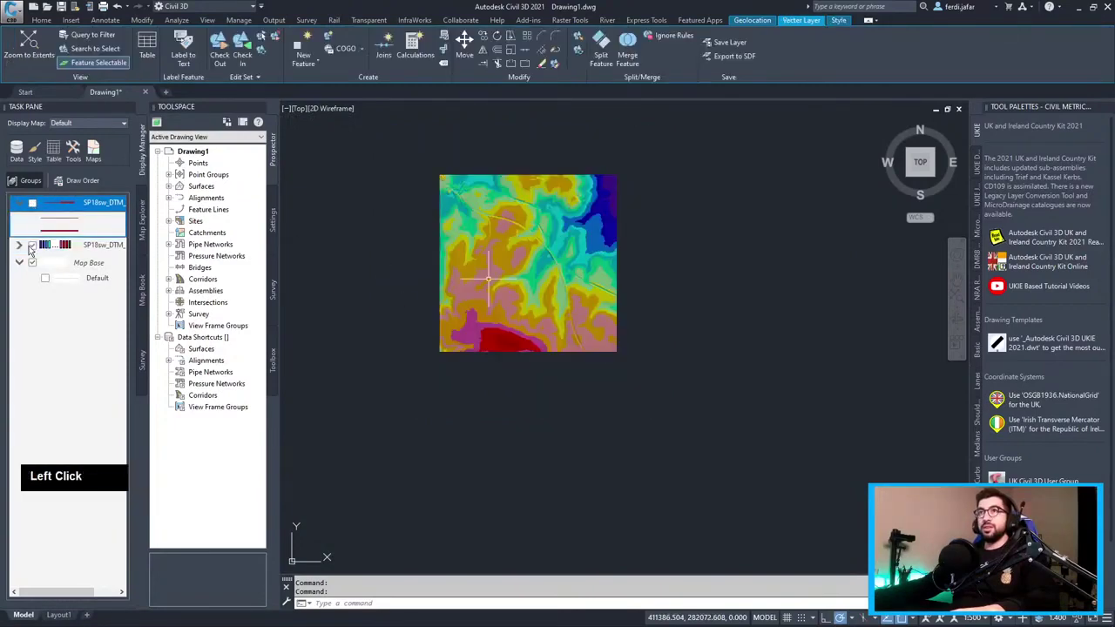
click(31, 247)
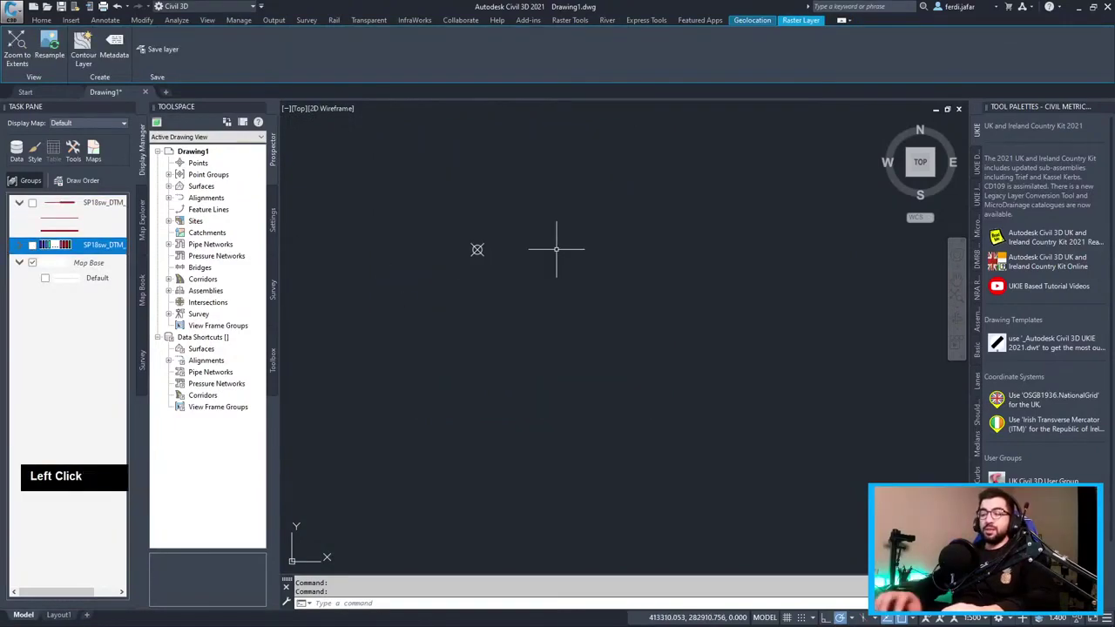
Start a map import (MAPIMPORT) and set the file type to Autodesk SDF.
text(mapimpo)
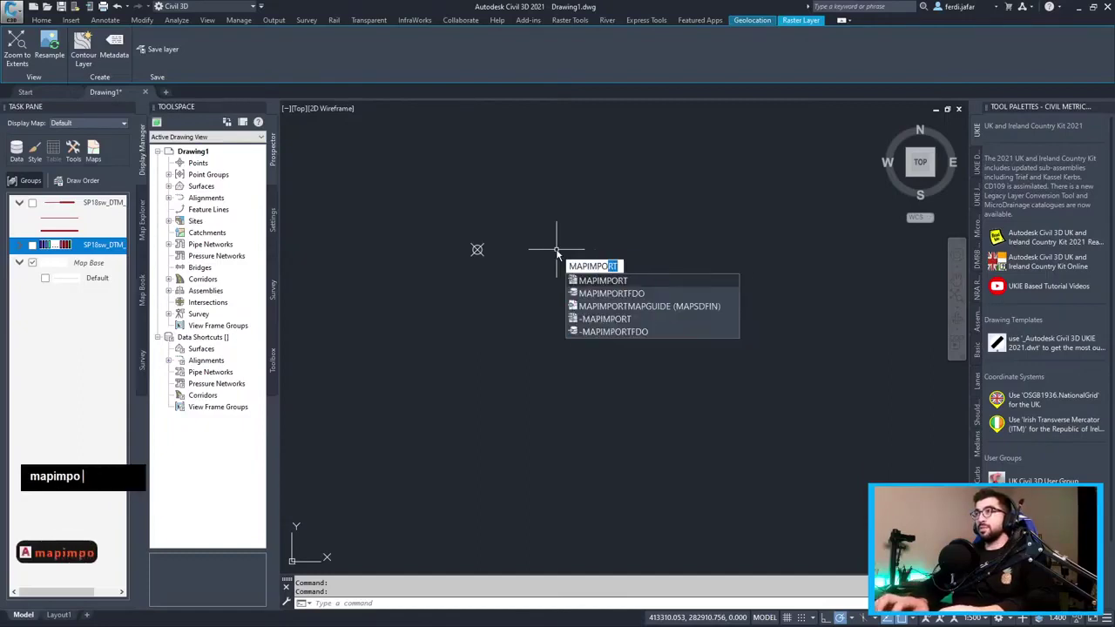
text(r)
key(Return)
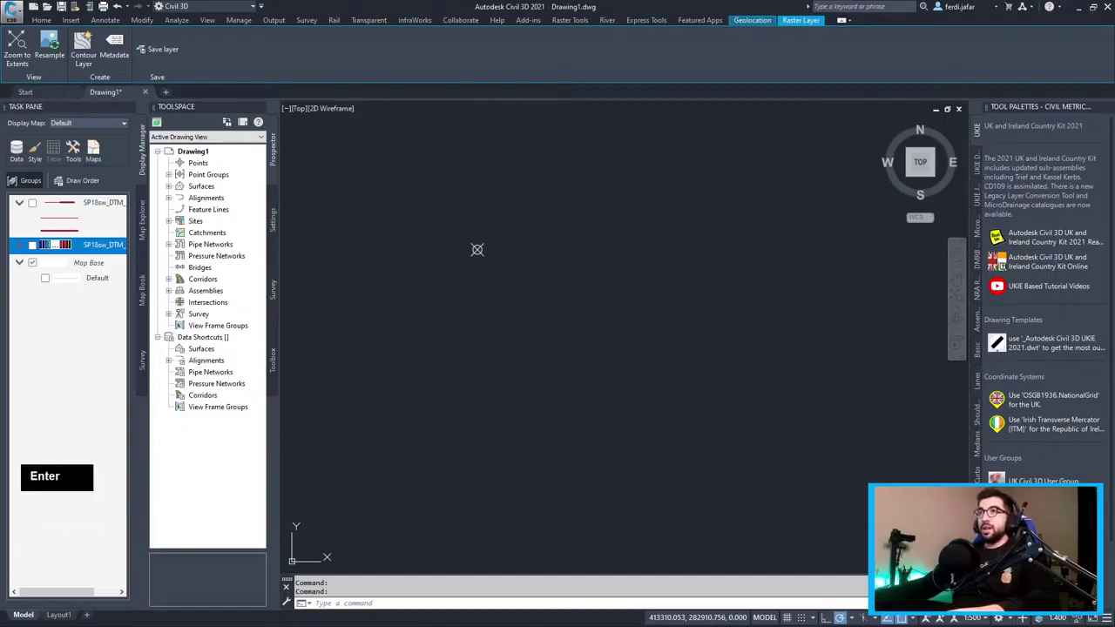
click(544, 409)
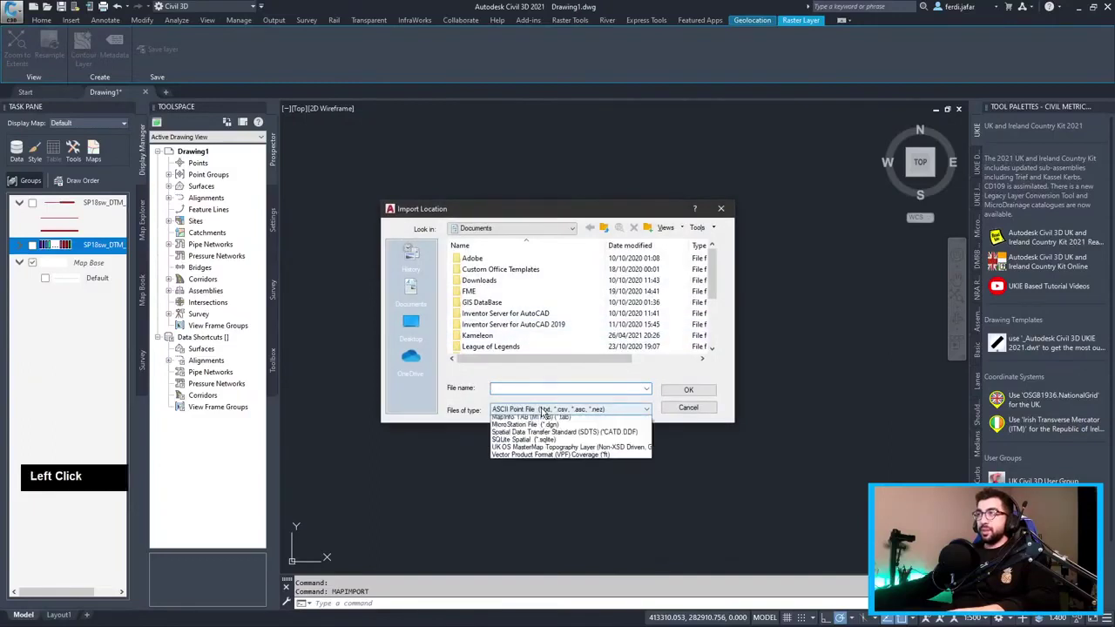
click(542, 428)
Choose the Contours SDF file in the Tutorials folder's TY0015-Civil3D_DTM subfolder as the file to import.
scroll(498, 331, down, 3)
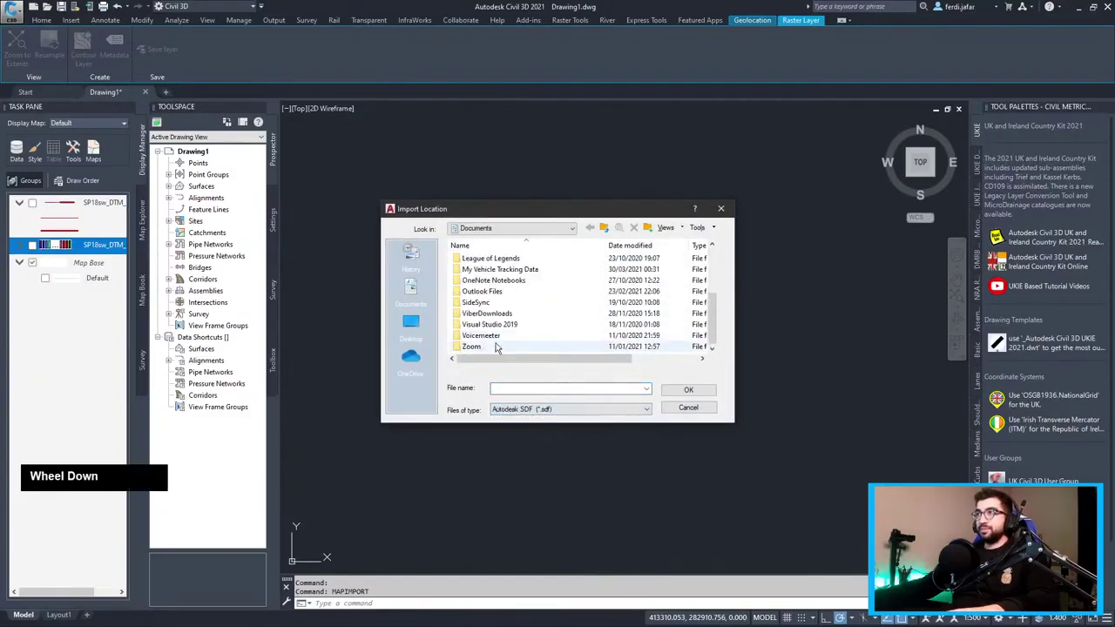
click(410, 324)
scroll(459, 307, down, 3)
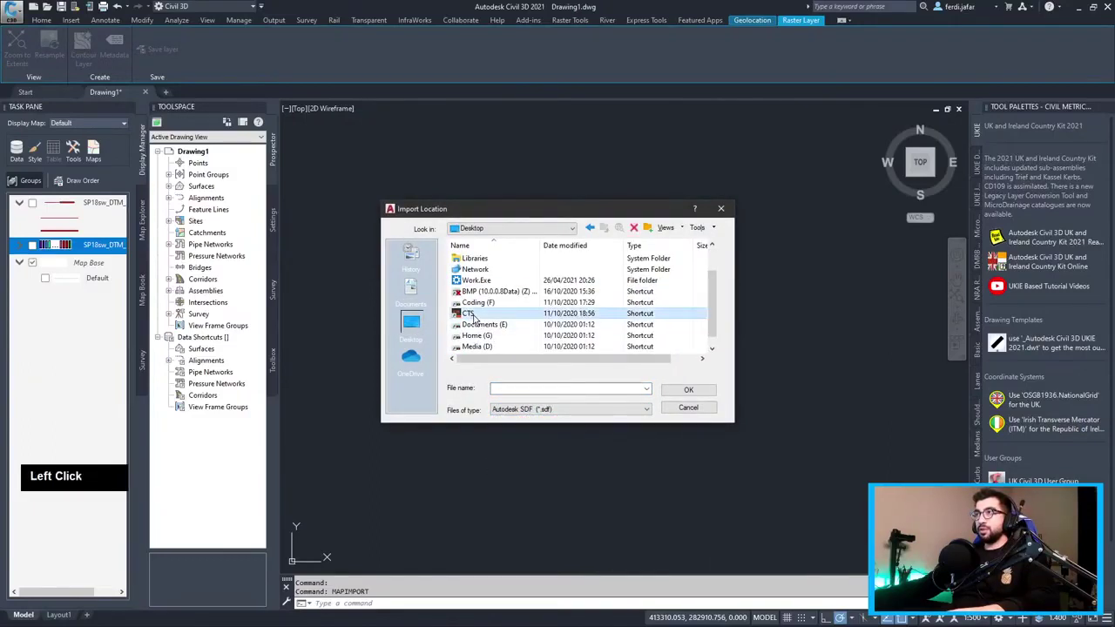
double_click(478, 304)
click(486, 303)
double_click(485, 303)
scroll(488, 309, down, 3)
click(485, 346)
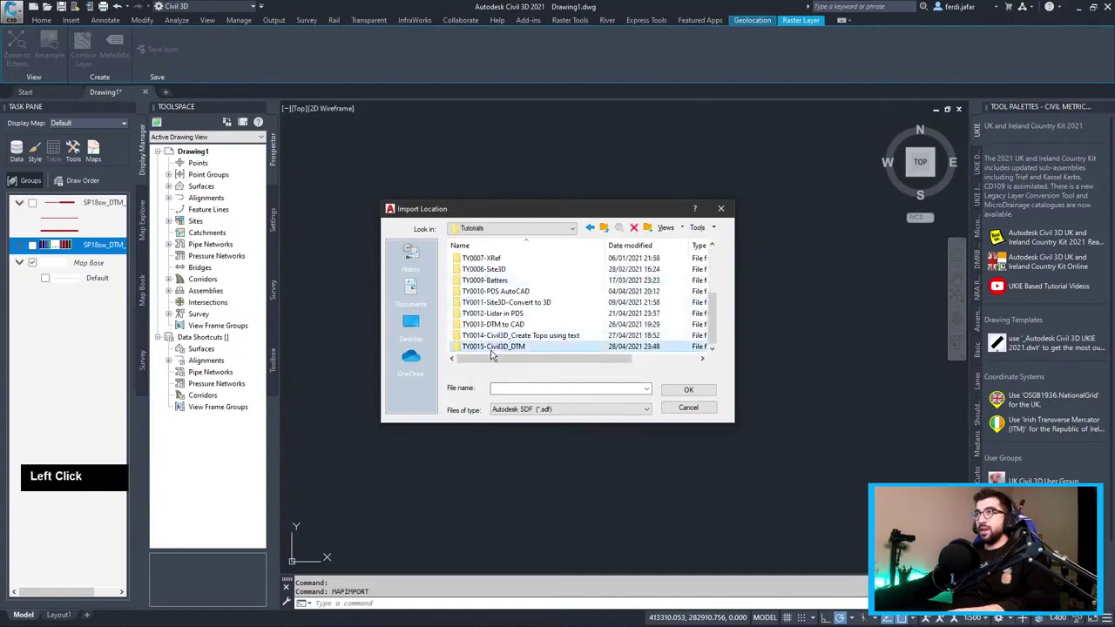
double_click(484, 346)
click(480, 272)
click(685, 389)
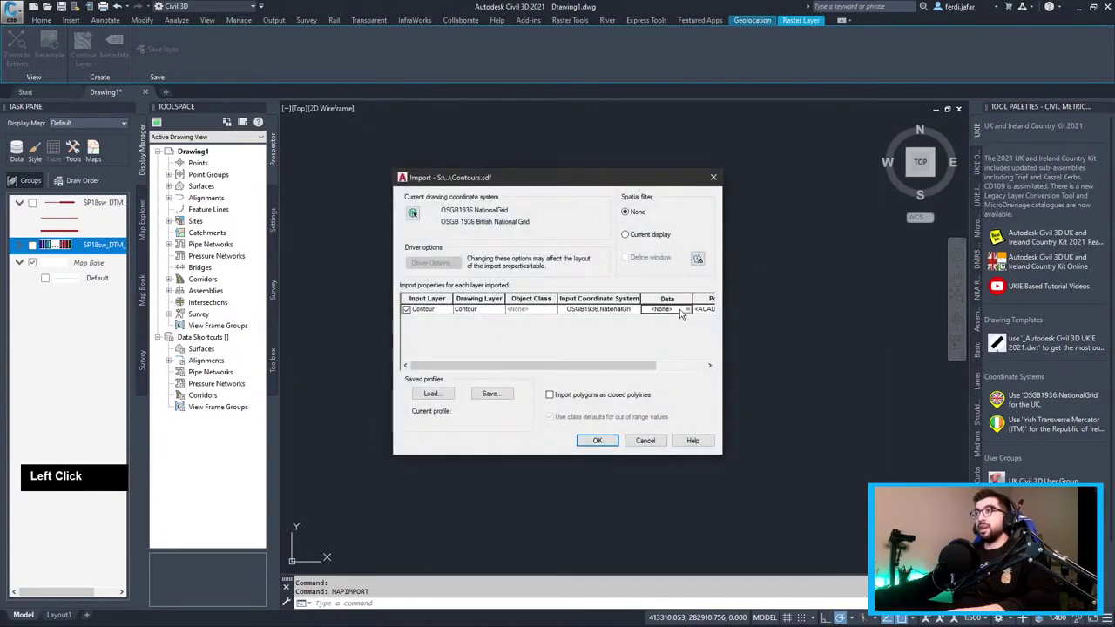
Import the contours with their attributes as object data in the Contour table, mapping the ElevationIndex, Elevation and IsMajor fields.
click(686, 311)
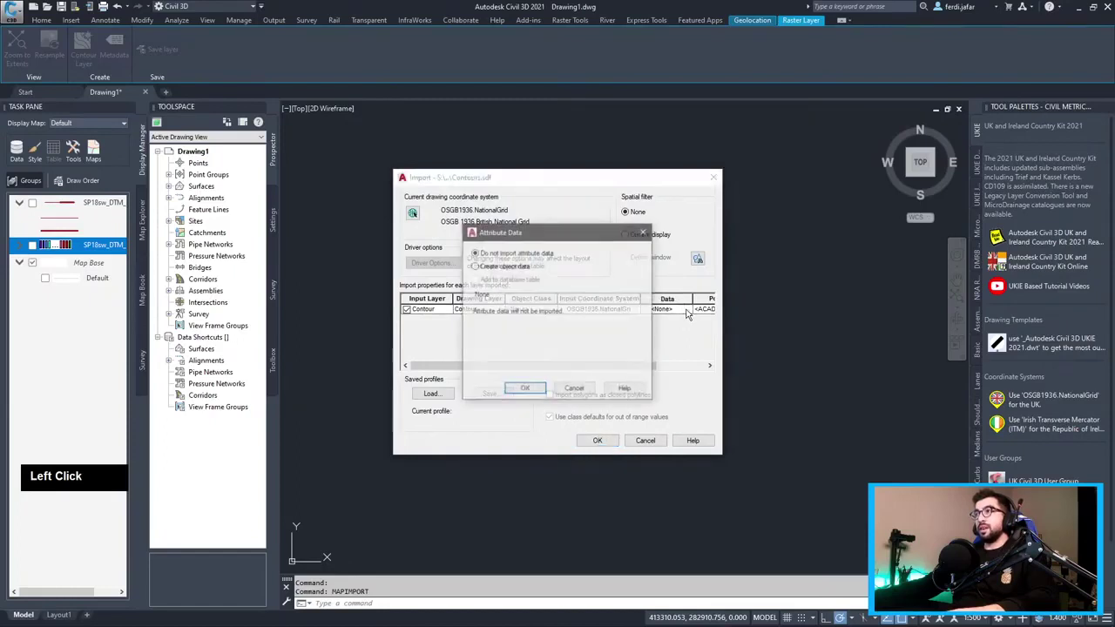
click(475, 265)
double_click(636, 324)
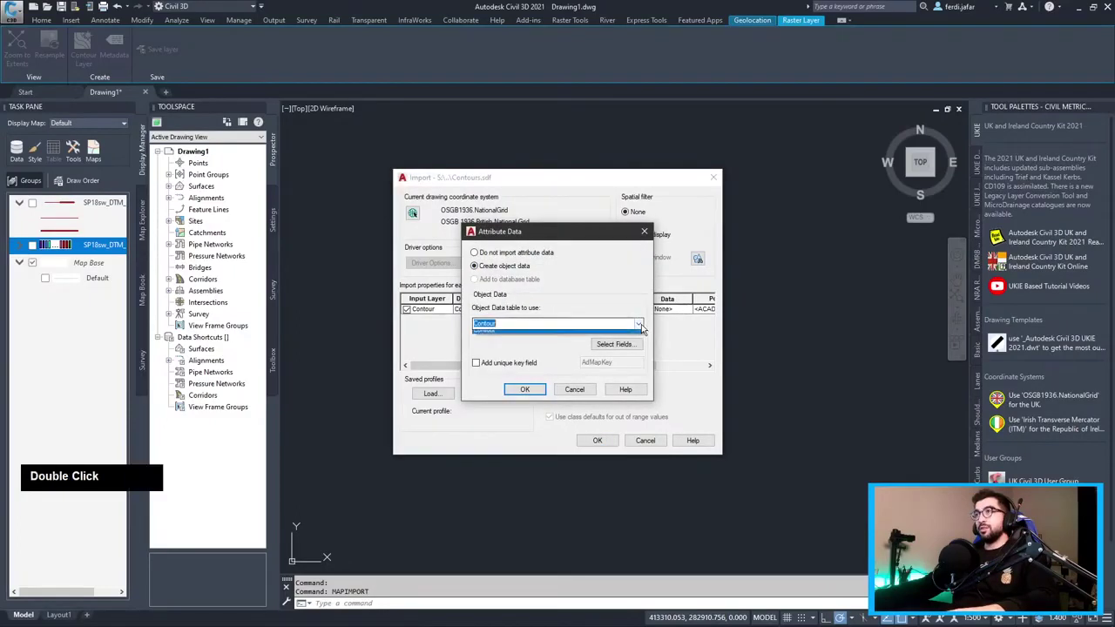
click(614, 344)
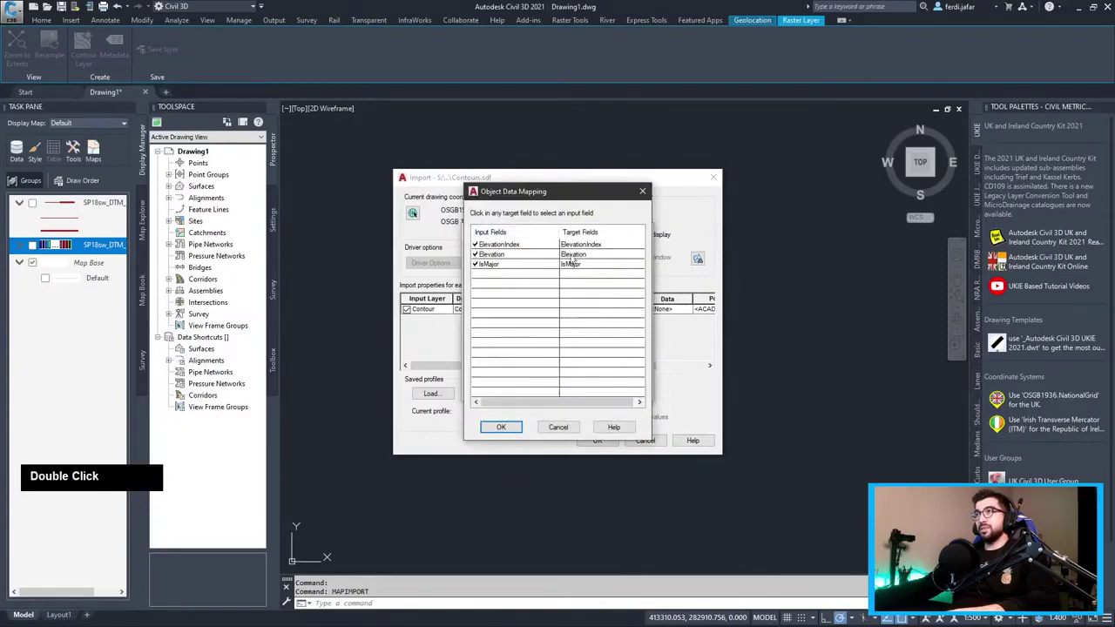
click(502, 426)
double_click(516, 392)
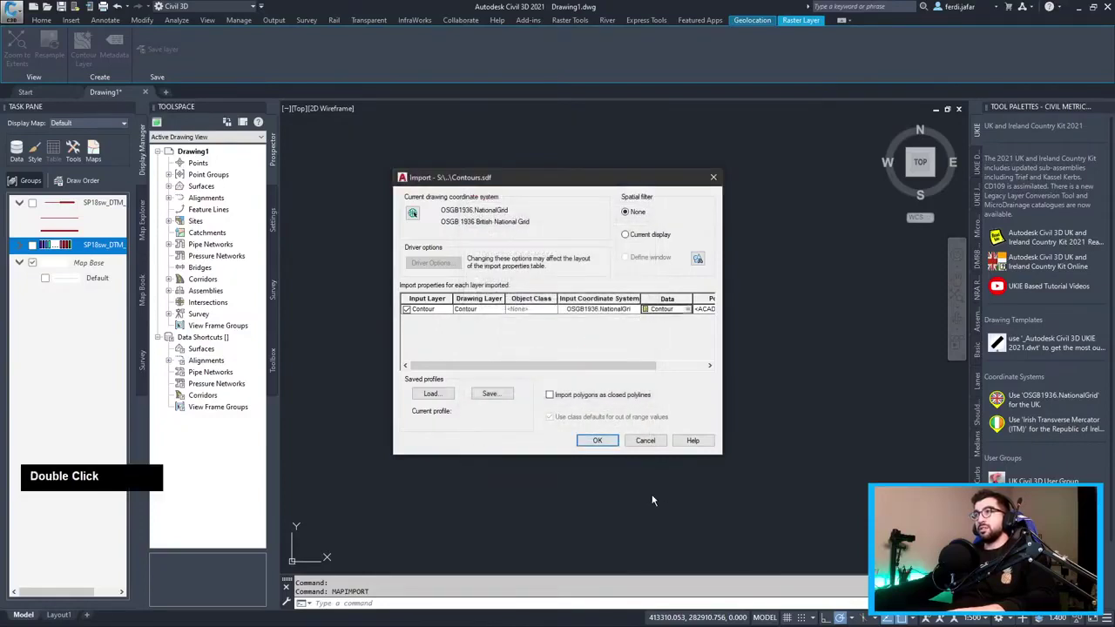
click(597, 440)
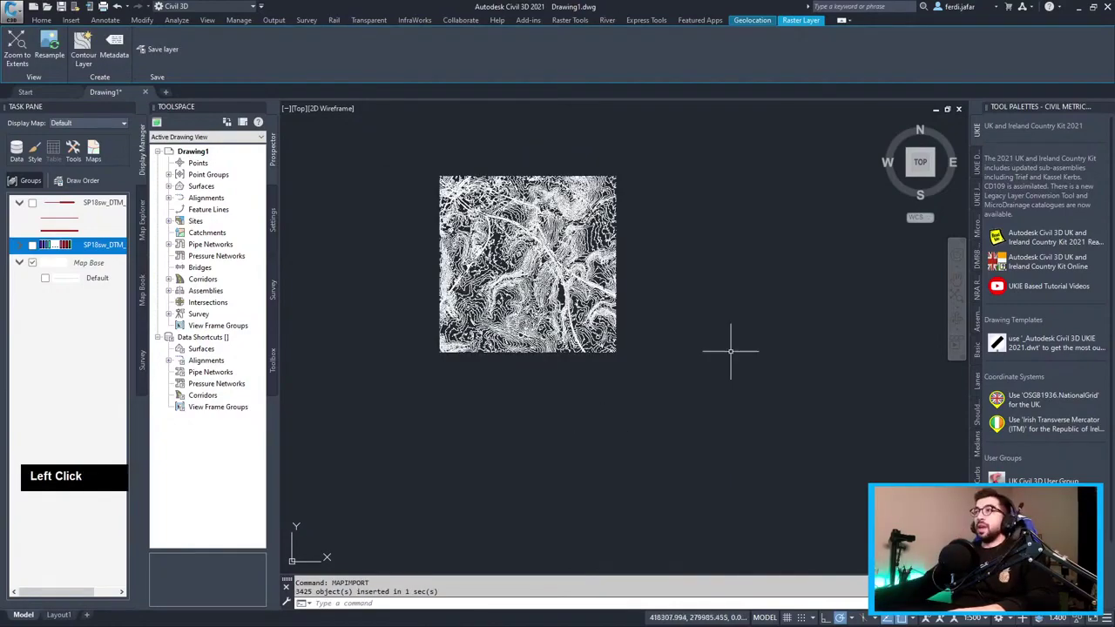
Inspect the properties of one imported contour polyline, including its Contour object data, and deselect it.
scroll(729, 348, up, 5)
middle_drag(729, 349, 807, 391)
click(808, 392)
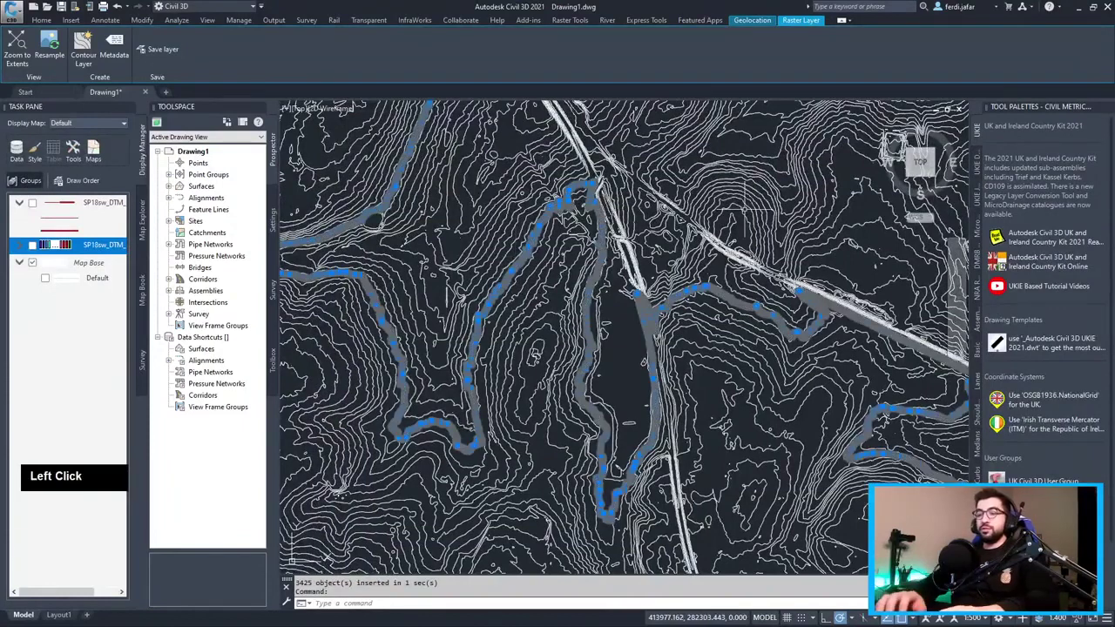
text(proper)
key(Return)
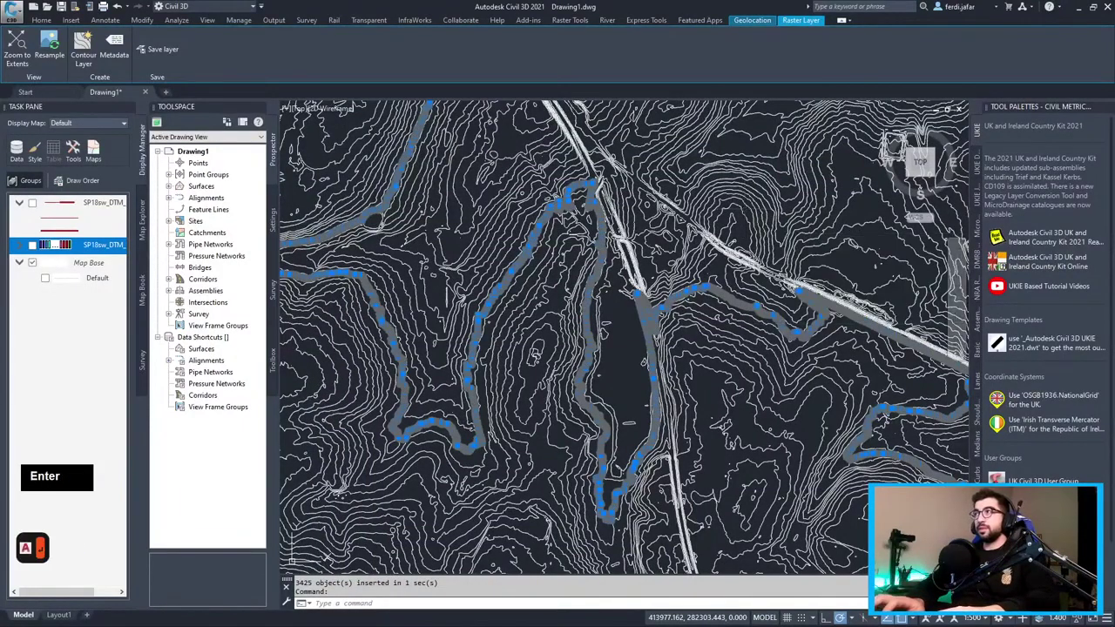
scroll(304, 427, down, 1)
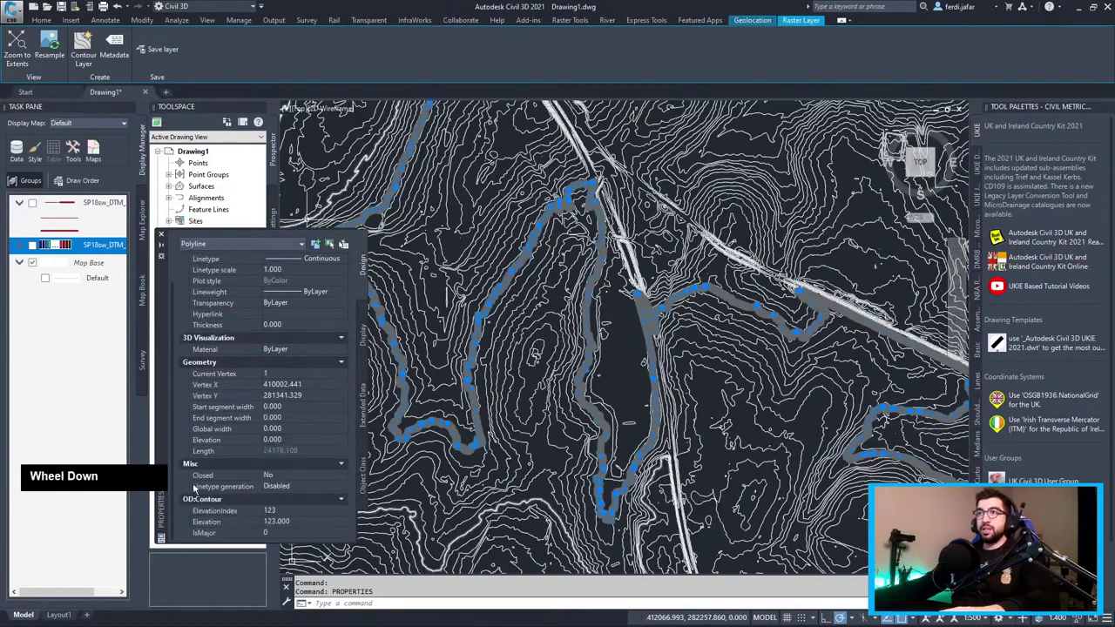
click(161, 236)
key(Escape)
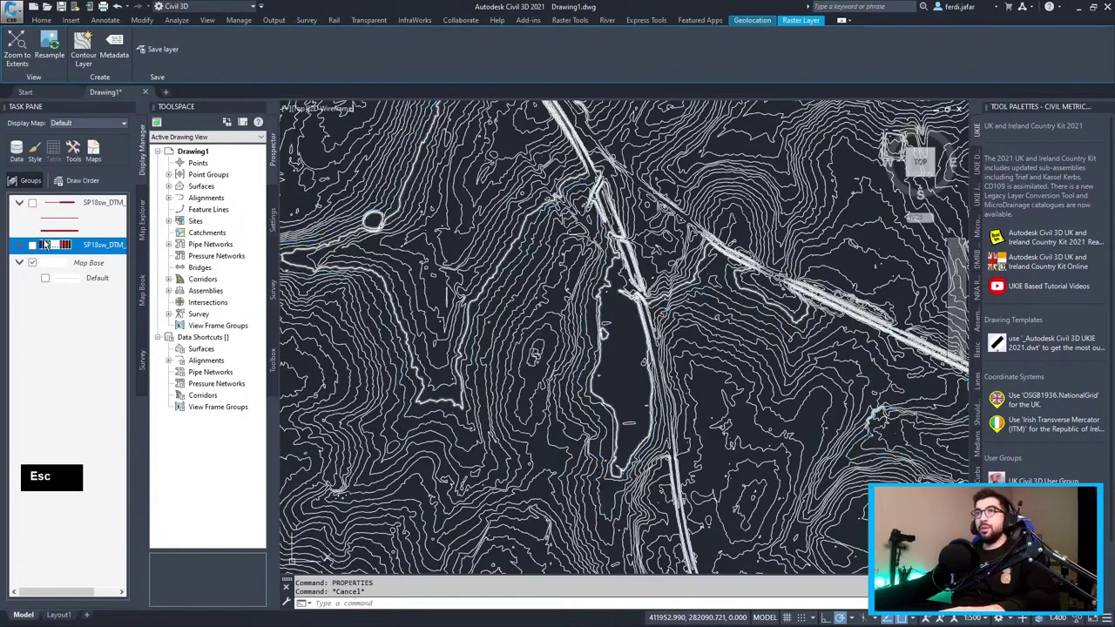
Start a map export (MAPEXPORT) of the contours and set the file type to ESRI Shapefile.
scroll(558, 339, down, 3)
middle_drag(523, 287, 575, 391)
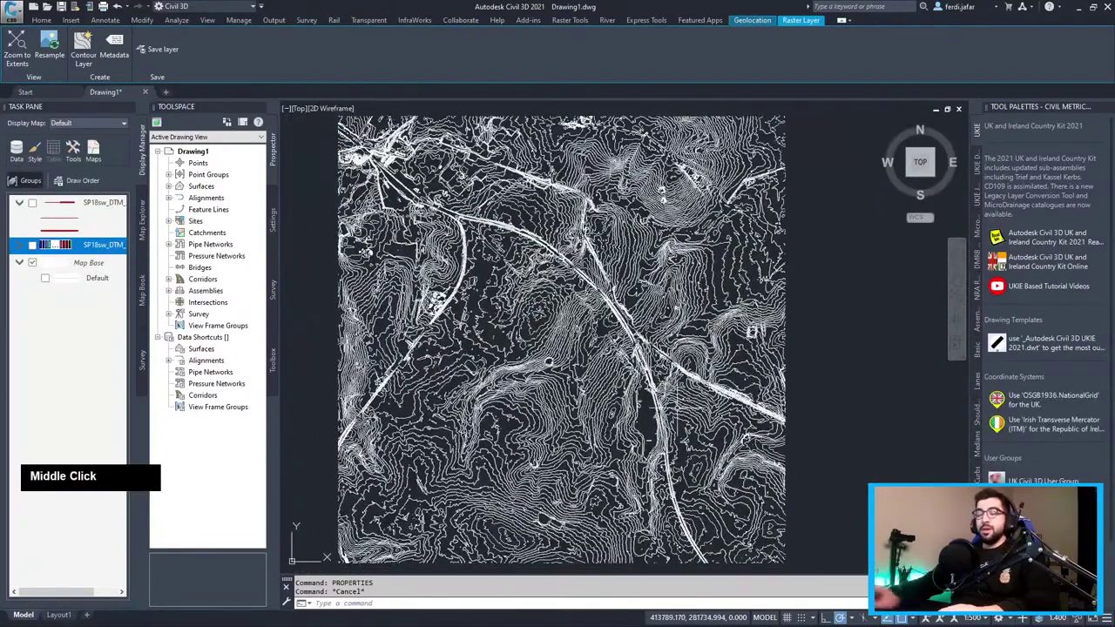
text(mapexpo)
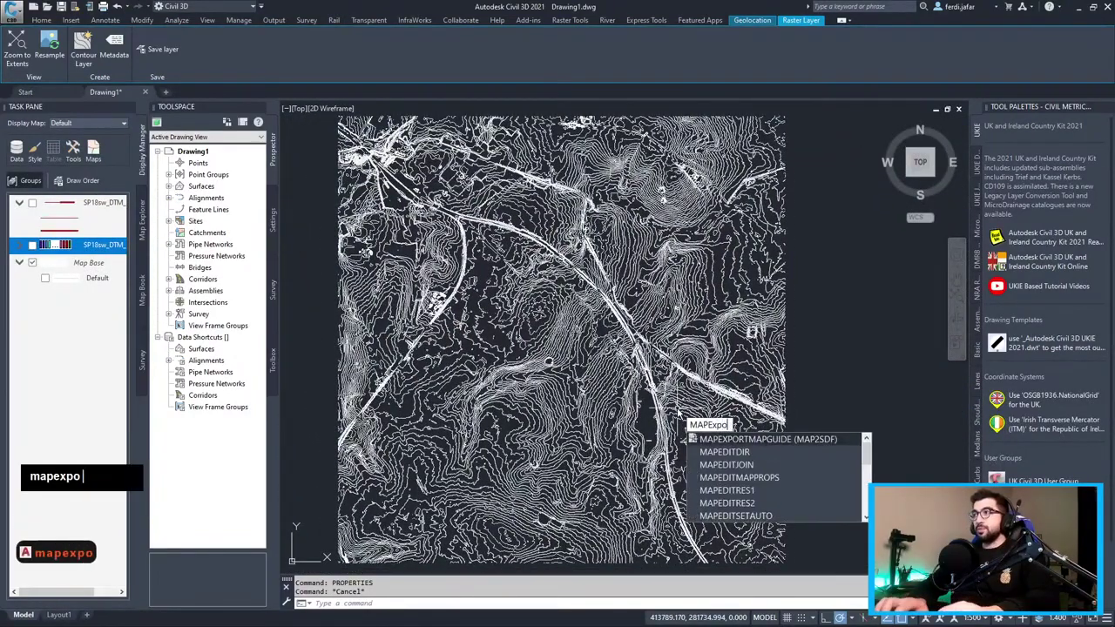
text(rt)
key(Return)
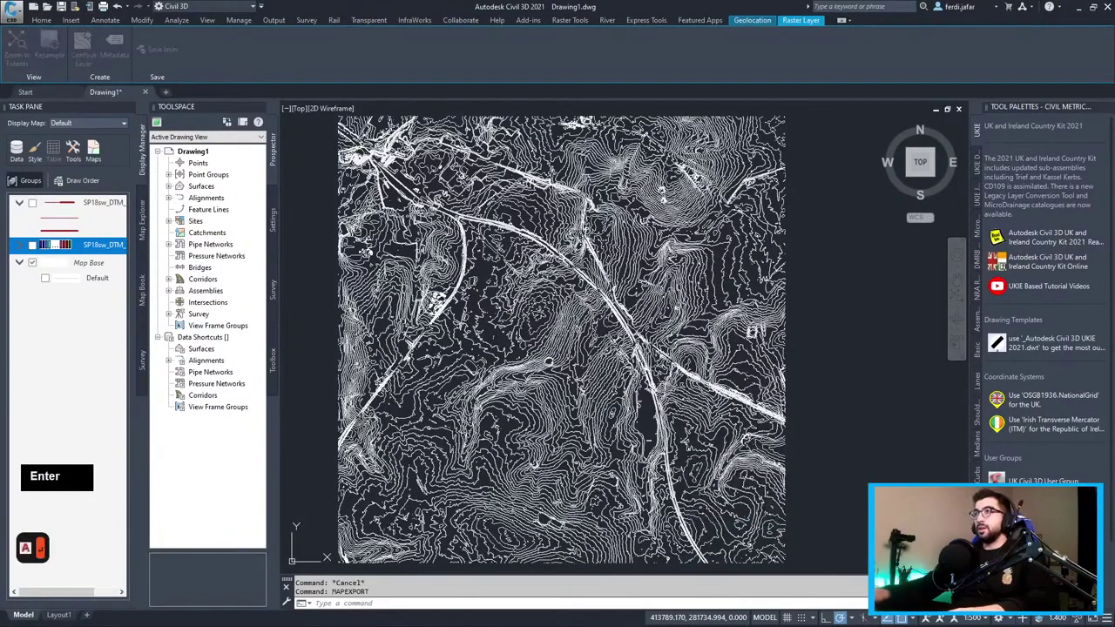
click(531, 409)
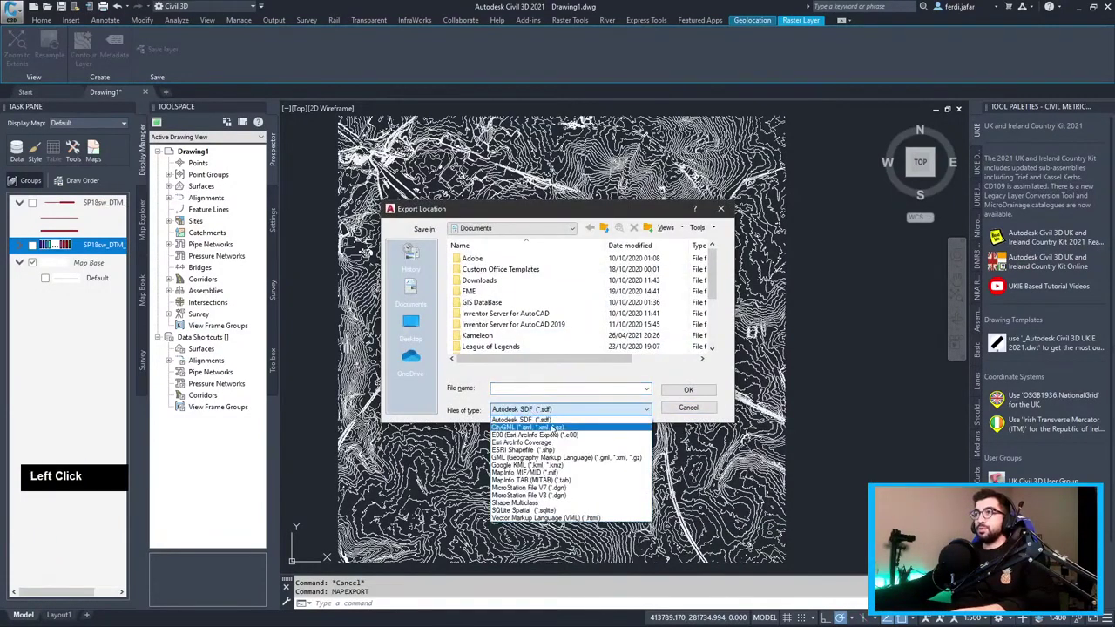
click(557, 450)
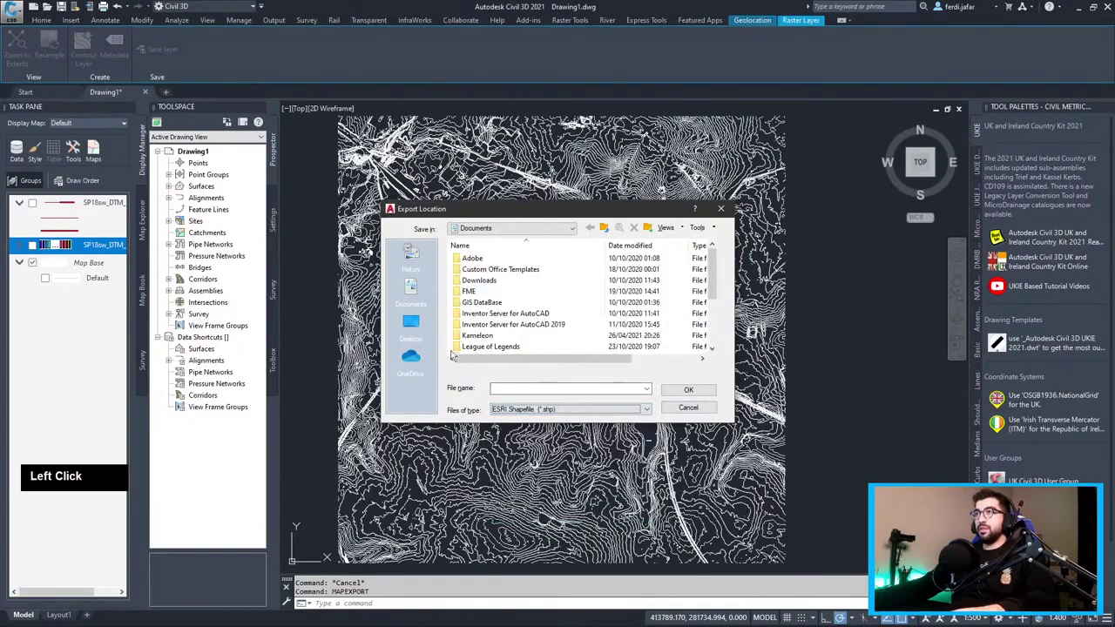
Set the shapefile's name to Contours in the Tutorials folder's TY0015-Civil3D_DTM subfolder and accept the export location.
click(406, 324)
scroll(501, 309, down, 3)
double_click(478, 314)
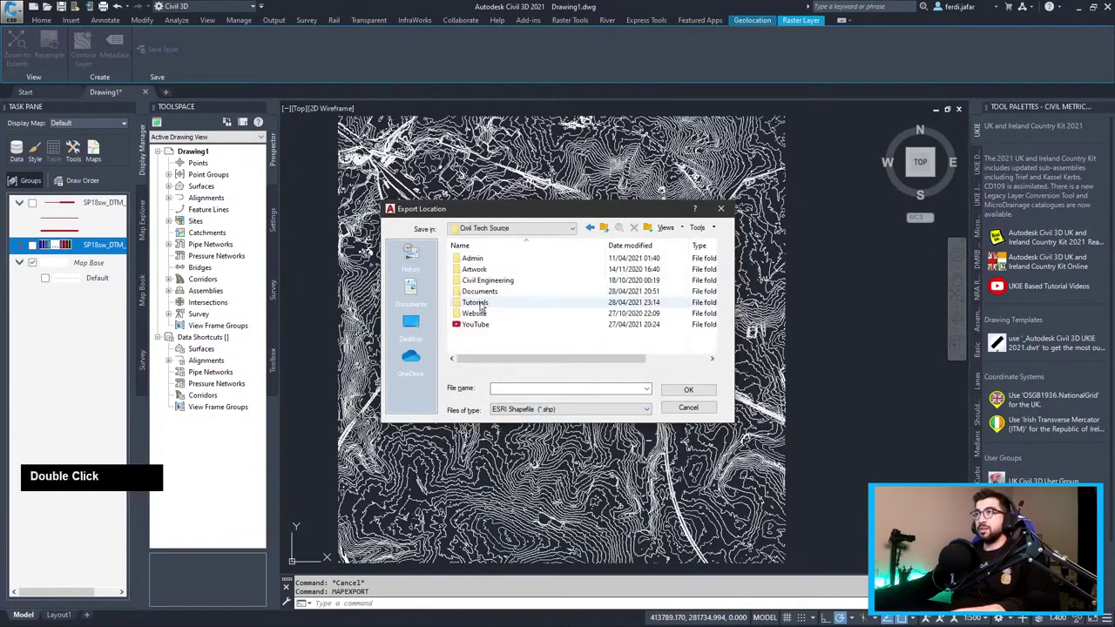
double_click(475, 313)
scroll(496, 322, down, 5)
click(505, 347)
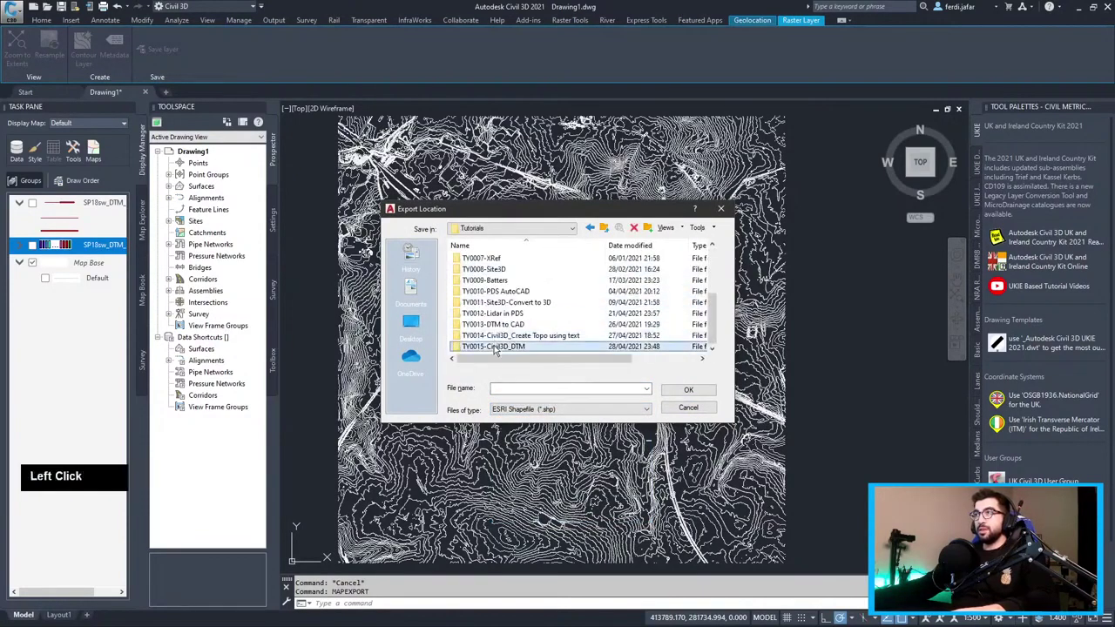
double_click(505, 347)
click(519, 392)
text(Contours)
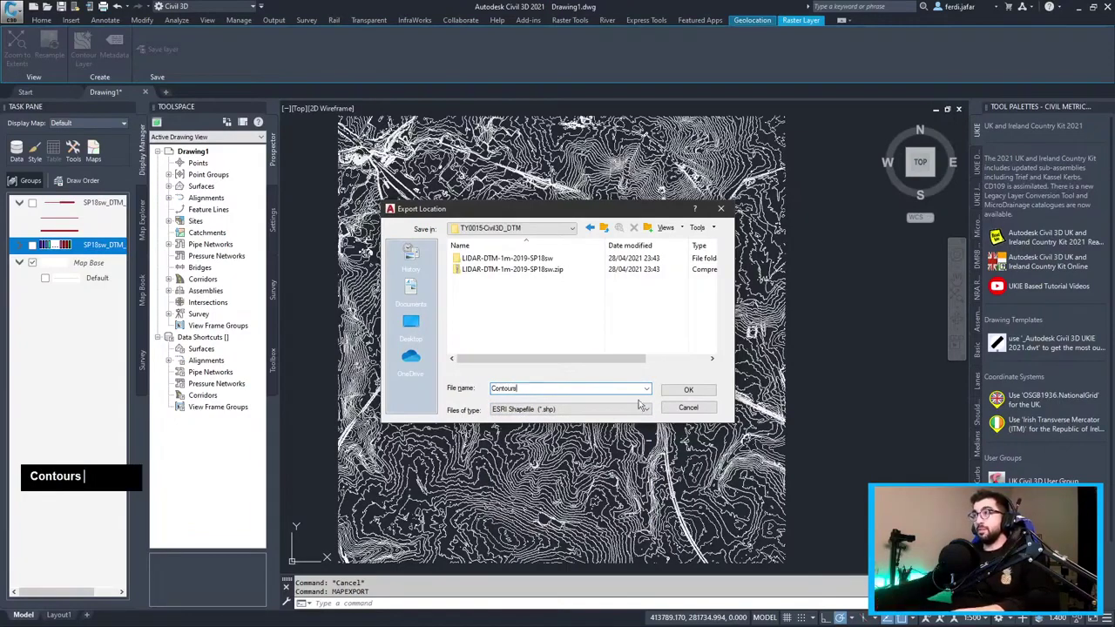
click(688, 389)
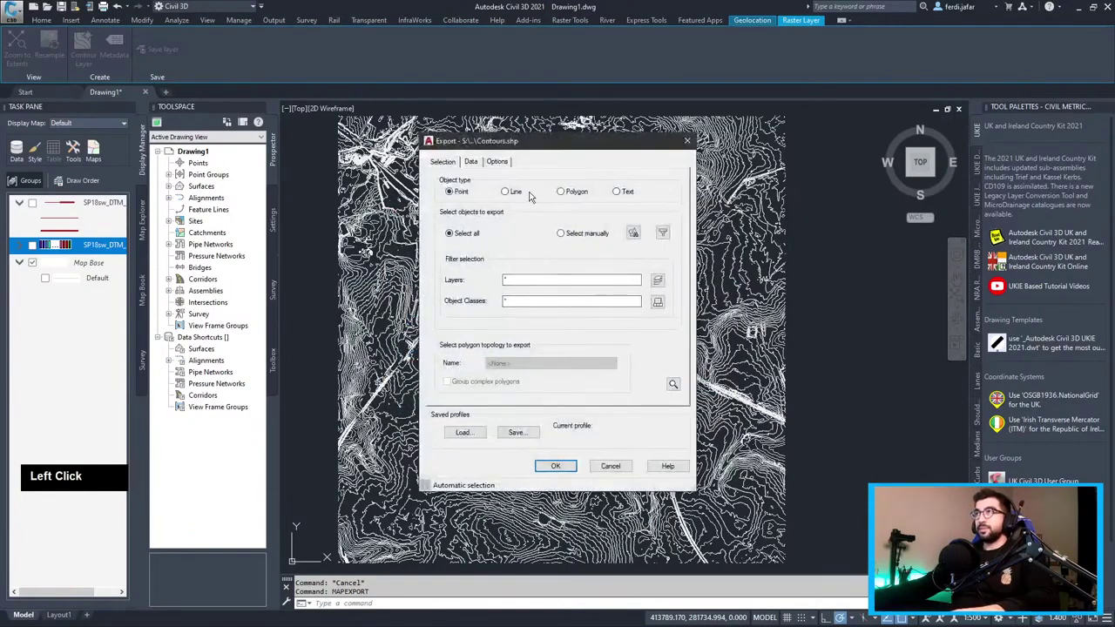
Include the Contour object data fields ElevationIndex, Elevation and IsMajor as attributes in the shapefile export.
click(471, 163)
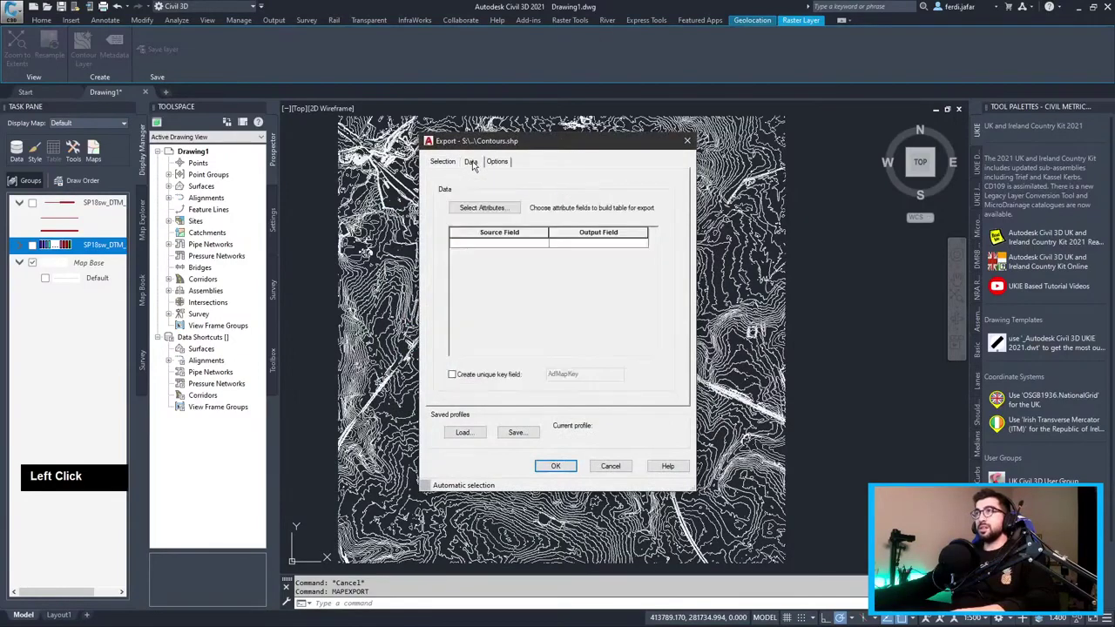
click(494, 208)
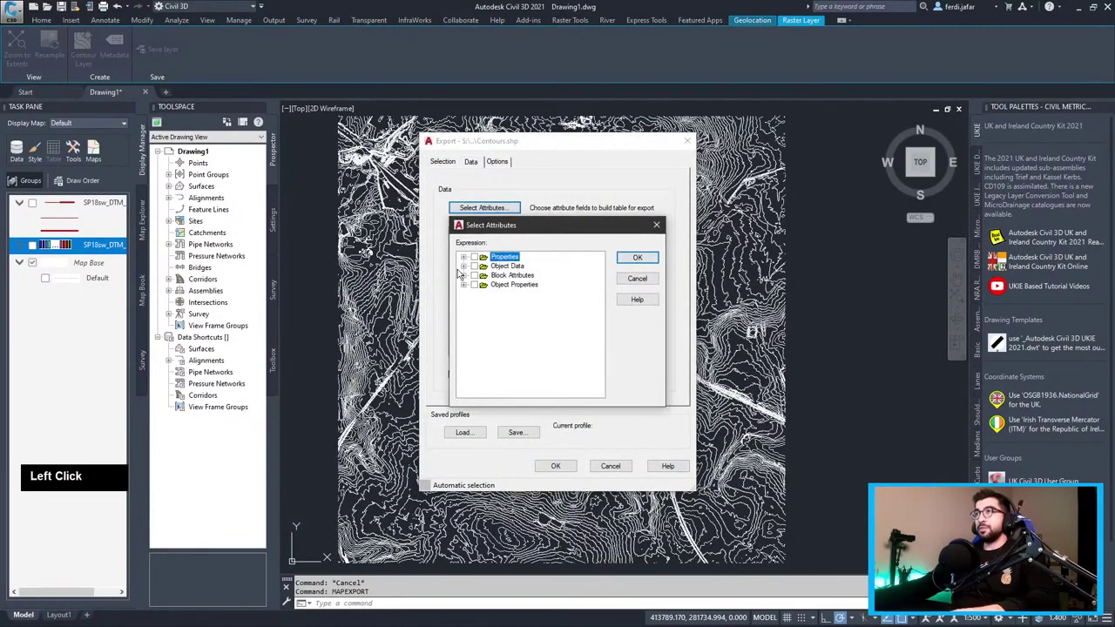
click(463, 265)
double_click(477, 277)
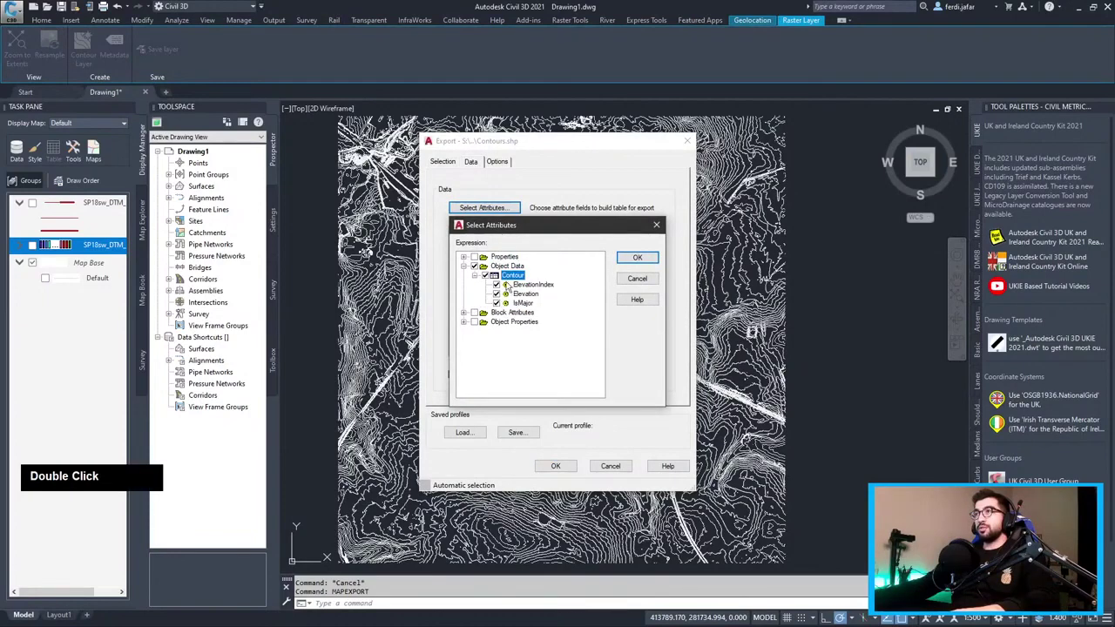
click(637, 259)
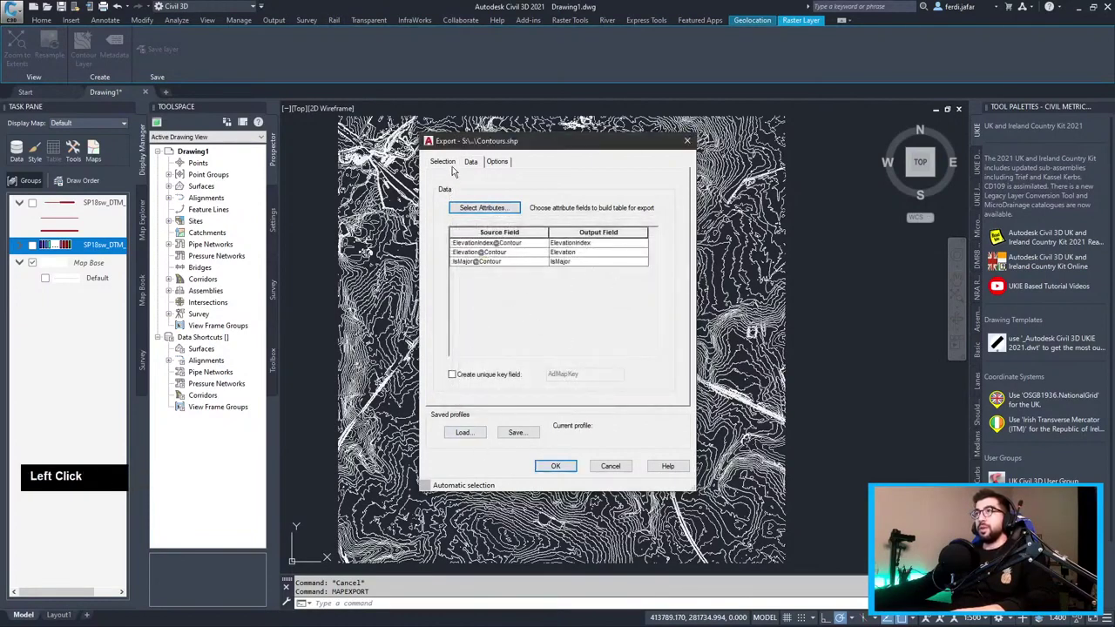
Recheck the attribute selection and run the shapefile export of the contours.
click(478, 210)
click(636, 277)
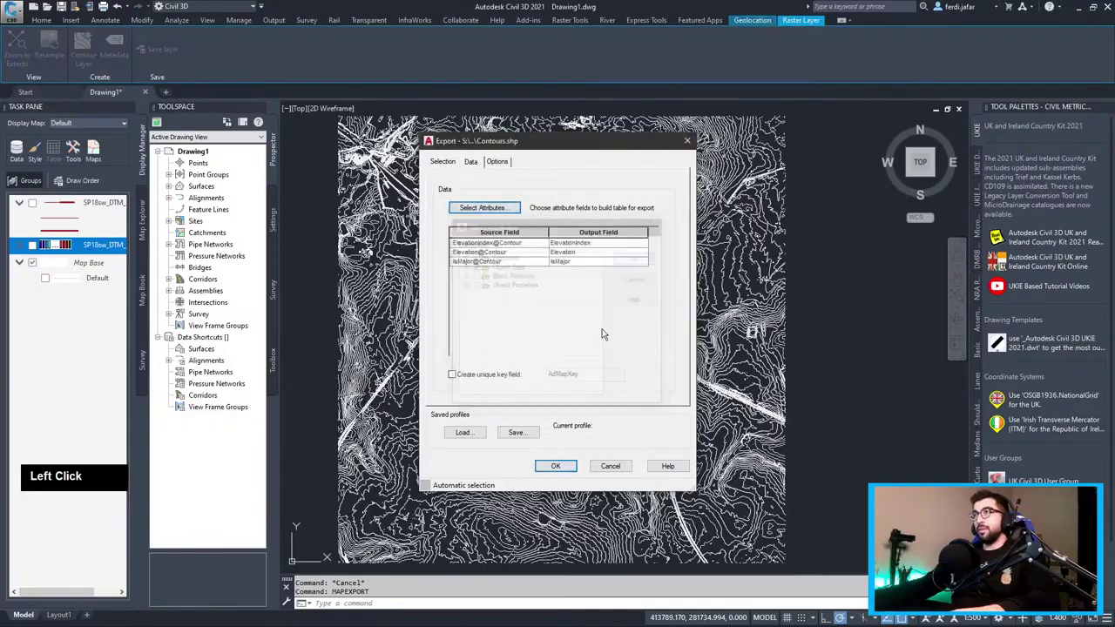
click(556, 466)
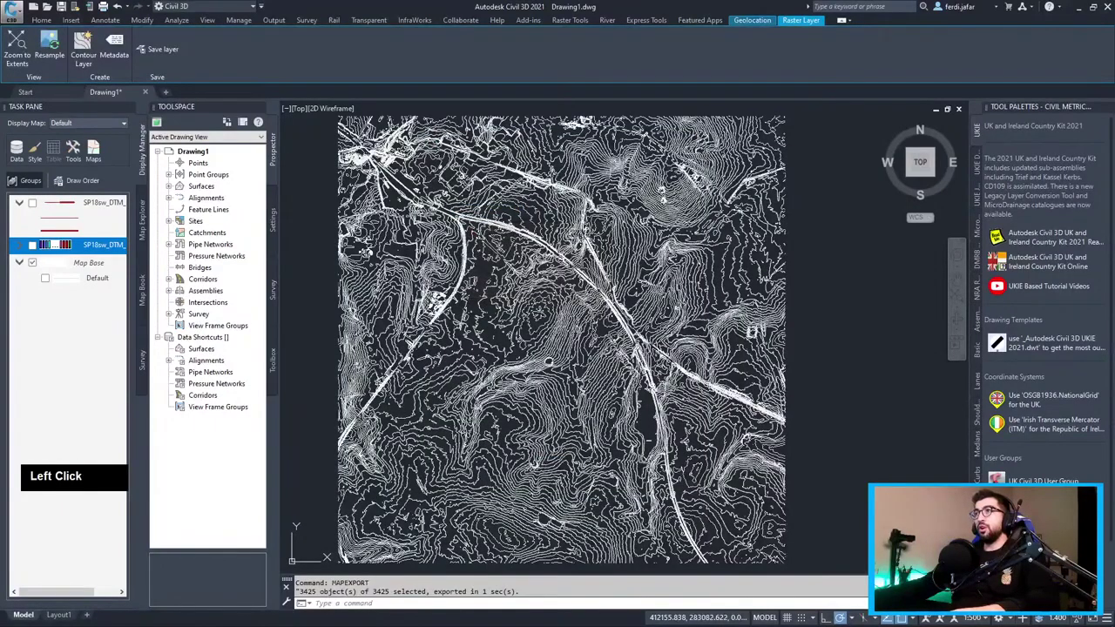
key(Escape)
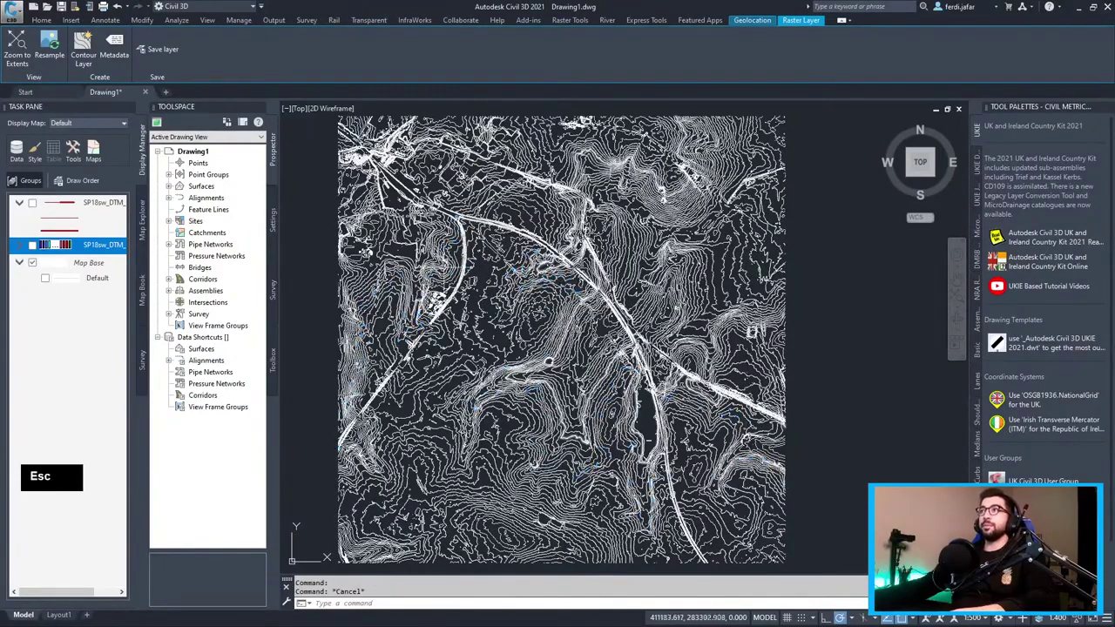
Undo the recent view changes and the properties command.
key(ctrl+z)
key(ctrl+z)
key(ctrl+z)
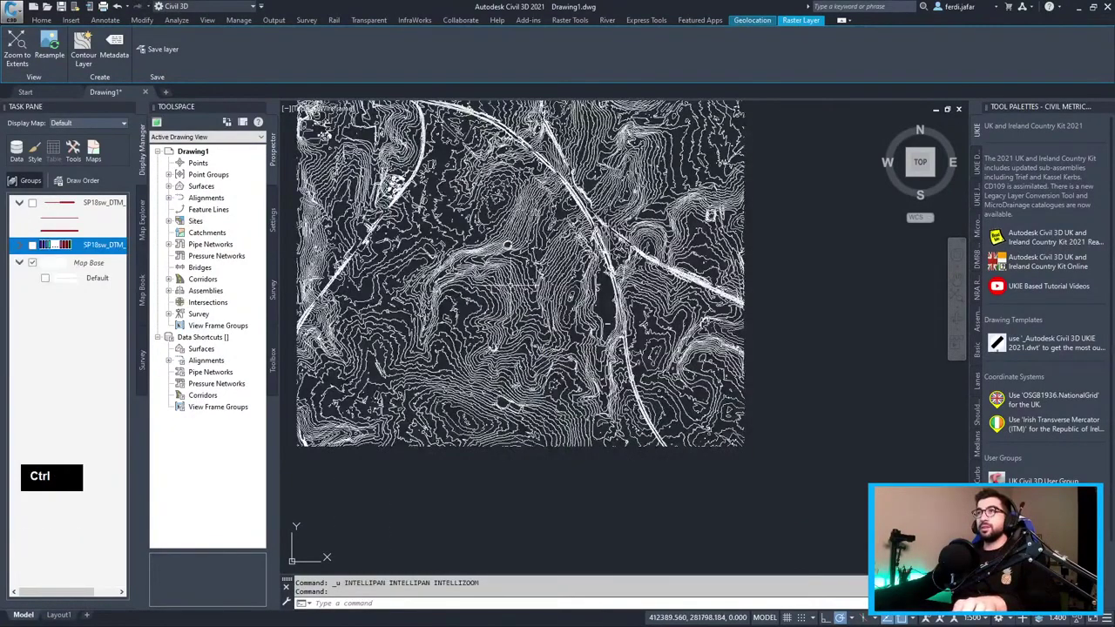
key(ctrl+z)
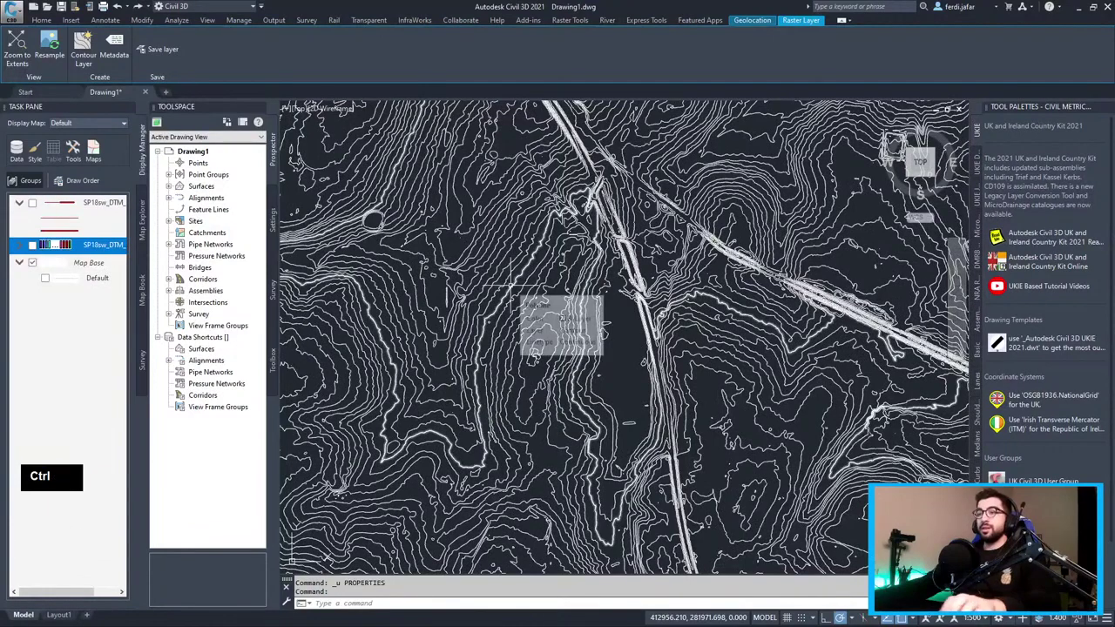
text(mapexpo)
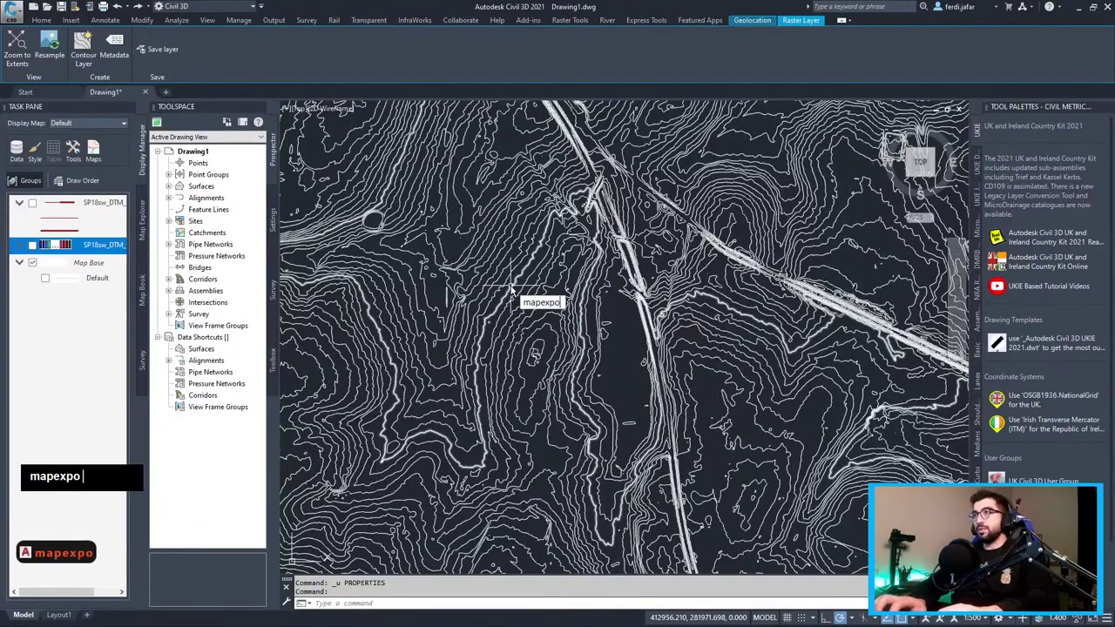
key(BackSpace)
key(BackSpace)
key(Return)
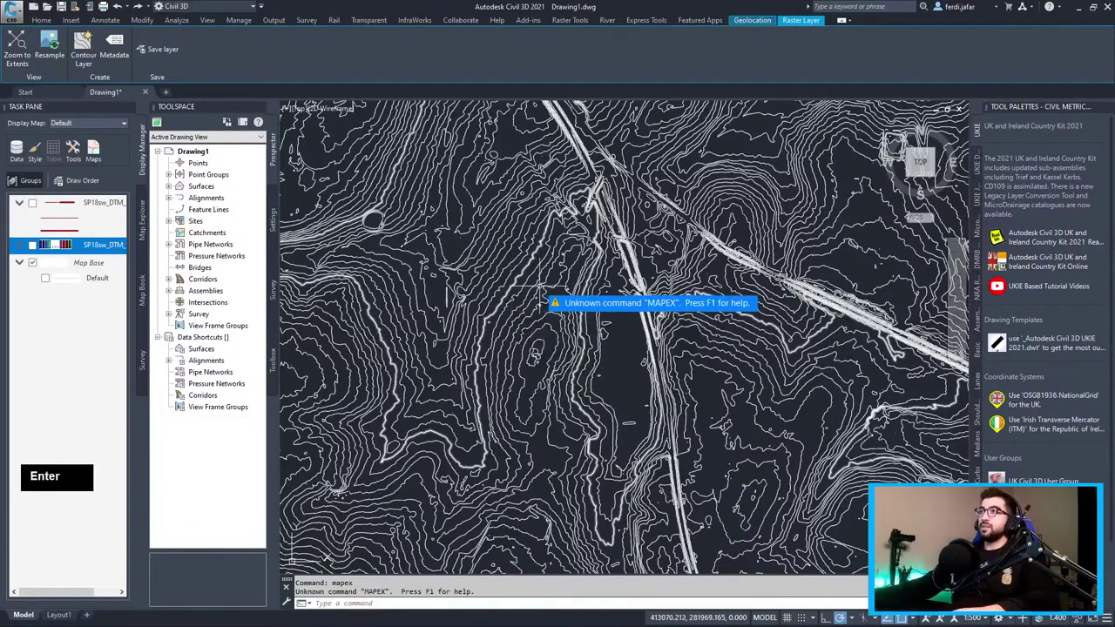
key(Escape)
Start a new MAPEXPORT to ESRI Shapefile and overwrite the existing Contours.shp in the TY0015-Civil3D_DTM folder.
text(mapexport)
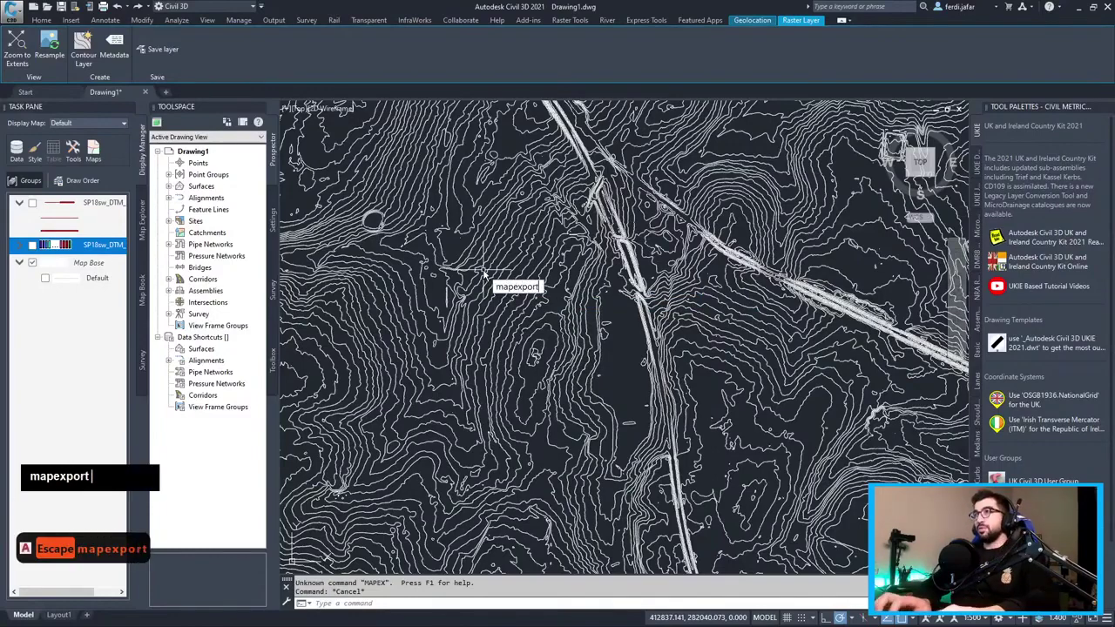
key(Return)
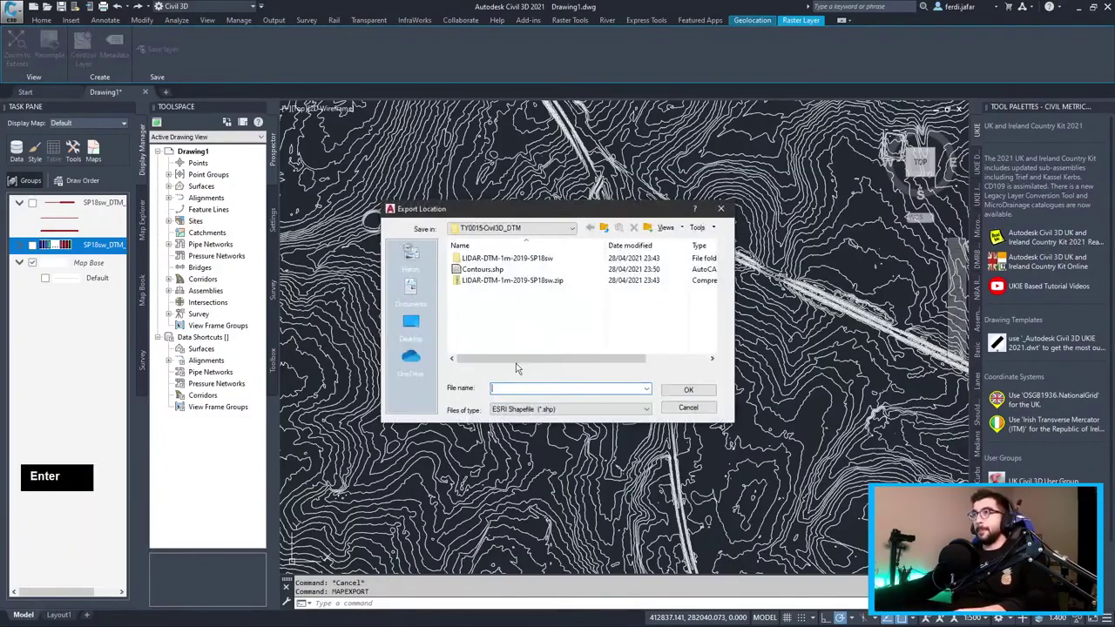
click(482, 269)
click(688, 390)
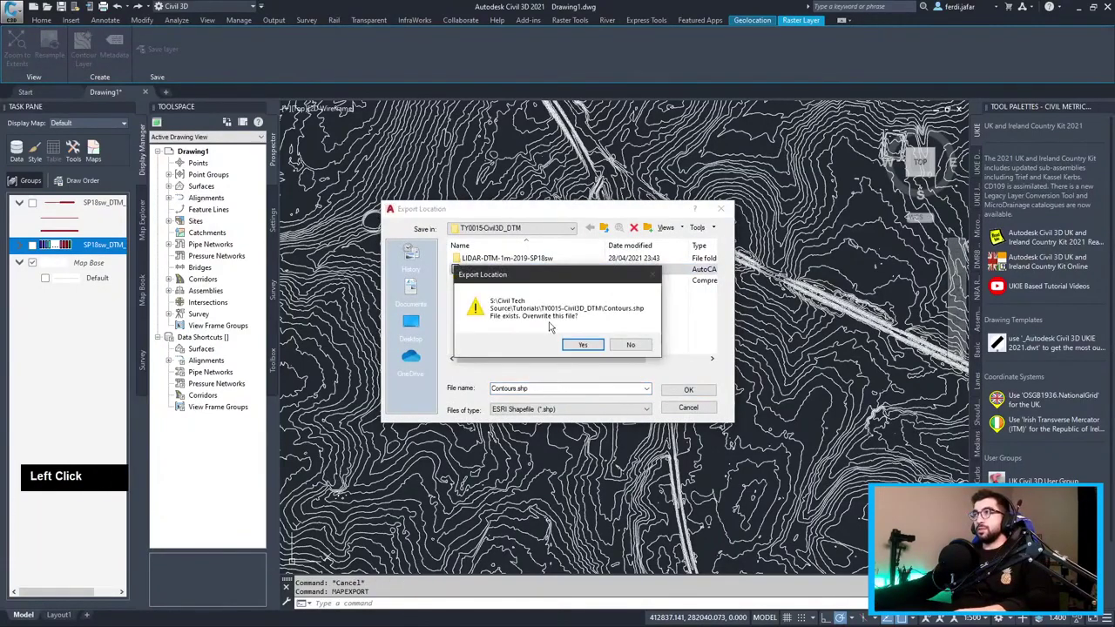
click(567, 340)
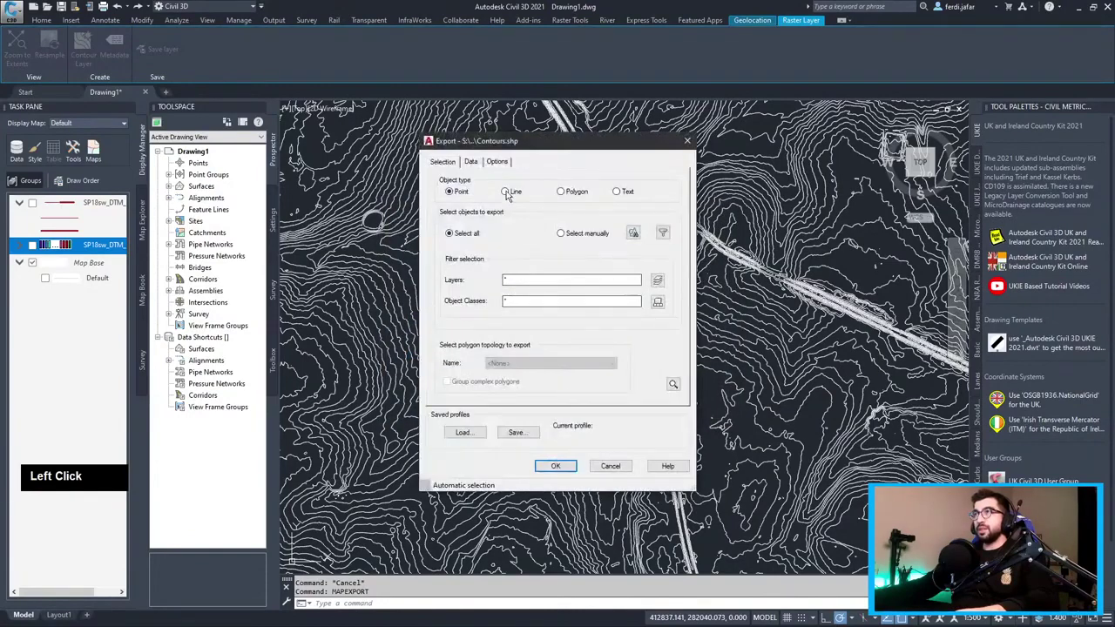
Set the exported object type to Line and include the Contour object data fields ElevationIndex, Elevation and IsMajor.
click(471, 163)
click(482, 208)
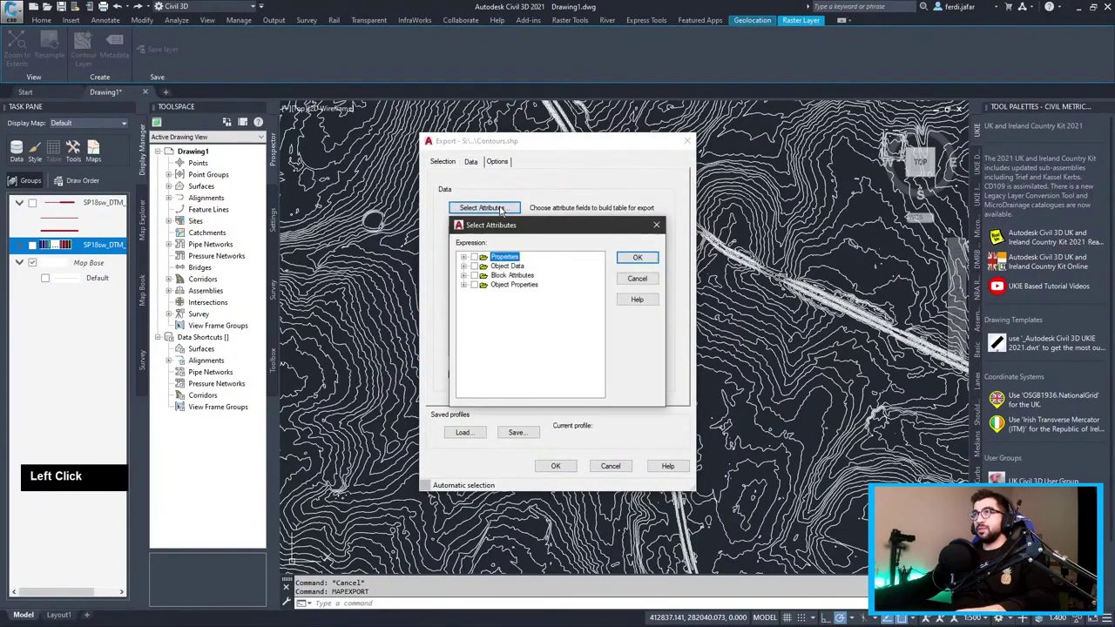
click(465, 266)
click(474, 276)
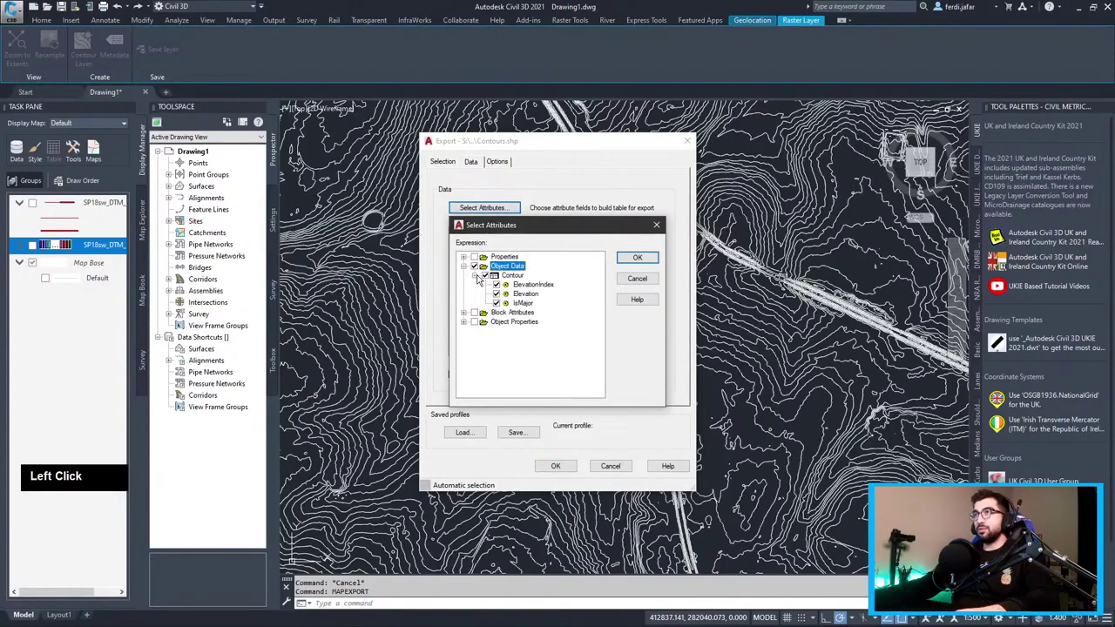
click(649, 260)
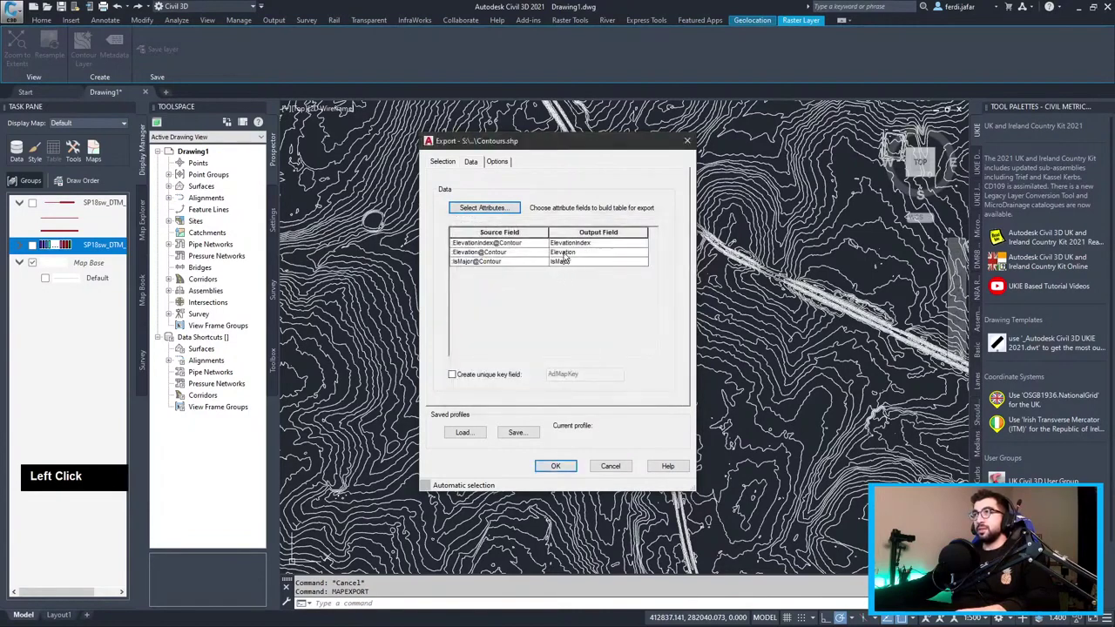
Check the output fields, coordinate conversion options and object selection, and run the line export of all objects.
double_click(607, 253)
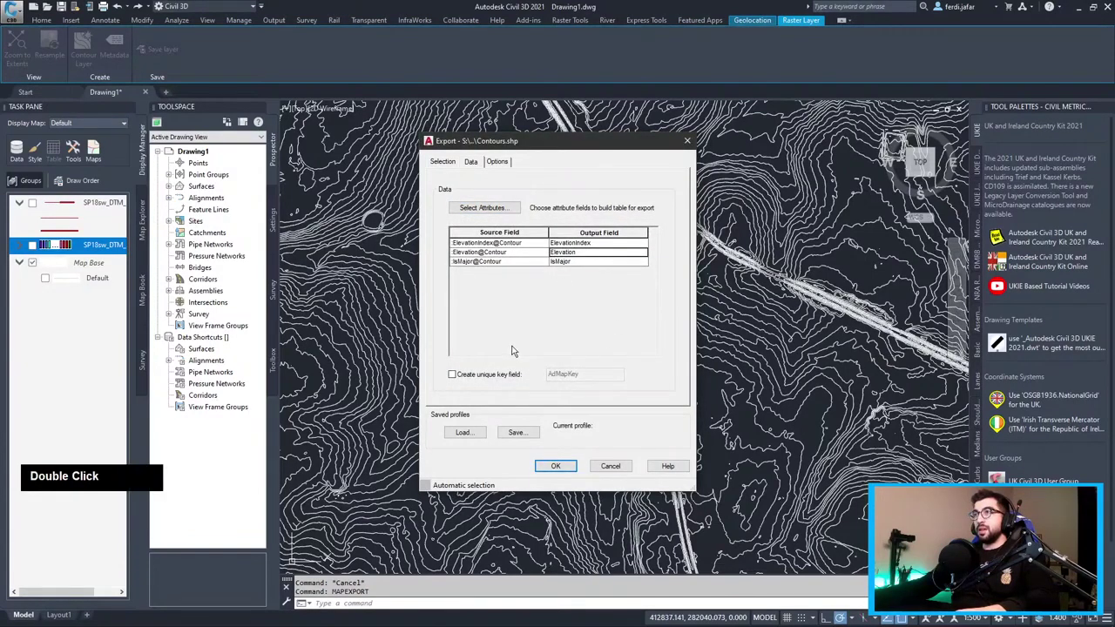
click(617, 417)
click(496, 162)
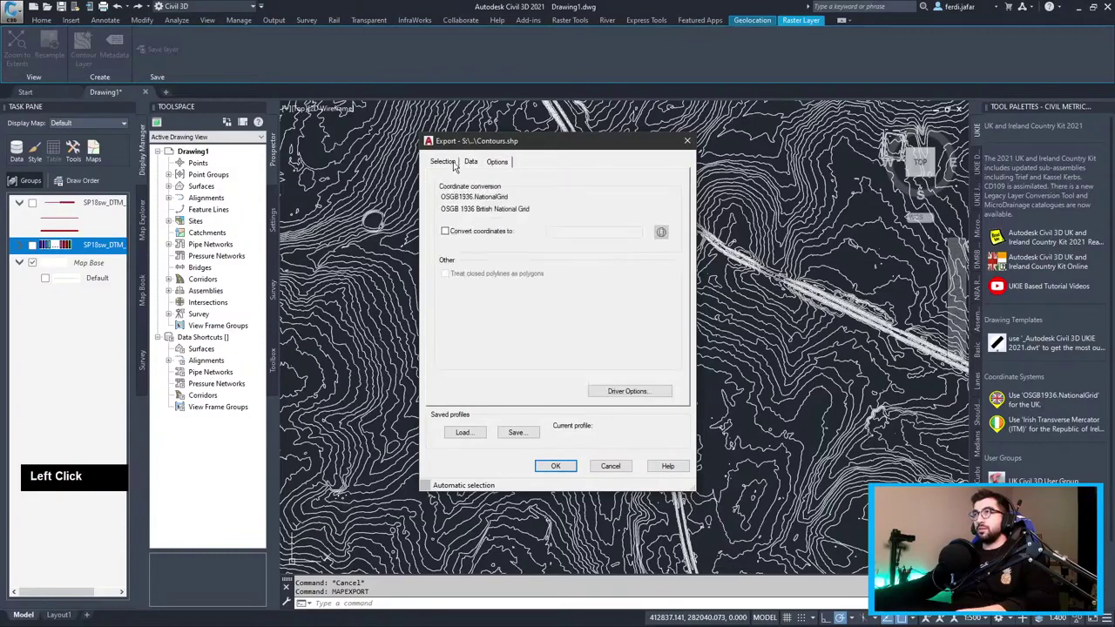
double_click(438, 164)
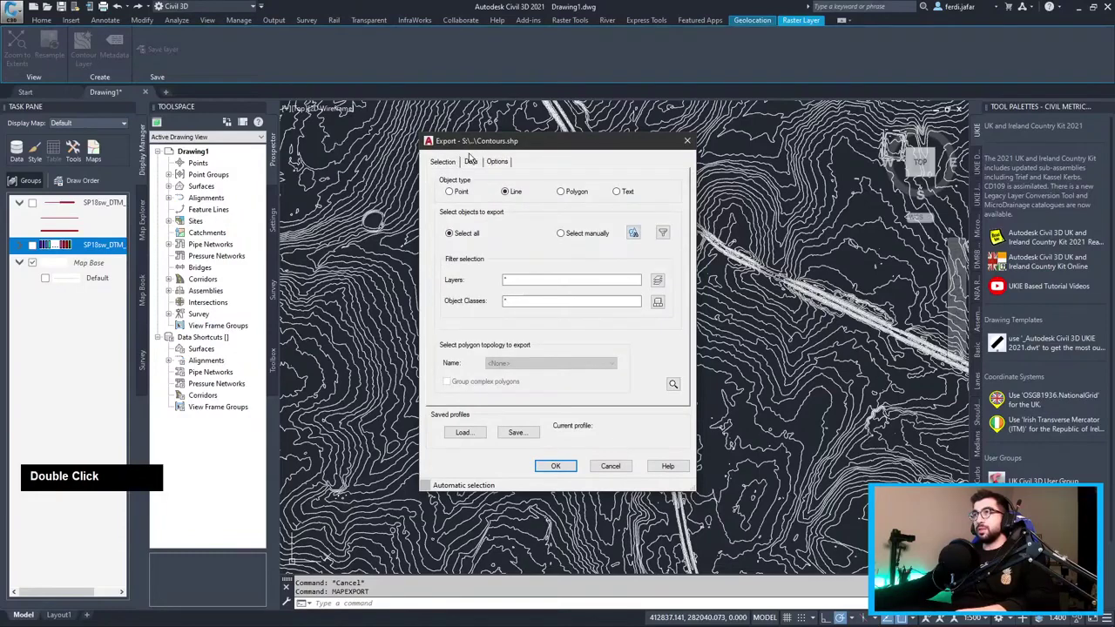
click(552, 467)
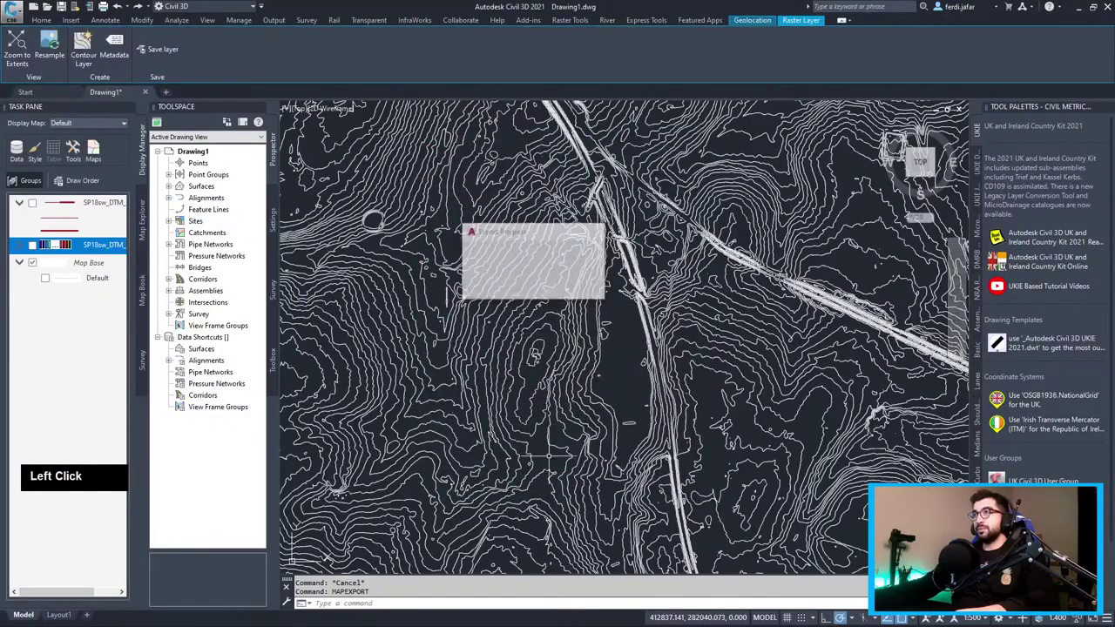
Select all the contour polylines in the drawing and delete them.
scroll(540, 348, down, 2)
scroll(541, 348, down, 2)
mouse_move(542, 347)
middle_down()
mouse_move(582, 348)
mouse_move(594, 402)
middle_up()
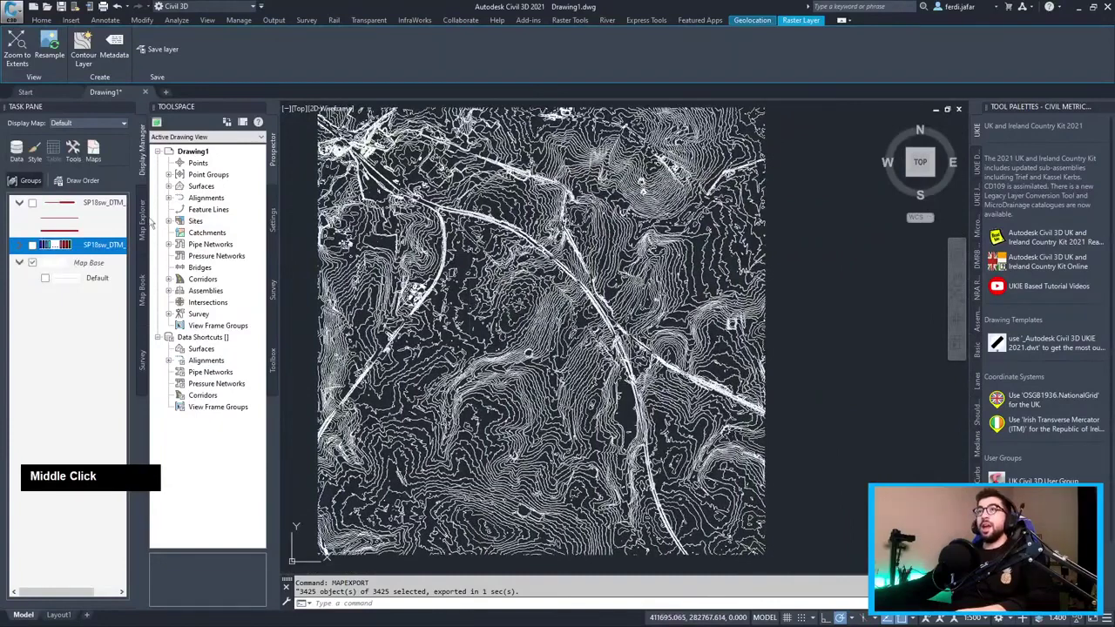
scroll(594, 402, down, 2)
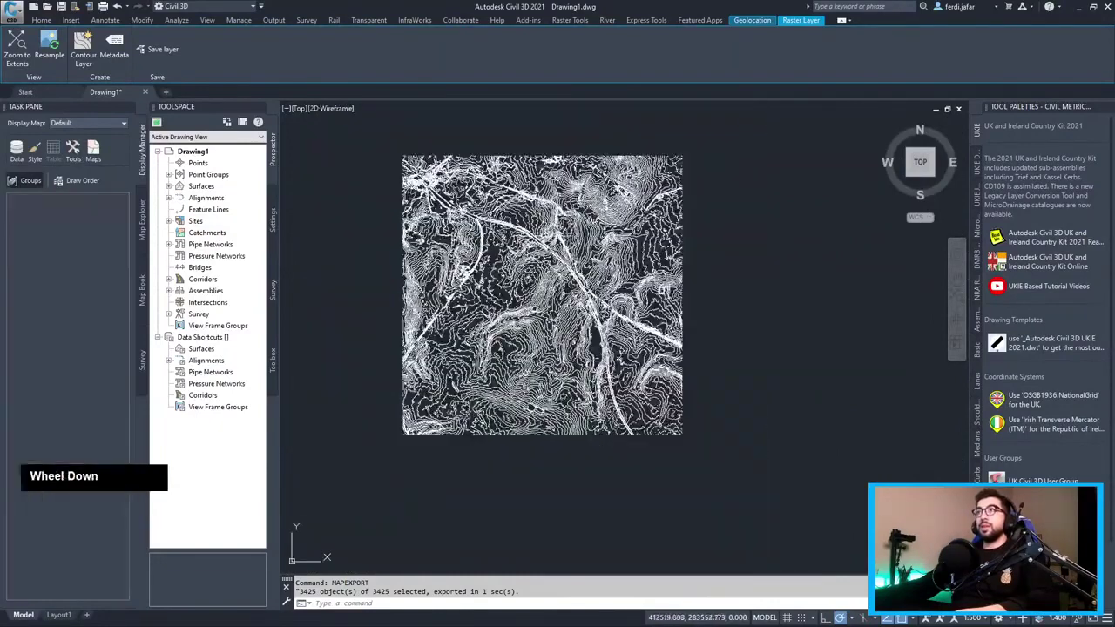
click(710, 145)
click(364, 483)
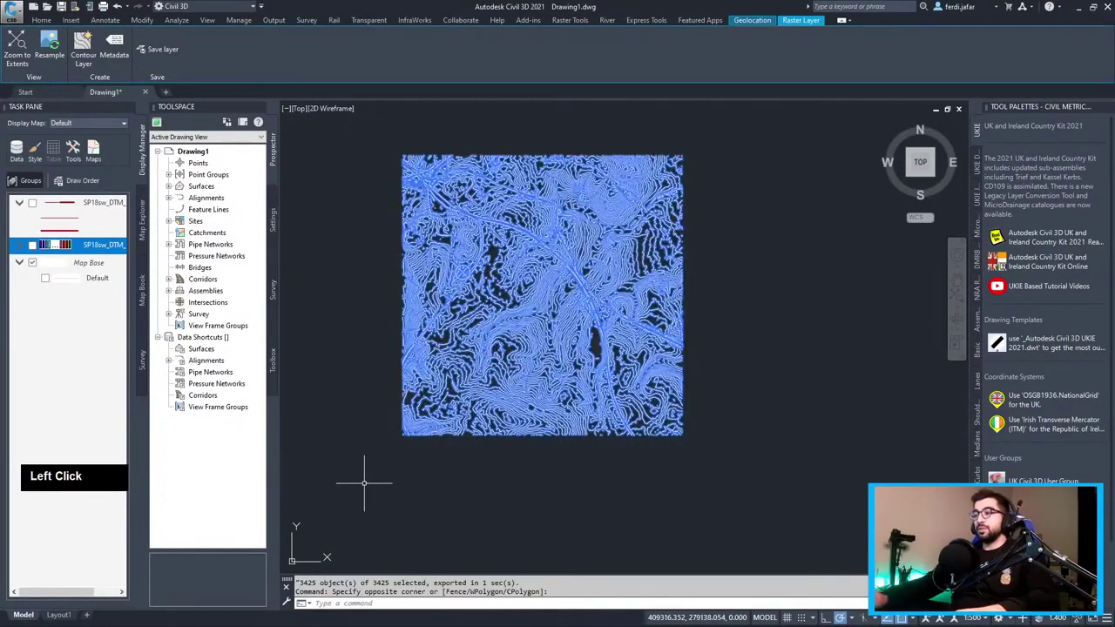
key(Delete)
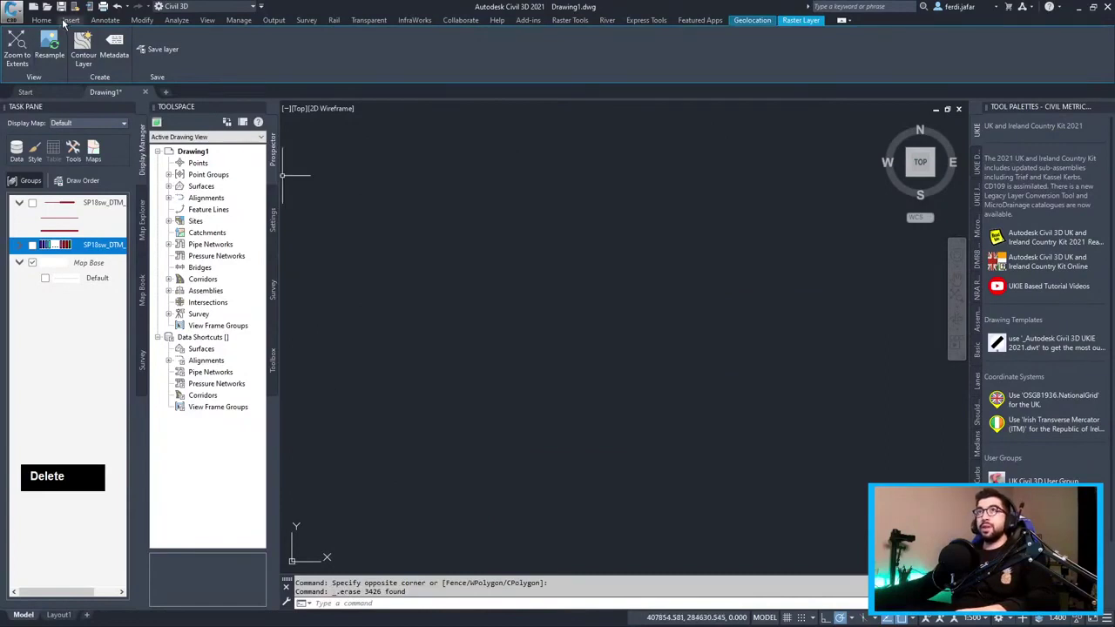
Start creating a surface from GIS data and try to paste the clipboard text as the surface name.
click(45, 21)
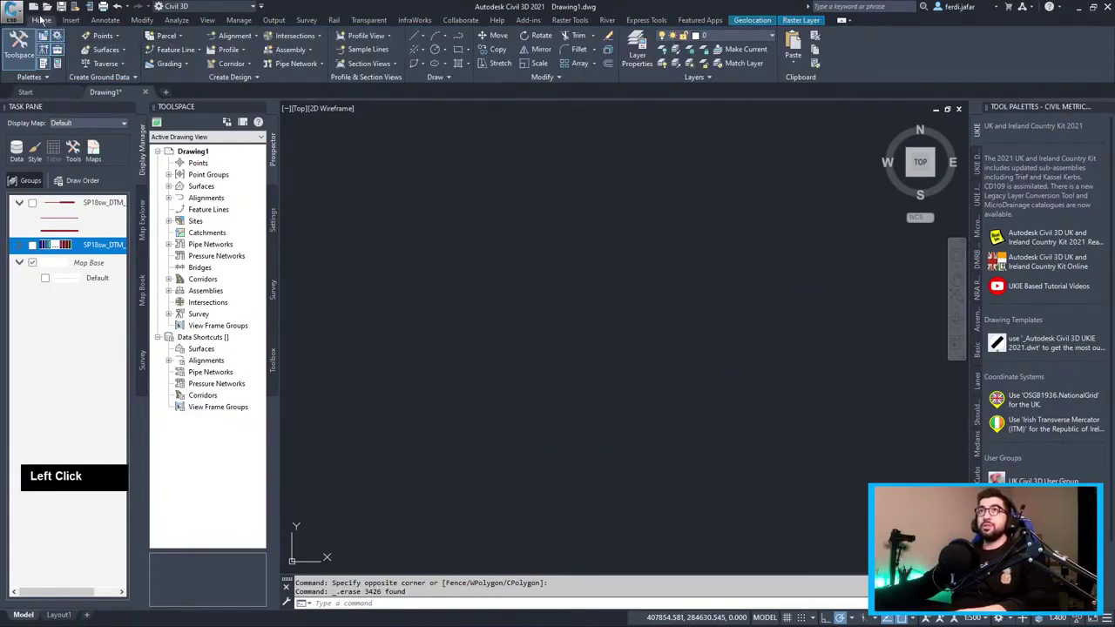
click(124, 51)
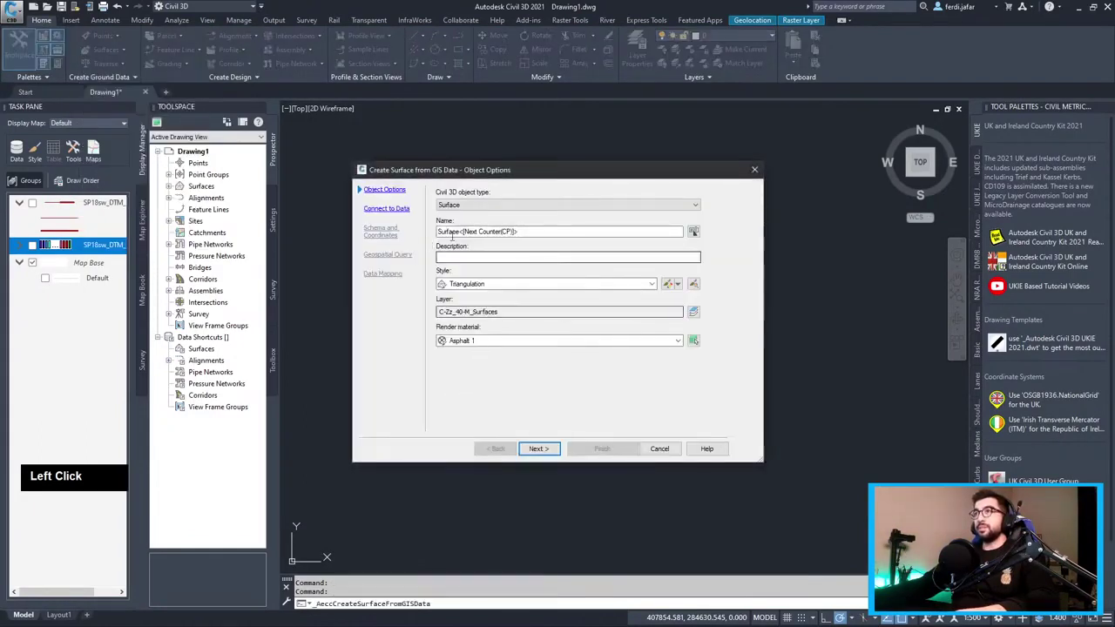
click(366, 235)
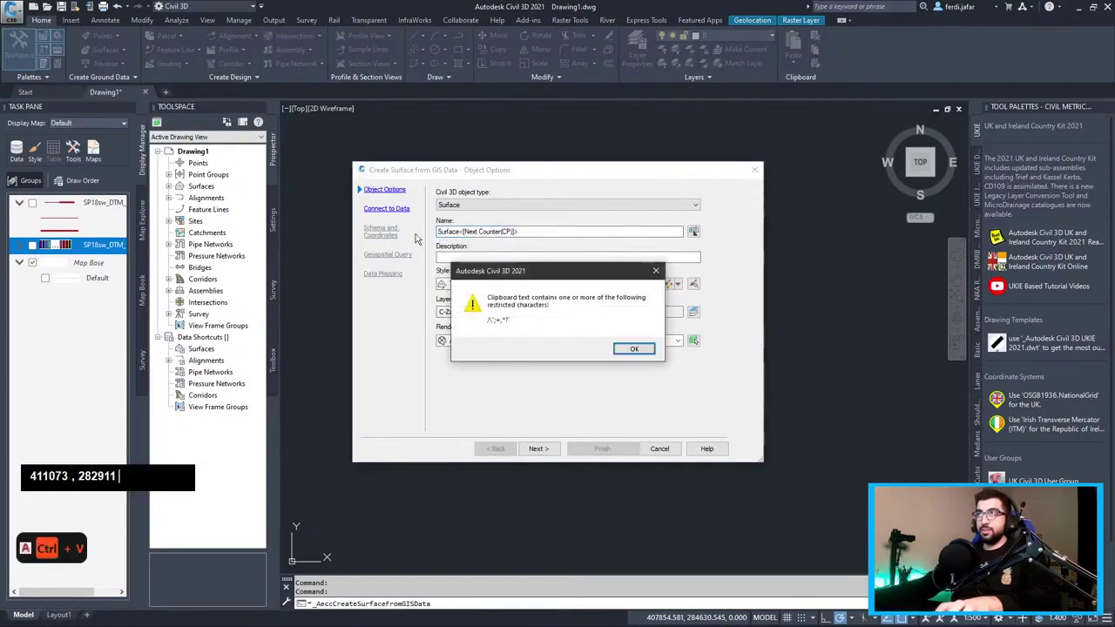
click(635, 346)
Switch to File Explorer and copy the name of the LIDAR-DTM-1m-2019-SP18sw folder inside TY0015-Civil3D_DTM.
key(alt+Tab)
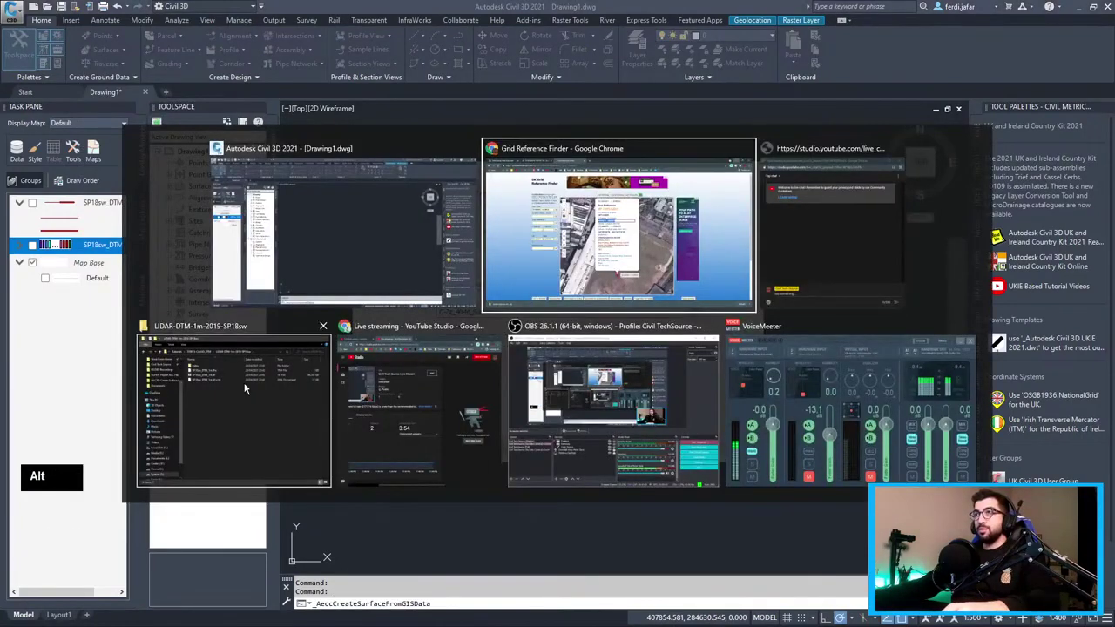
alt+click(236, 410)
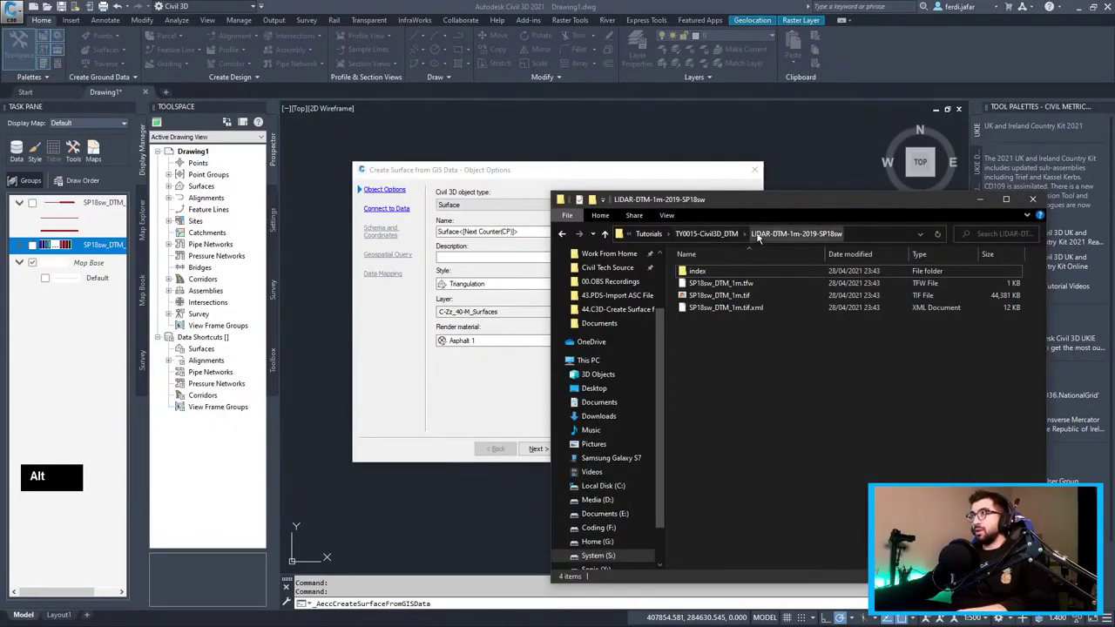
click(758, 233)
key(F2)
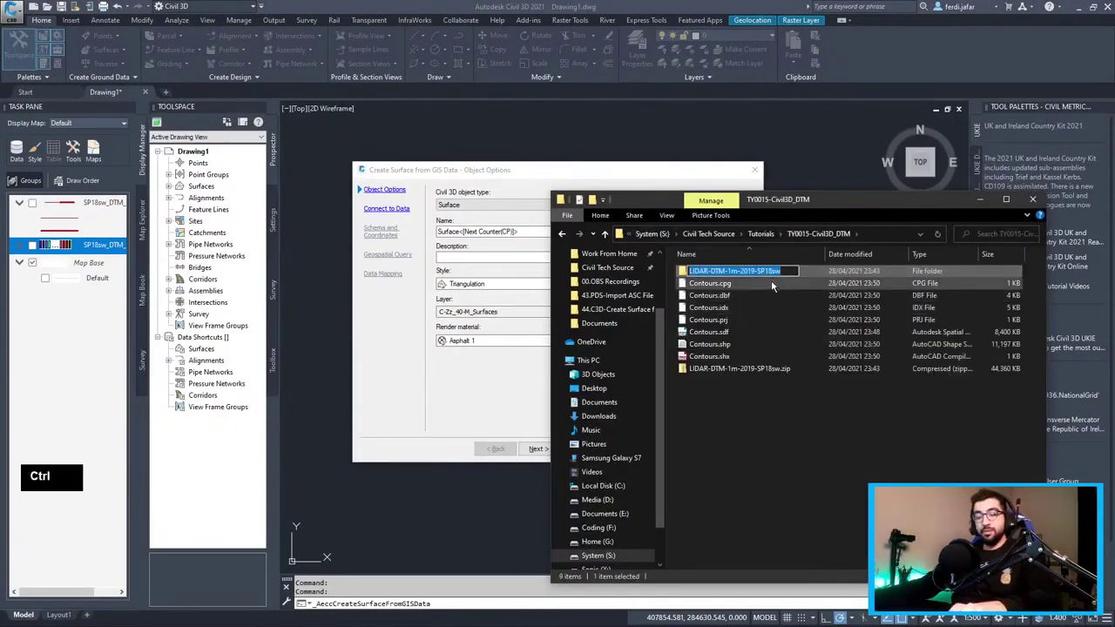
key(ctrl+c)
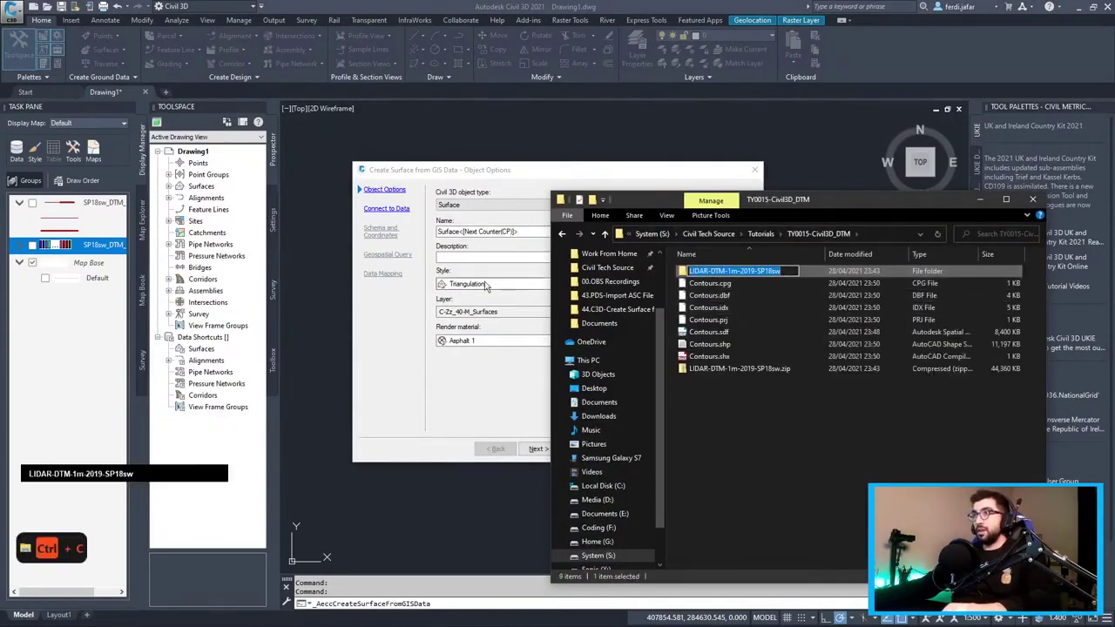
Back in Civil 3D, set the surface description to "Existing from - LIDAR-DTM-1m-2019-SP18sw".
click(483, 254)
text(Ex)
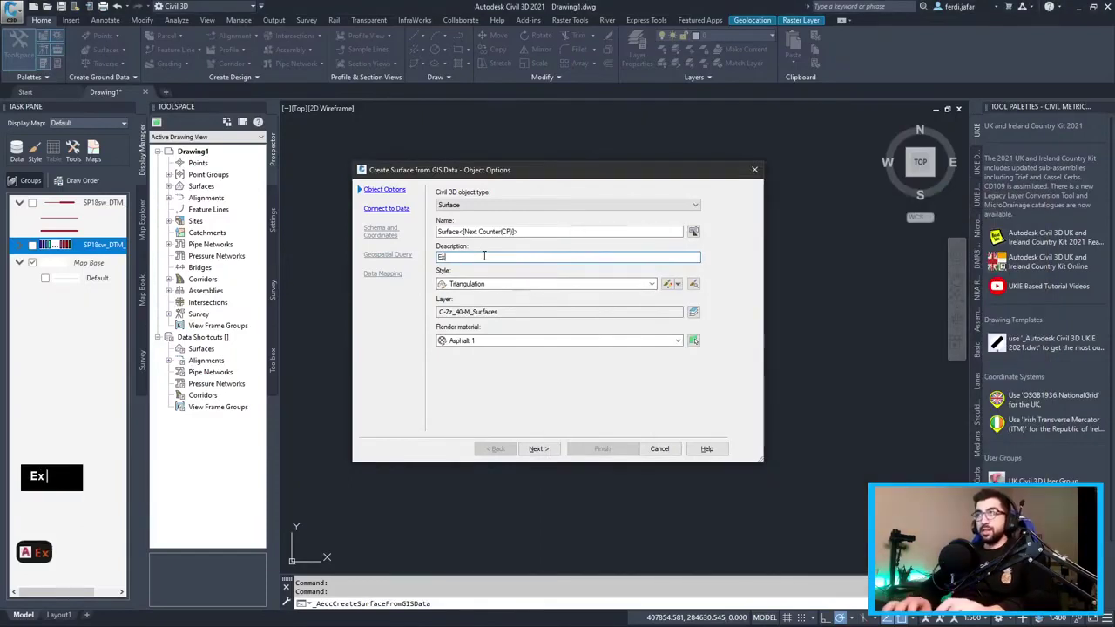
text(isting from -)
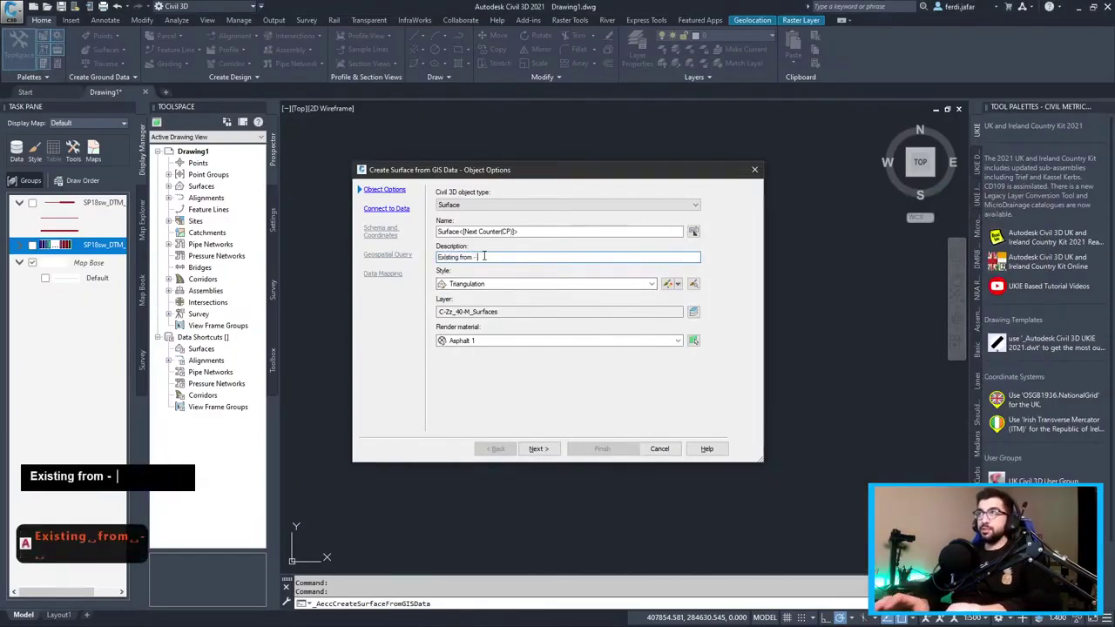
key(ctrl+v)
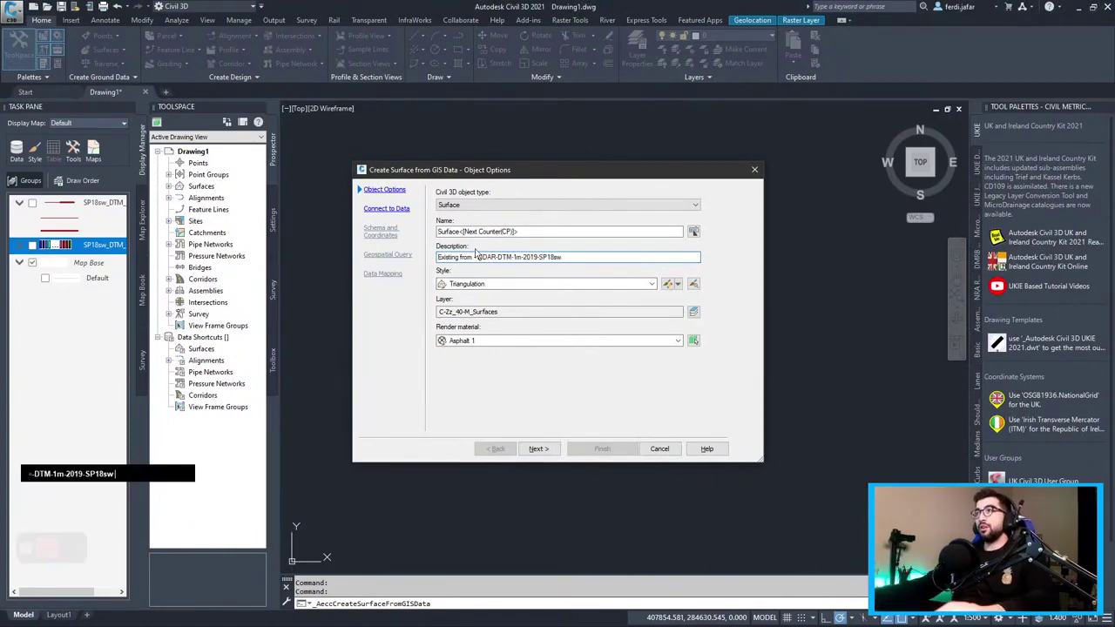
Set the surface style to Contours 1m and 5m and the render material to Grass - Short.
click(507, 283)
click(507, 283)
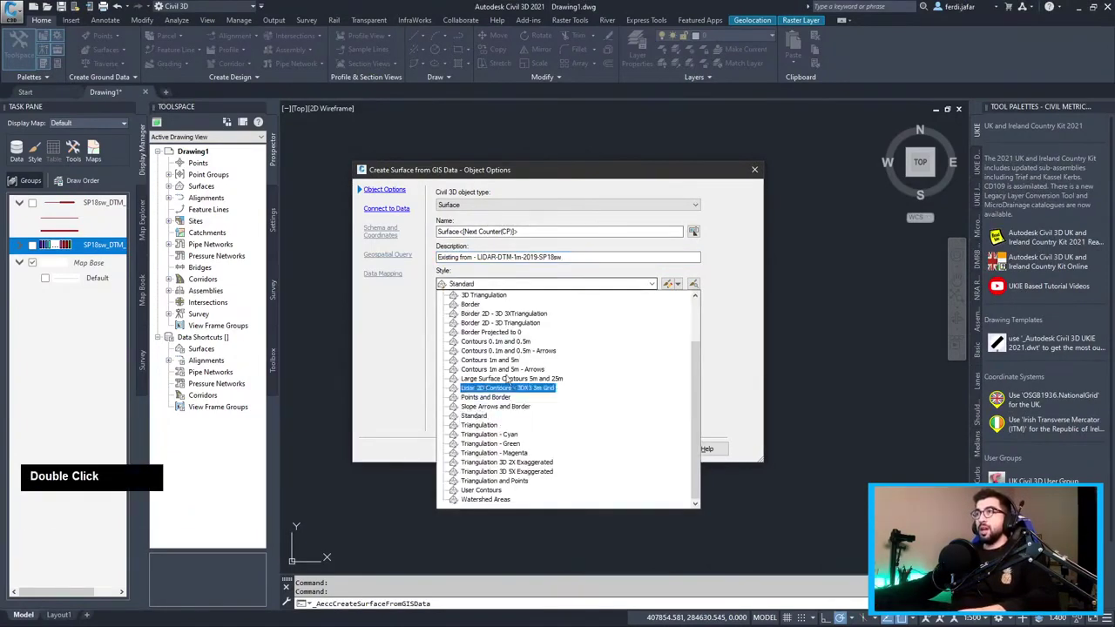
click(509, 361)
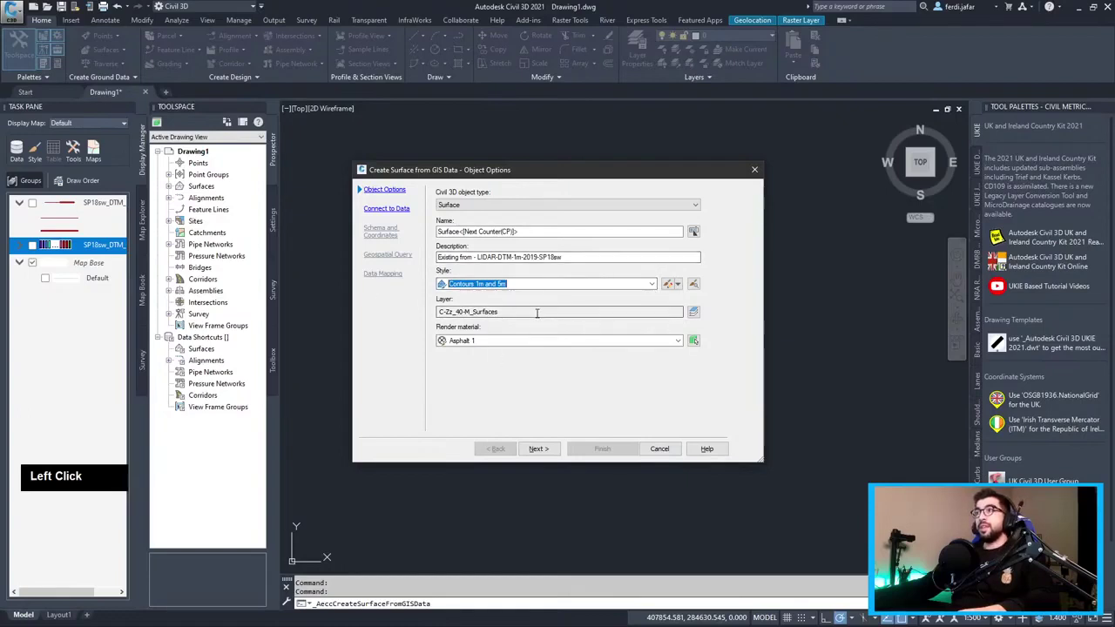
click(603, 341)
click(479, 454)
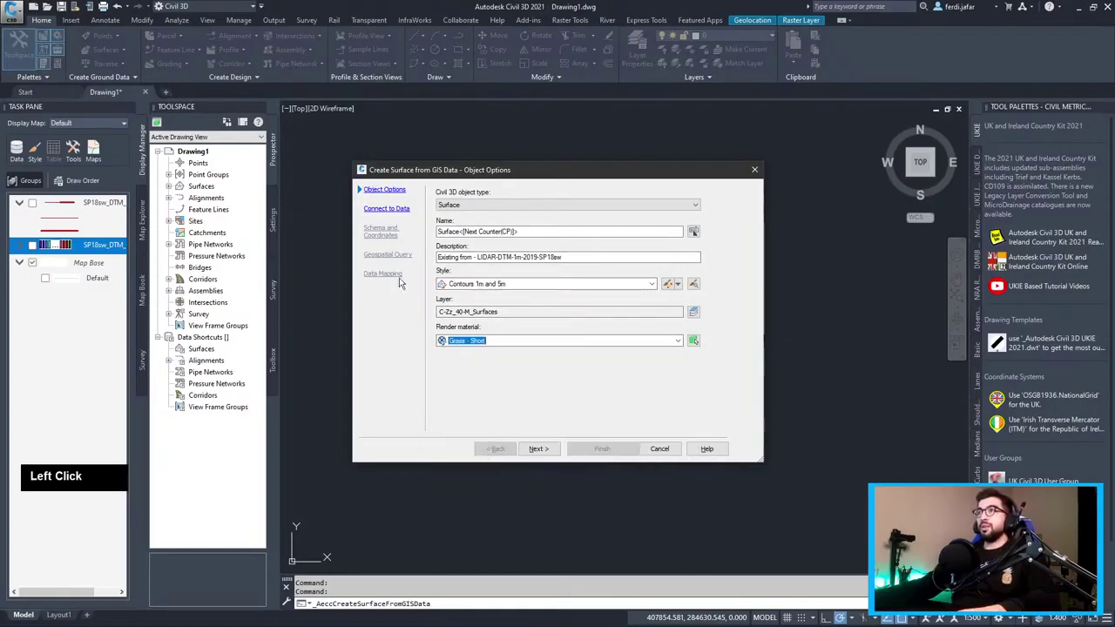
Change the surface's render material to Orange and choose SHP as the data source type.
click(499, 342)
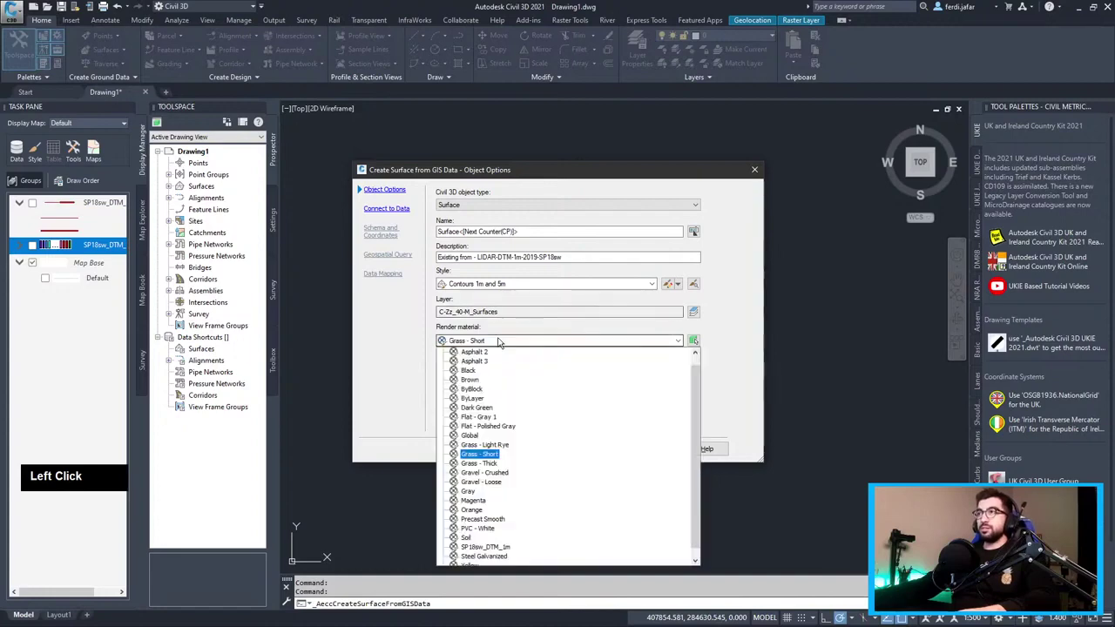
click(473, 510)
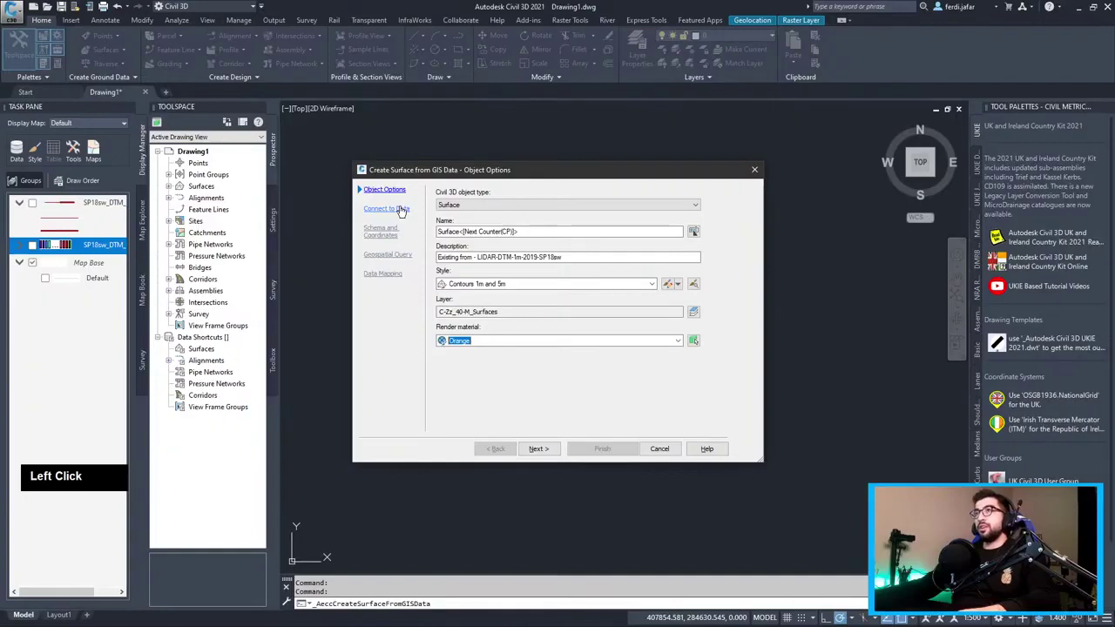
click(399, 209)
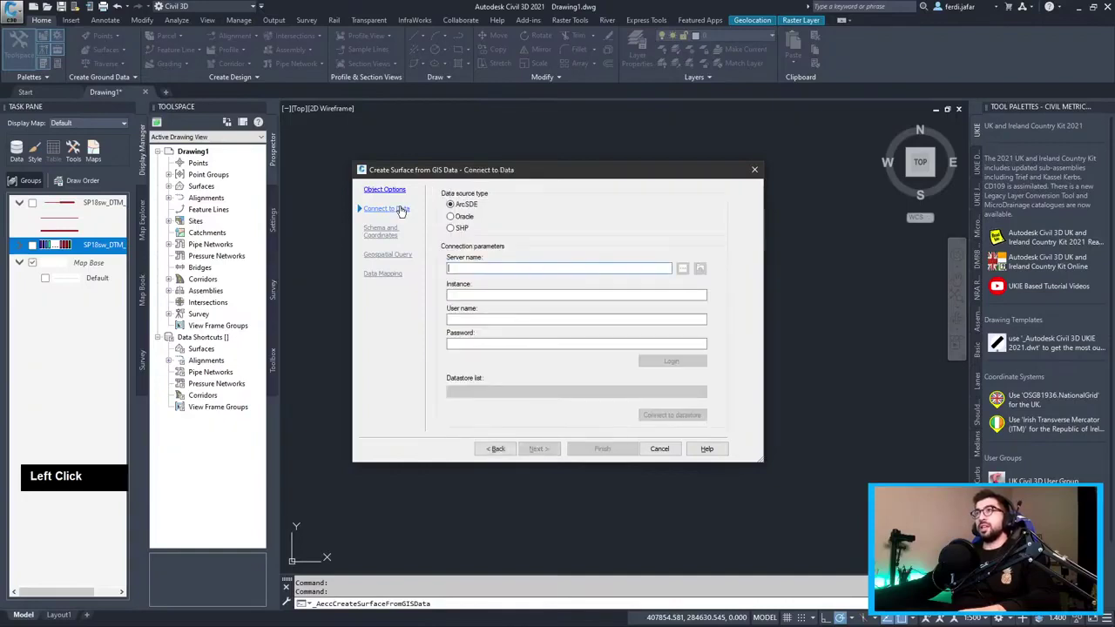
click(462, 229)
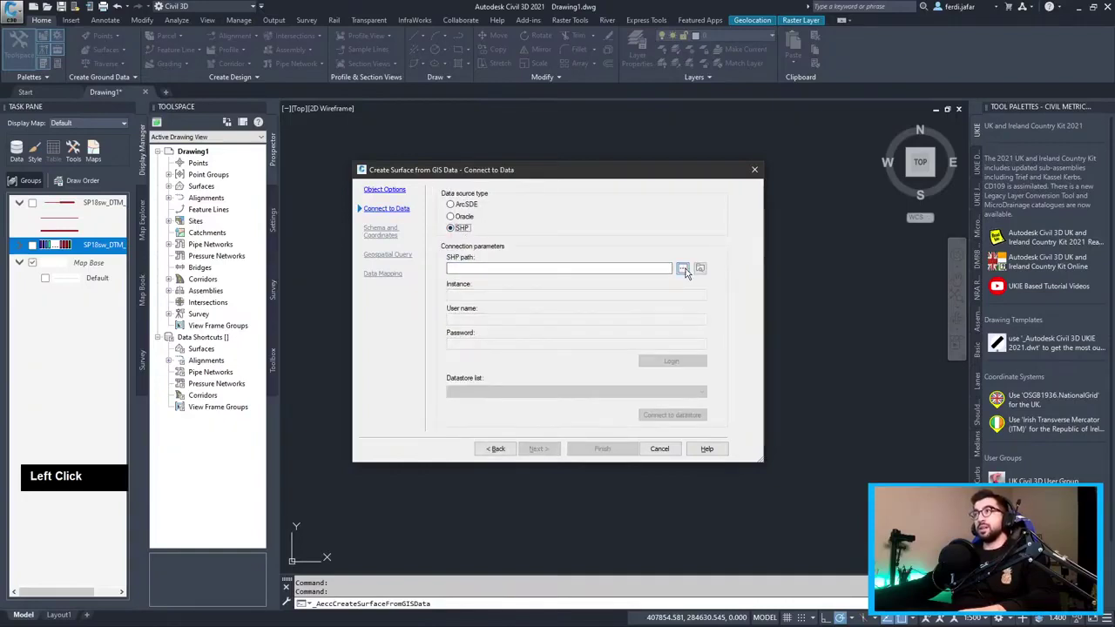
Connect to Contours.shp in the TY0015-Civil3D_DTM folder and include its Contours feature class in the surface data.
click(682, 268)
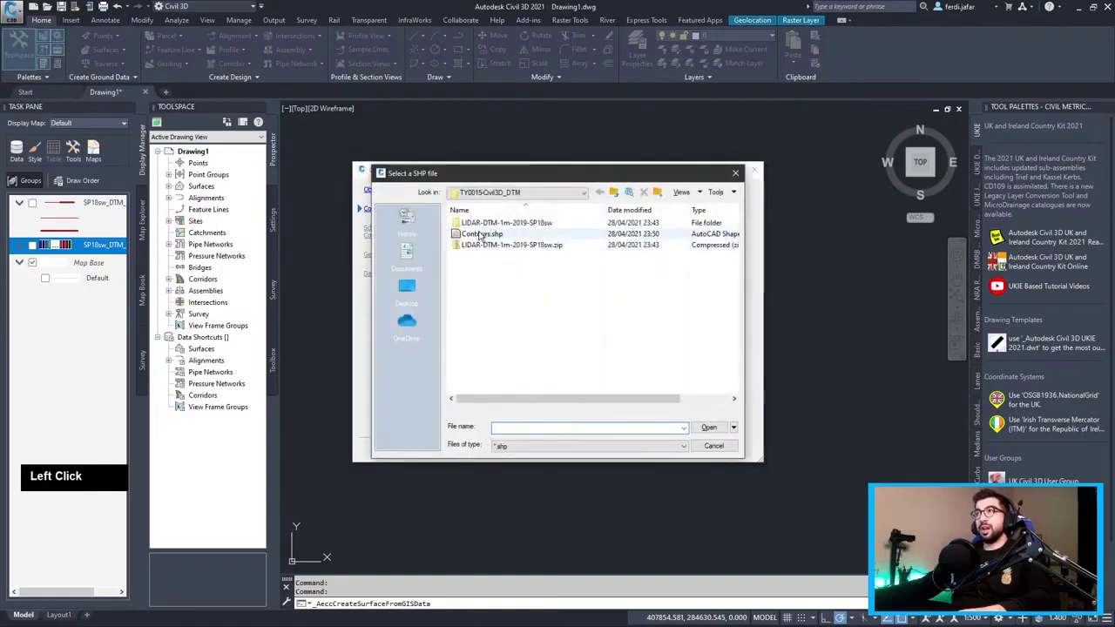
click(481, 234)
click(709, 428)
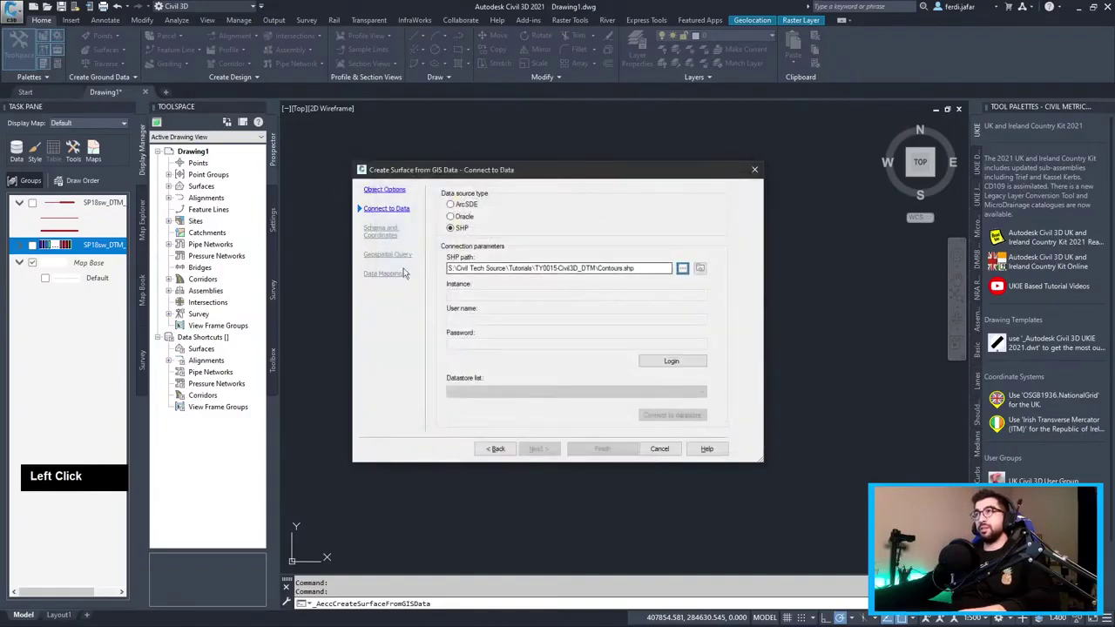
click(671, 361)
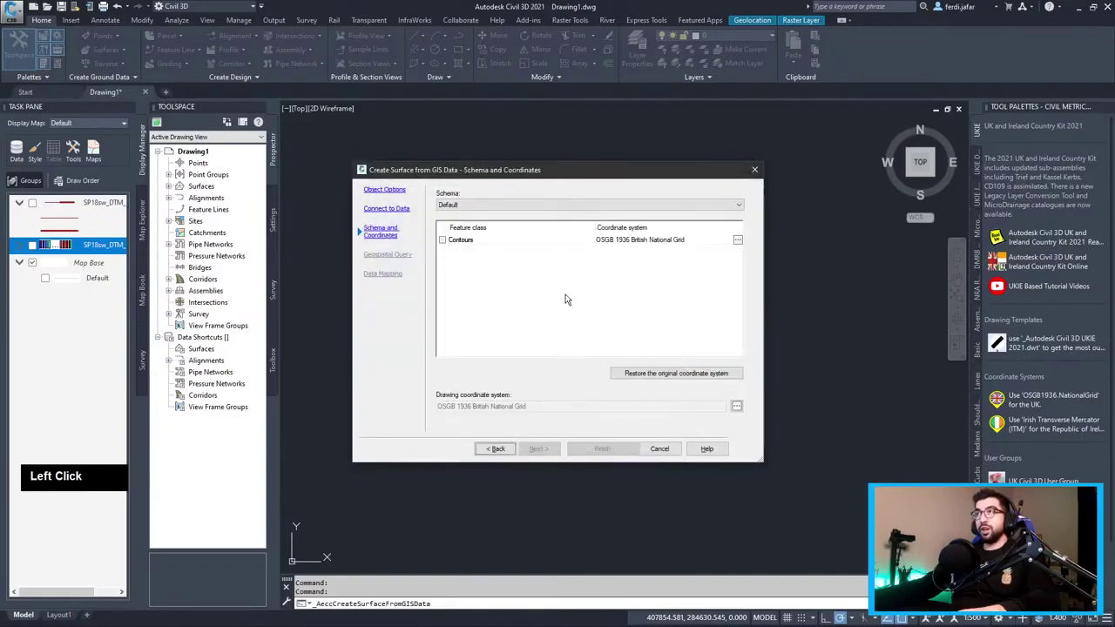
click(442, 240)
click(442, 241)
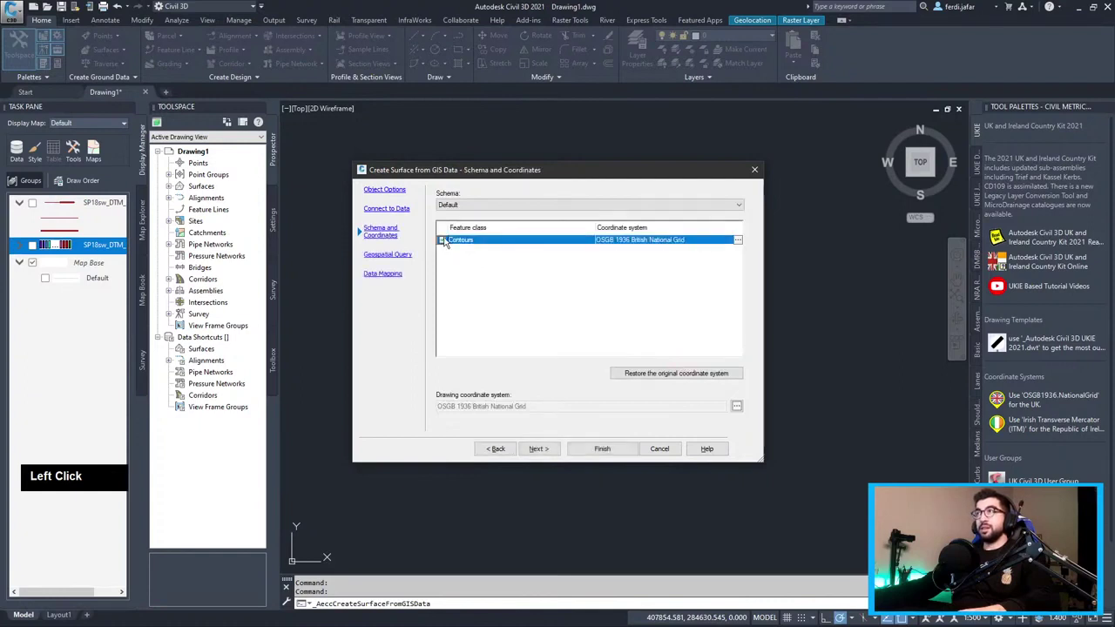
Include the Contours feature class with OSGB 1936 British National Grid coordinates and turn off the area-of-interest definition for the geospatial query.
click(442, 240)
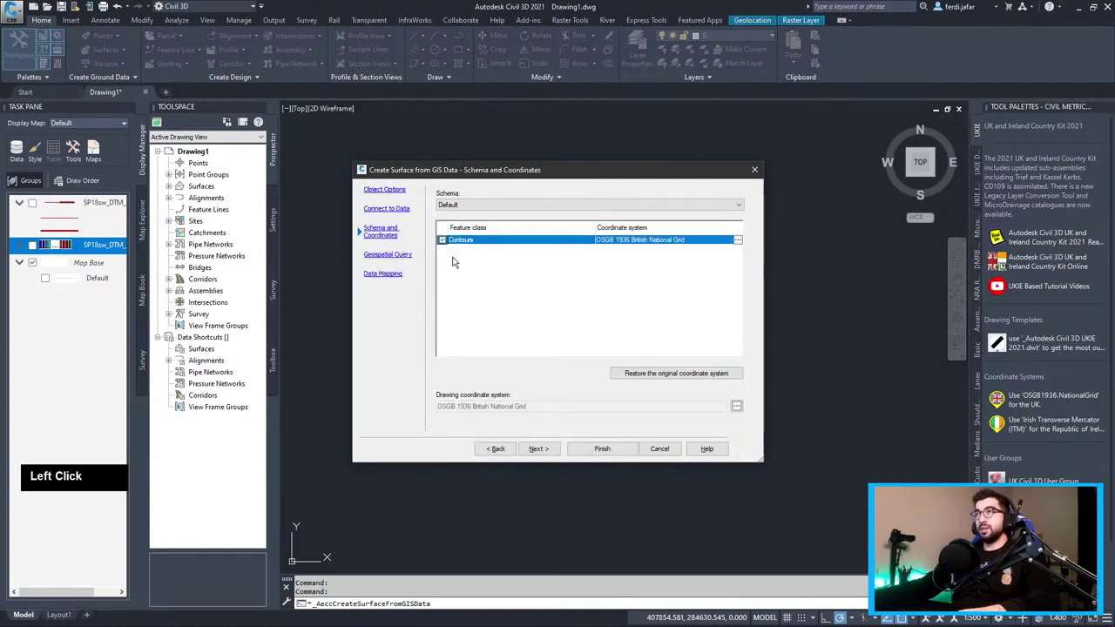
click(738, 240)
click(622, 400)
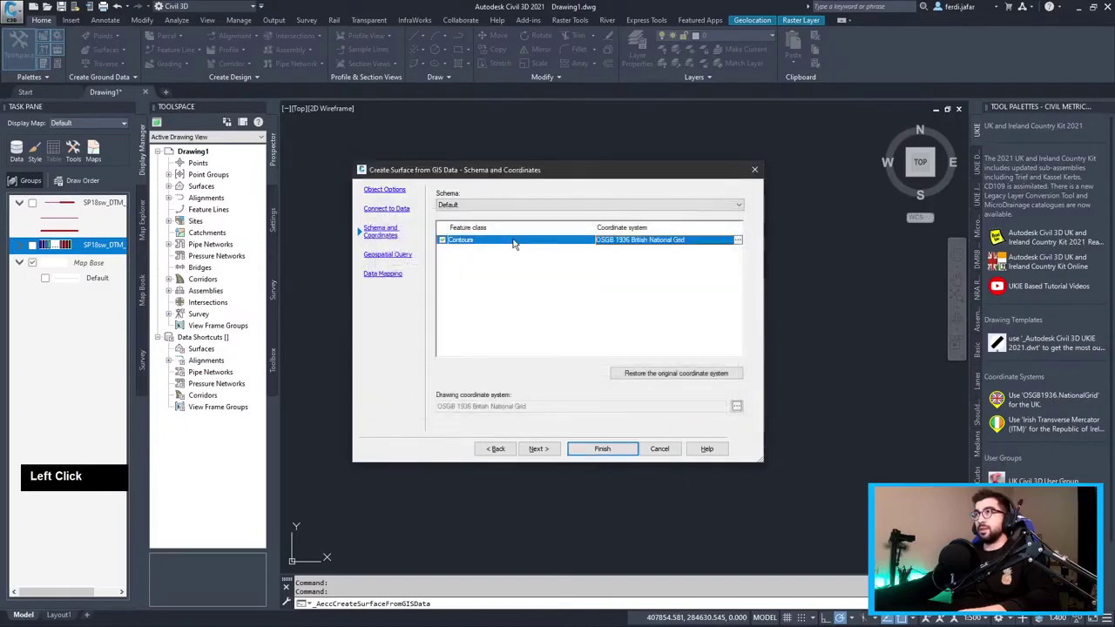
click(390, 257)
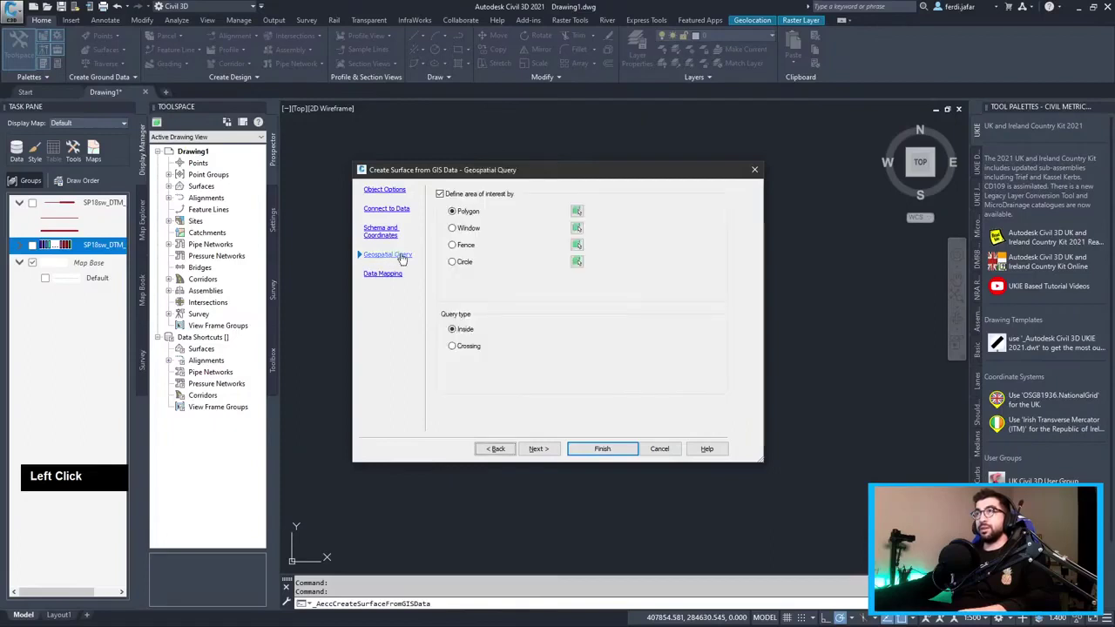
click(440, 194)
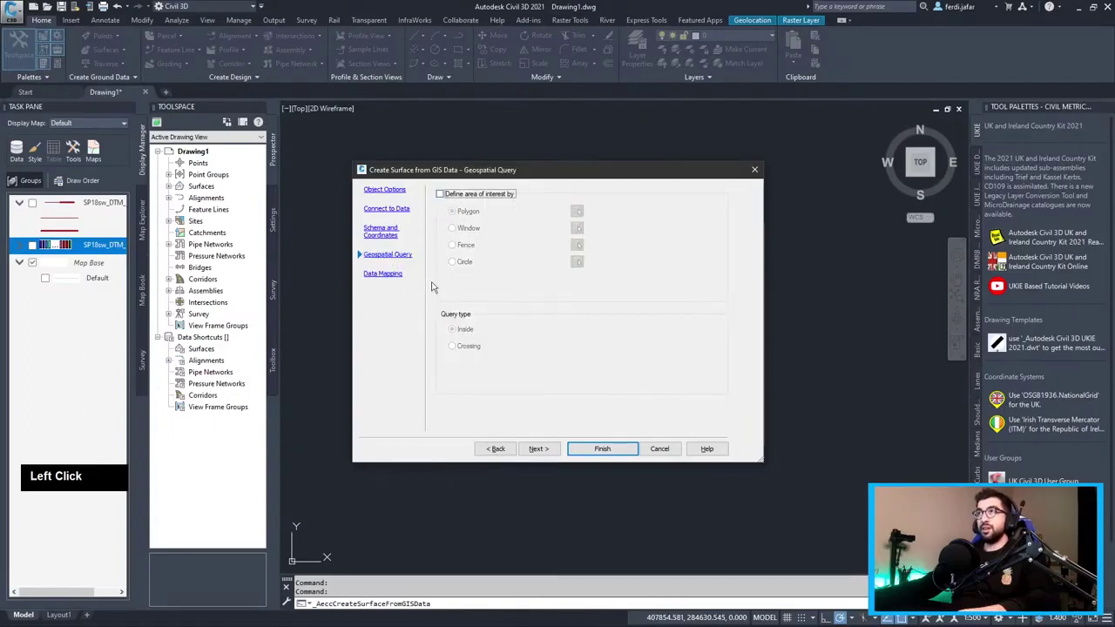
Map the Elevation GIS field to the Civil 3D Elevation property and finish creating the surface from the GIS data.
click(384, 275)
click(523, 244)
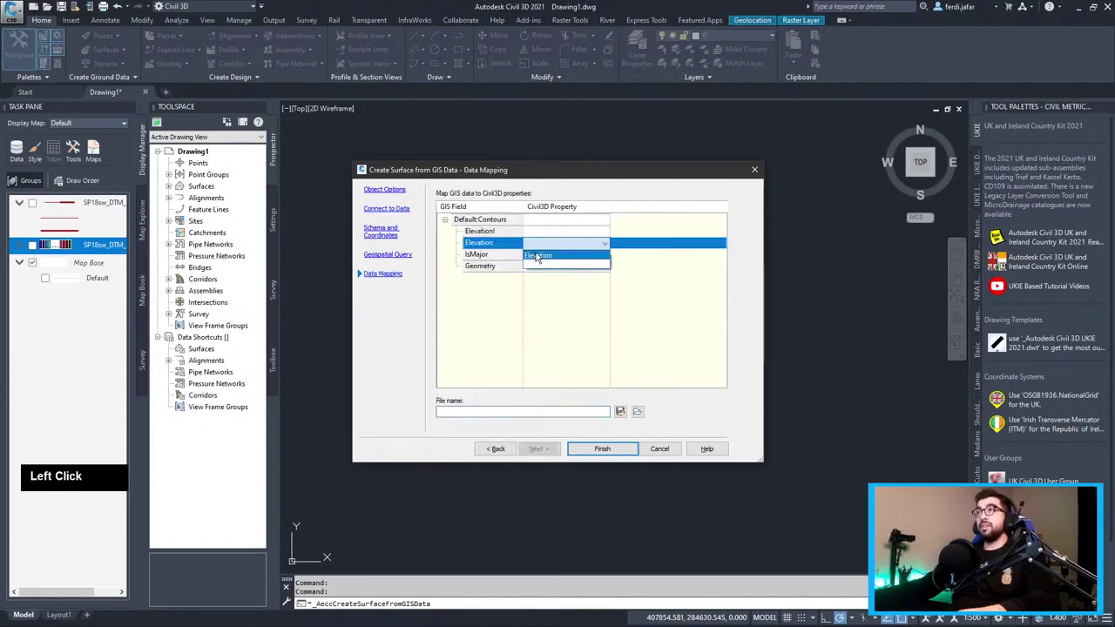
click(537, 256)
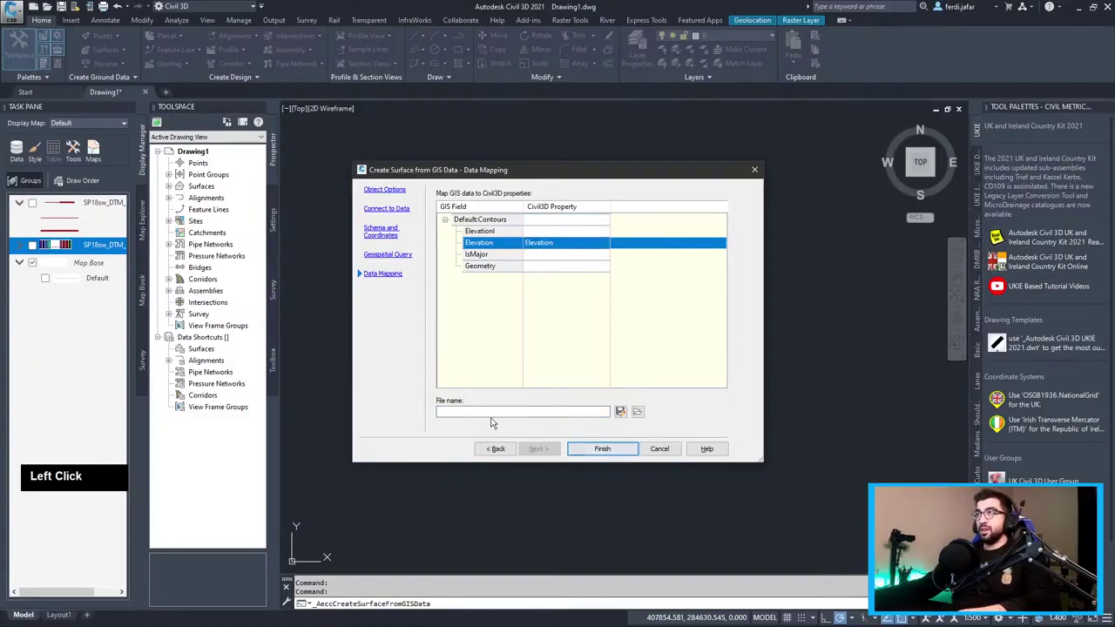
click(610, 457)
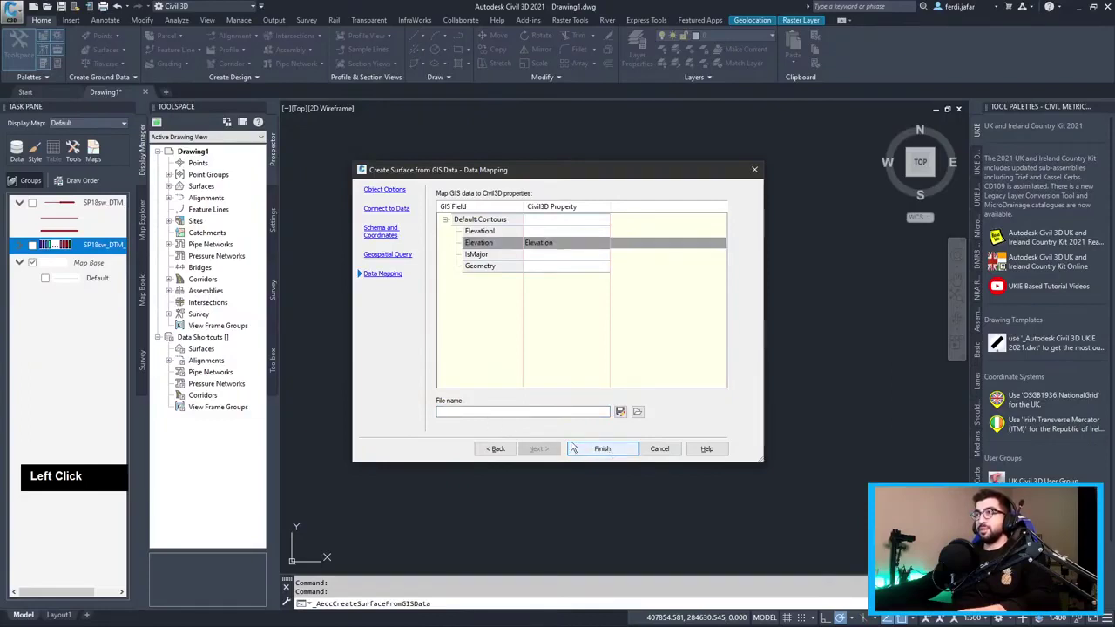
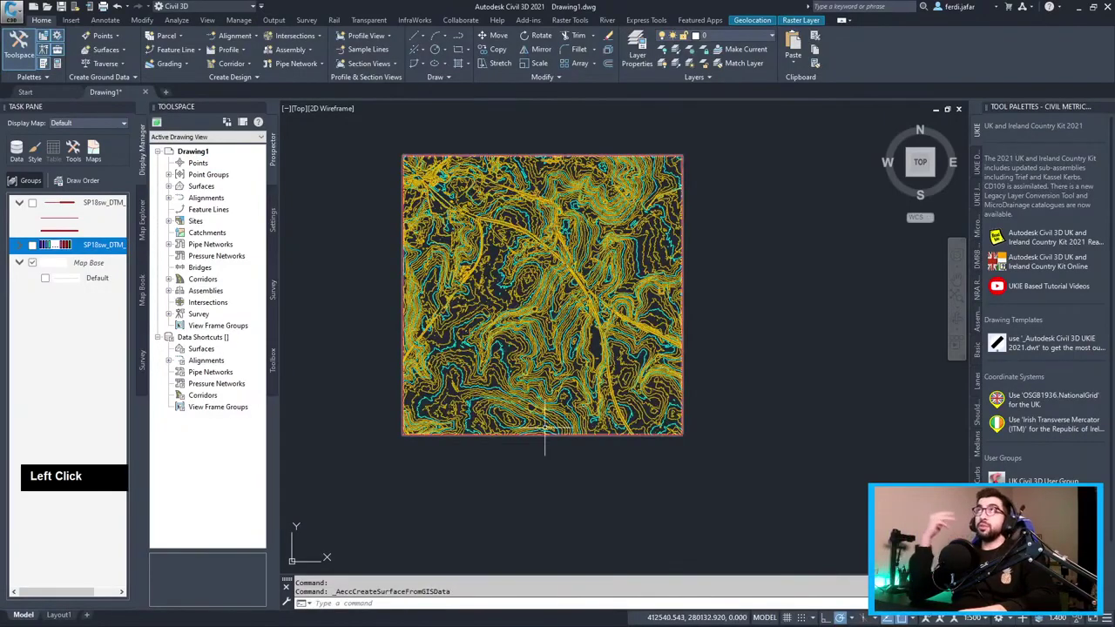
Examine the new contour surface in the Object Viewer, orbiting it into a shaded 3D view, and return to the drawing.
mouse_move(545, 429)
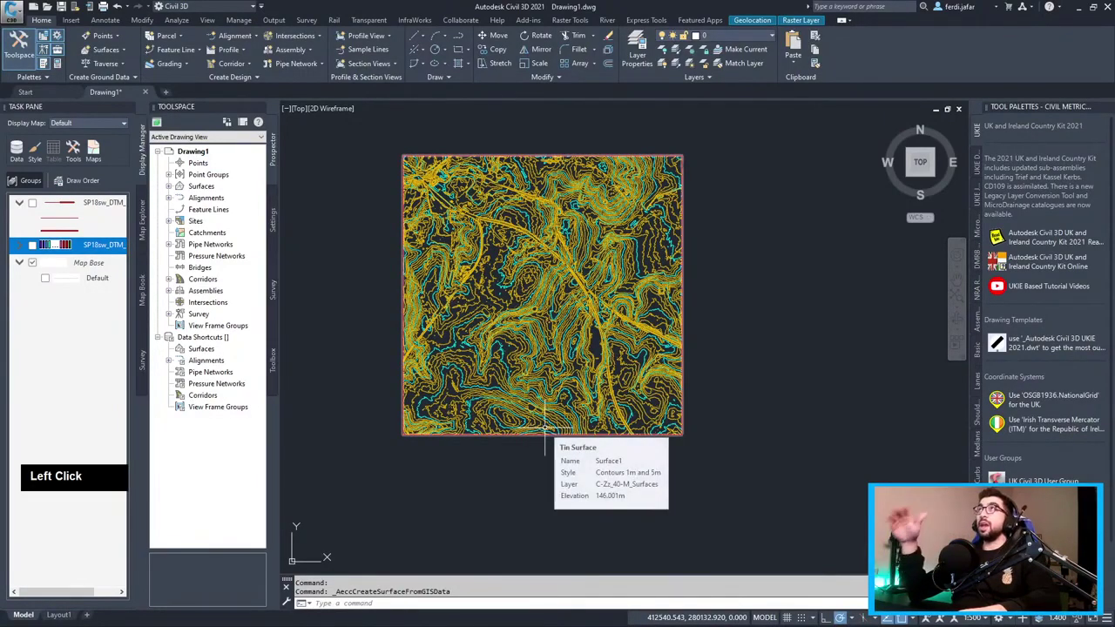
scroll(566, 348, up, 6)
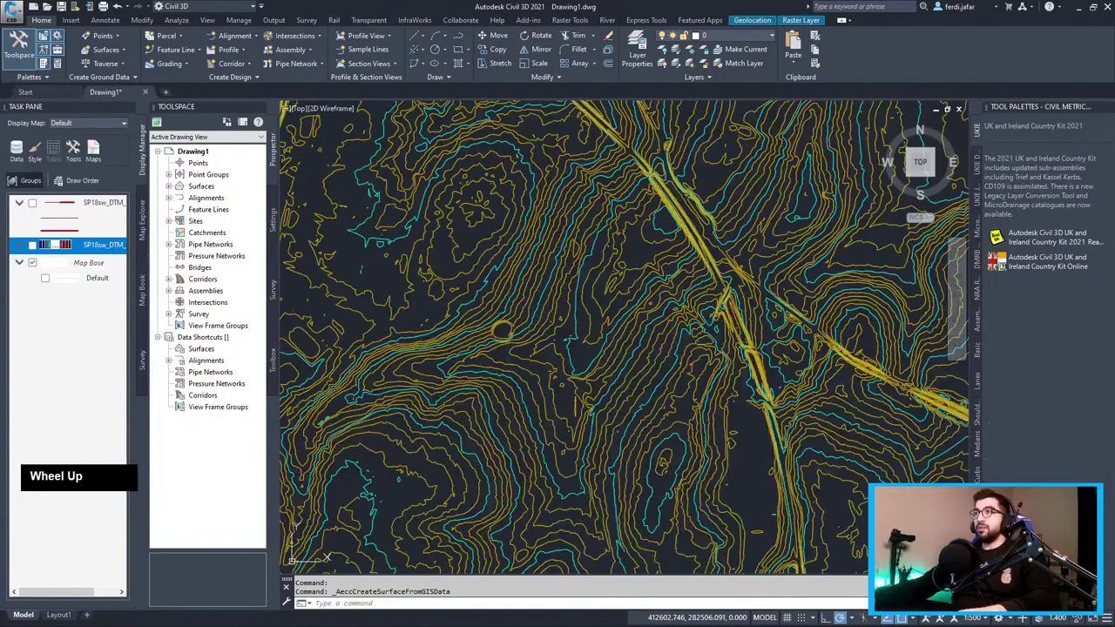
scroll(575, 331, down, 5)
scroll(587, 309, up, 5)
scroll(587, 308, down, 4)
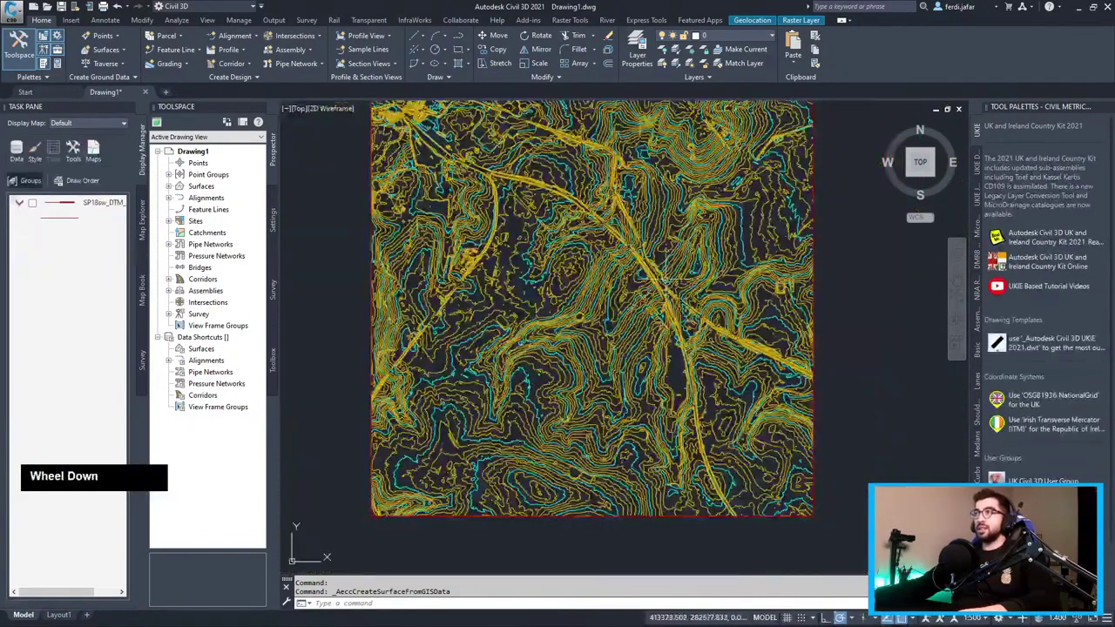
click(407, 385)
right_click(676, 378)
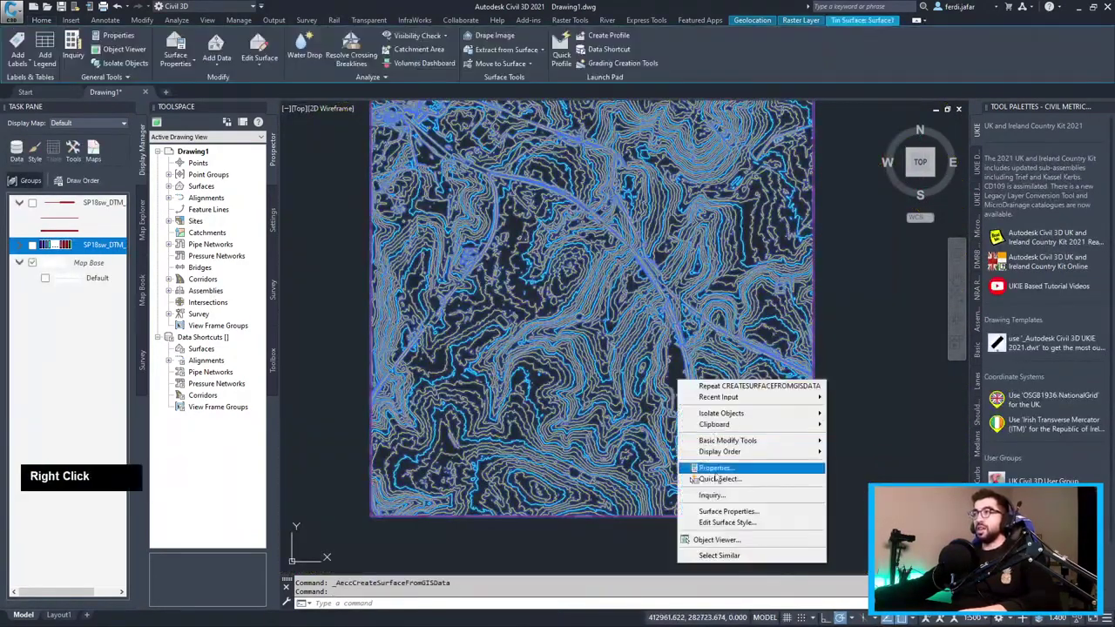
click(704, 513)
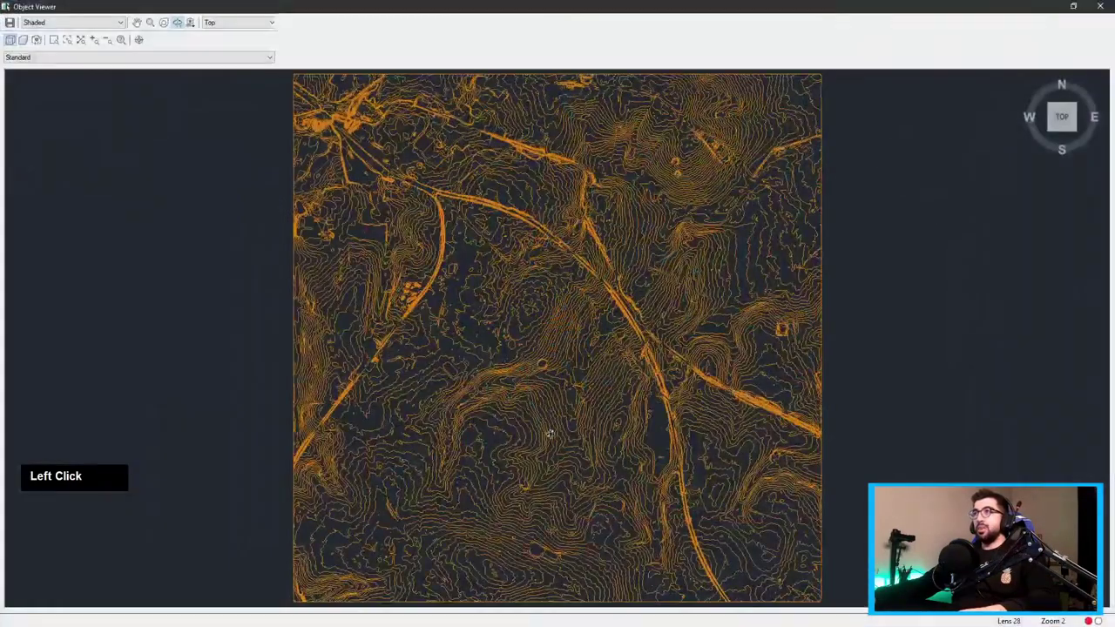
drag(550, 433, 570, 230)
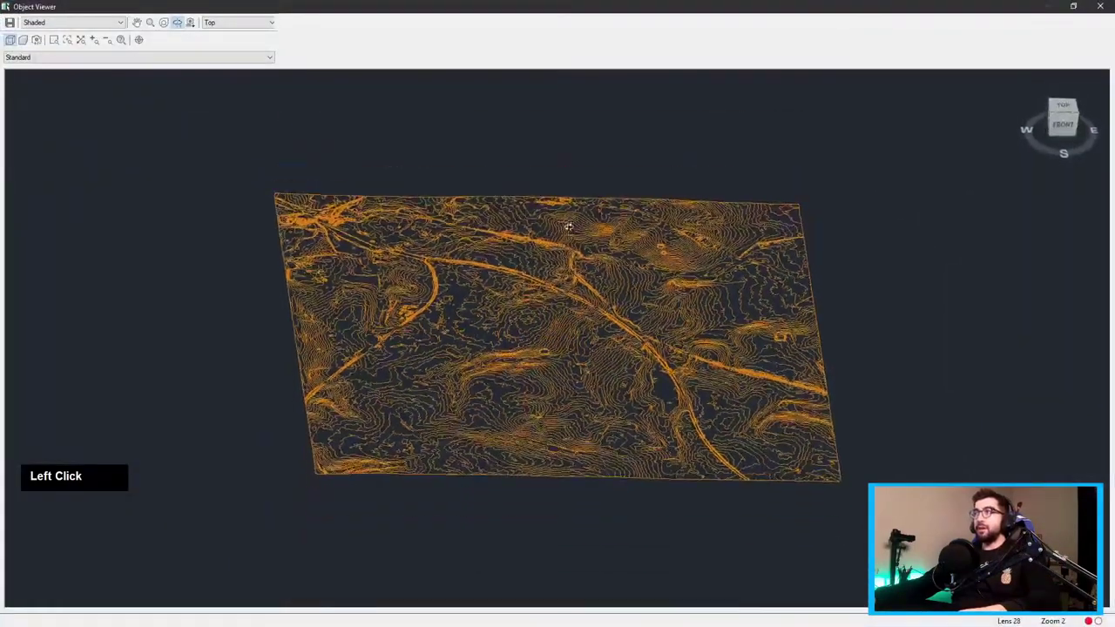
drag(249, 155, 815, 122)
scroll(618, 368, up, 3)
scroll(815, 122, up, 3)
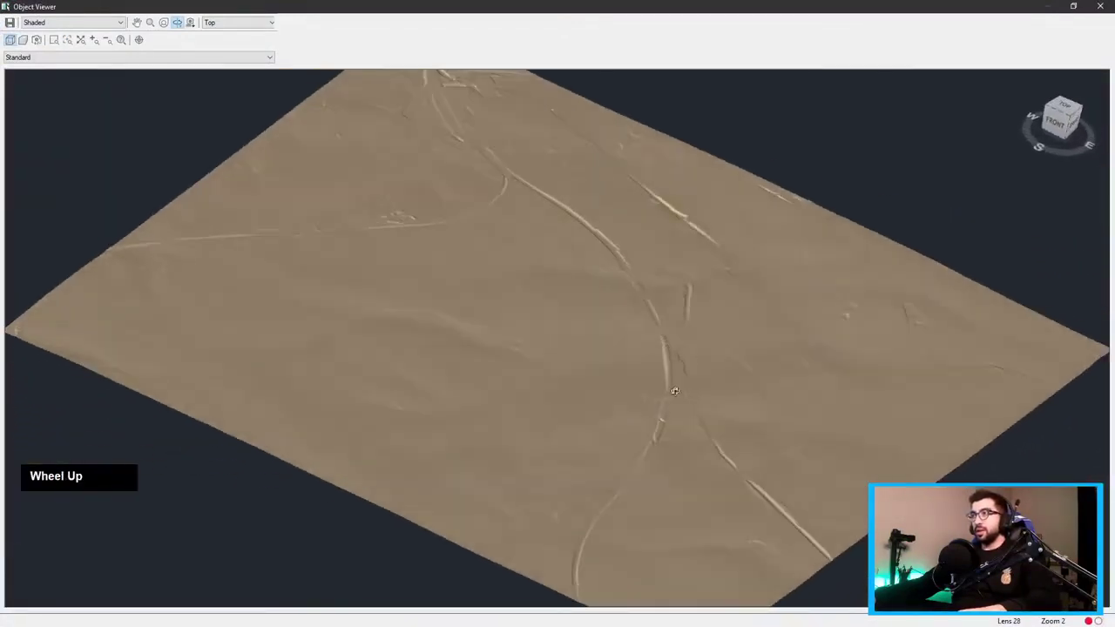
click(1101, 5)
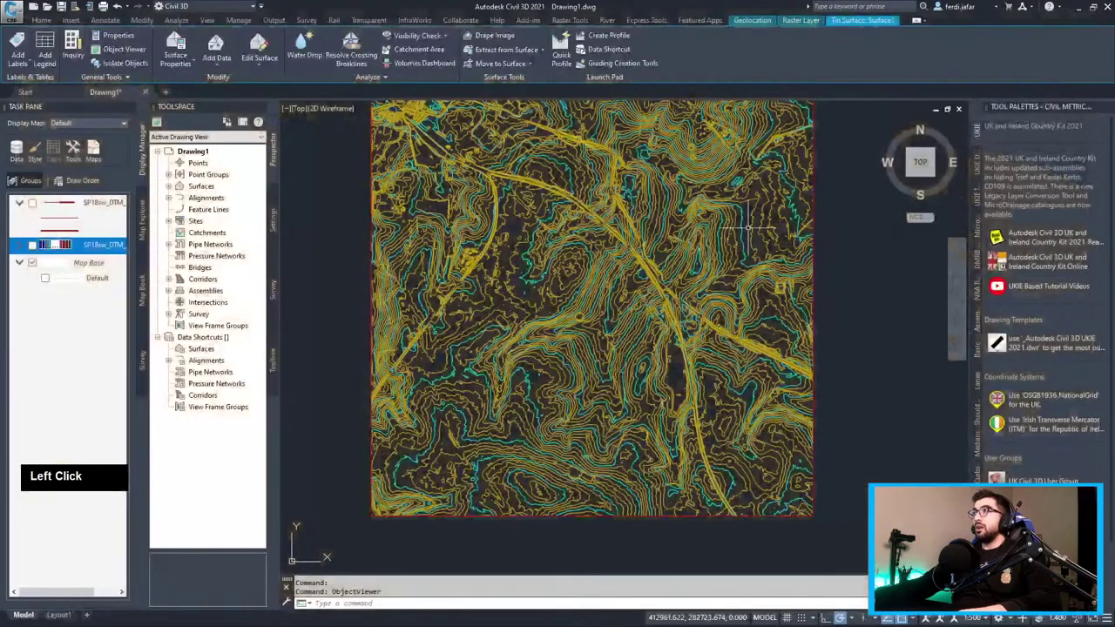
Regenerate the drawing to refresh the display of the surface contours.
scroll(421, 227, up, 3)
text(regen)
key(Return)
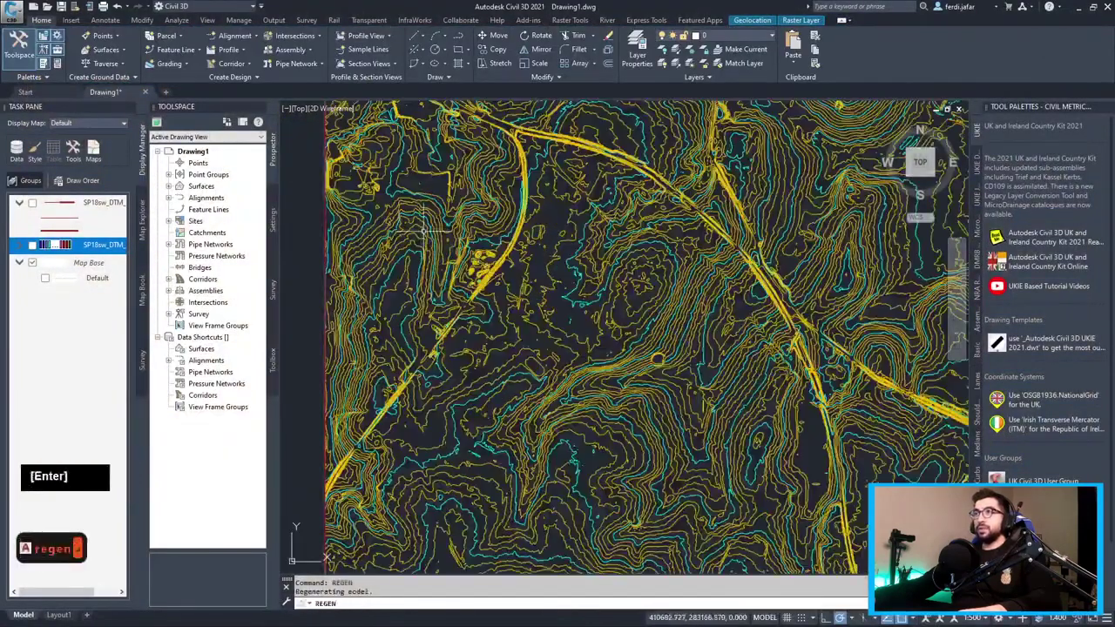
mouse_move(435, 219)
middle_down()
mouse_move(419, 292)
mouse_move(427, 386)
mouse_move(445, 376)
mouse_move(457, 296)
middle_up()
scroll(428, 386, up, 1)
scroll(429, 386, down, 1)
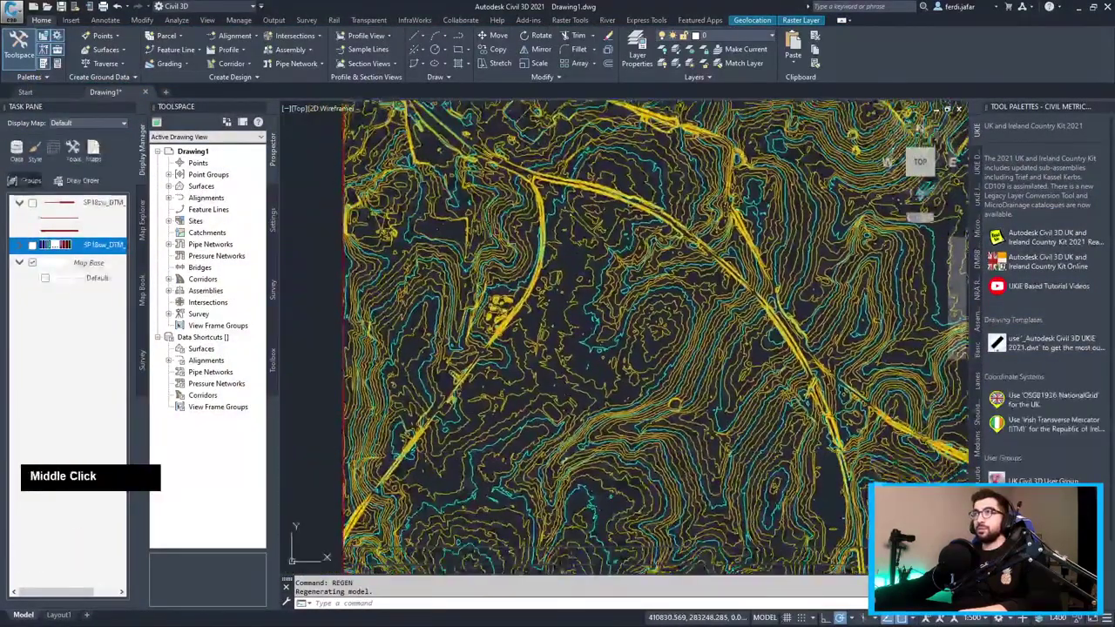
middle_drag(481, 511, 494, 364)
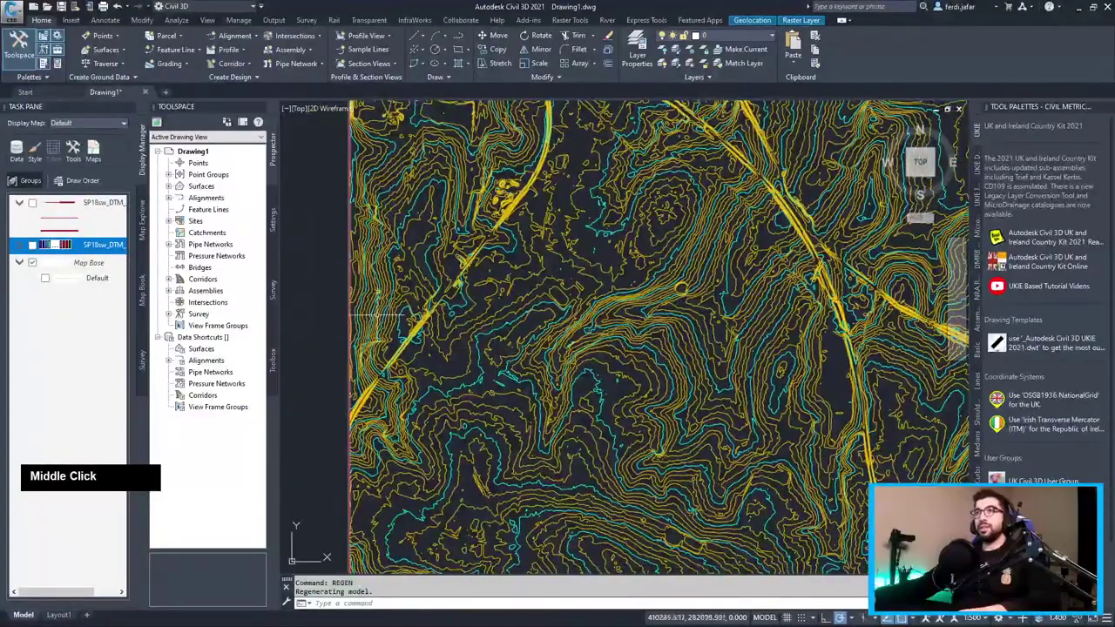
Find the earlier POINT entry in the command history and copy its coordinates 411073,282911.
key(F2)
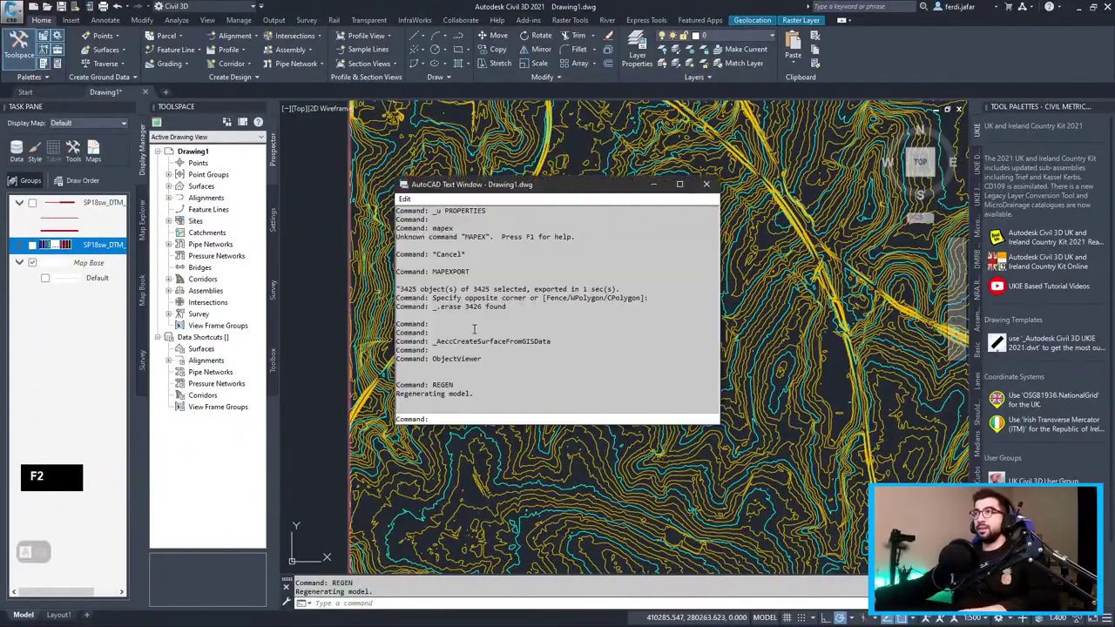
scroll(532, 340, up, 10)
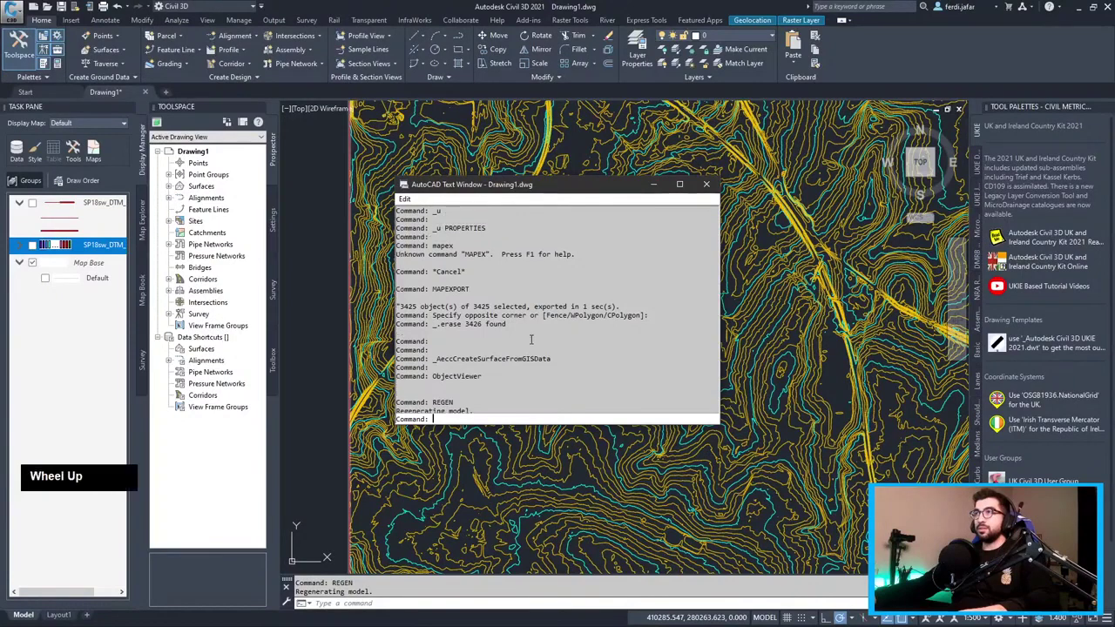
scroll(609, 335, up, 10)
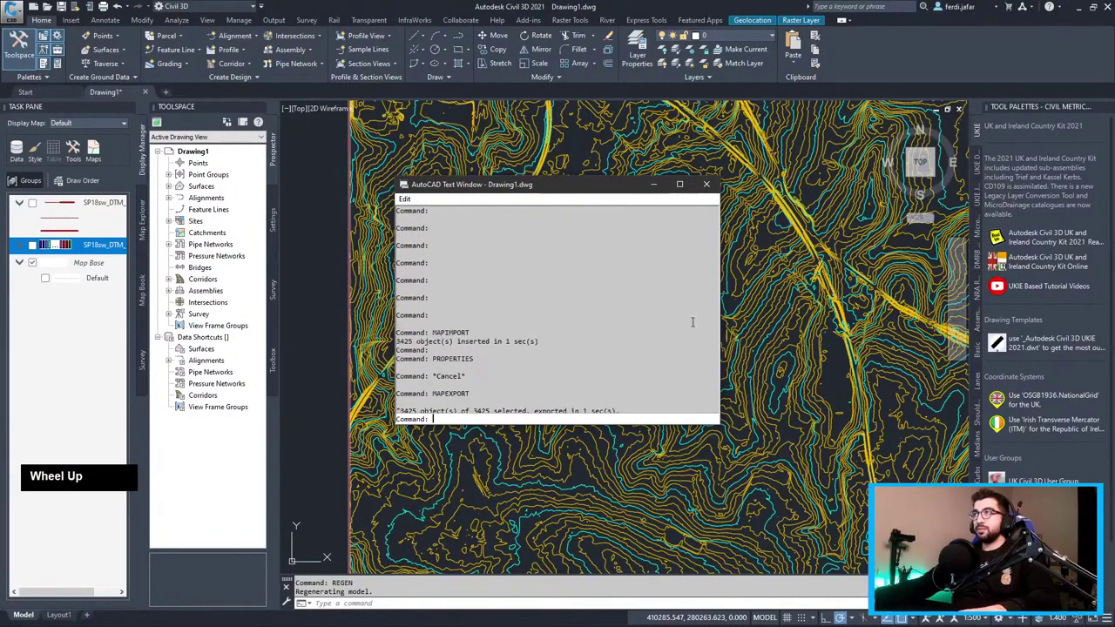
middle_click(650, 314)
scroll(649, 287, up, 10)
scroll(646, 285, up, 3)
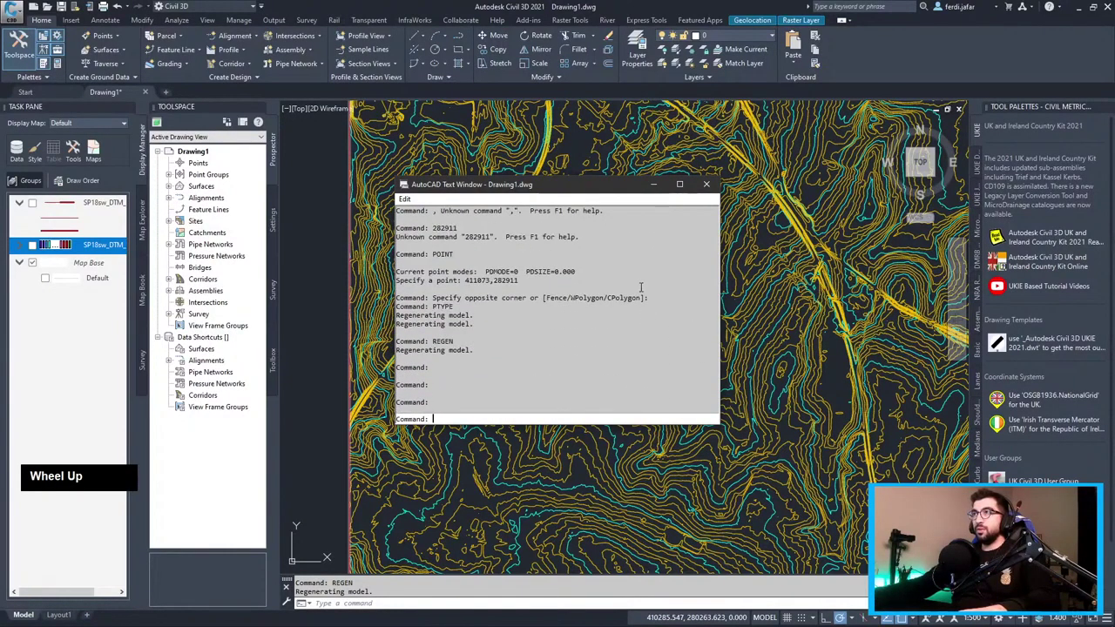
drag(518, 282, 476, 281)
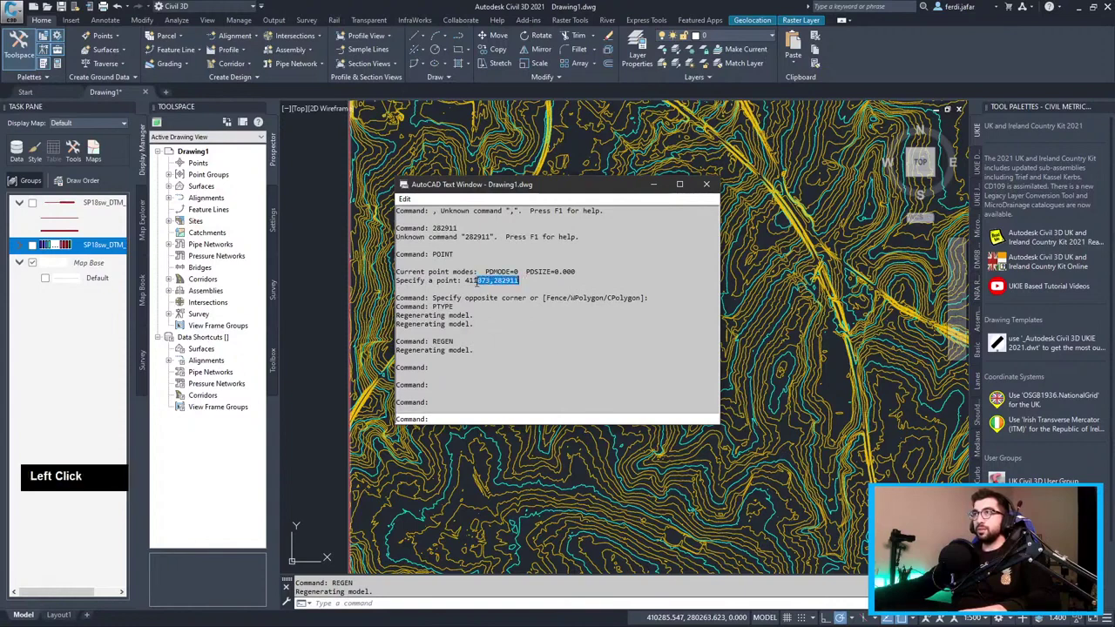
key(ctrl+c)
Place a point at 411073,282911, close the command history, and check the point's location on the surface.
click(453, 416)
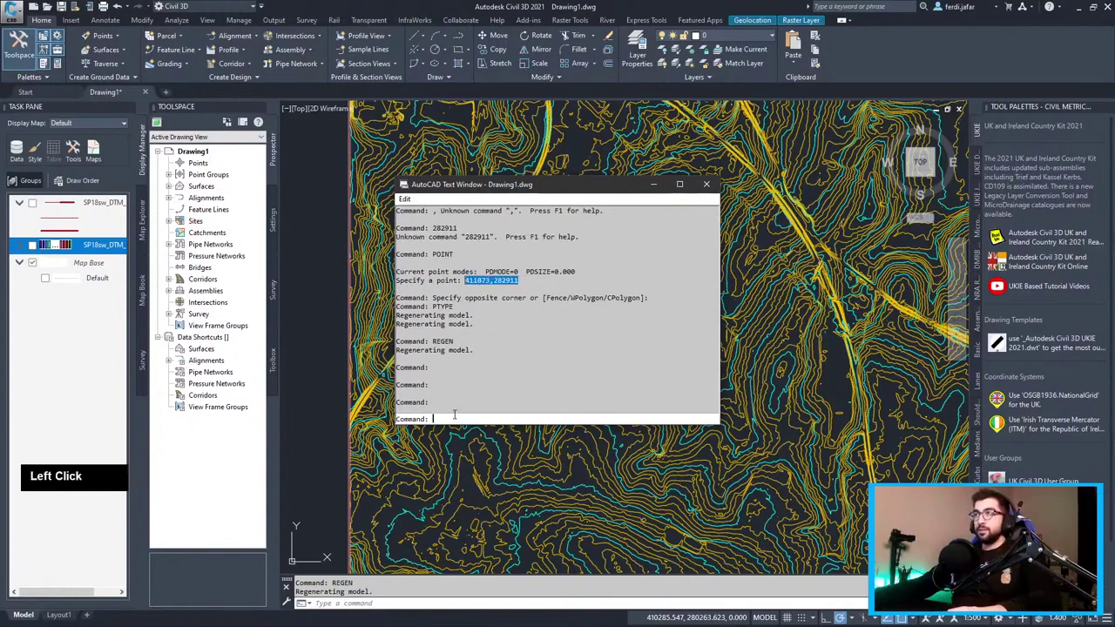
text(point)
key(Return)
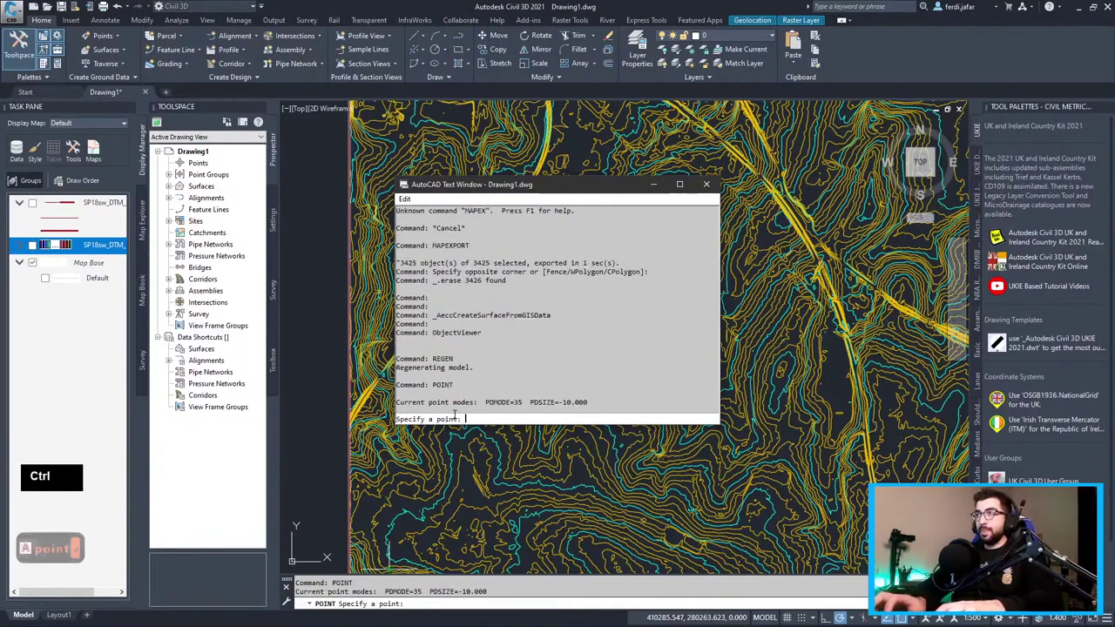
key(ctrl+v)
key(Return)
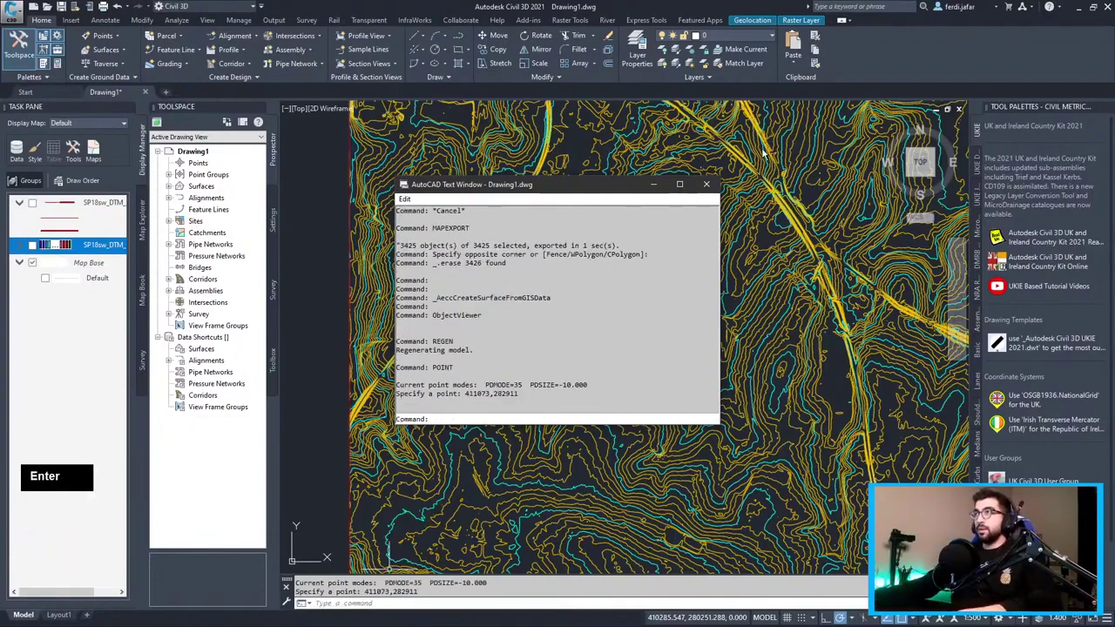
click(453, 415)
click(706, 184)
scroll(515, 202, up, 10)
scroll(526, 227, down, 2)
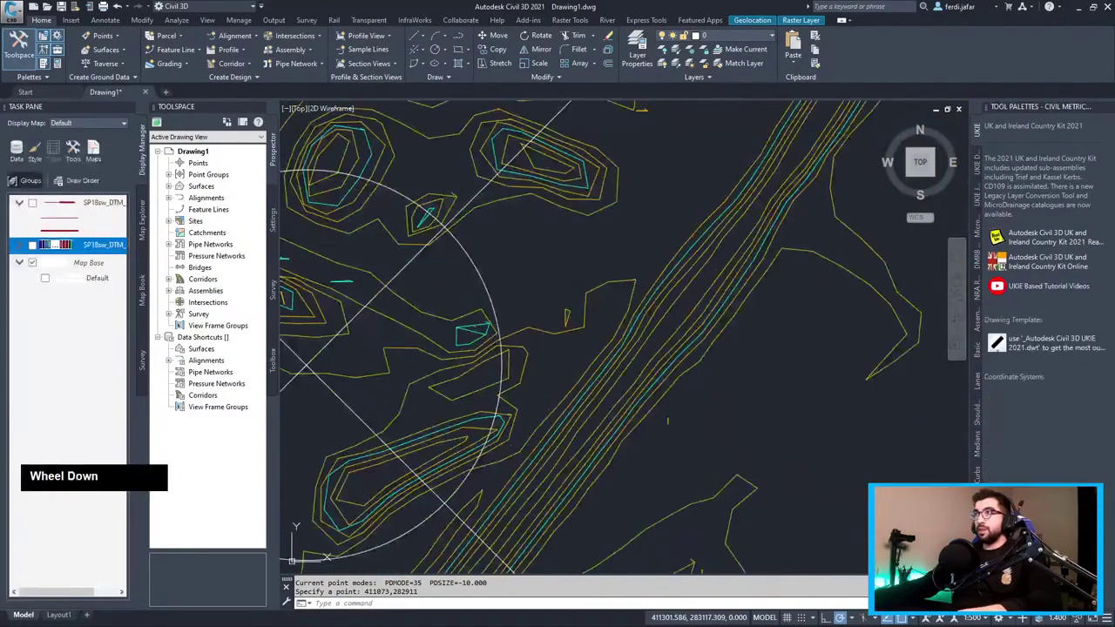
middle_drag(532, 225, 641, 218)
scroll(641, 219, down, 6)
middle_click(520, 300)
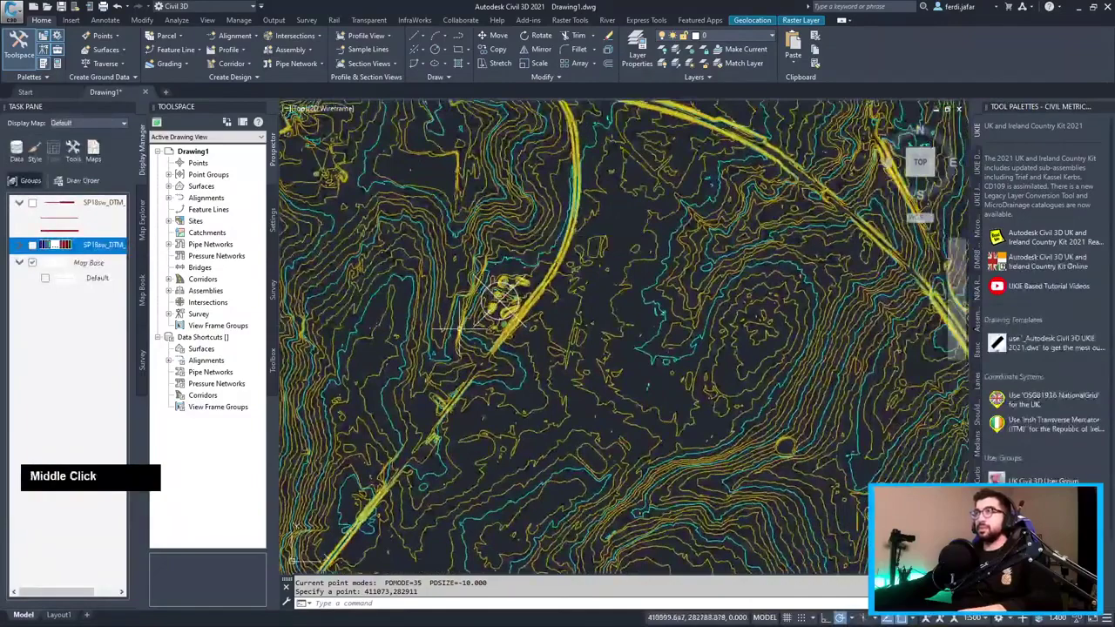
Switch to Grid Reference Finder in Chrome, copy the decimal latitude and longitude 52.444051, -1.838523, and return to Civil 3D.
key(alt+Tab)
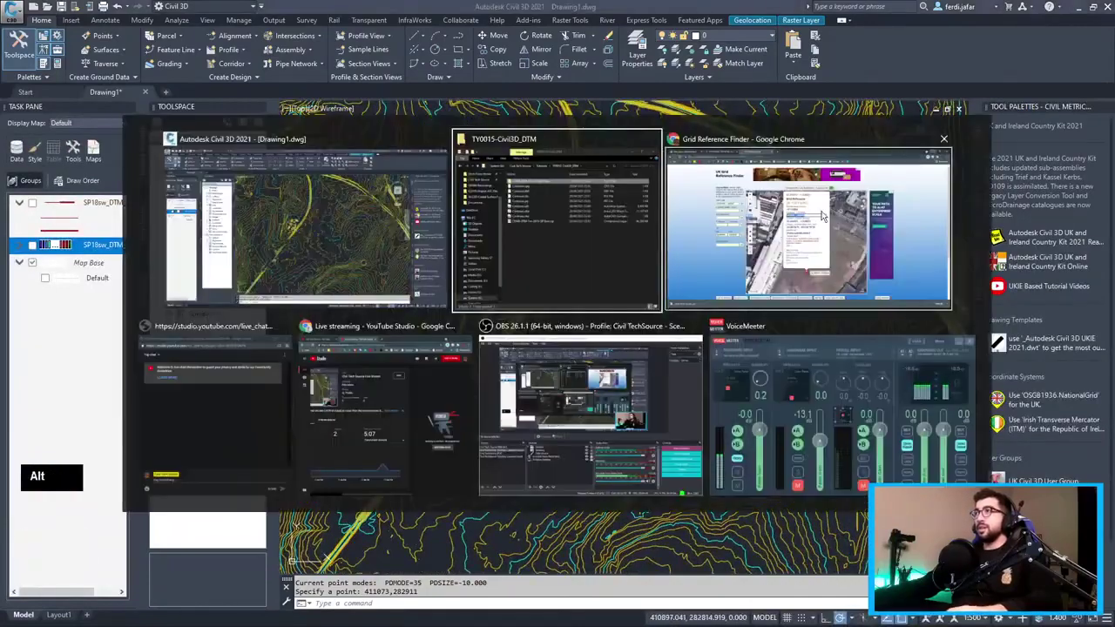
key(alt+Left)
click(594, 286)
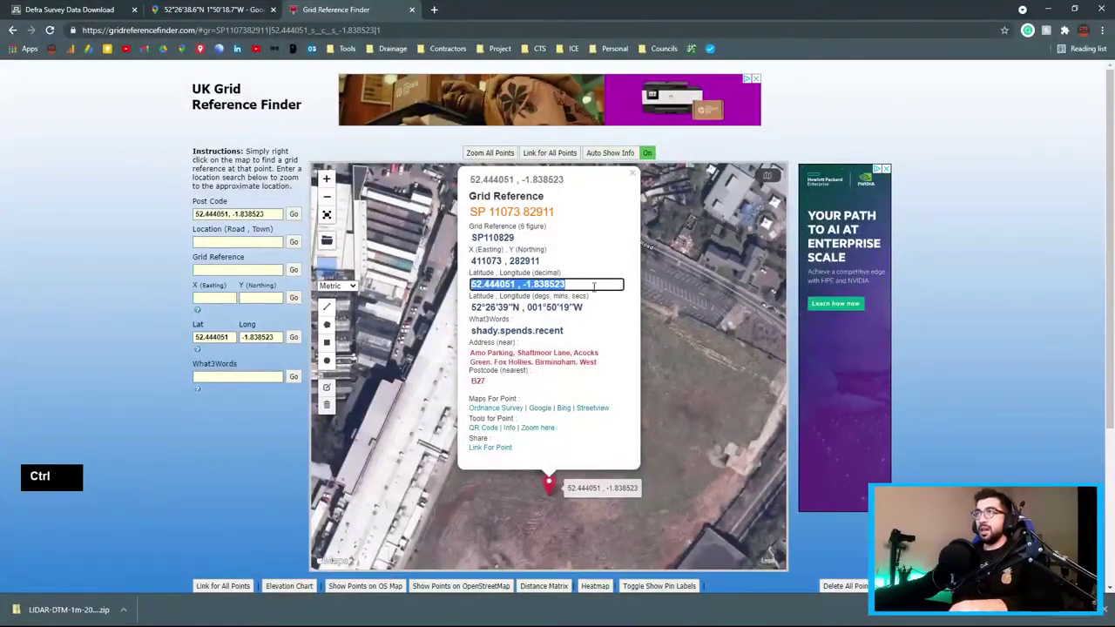
key(ctrl+c)
key(alt+Tab)
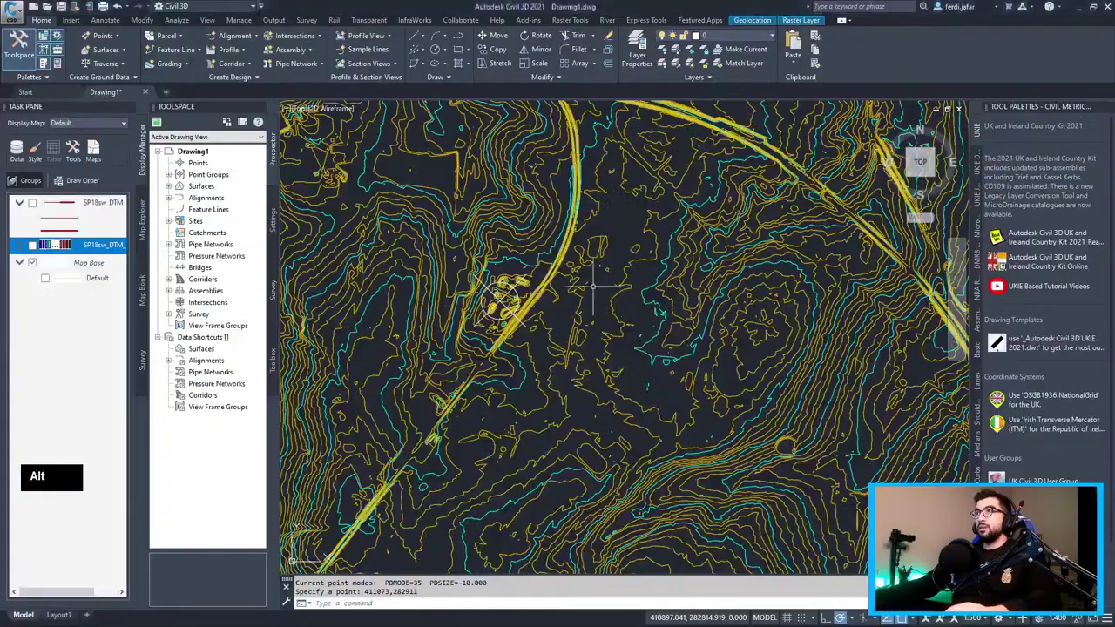
Start setting the drawing's location from the map with online map data, search for 52.444051, -1.838523, and drop the marker there.
click(76, 20)
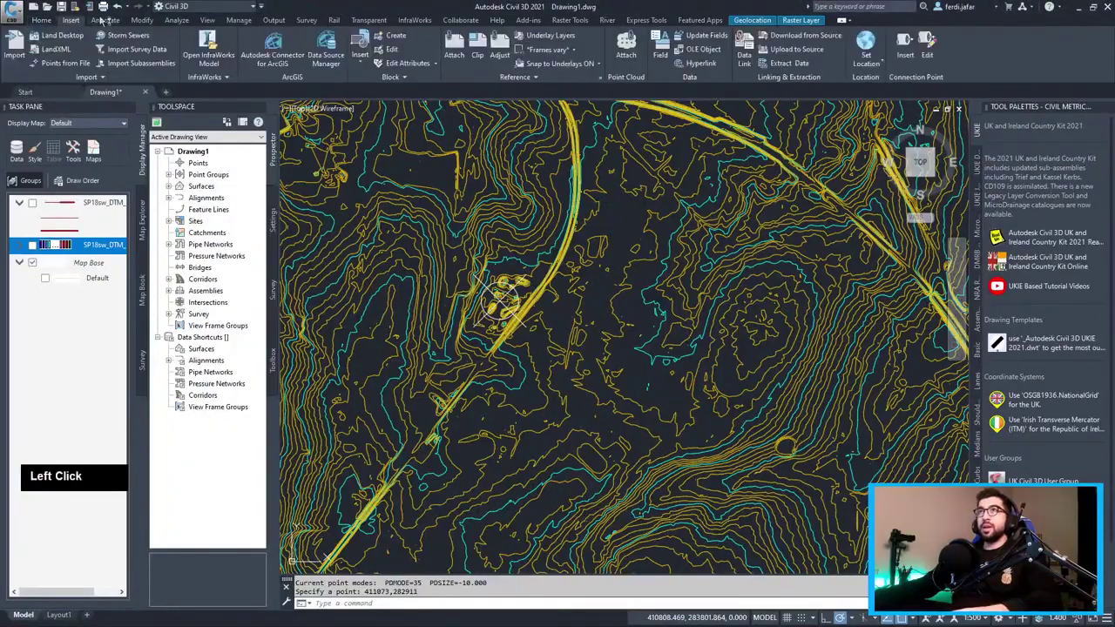
click(878, 61)
click(876, 87)
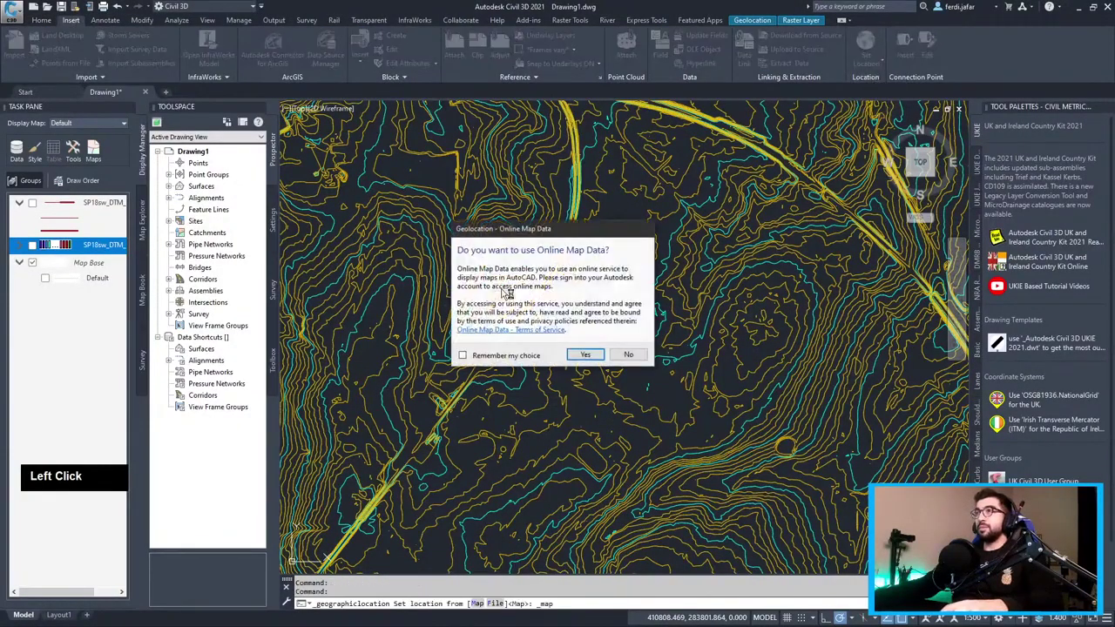
click(587, 355)
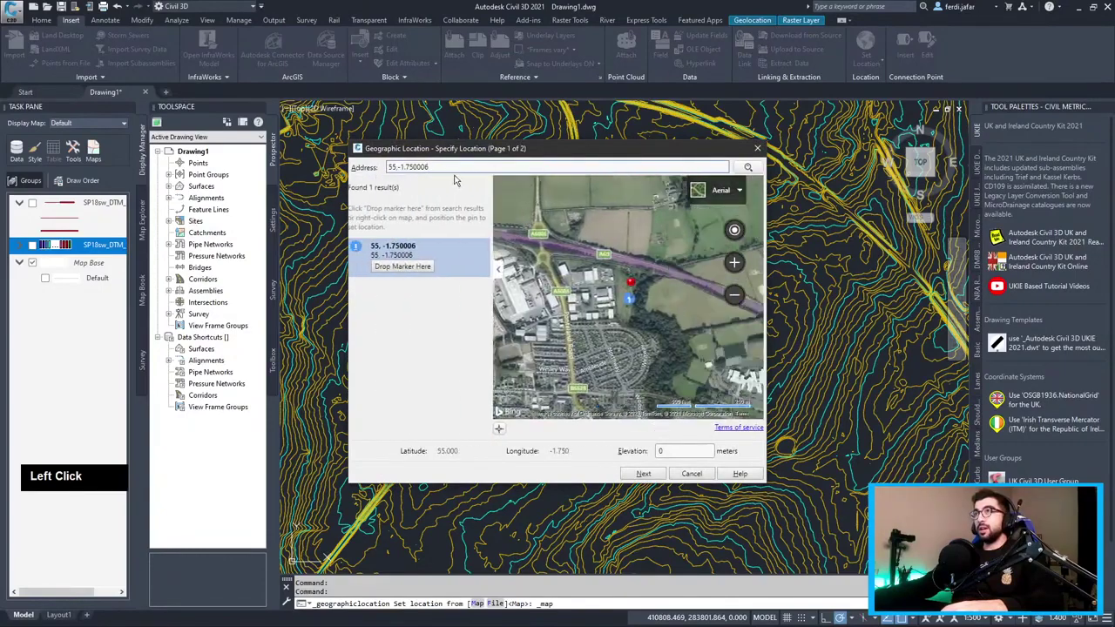
key(ctrl+v)
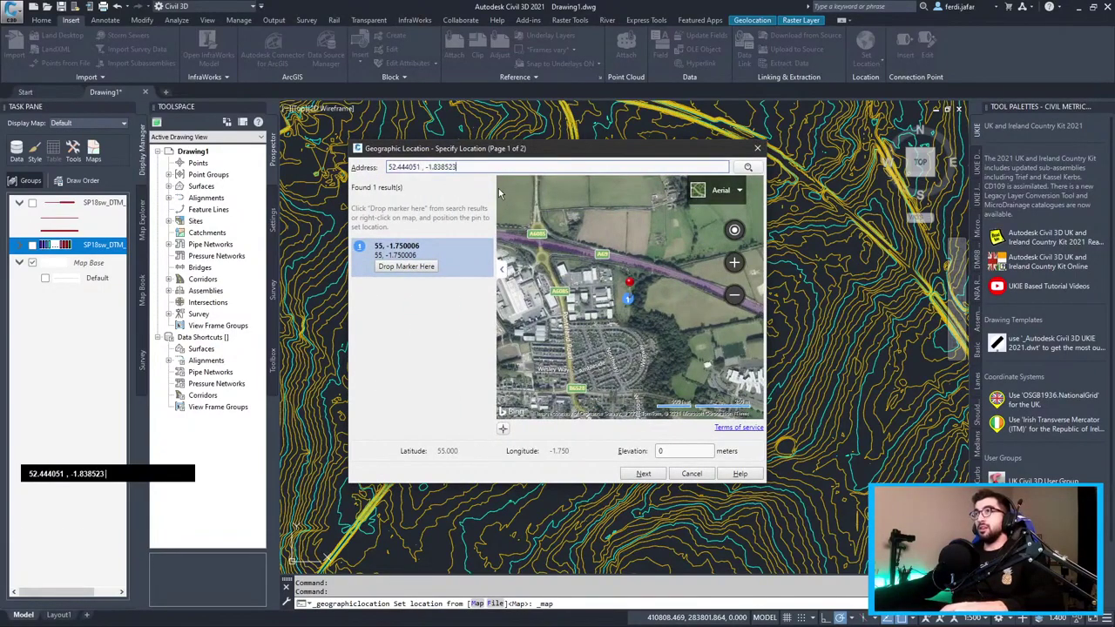
click(749, 167)
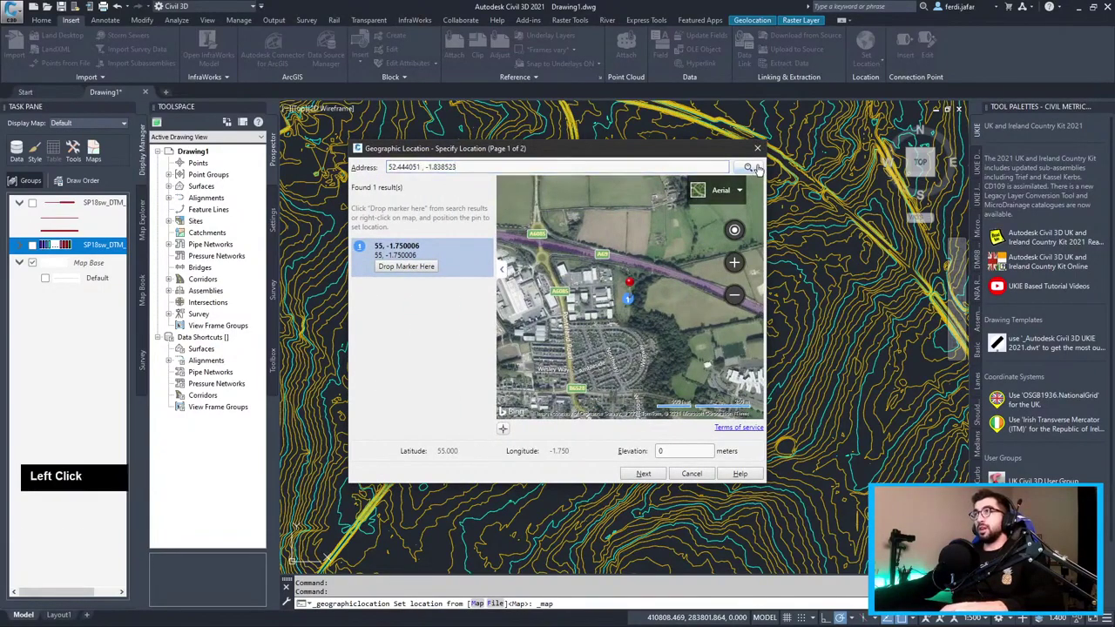
click(407, 267)
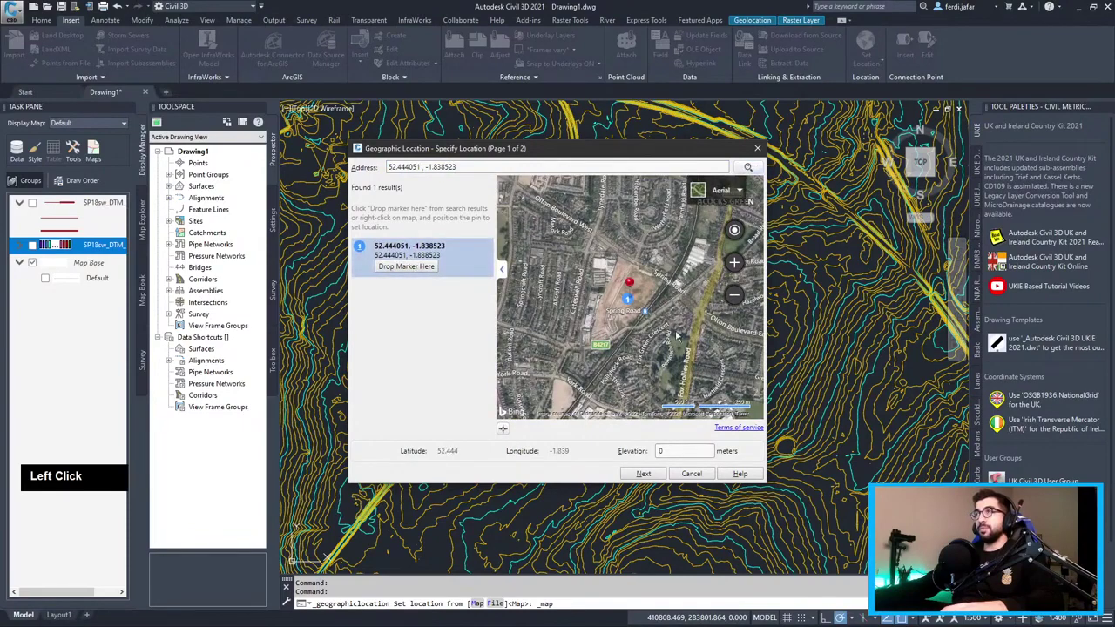
Assign the OSGB1936.NationalGrid coordinate system (EPSG 27700) to the drawing, keeping metres as the drawing unit.
click(644, 473)
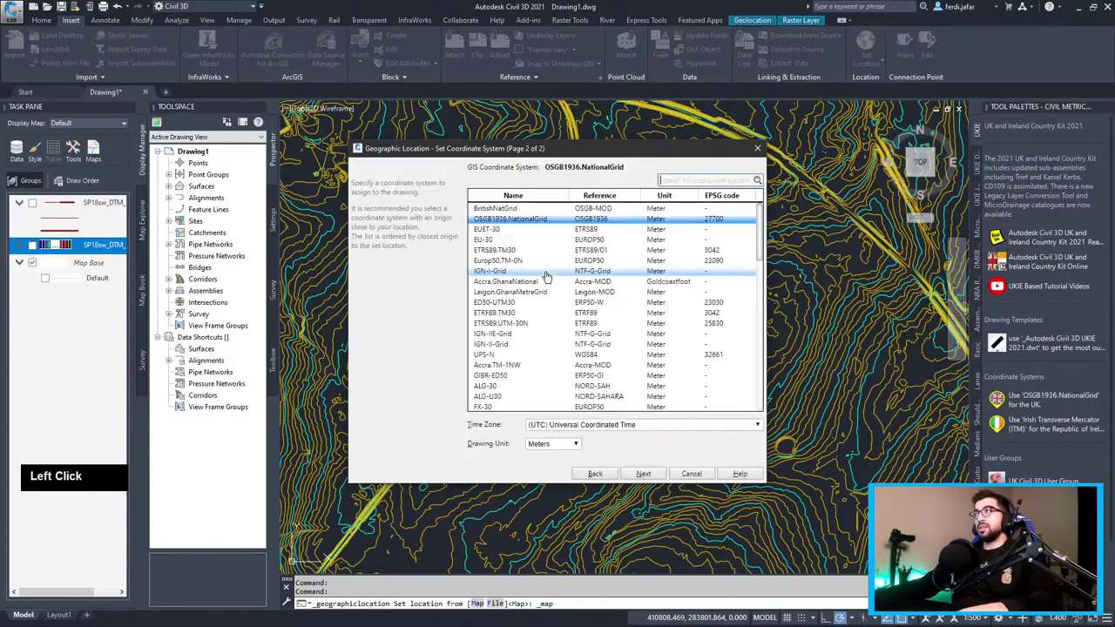
click(515, 220)
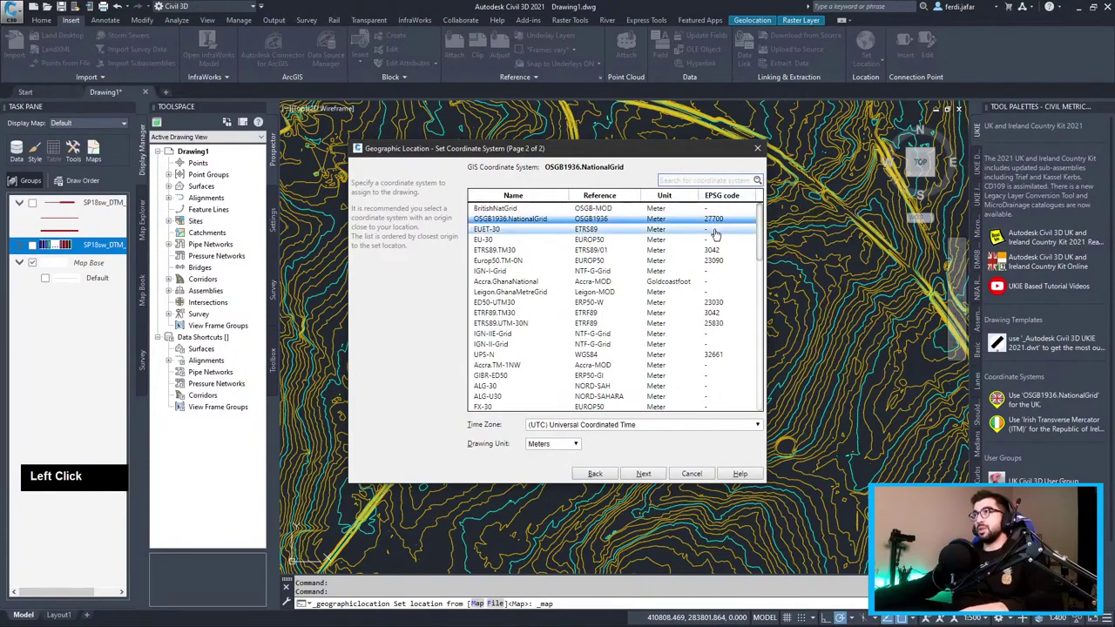
click(643, 474)
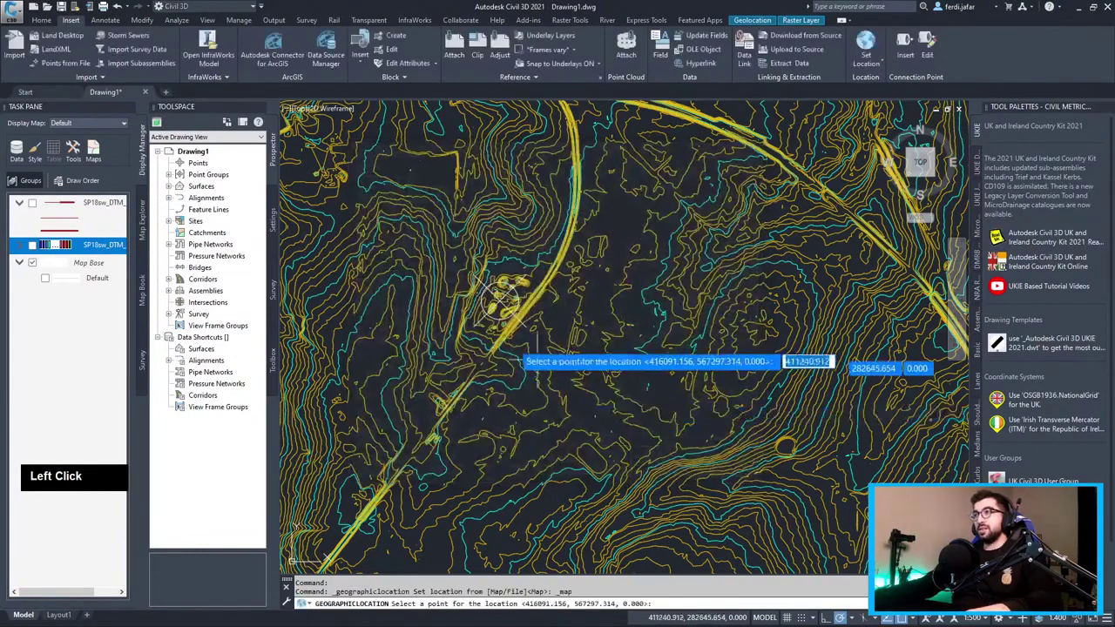
Turn on the Node object snap, set the geographic location at the existing site point, and accept the default north direction.
scroll(501, 307, up, 5)
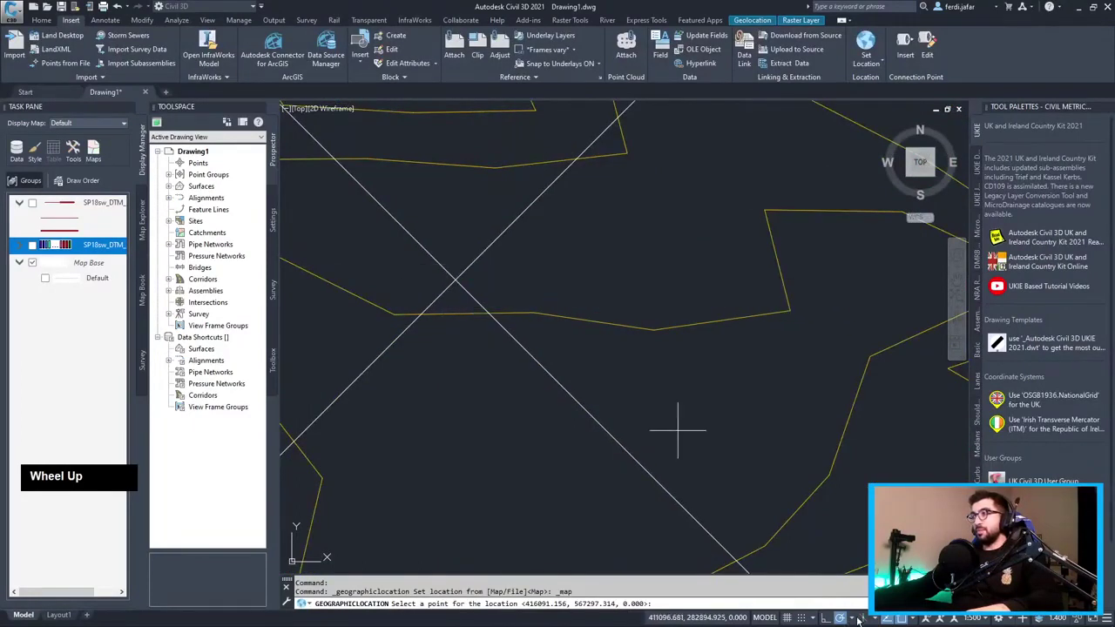
click(916, 620)
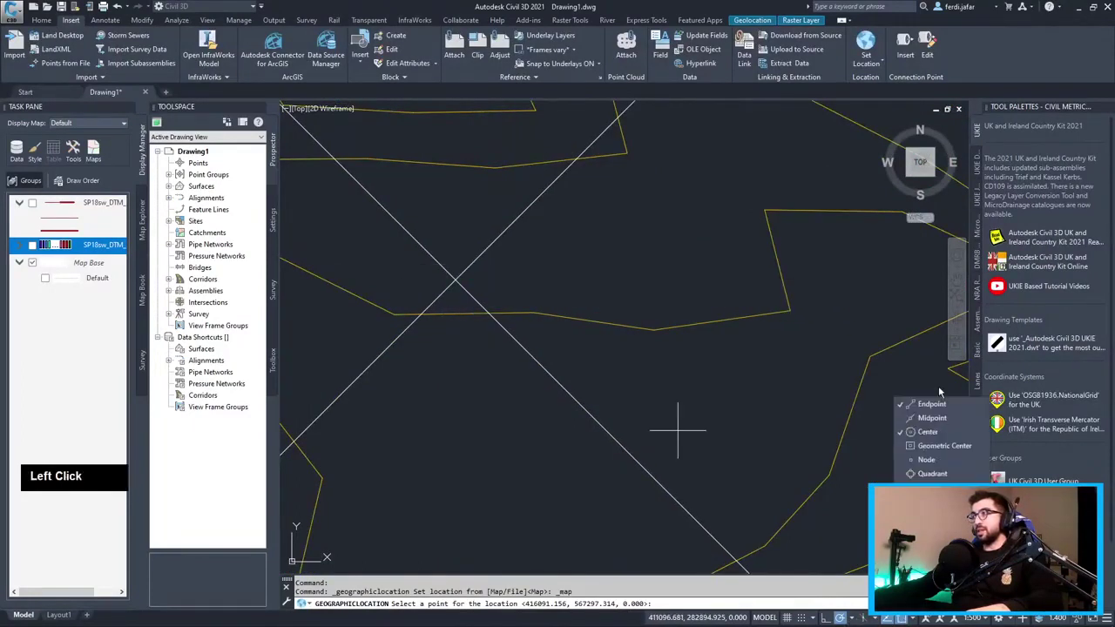
click(924, 454)
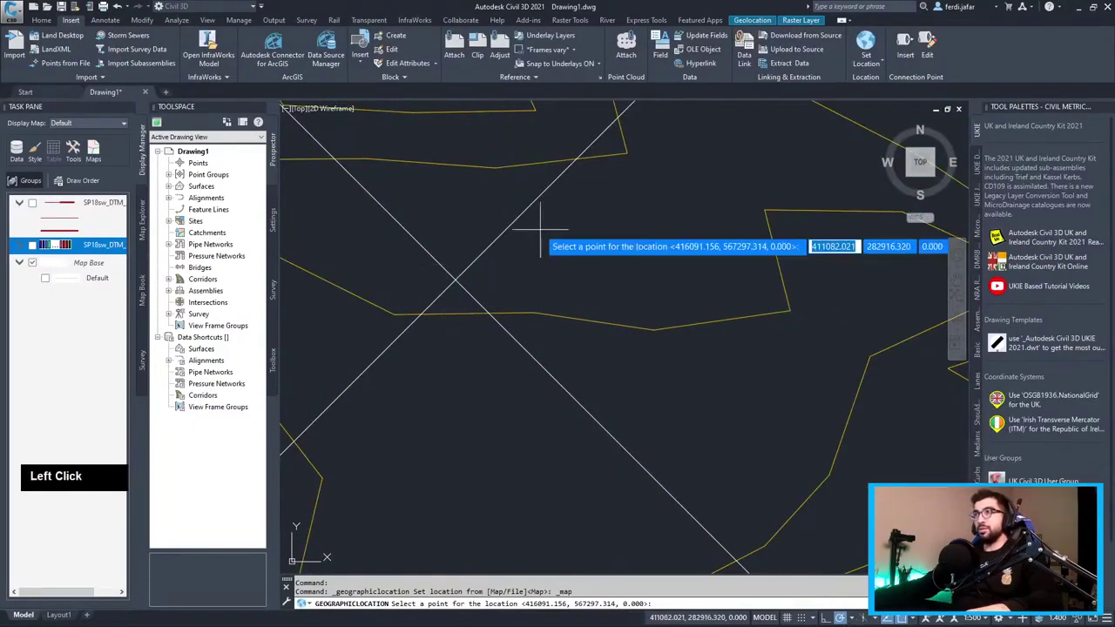
click(456, 280)
key(Return)
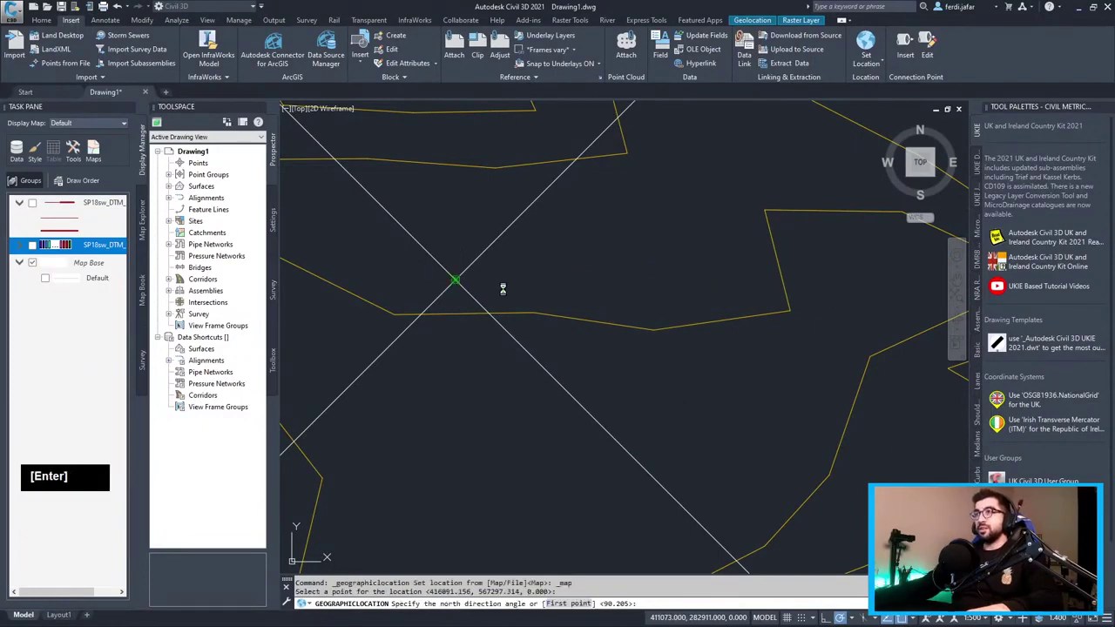
Start a polyline at the site's south-west corner on the aerial imagery and trace the western boundary northwards.
scroll(503, 287, down, 1)
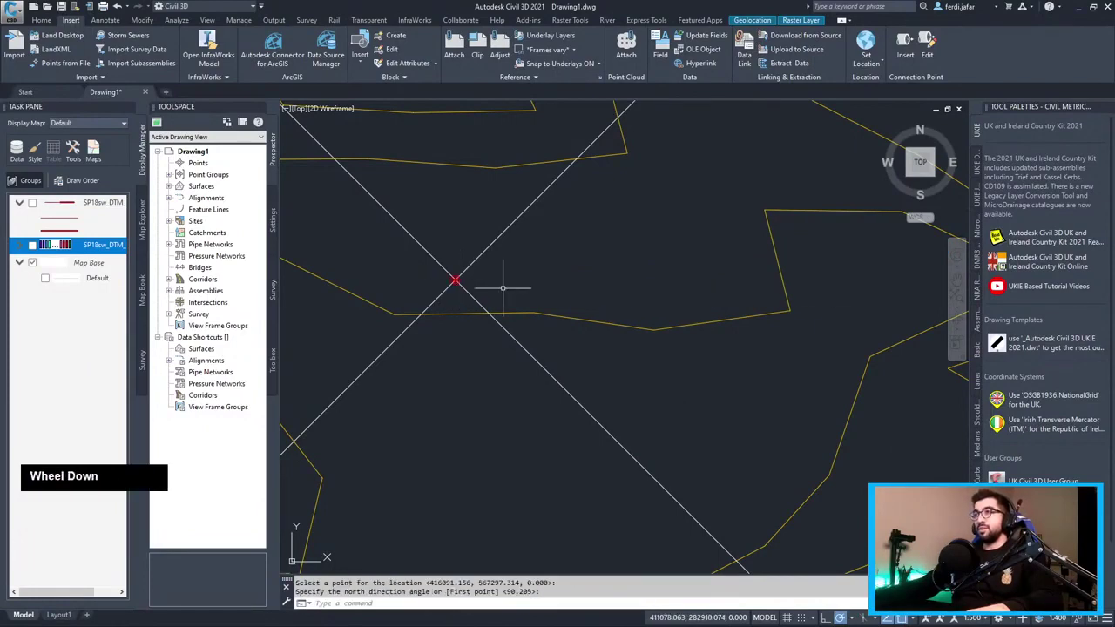
scroll(502, 287, down, 4)
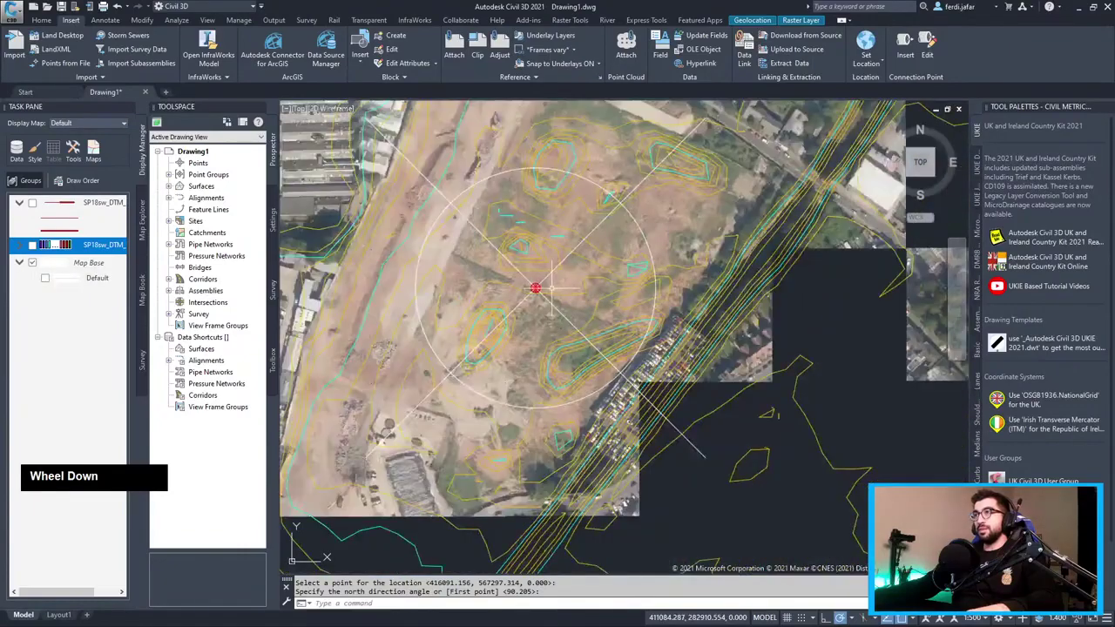
scroll(418, 413, up, 3)
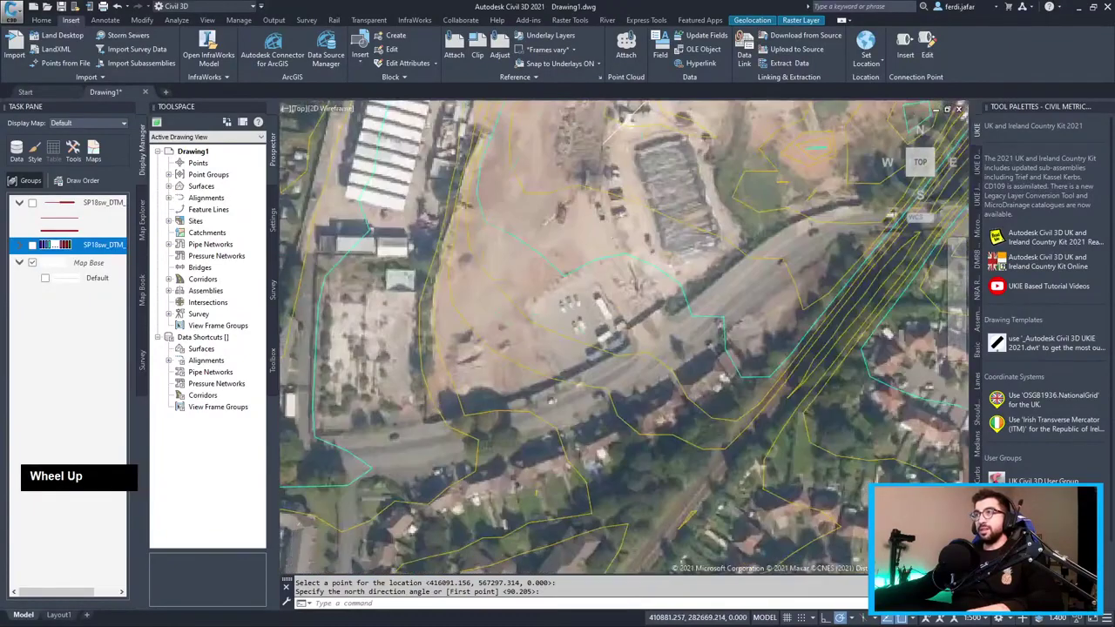
key(Return)
click(415, 410)
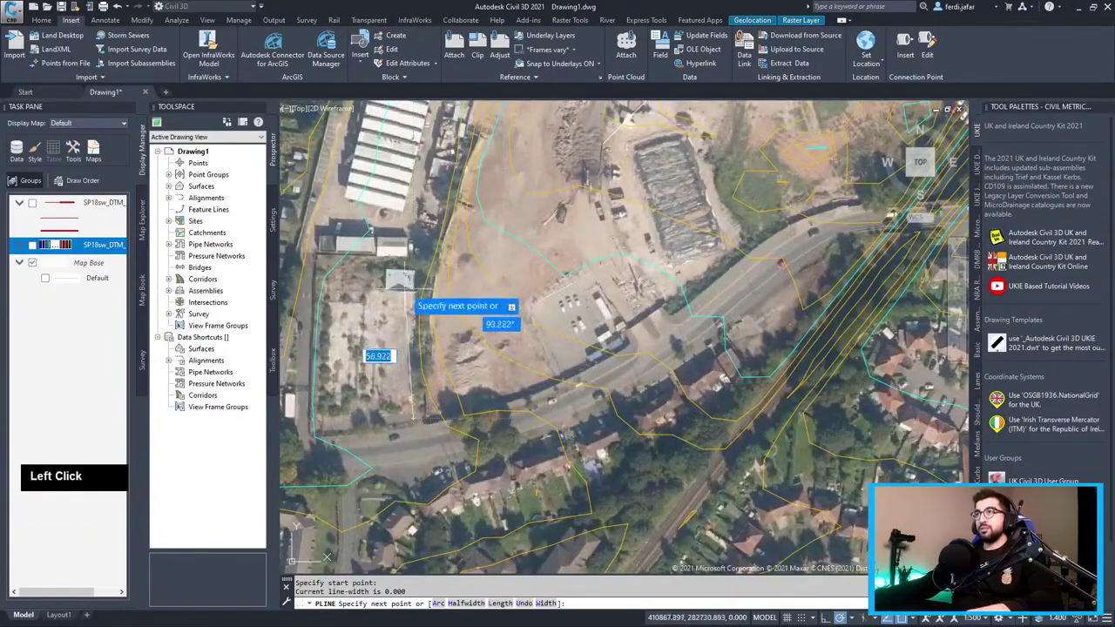
click(414, 272)
middle_drag(439, 193, 390, 410)
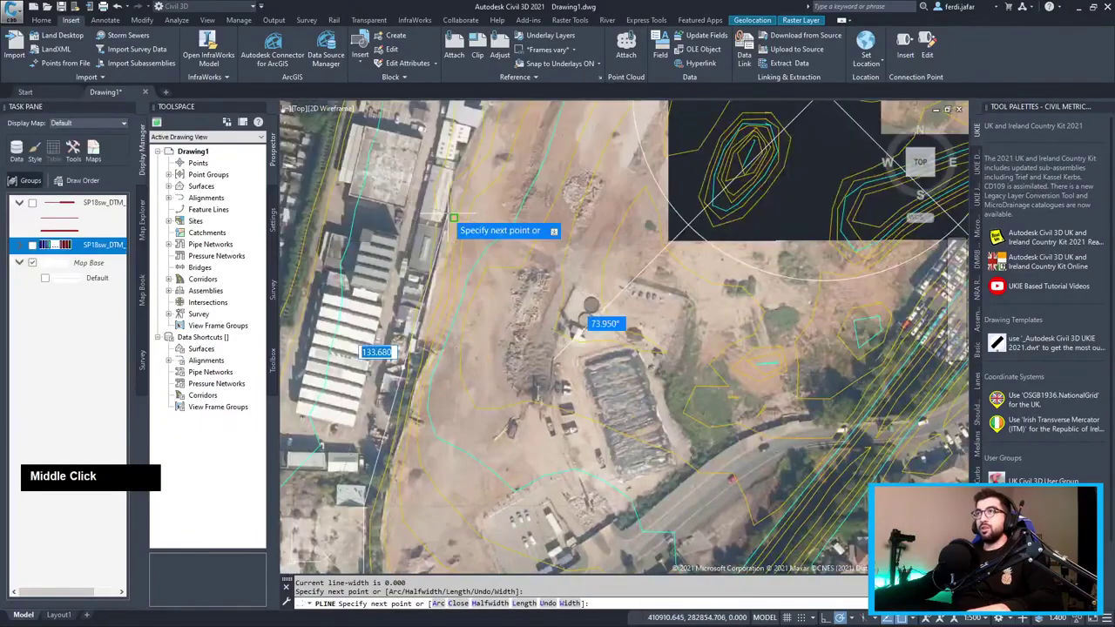
middle_drag(443, 194, 390, 404)
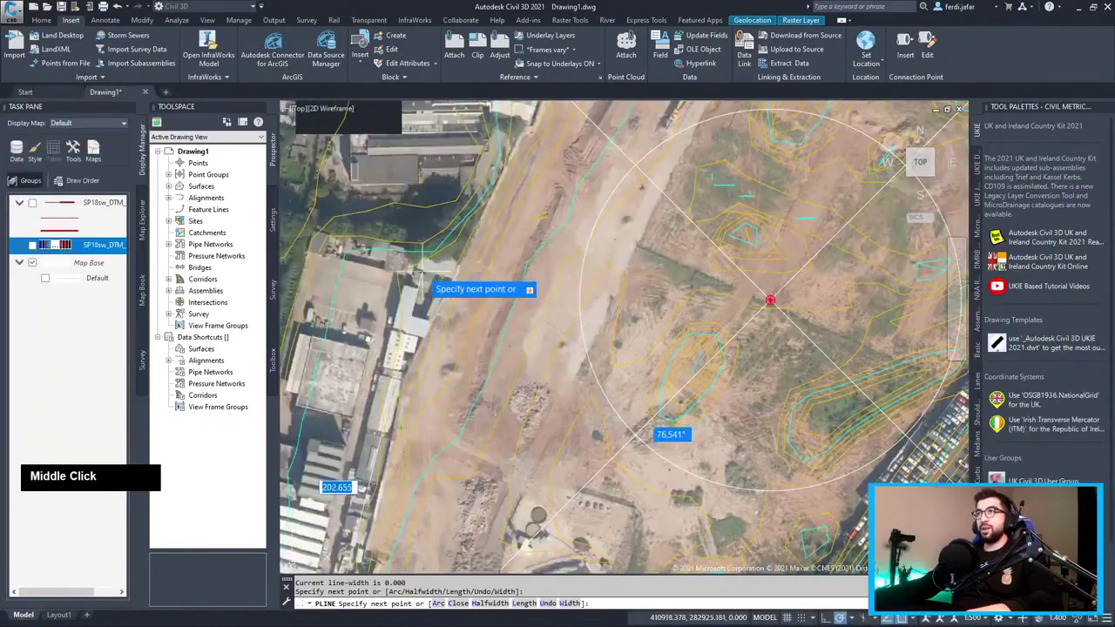
click(424, 273)
Continue the boundary polyline to the site's northern corner and then south-east along the road.
middle_drag(455, 248, 441, 265)
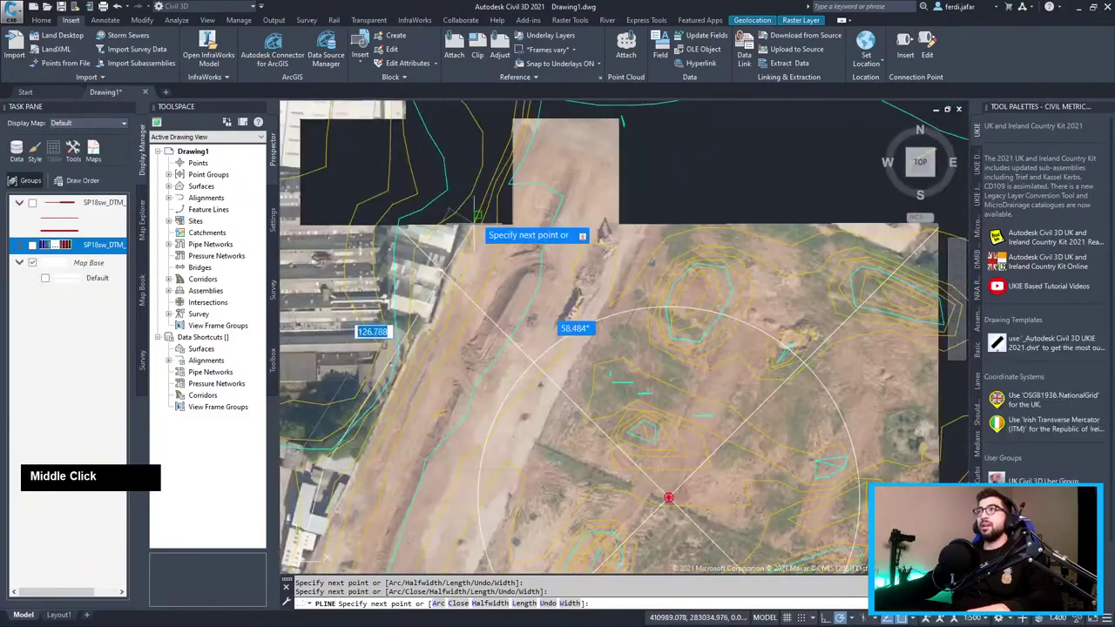
middle_drag(531, 103, 464, 193)
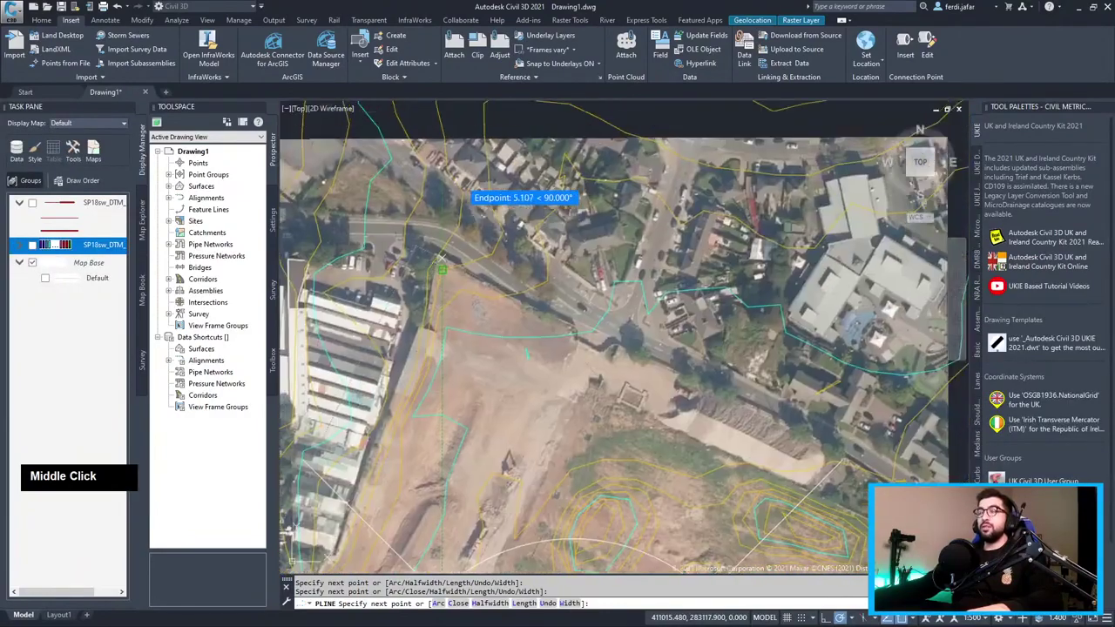
scroll(366, 183, up, 2)
click(430, 229)
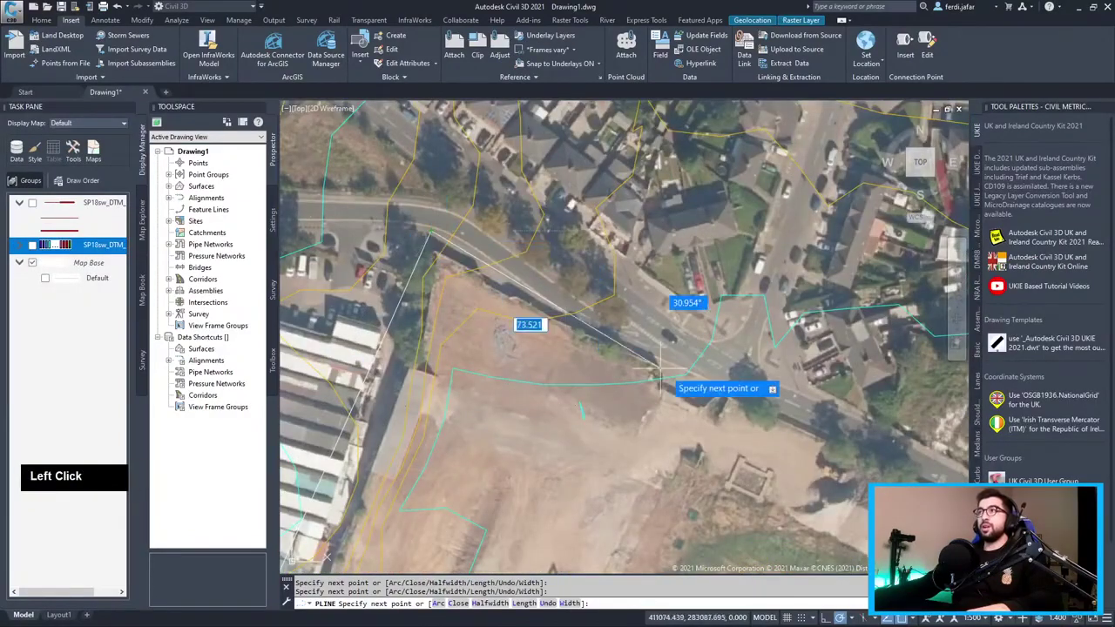
middle_drag(659, 360, 504, 249)
scroll(504, 249, down, 2)
scroll(504, 249, down, 2)
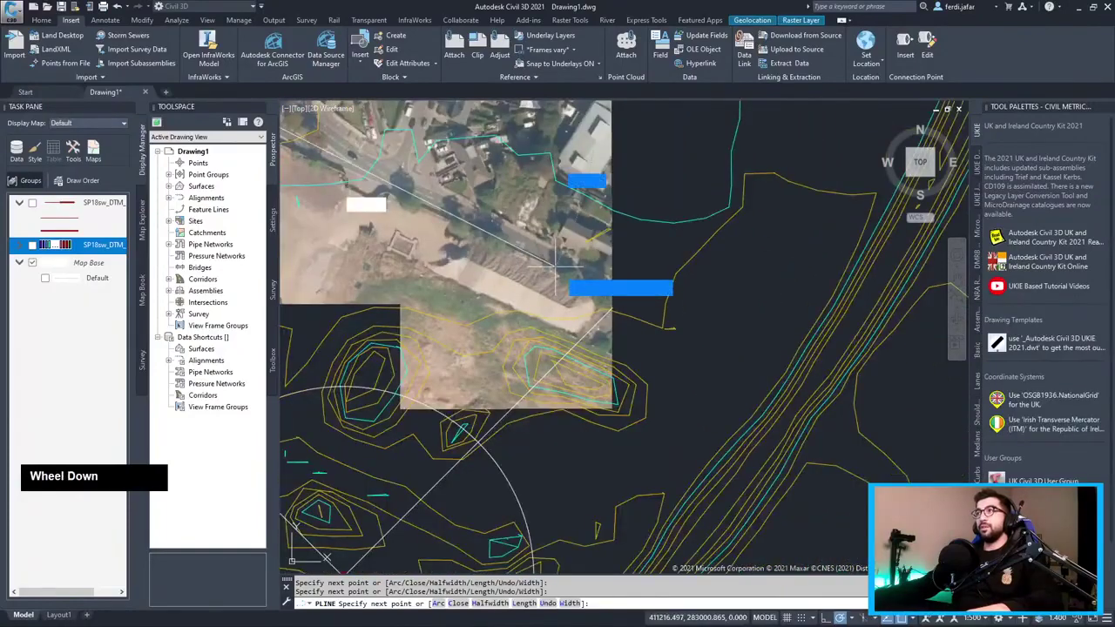
click(655, 305)
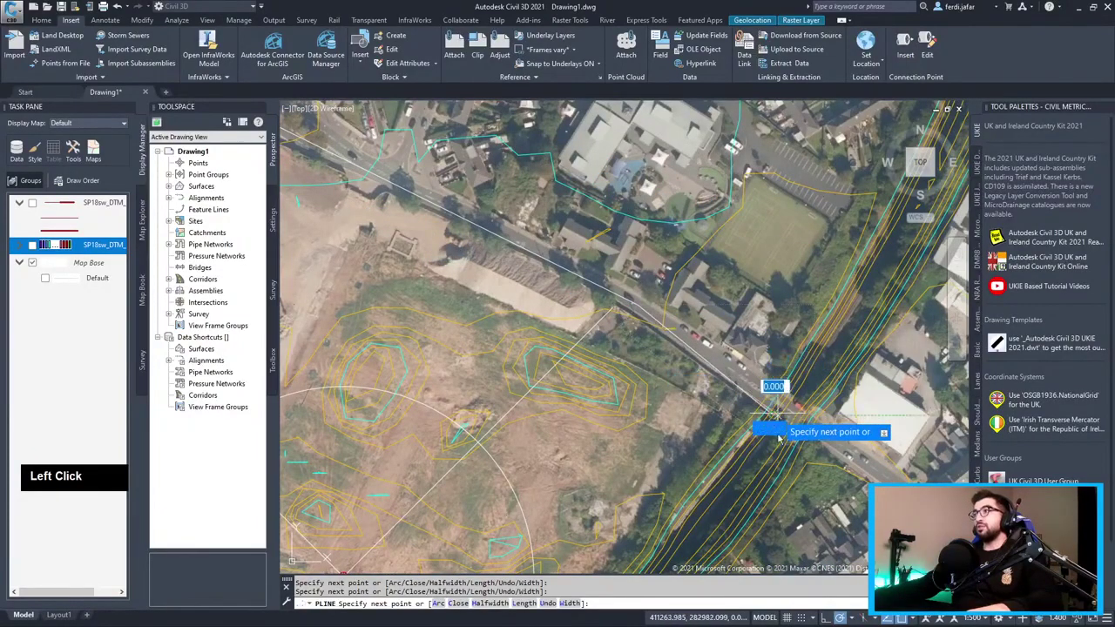
Extend the boundary polyline around the north-eastern corner by the railway and down to the road at the south-east.
scroll(723, 410, down, 3)
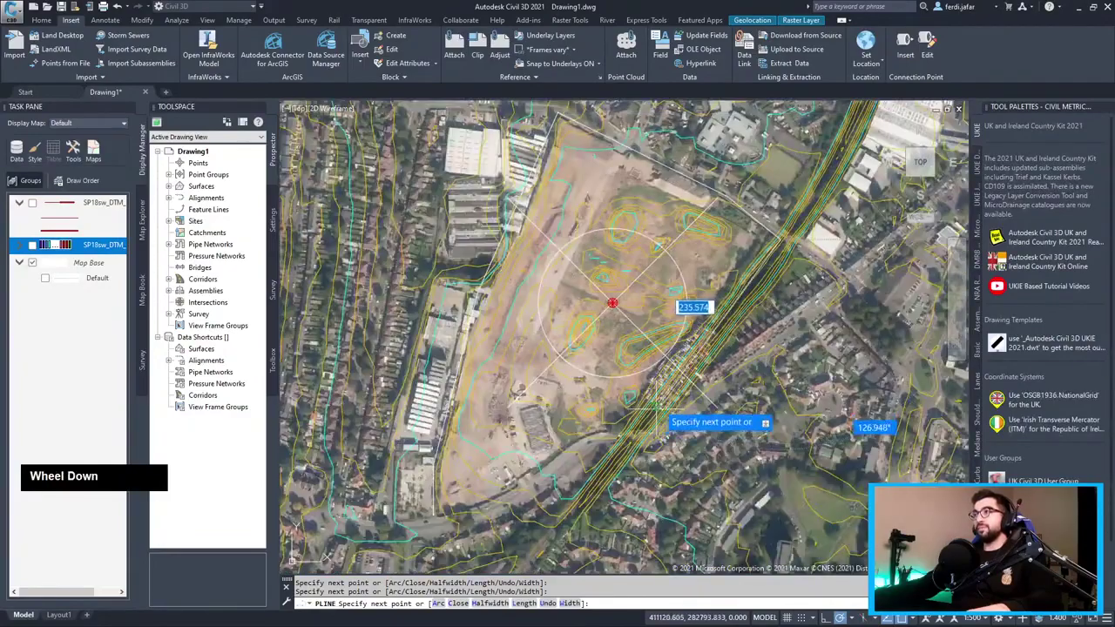
scroll(789, 253, up, 5)
click(809, 200)
scroll(809, 200, down, 3)
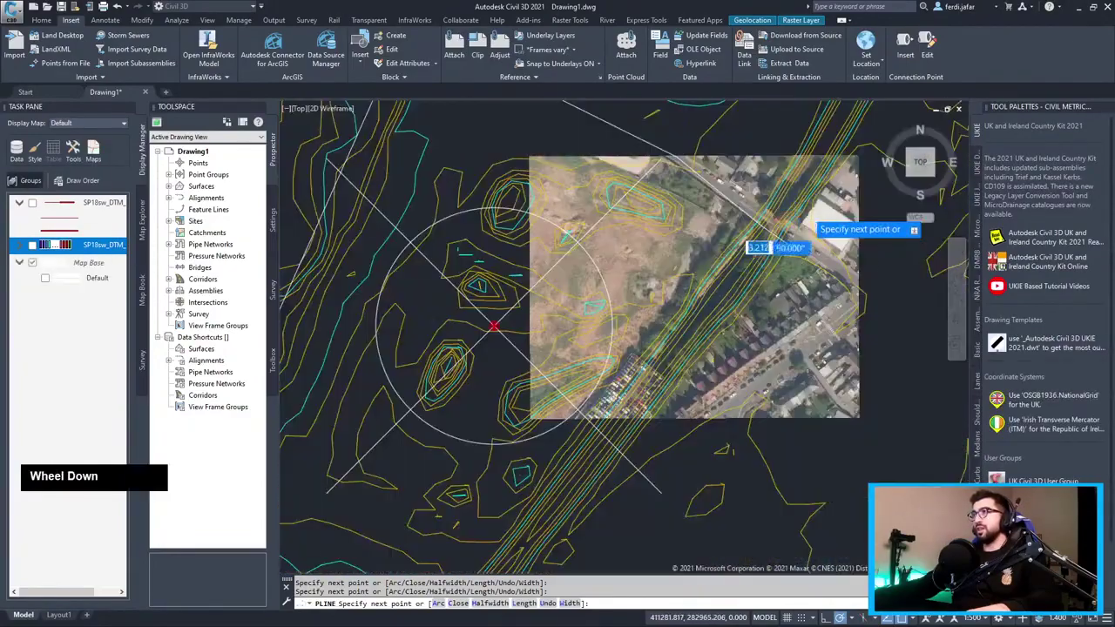
mouse_move(667, 383)
middle_down()
mouse_move(712, 296)
mouse_move(680, 331)
middle_up()
scroll(713, 296, up, 3)
scroll(663, 338, down, 2)
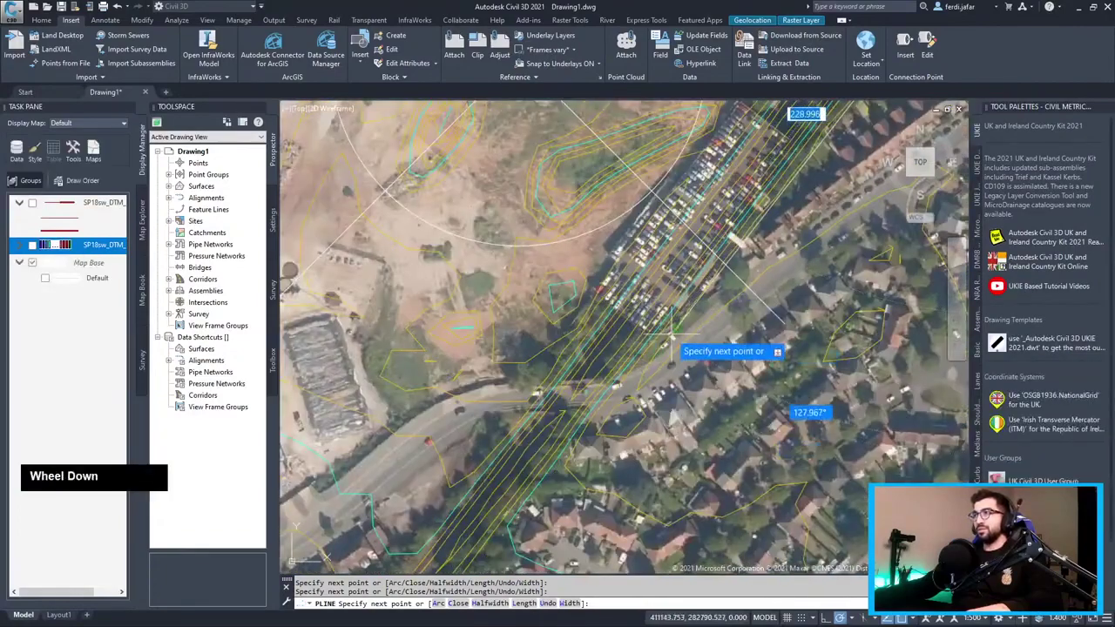
click(630, 371)
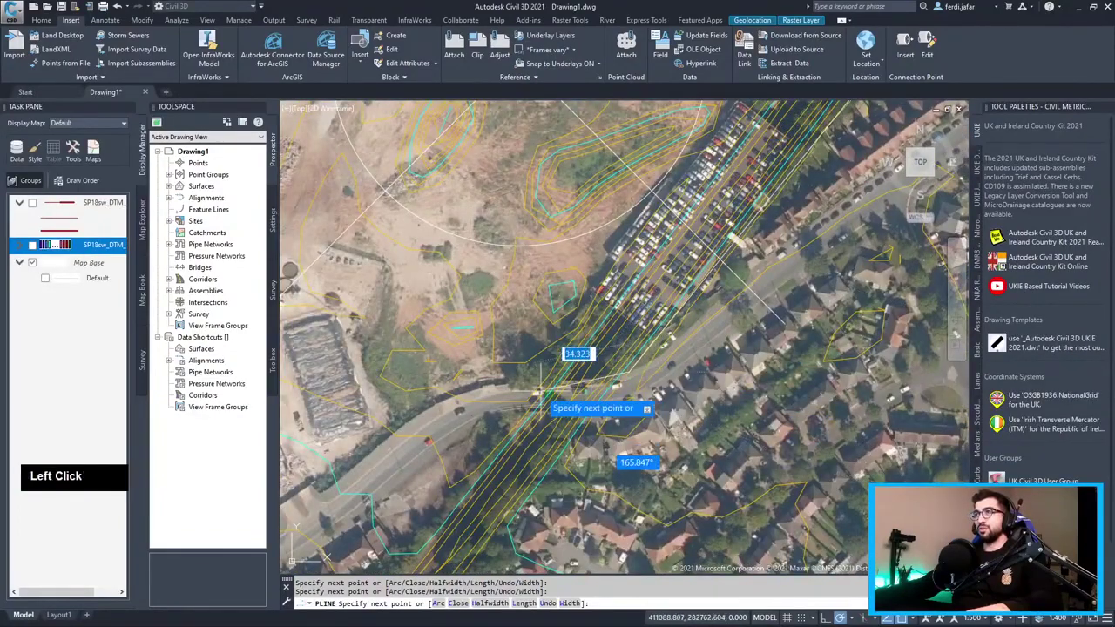
Trace the southern boundary westwards along the road, close the polyline, and select it to check the closing corner.
middle_drag(548, 382, 726, 294)
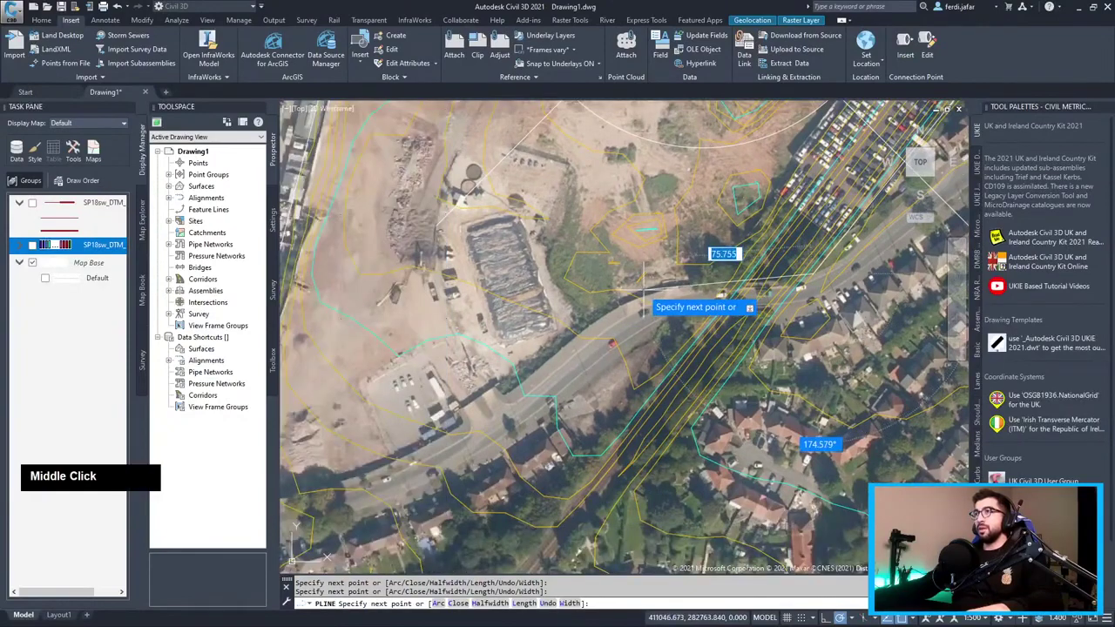
click(647, 289)
scroll(554, 353, down, 3)
scroll(528, 377, up, 3)
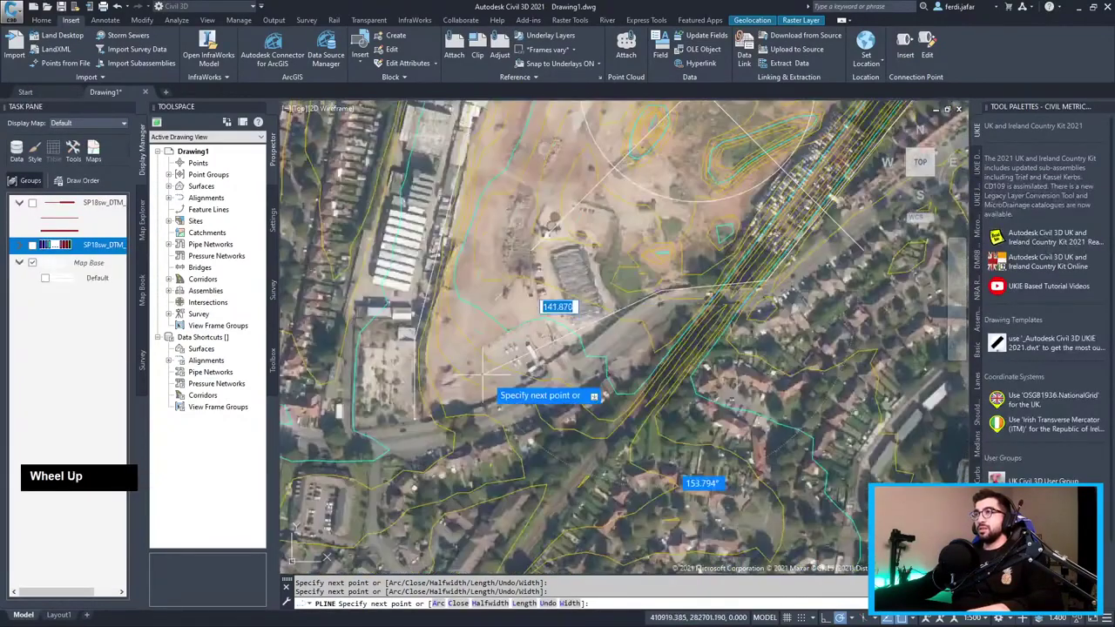
click(542, 389)
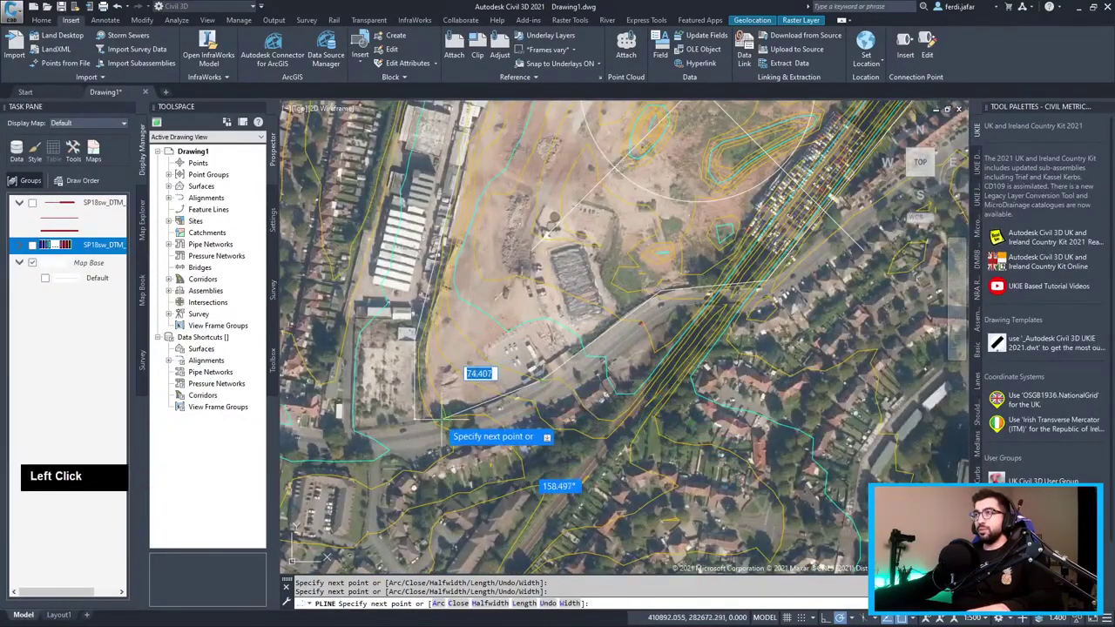
right_click(420, 389)
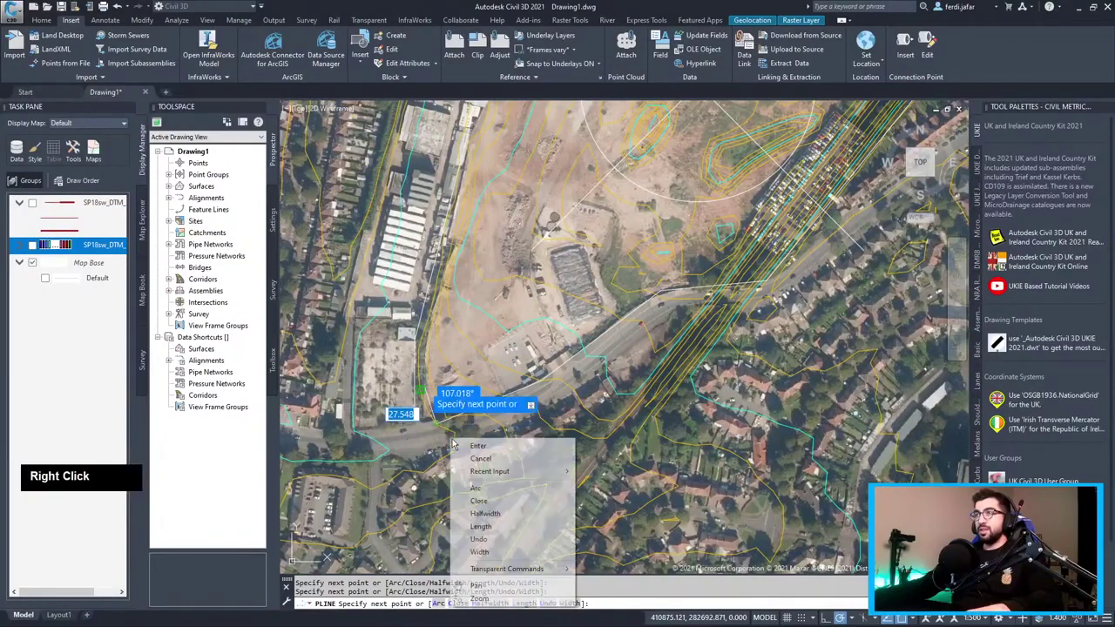
click(479, 498)
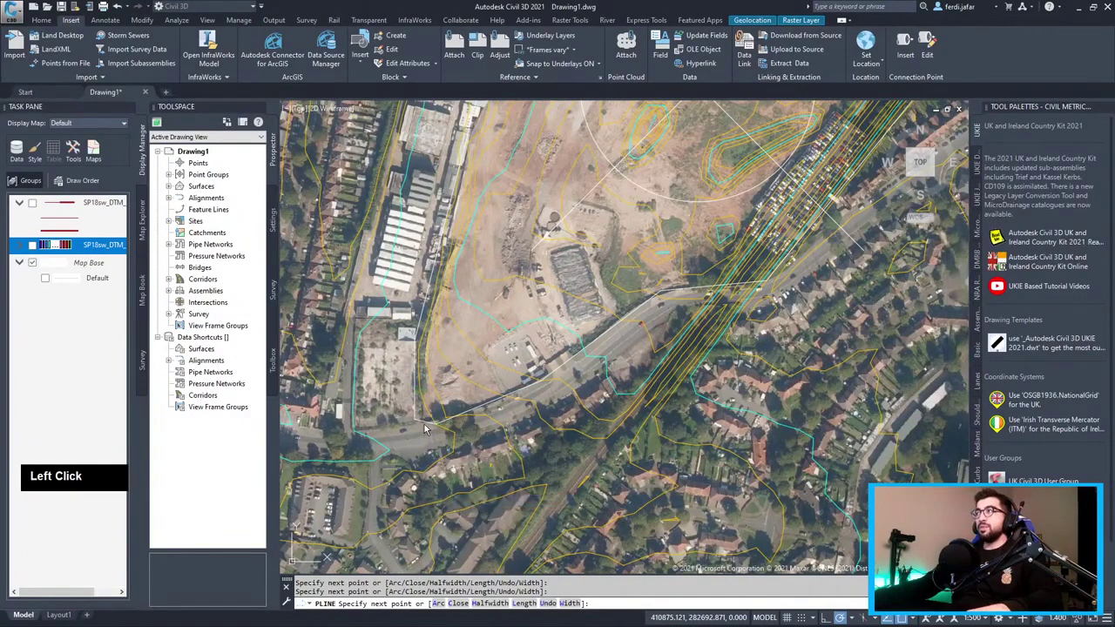
click(425, 425)
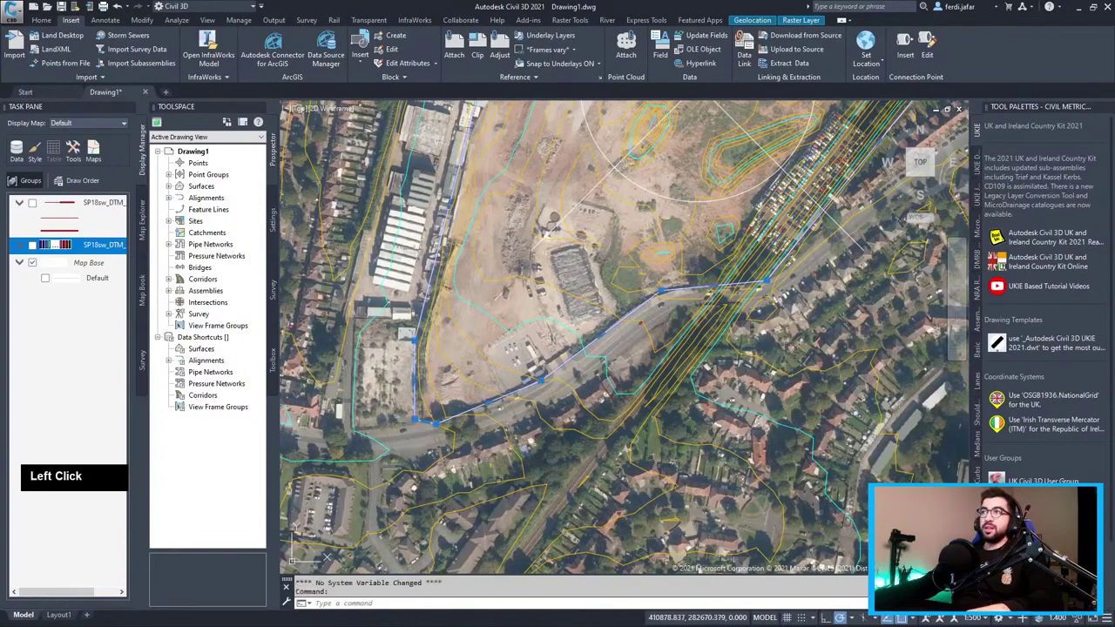
scroll(382, 401, up, 5)
scroll(407, 357, down, 2)
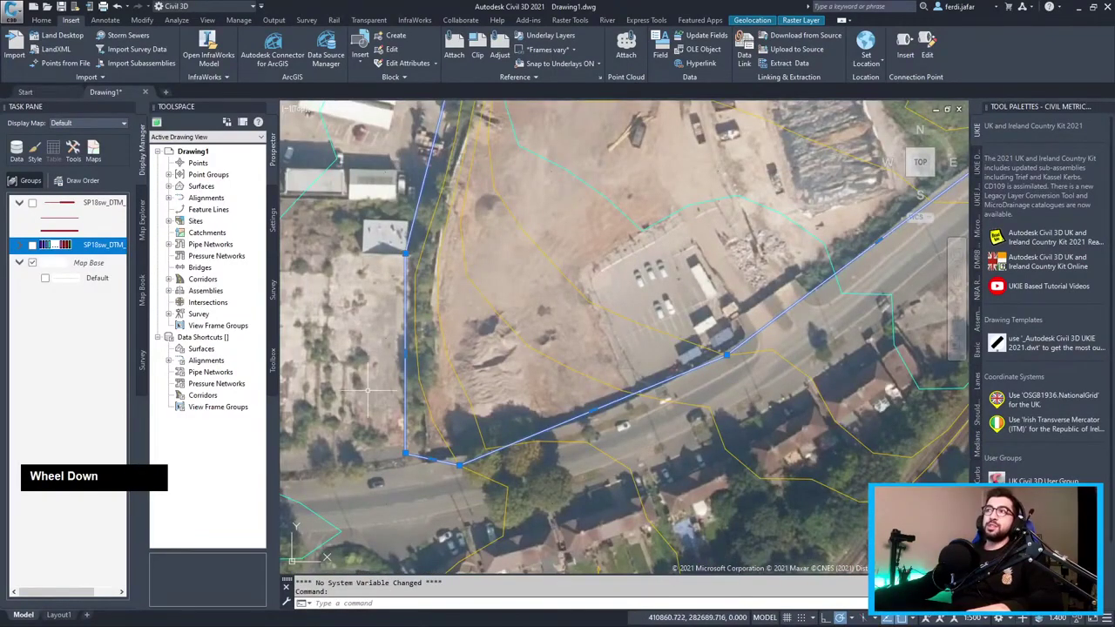
Offset the closed site boundary polyline outwards by 10 m.
text(offset)
key(Return)
text(10)
key(Return)
click(405, 334)
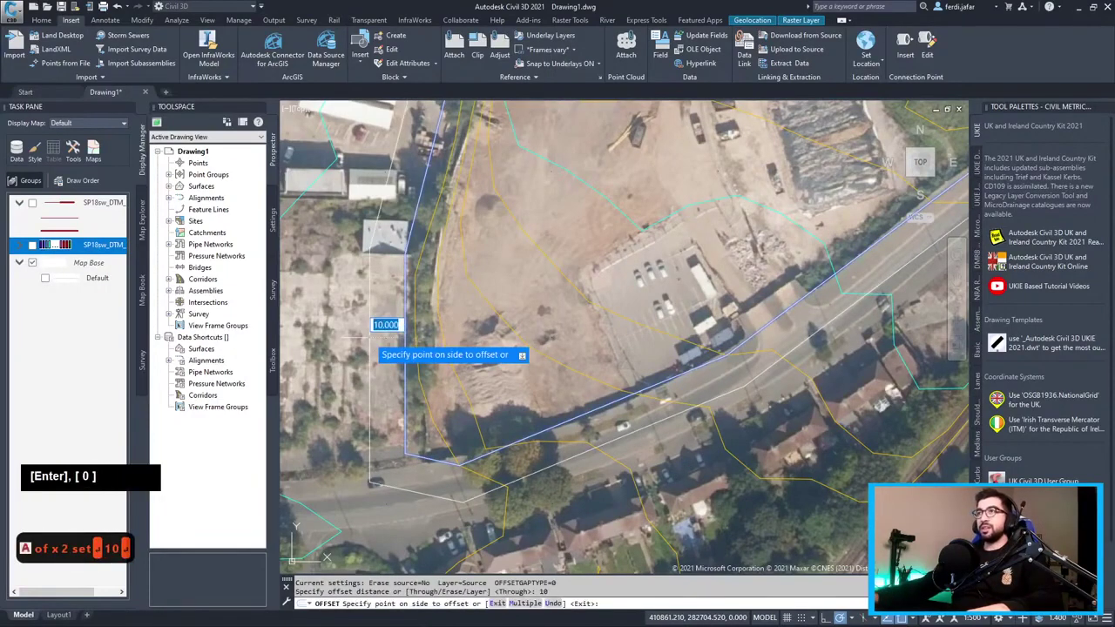
click(369, 338)
key(Escape)
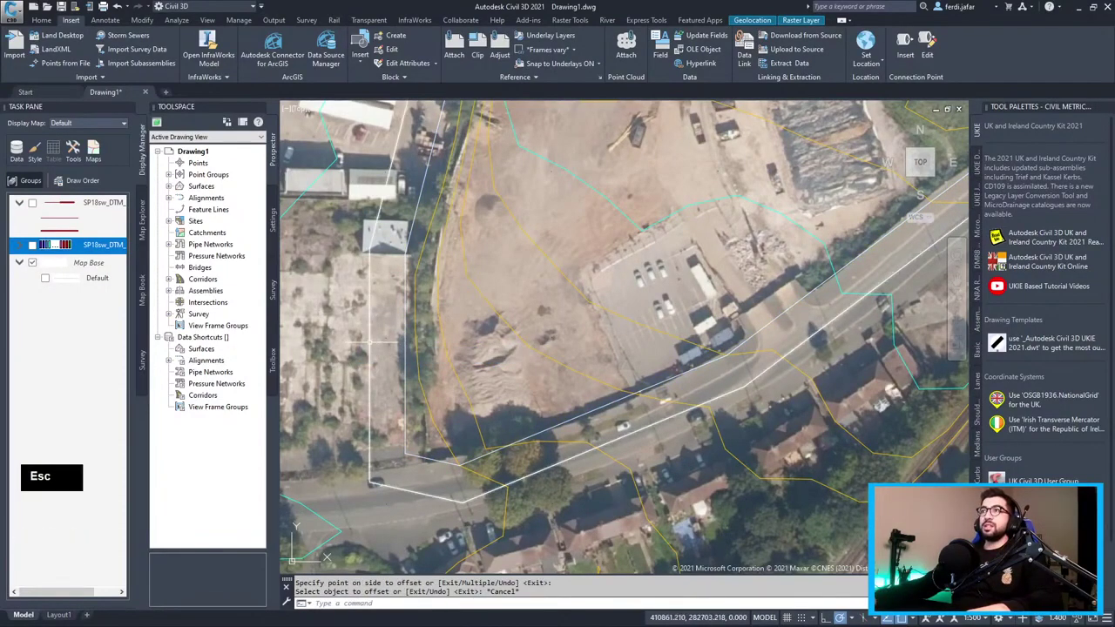
Set the outer offset polyline's colour to Red and its global width to 0.5.
click(369, 339)
text(prope)
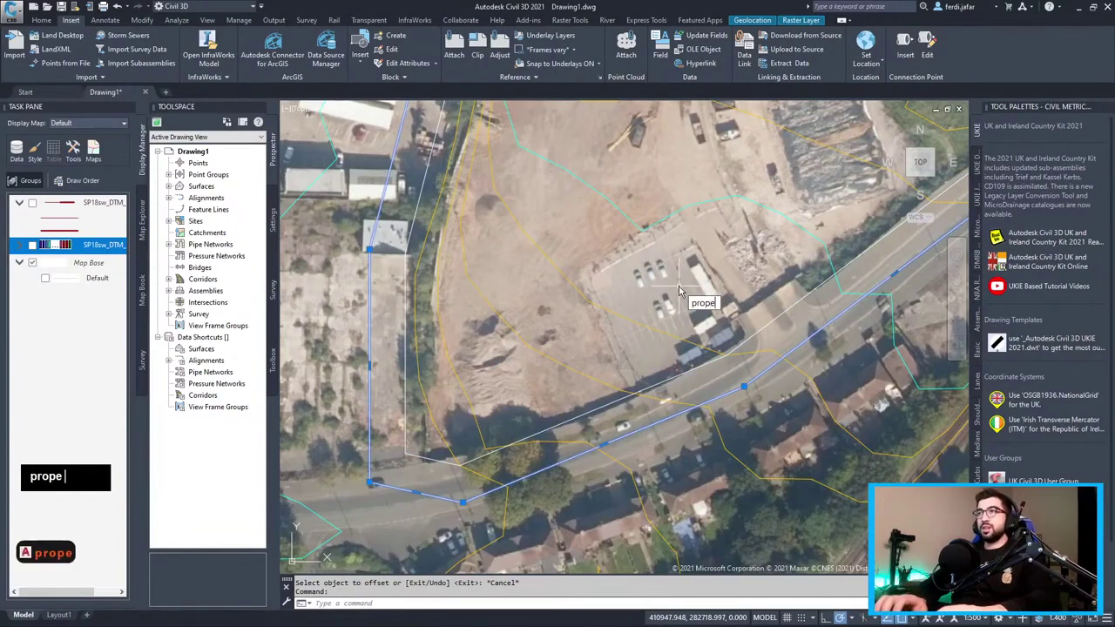
key(Return)
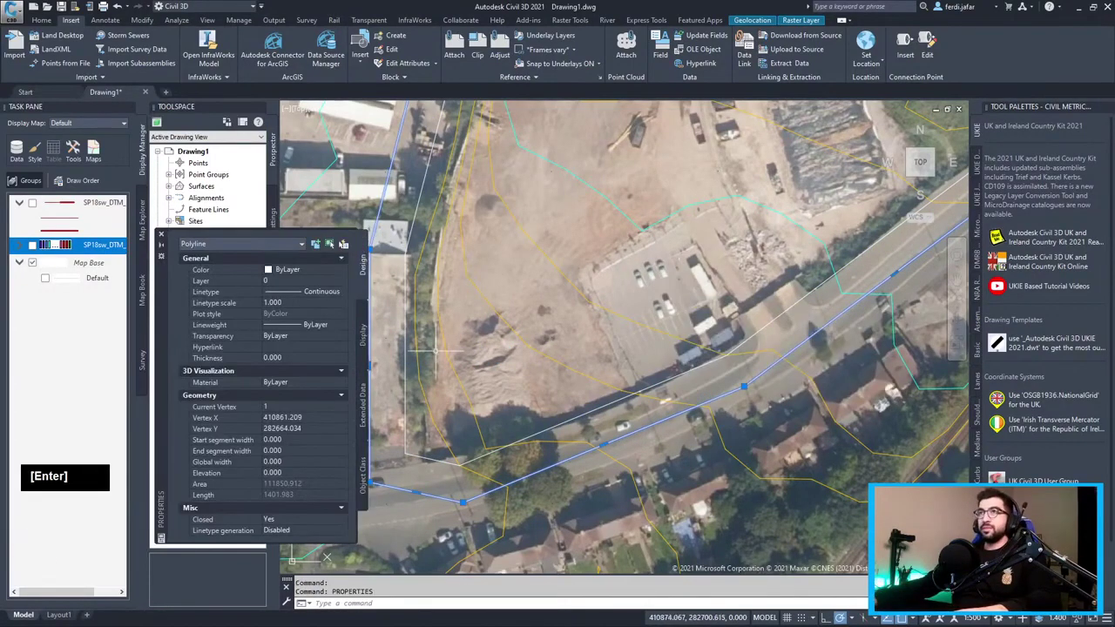
double_click(301, 271)
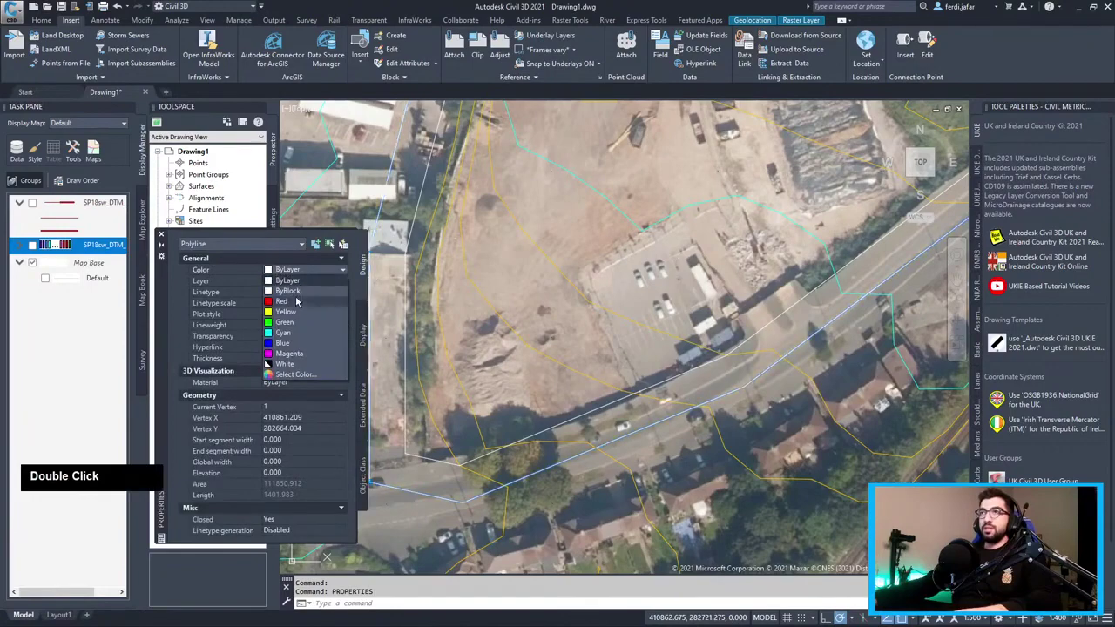
click(287, 303)
click(292, 463)
text(0.5)
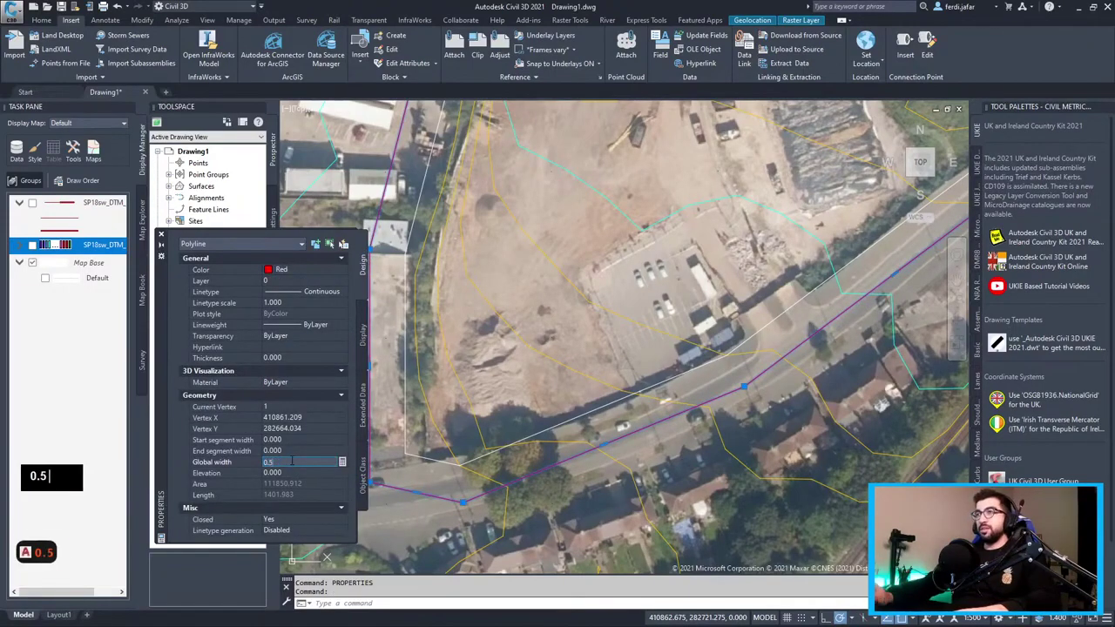
key(Return)
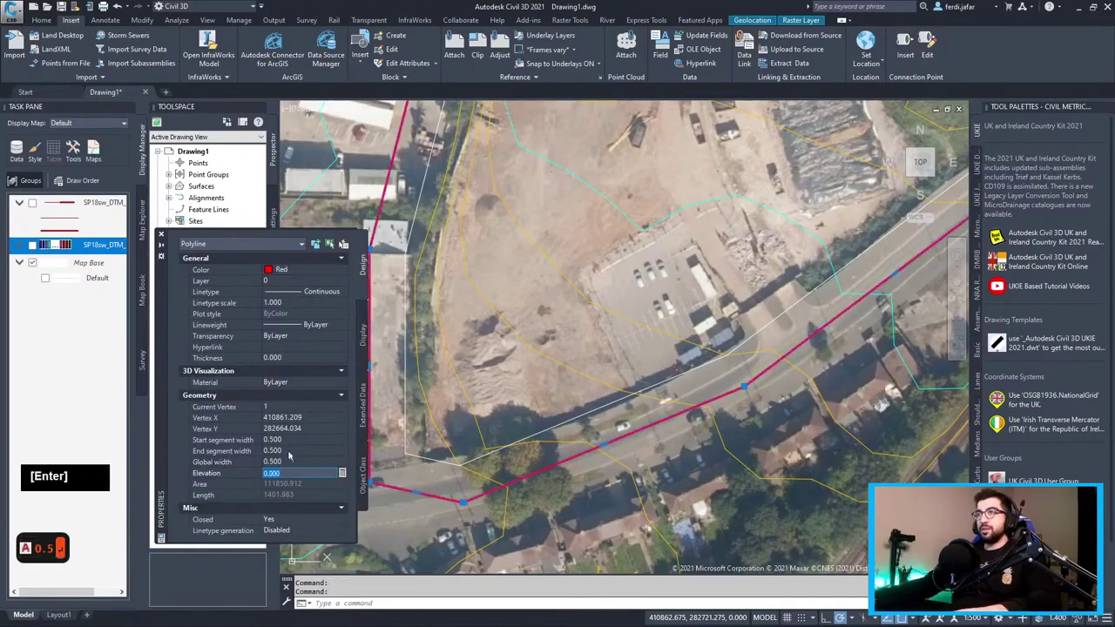
click(161, 234)
Rename the surface Surface1 as Existing in its surface properties.
middle_click(163, 192)
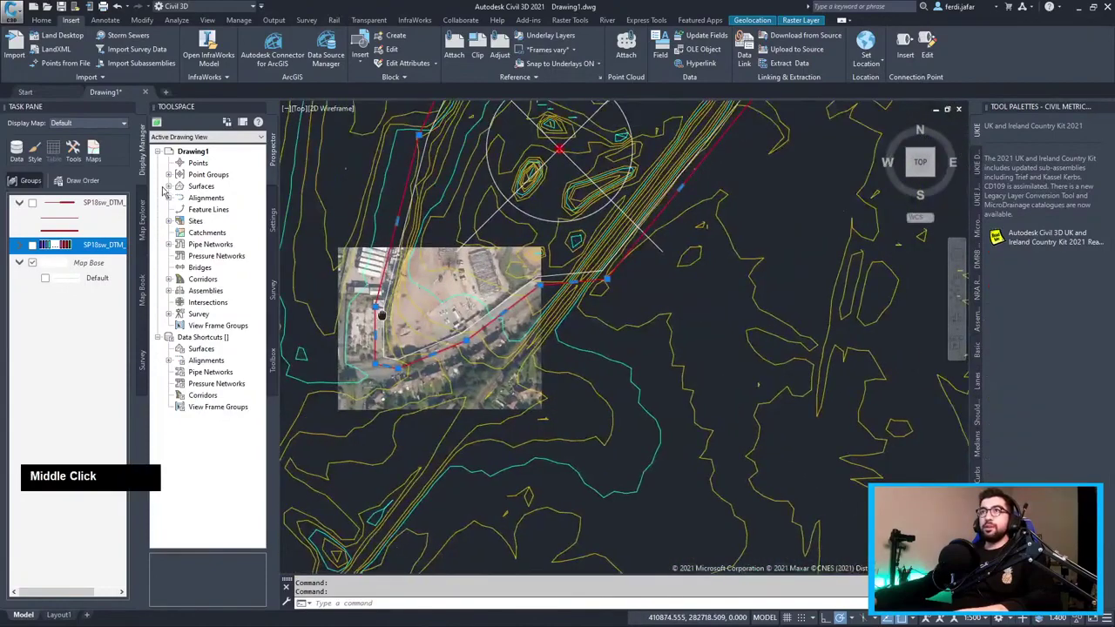
click(169, 187)
click(180, 232)
double_click(209, 234)
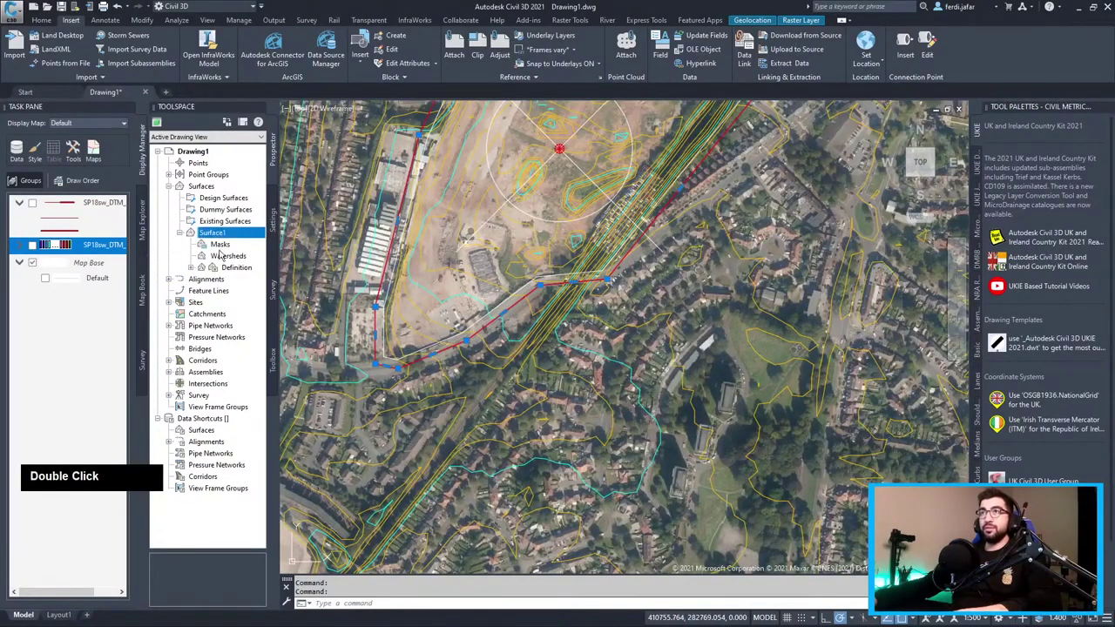
right_click(220, 240)
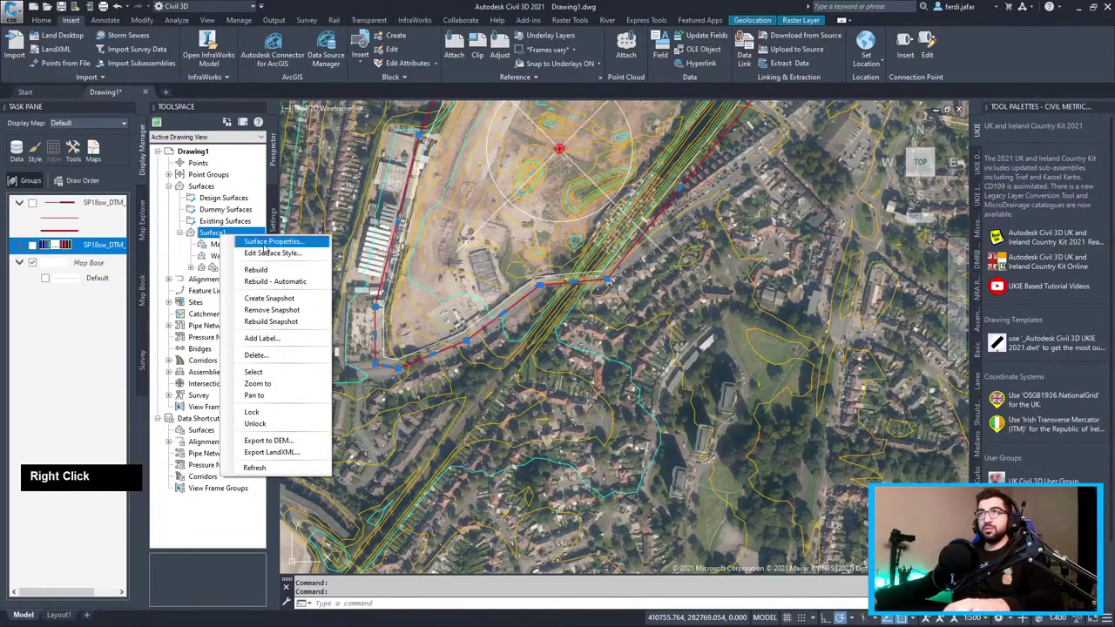
click(380, 244)
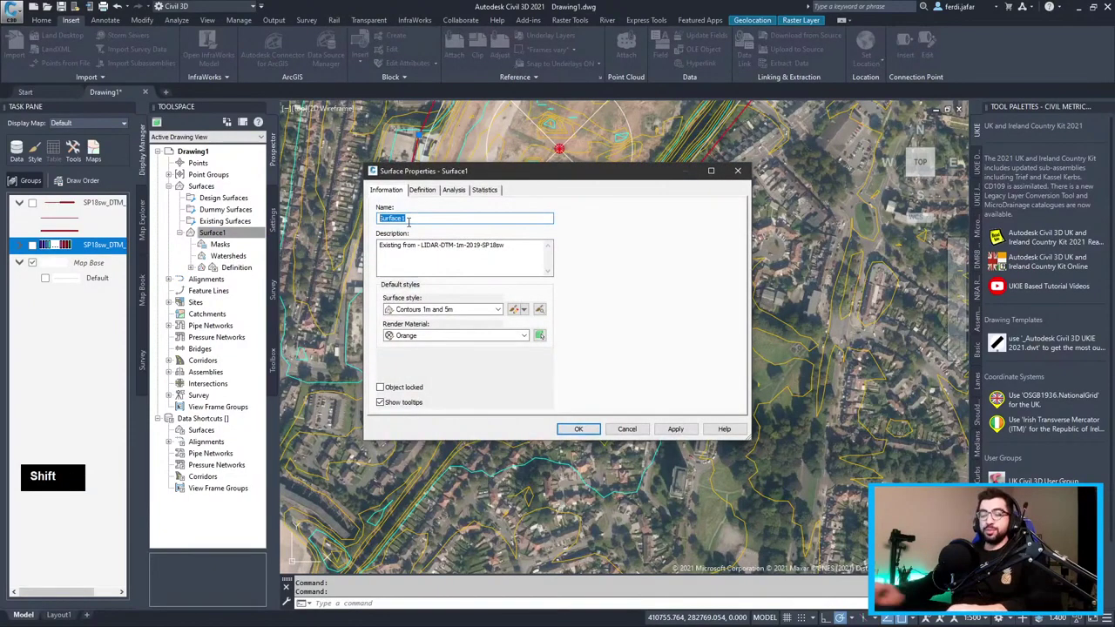
text(Existing)
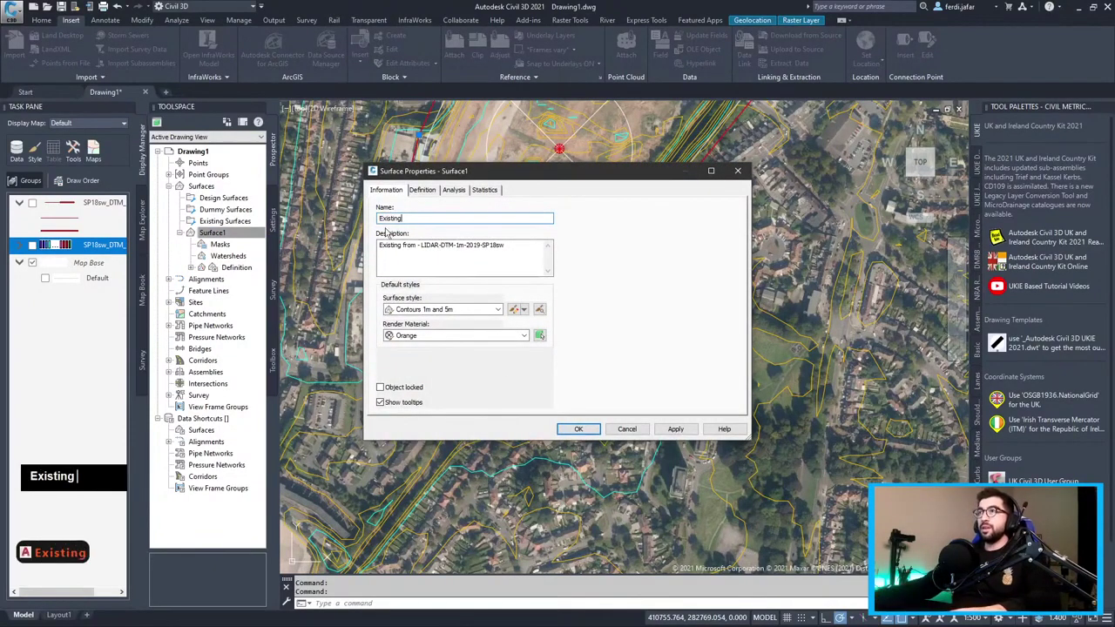
double_click(580, 430)
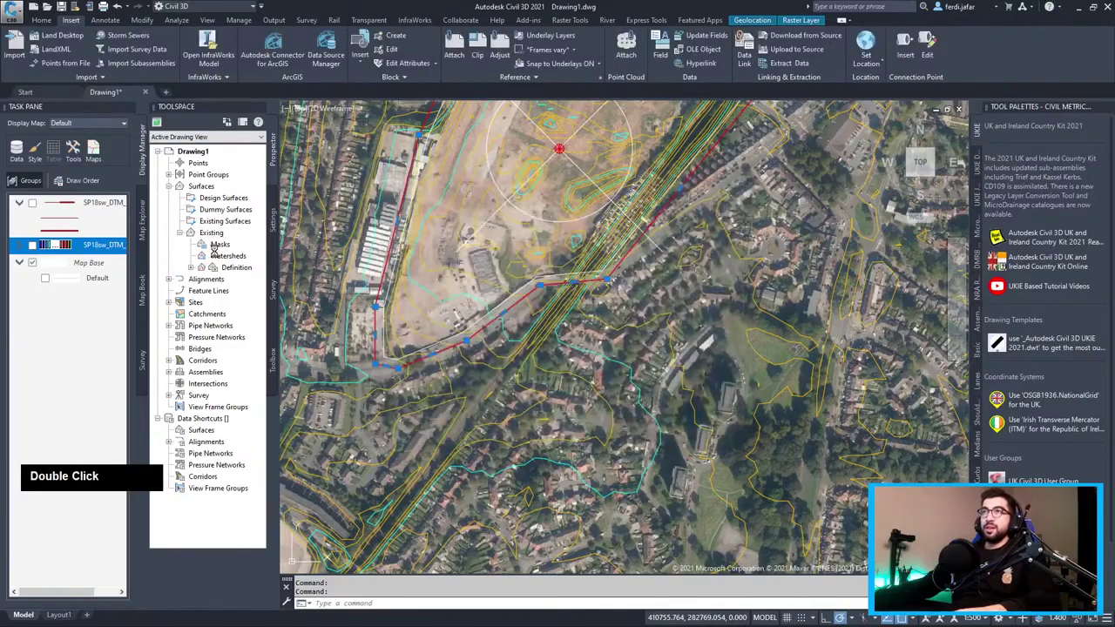
Add an Outer boundary named Offset Boundary to the Existing surface from the red offset polyline, with a 1.000 m mid-ordinate distance.
click(192, 268)
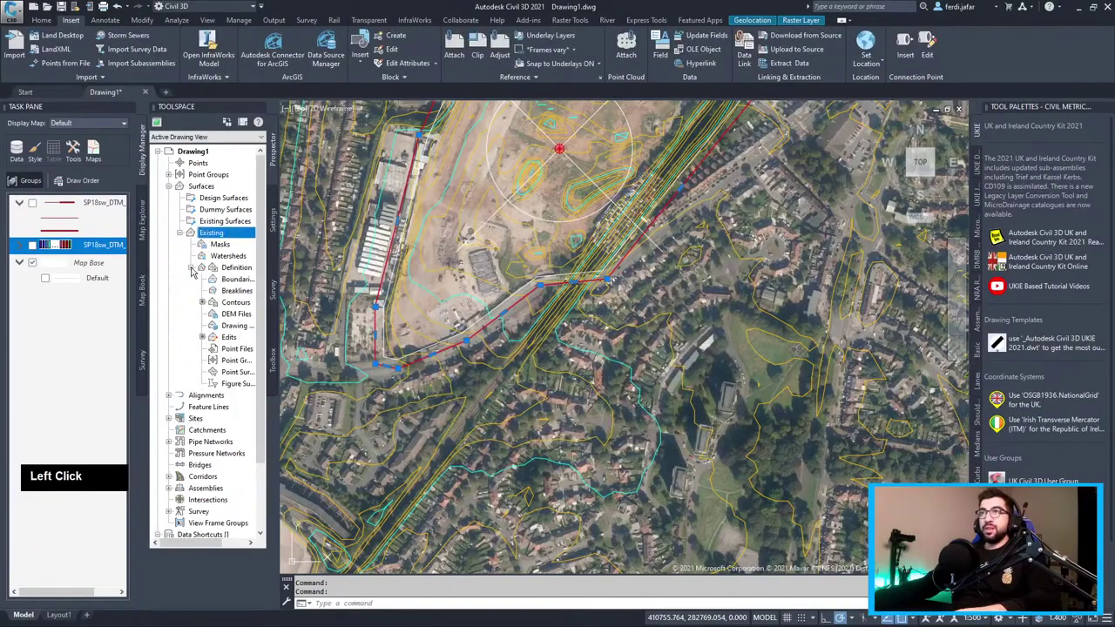
right_click(235, 287)
click(251, 293)
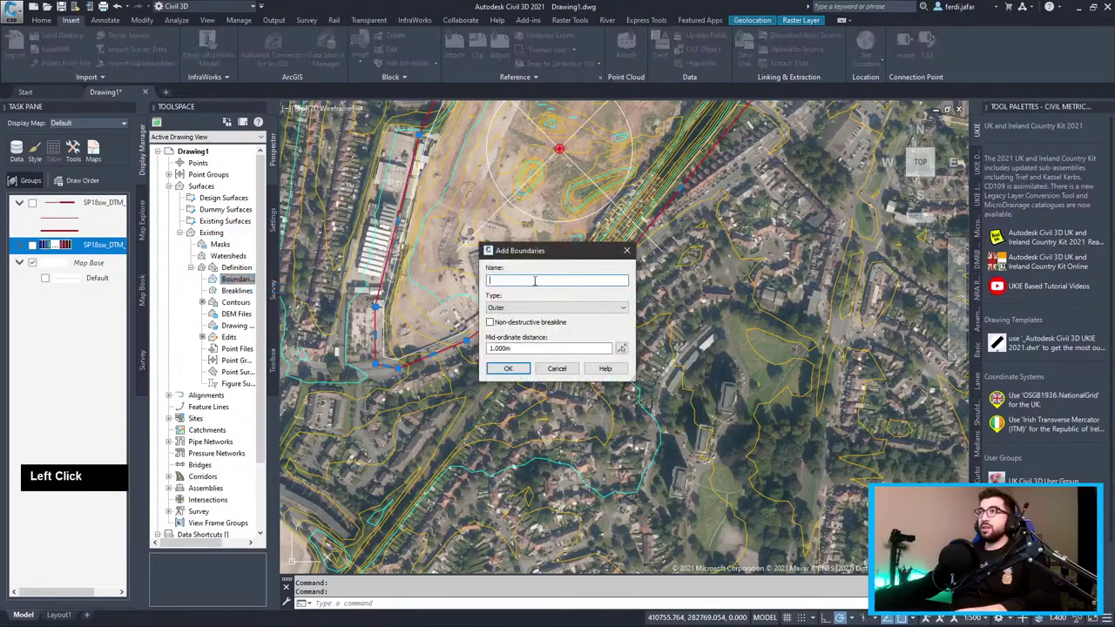
text(AB)
key(BackSpace)
key(BackSpace)
text(Of)
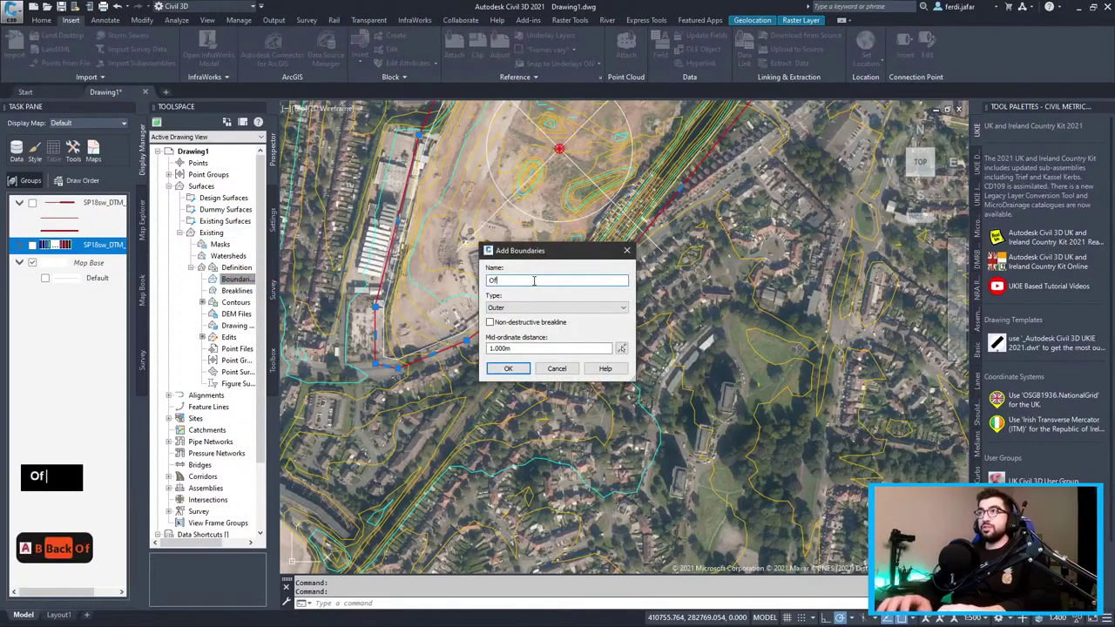
text(fset B)
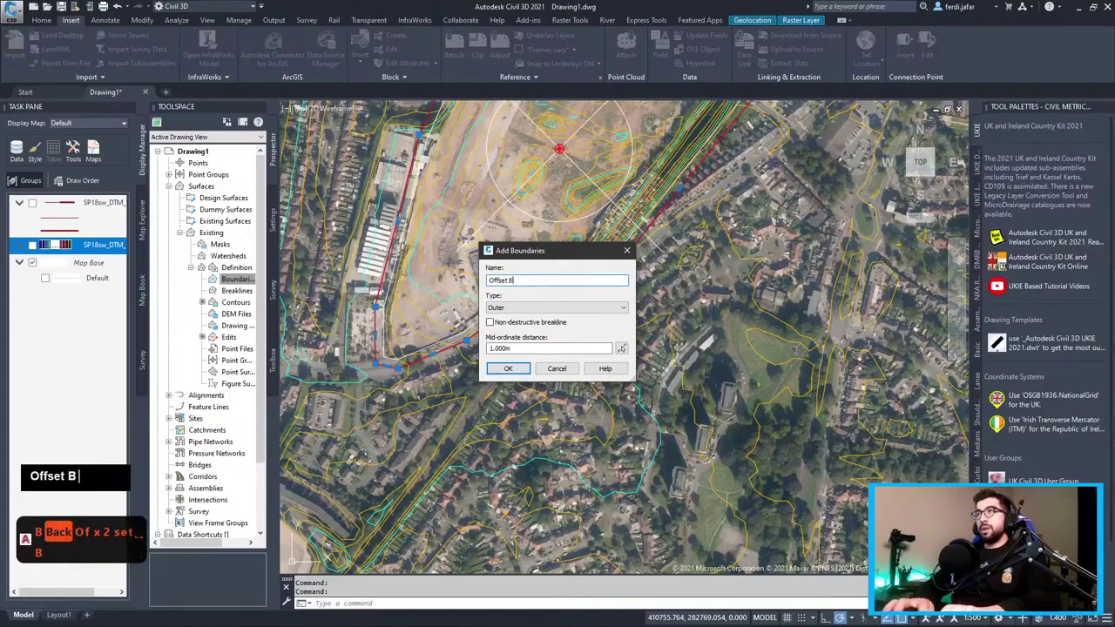
text(oundary)
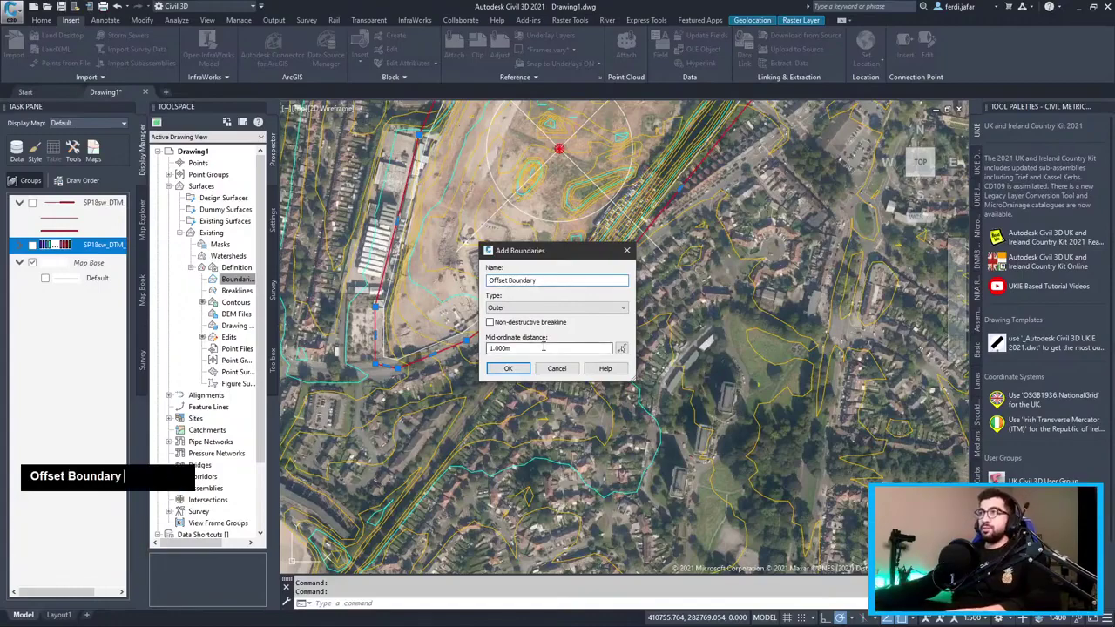
click(511, 369)
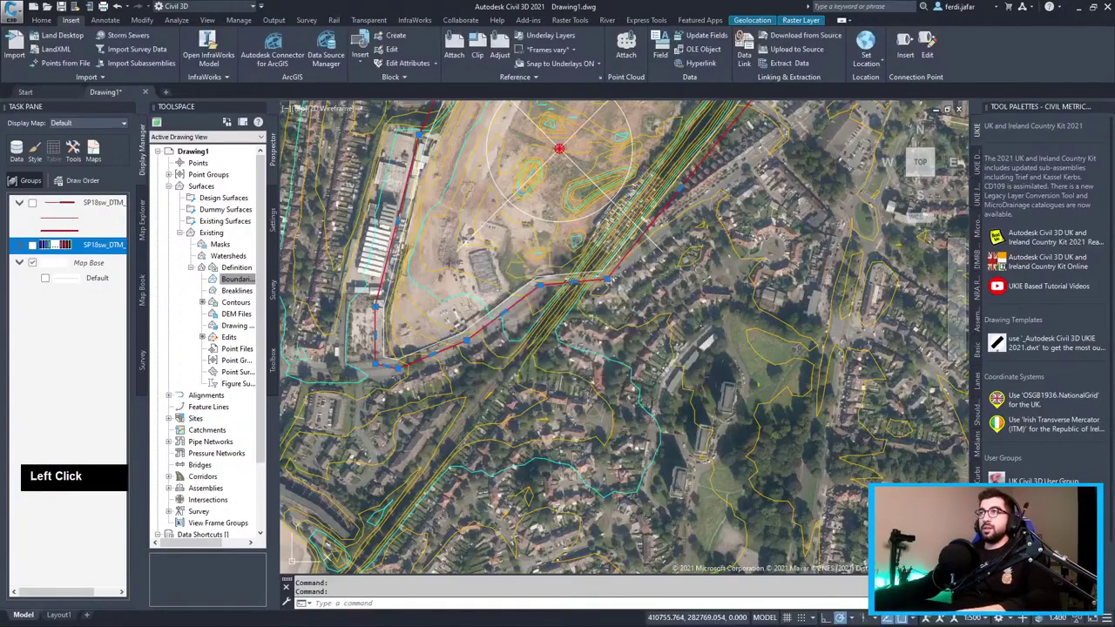
scroll(480, 385, down, 5)
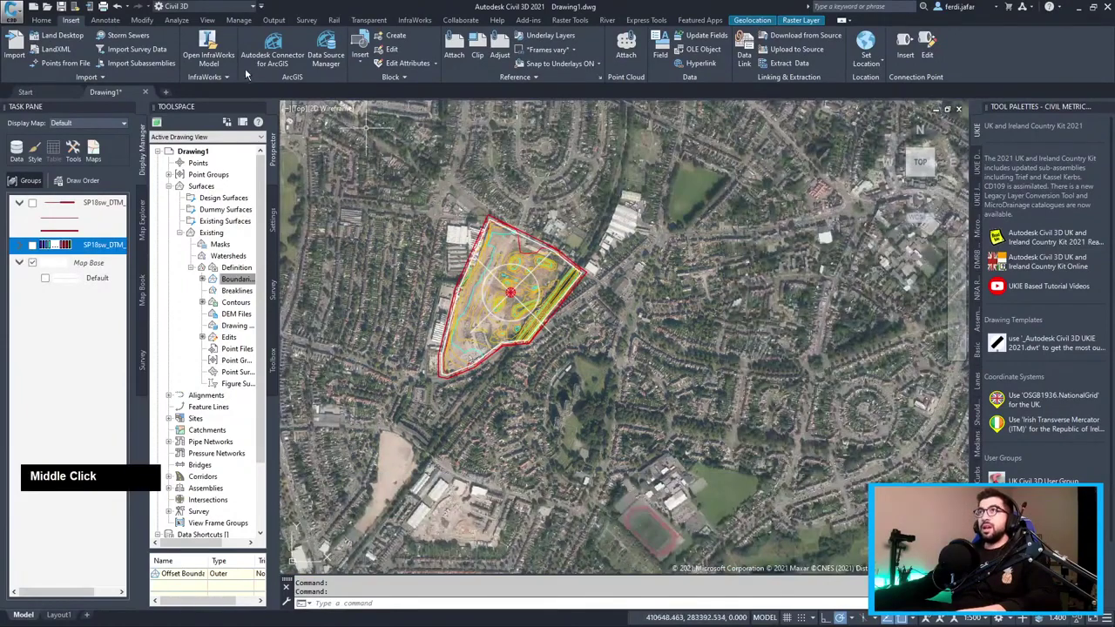
Draw a rectangle around the whole site, leaving a margin outside the red offset boundary.
click(51, 21)
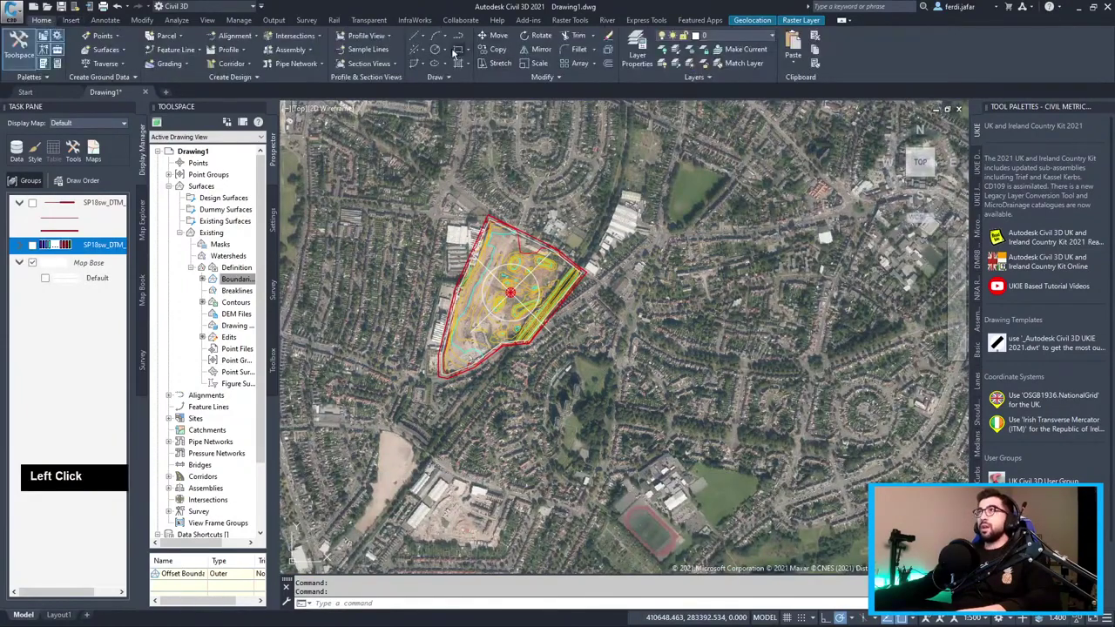
click(377, 202)
click(629, 392)
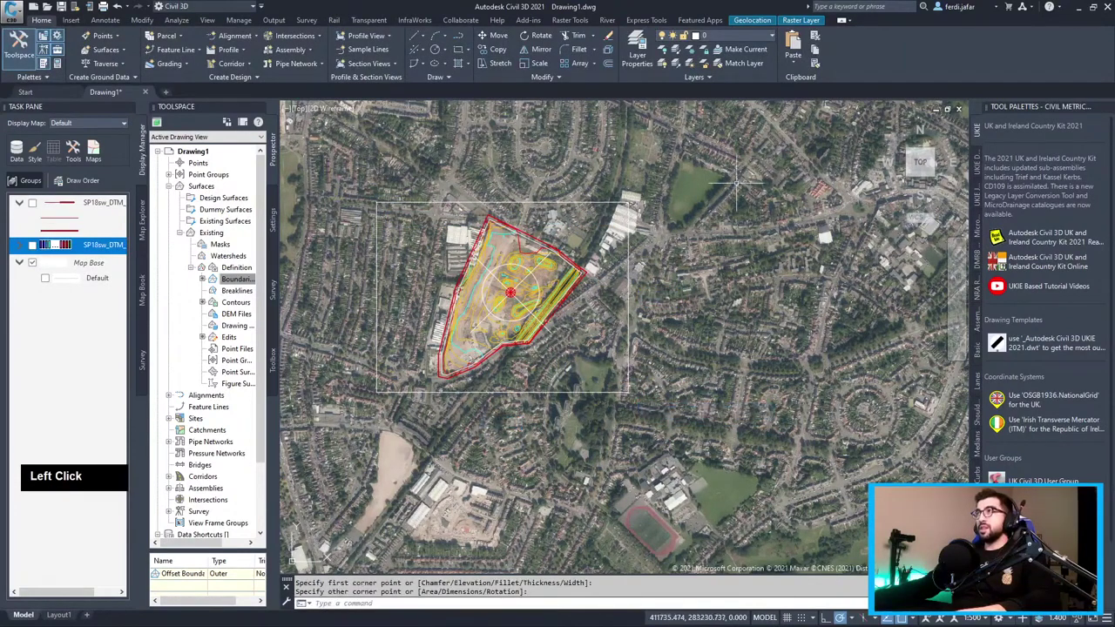
Capture the aerial map area inside the rectangle as an image, from its north-west to its south-east corner.
click(770, 21)
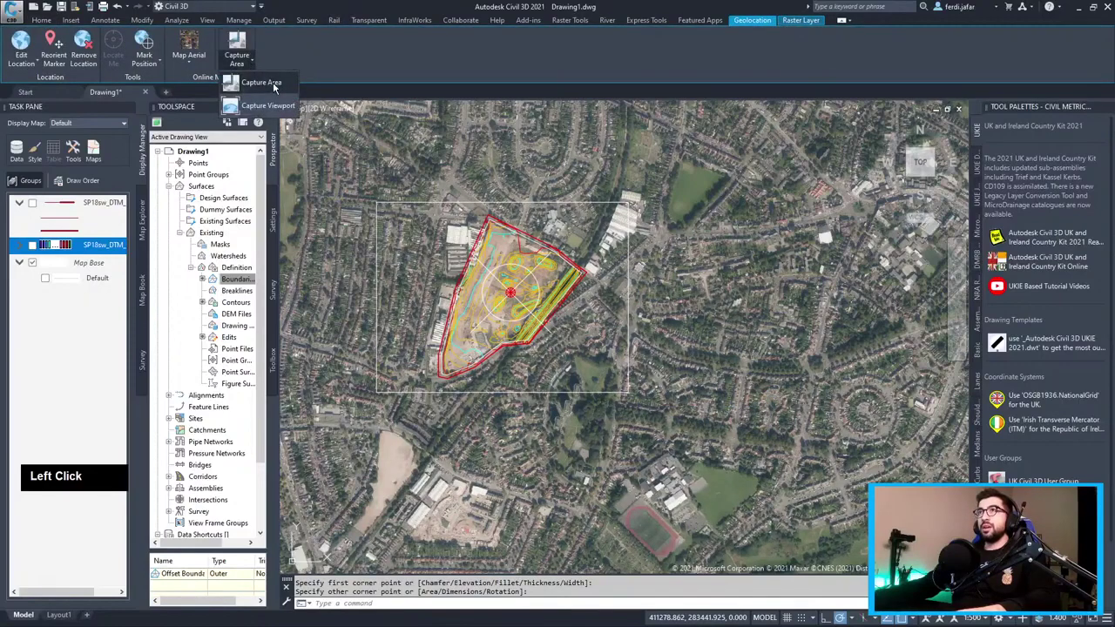
click(273, 82)
click(376, 202)
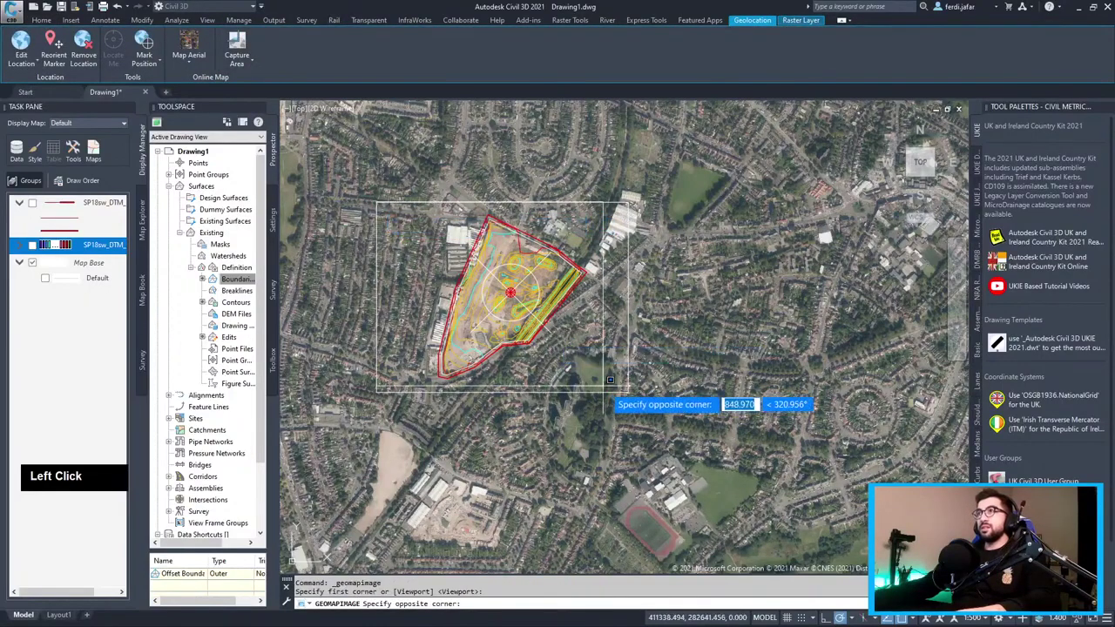
click(629, 391)
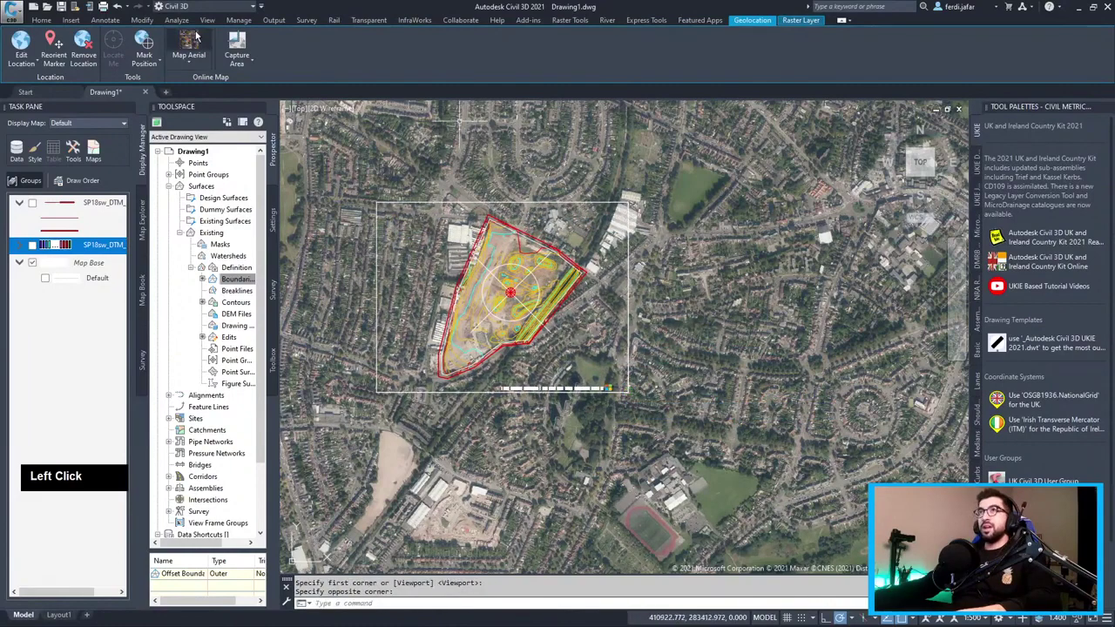
Turn off the live online map so that only the captured aerial image remains around the site.
click(199, 64)
click(197, 84)
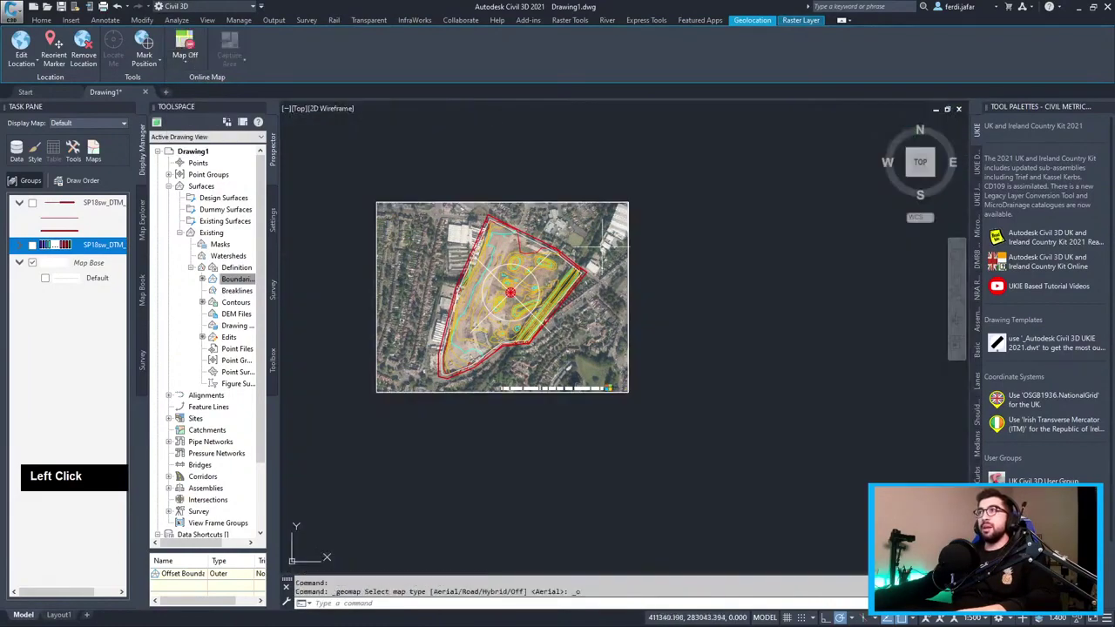
scroll(531, 273, up, 4)
middle_drag(522, 292, 648, 270)
key(Escape)
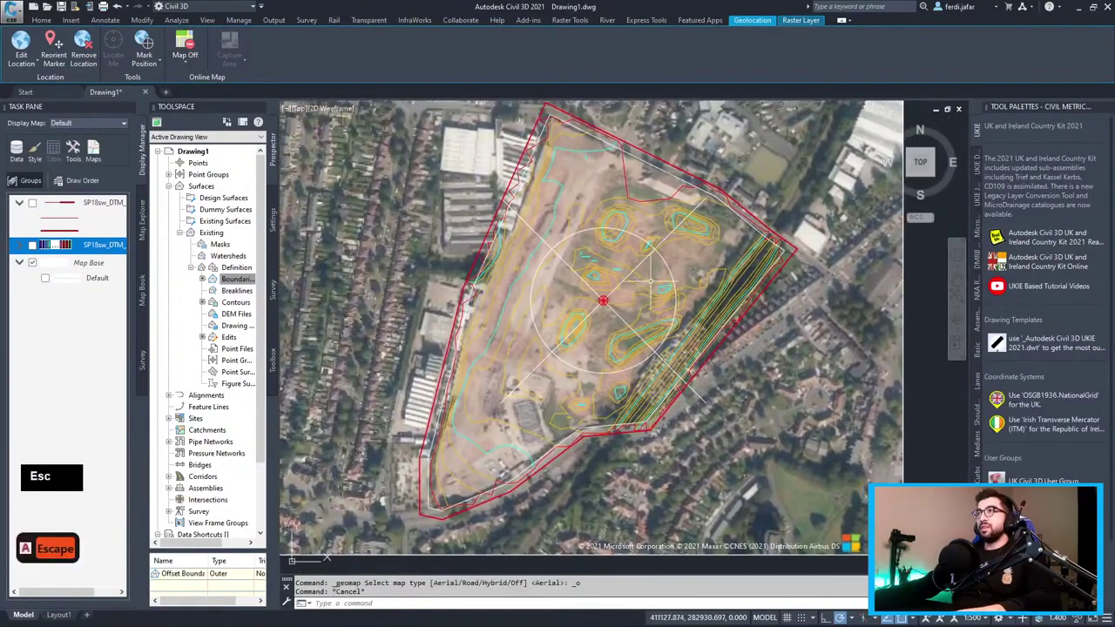
Set the drawing's point style size to 1 in absolute units to shrink the large point marker on the site.
click(648, 270)
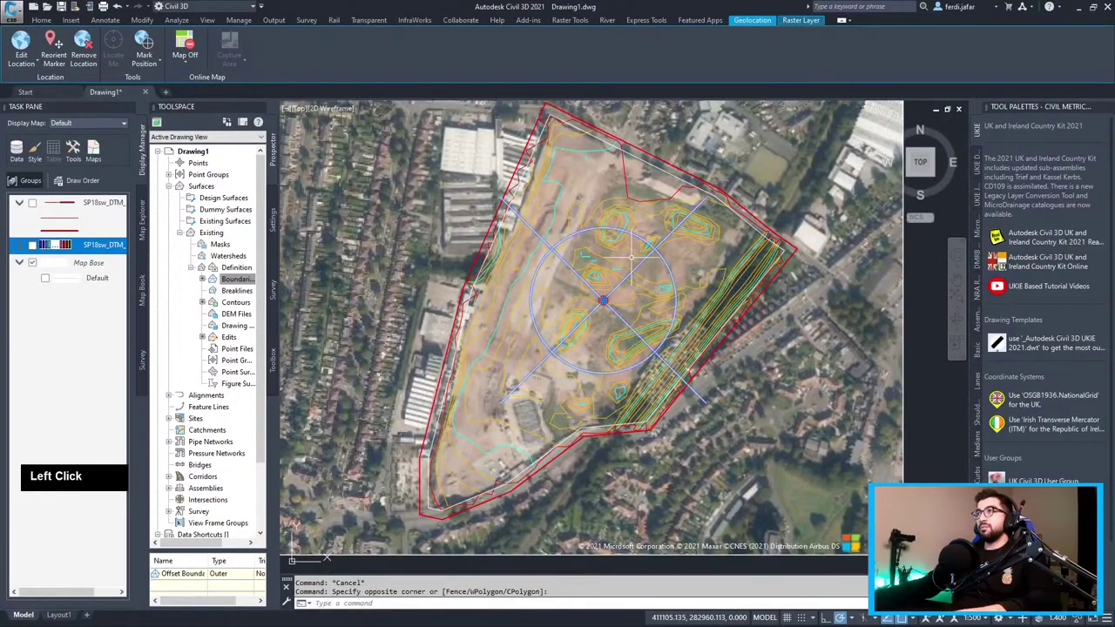
text(ptype)
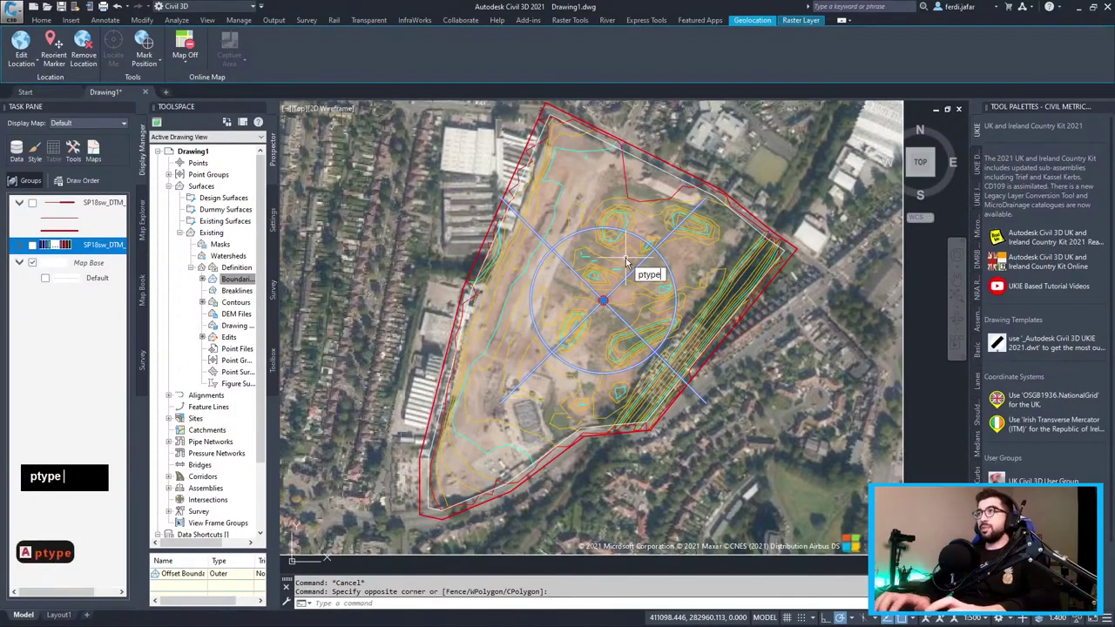
key(Return)
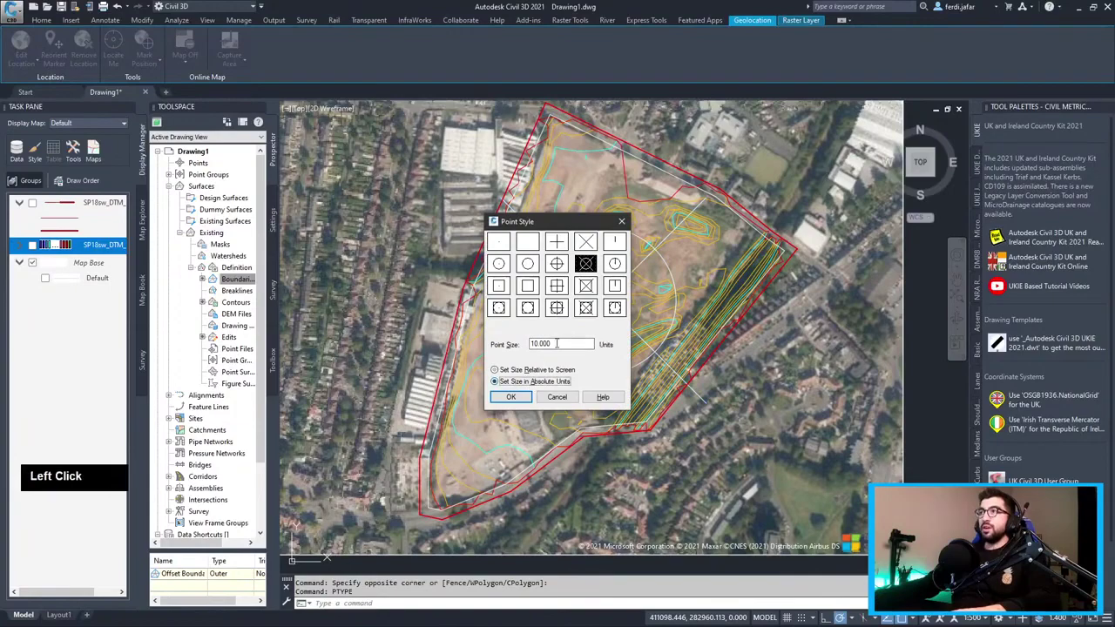
key(Return)
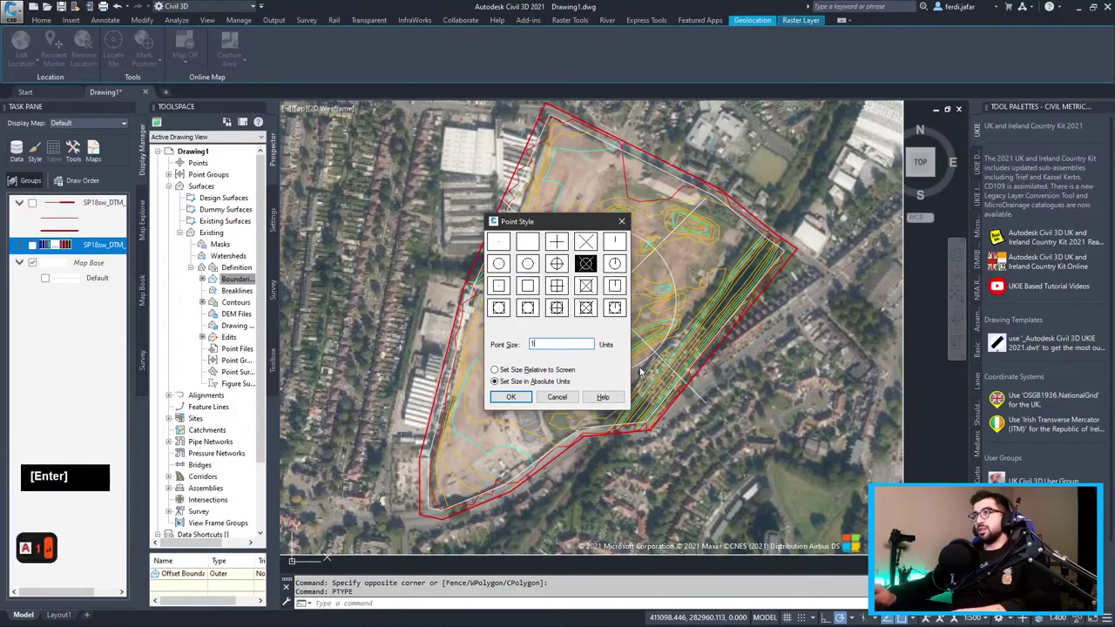
key(Escape)
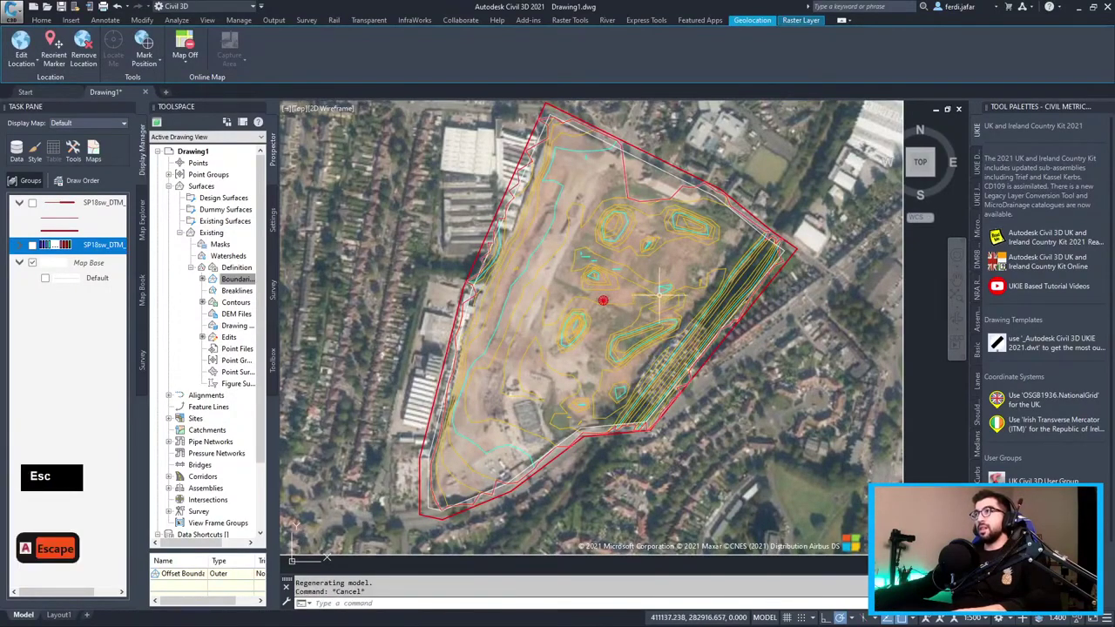
Open the Existing surface in the Object Viewer and orbit it to examine the terrain in 3D.
click(659, 296)
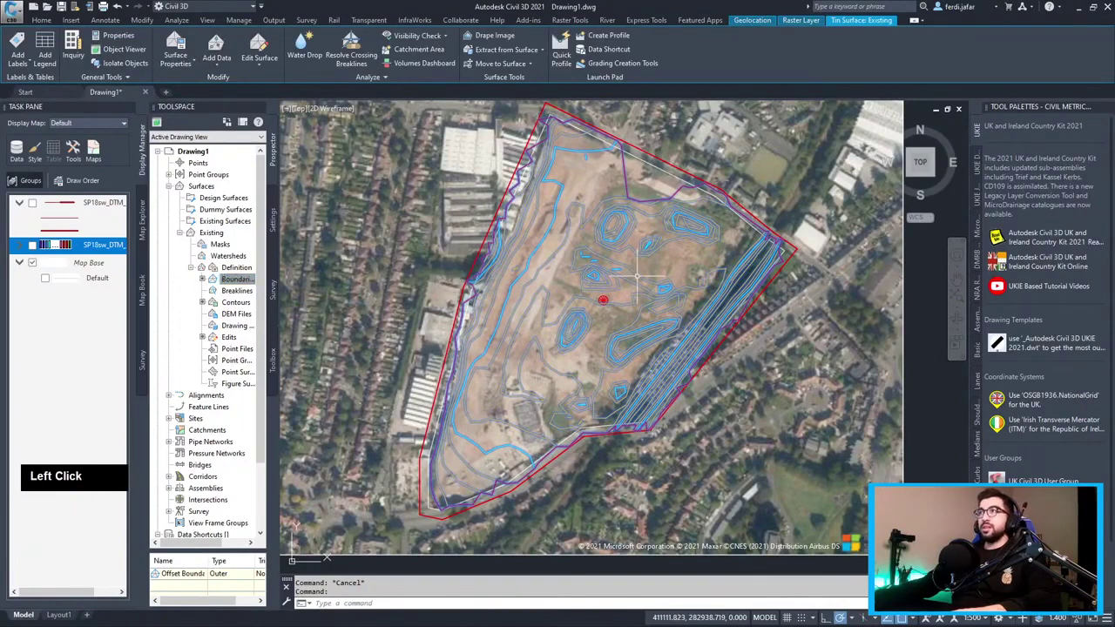
right_click(640, 278)
click(677, 437)
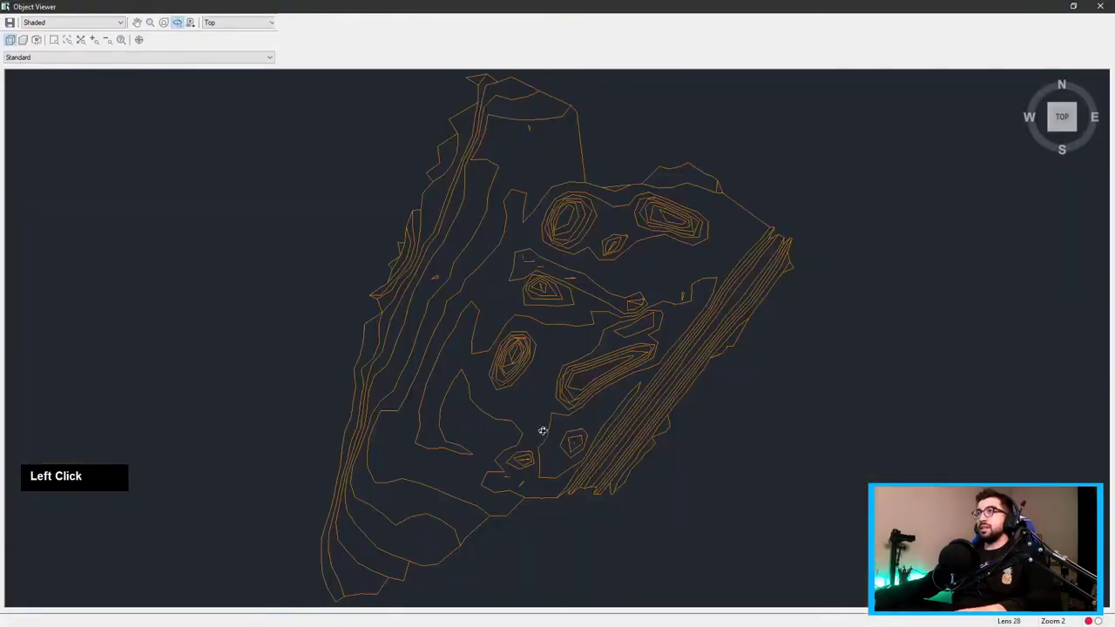
mouse_move(540, 430)
mouse_down()
mouse_move(555, 209)
mouse_move(499, 389)
mouse_move(766, 298)
mouse_move(709, 401)
mouse_move(721, 424)
mouse_up()
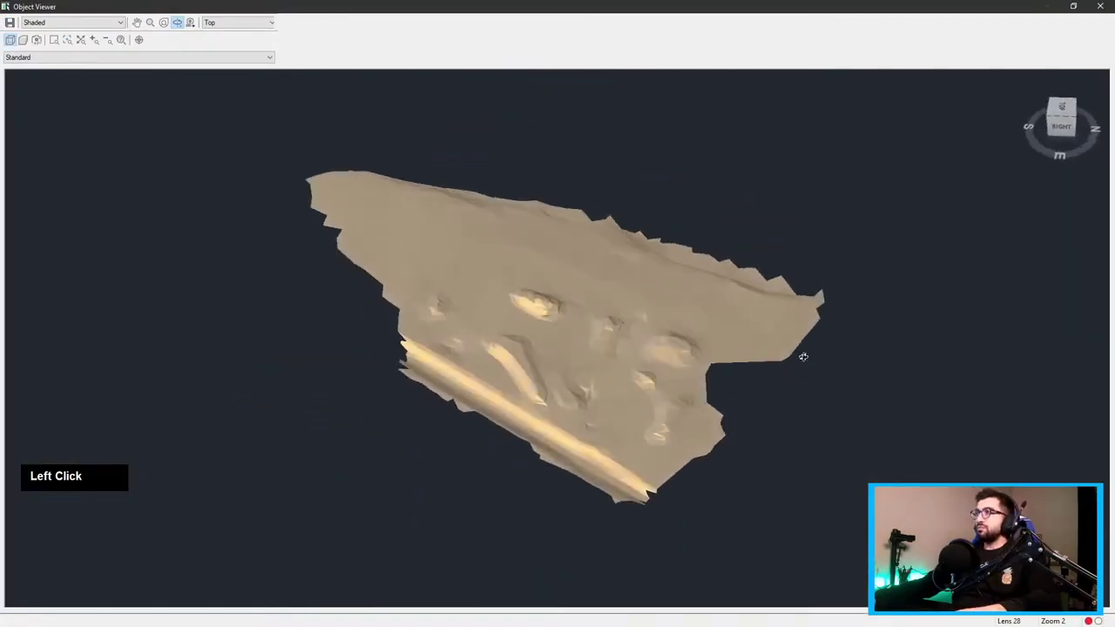
Close the Object Viewer and turn on Triangles in the plan display of the Existing surface's style.
click(1101, 7)
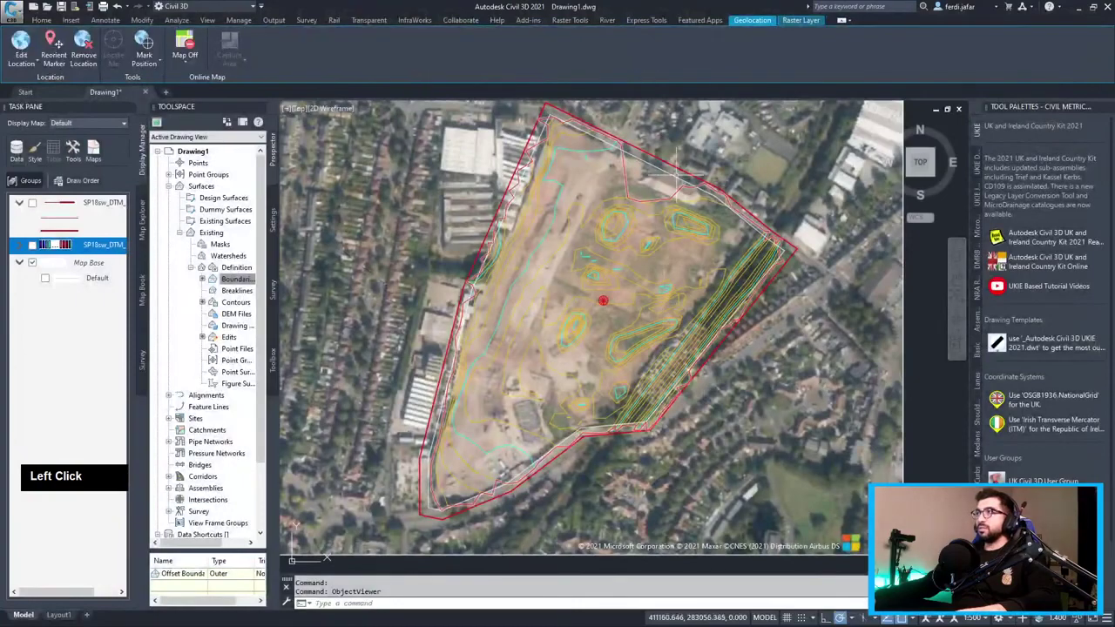
scroll(660, 192, up, 2)
click(562, 371)
middle_drag(562, 371, 502, 476)
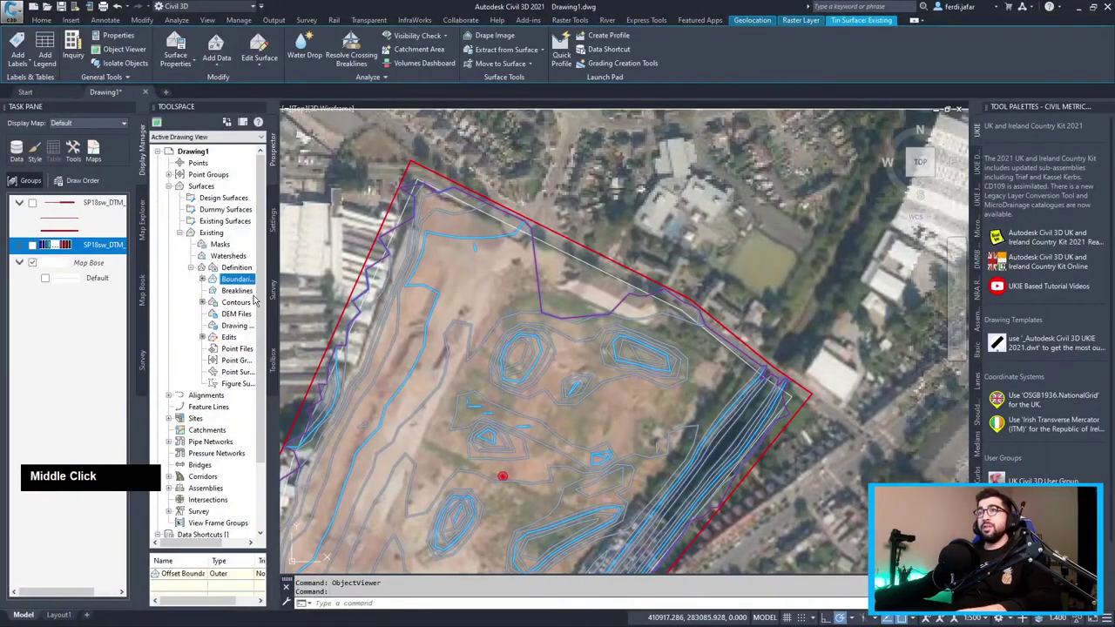
right_click(222, 232)
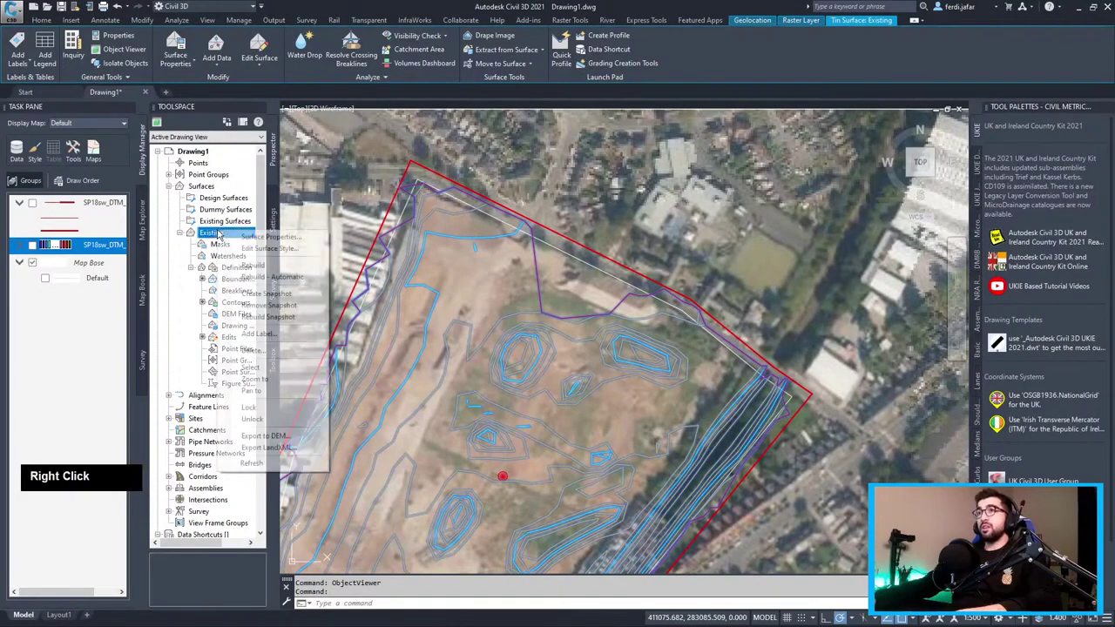
click(281, 250)
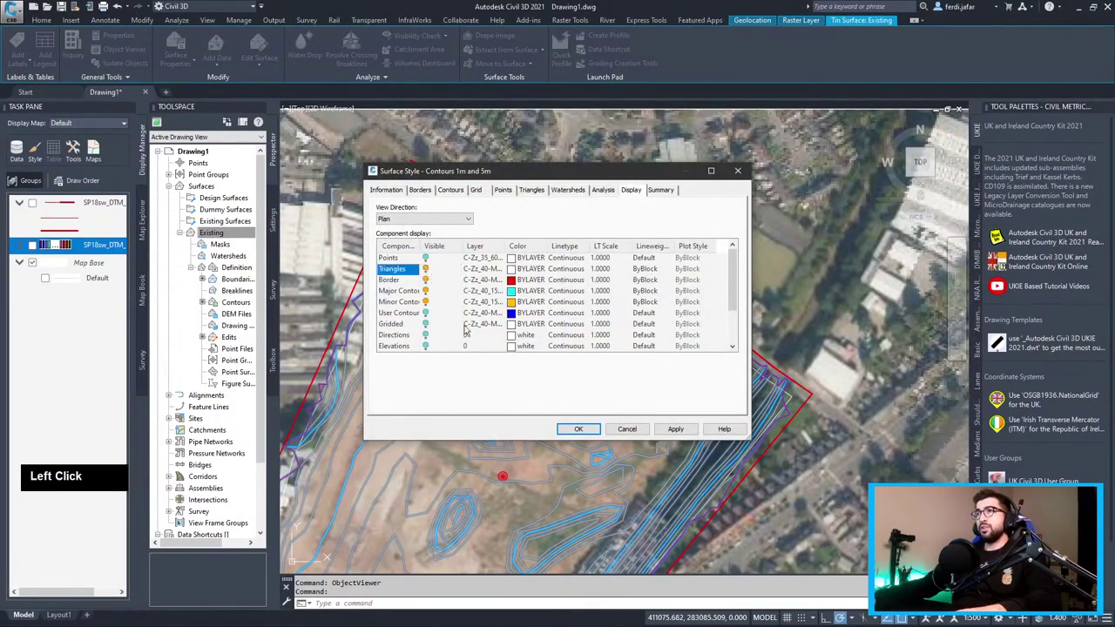
click(577, 428)
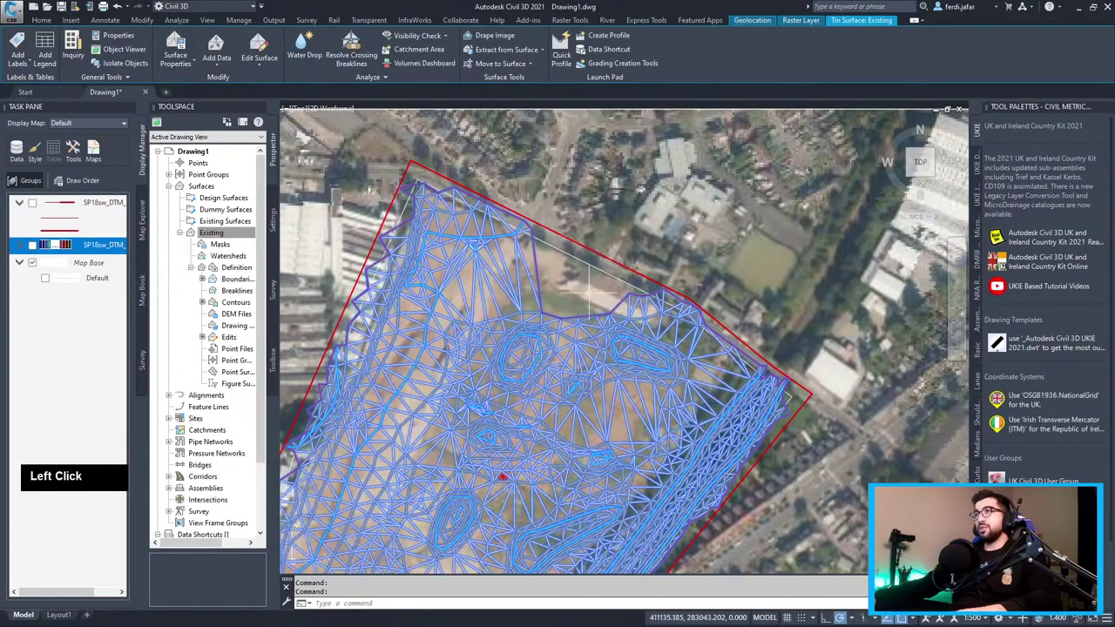
scroll(554, 284, up, 3)
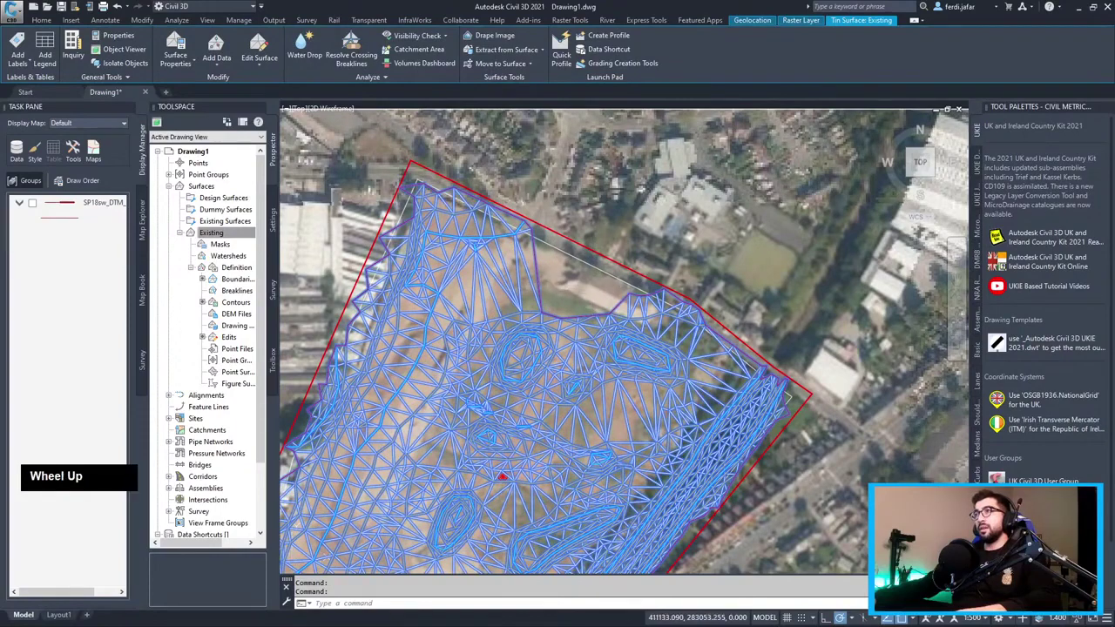
key(Escape)
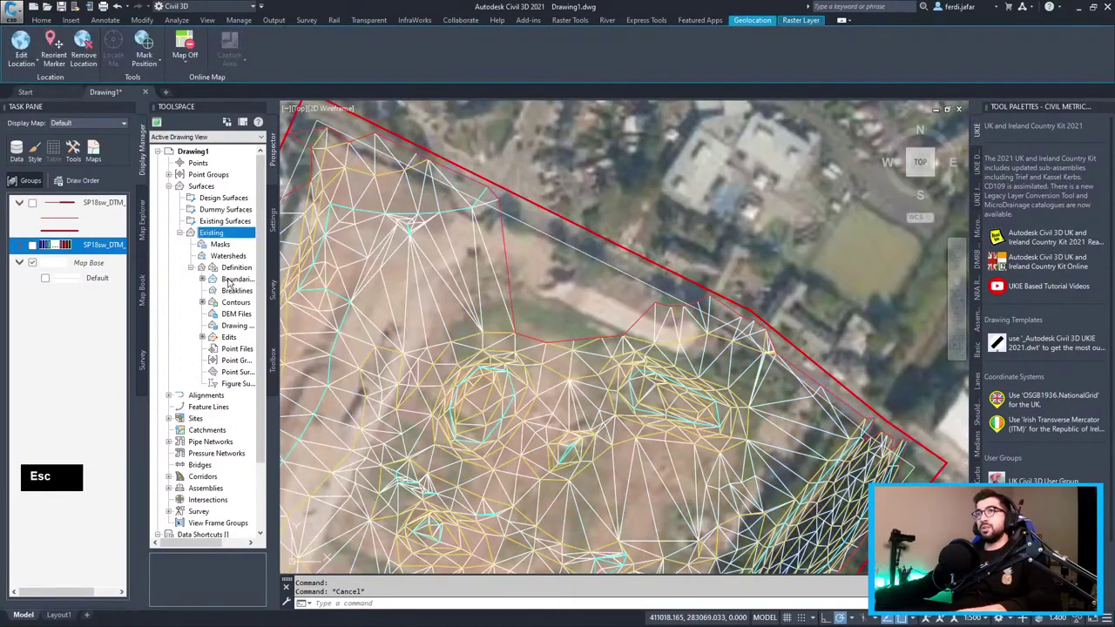
Remove the Offset Boundary from the Existing surface's definition and rebuild the surface.
right_click(229, 280)
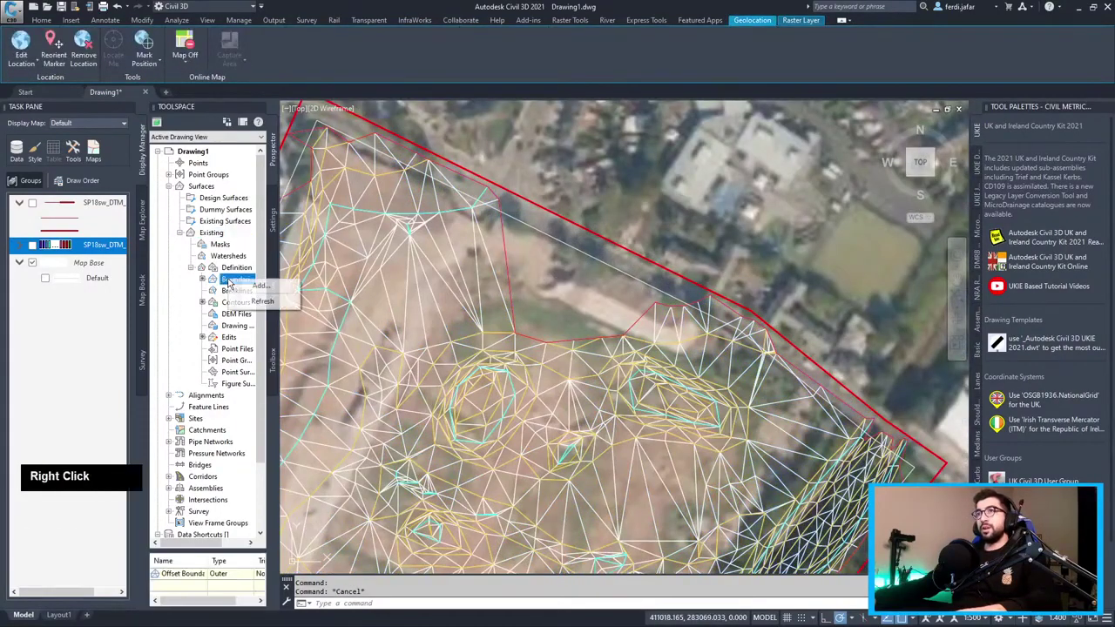
right_click(188, 577)
click(236, 484)
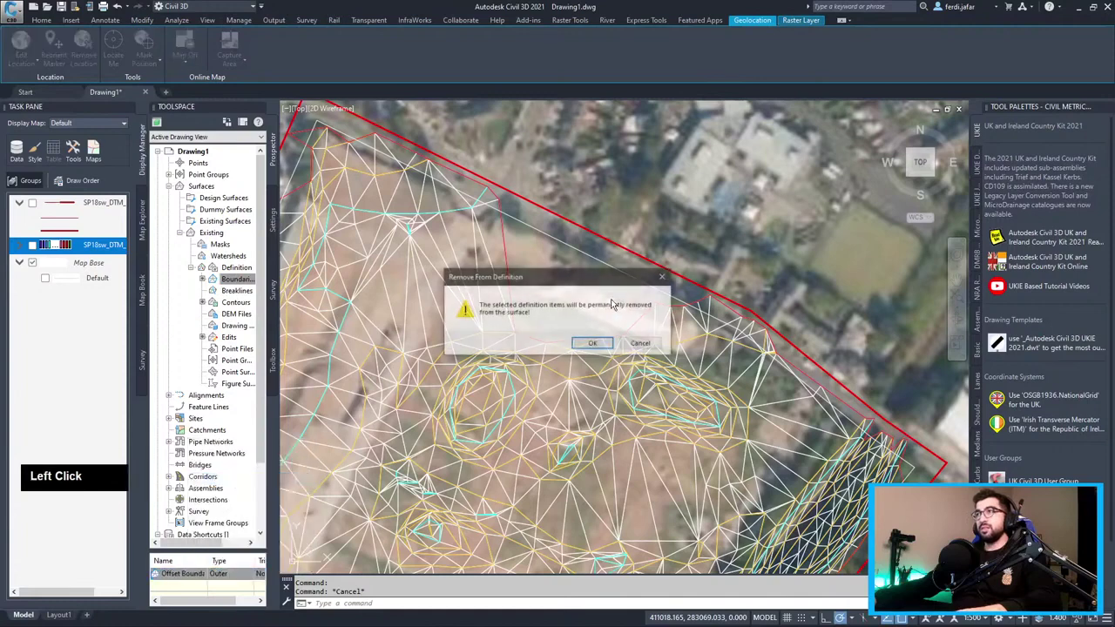
click(592, 343)
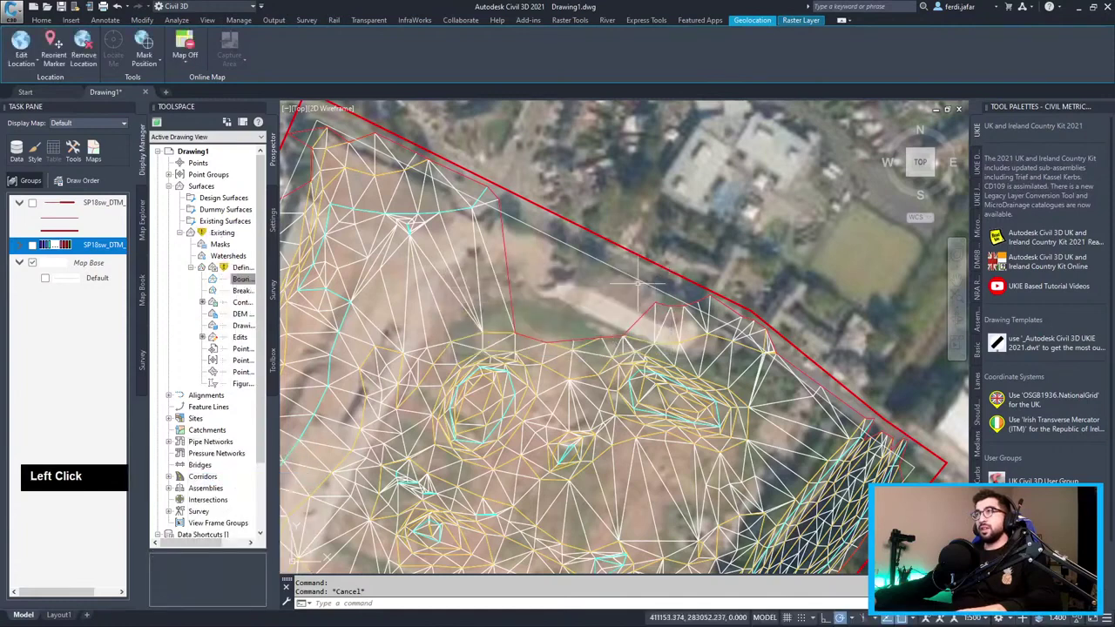
right_click(224, 235)
click(287, 271)
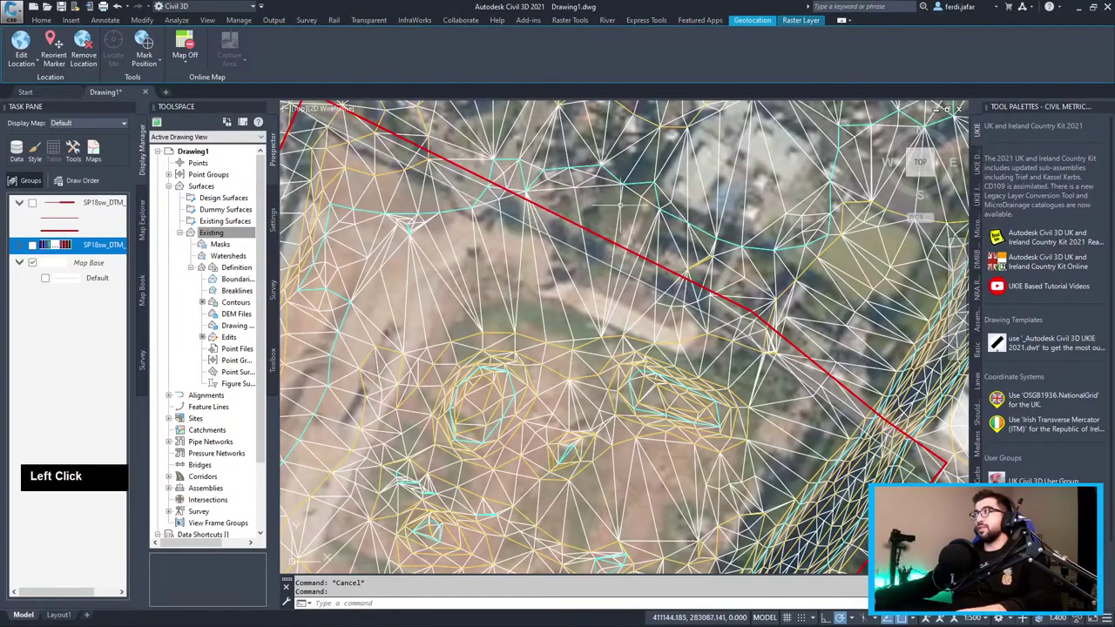
Add a vertex to the red offset polyline's north-east edge and stretch it just outside the nearby triangle corner.
middle_drag(678, 253, 627, 288)
scroll(556, 277, up, 3)
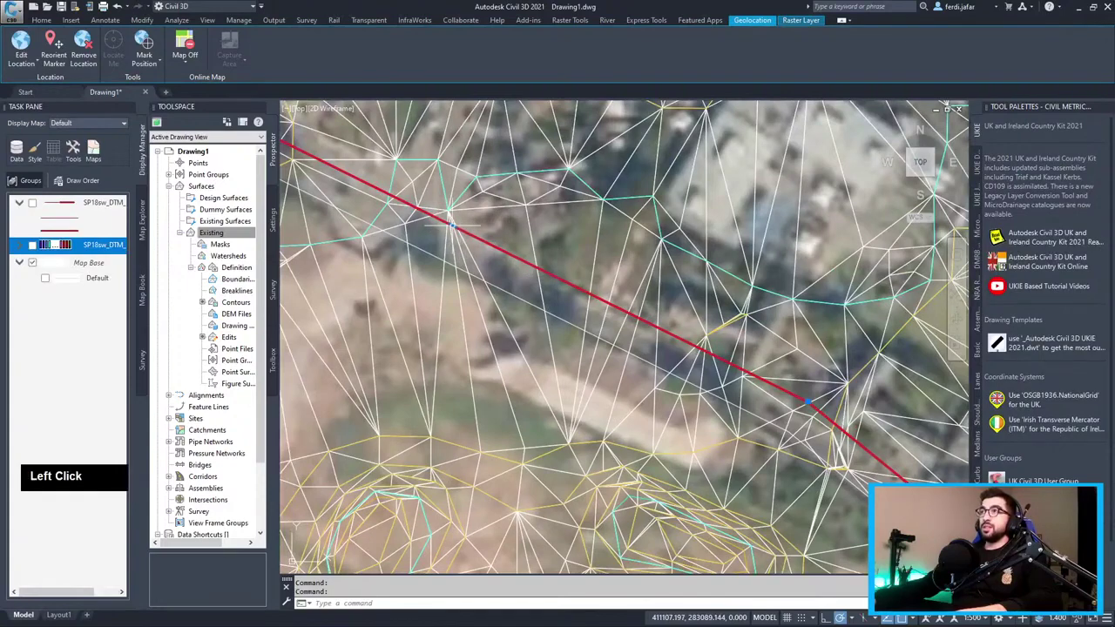
mouse_move(451, 225)
click(470, 258)
scroll(451, 195, up, 2)
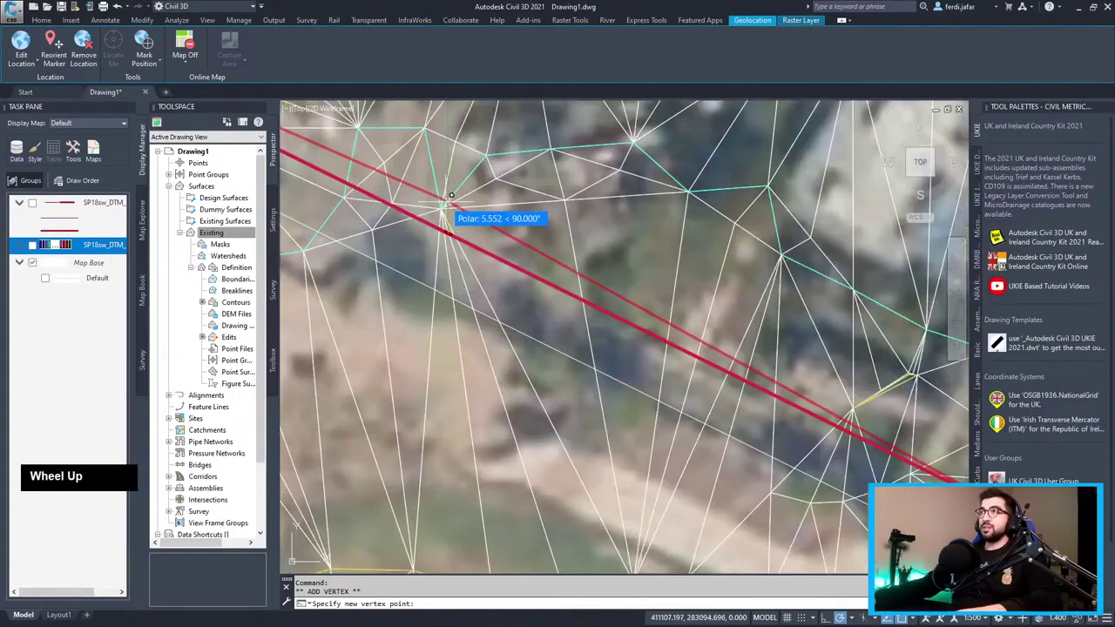
click(441, 209)
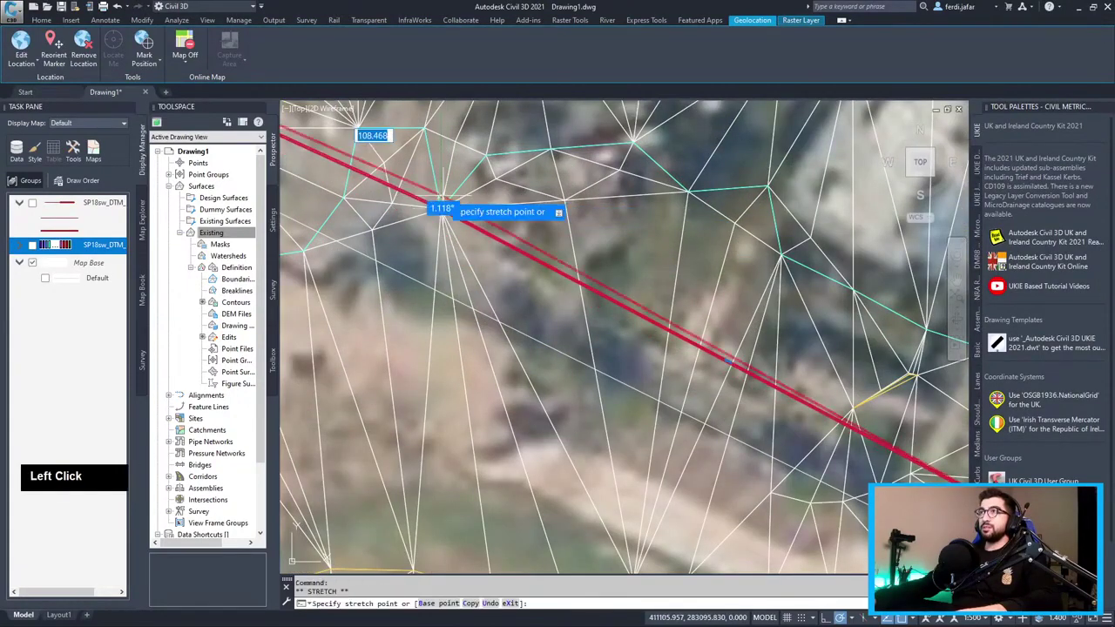
scroll(440, 208, up, 3)
click(441, 207)
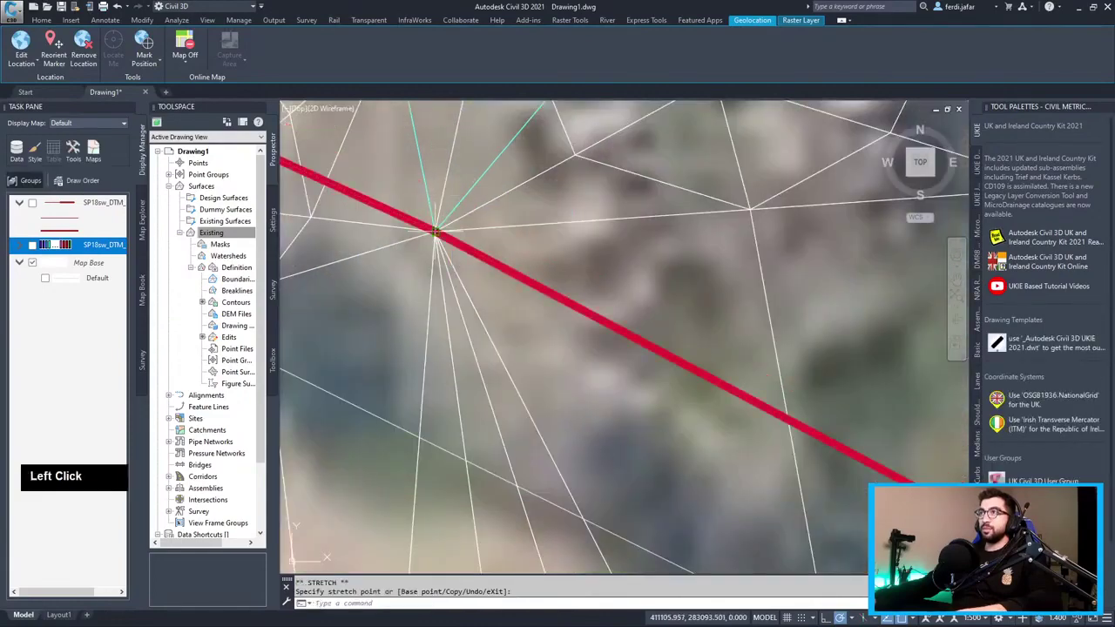
click(434, 230)
click(435, 175)
Add two more vertices to the polyline's north-east edge, bulging it outward toward the neighbouring buildings.
scroll(434, 176, down, 1)
scroll(435, 176, down, 10)
middle_drag(471, 192, 557, 289)
scroll(554, 289, up, 5)
mouse_move(581, 319)
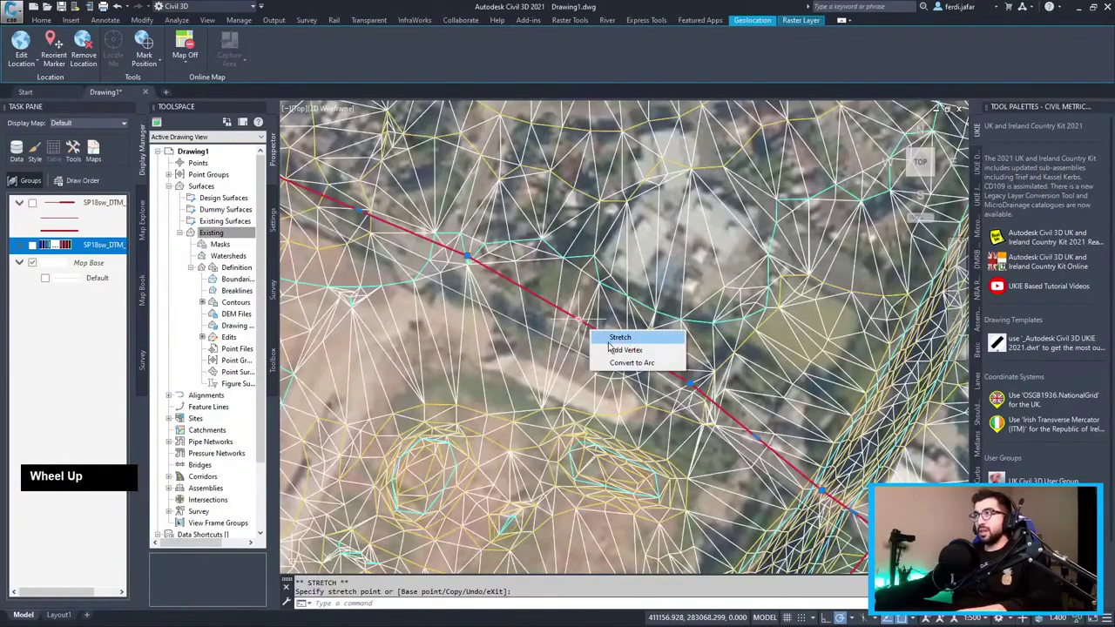
click(614, 351)
click(580, 243)
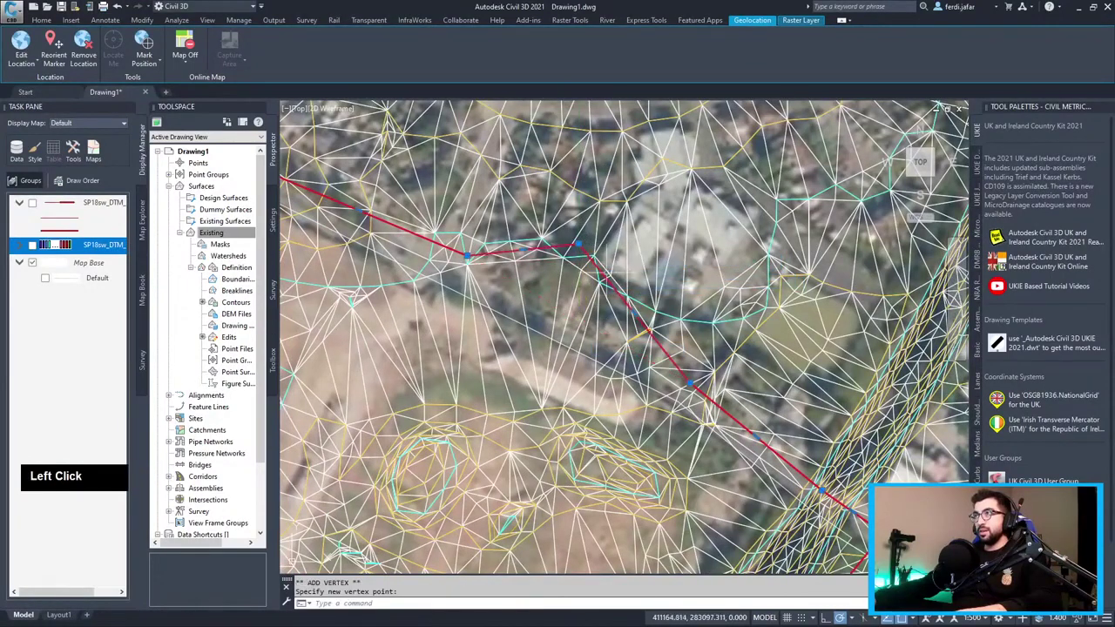
mouse_move(636, 310)
click(667, 331)
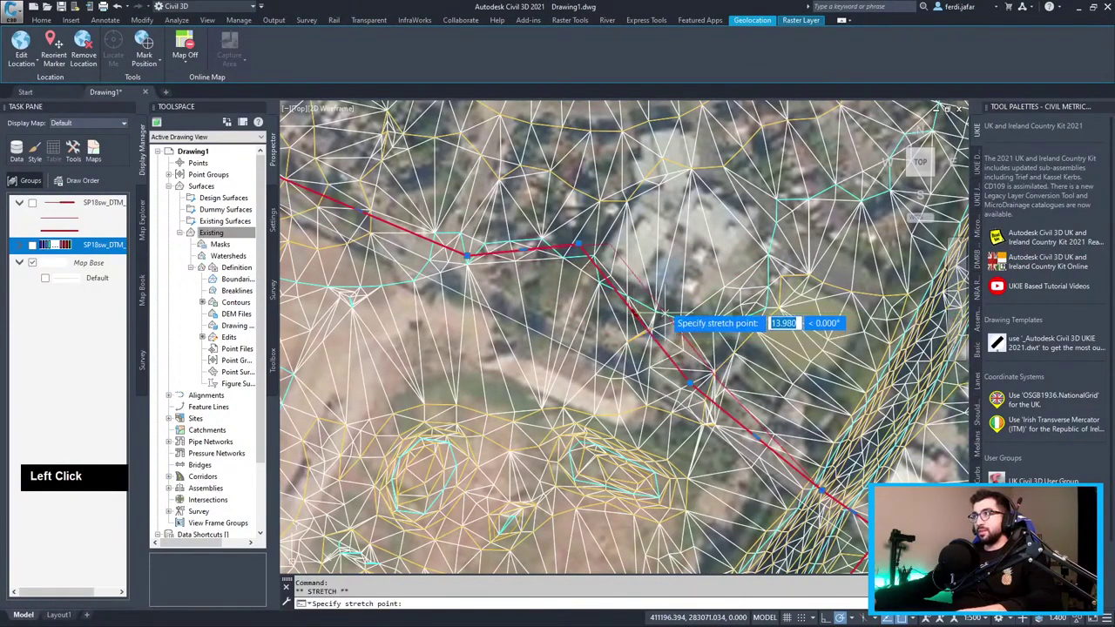
key(Escape)
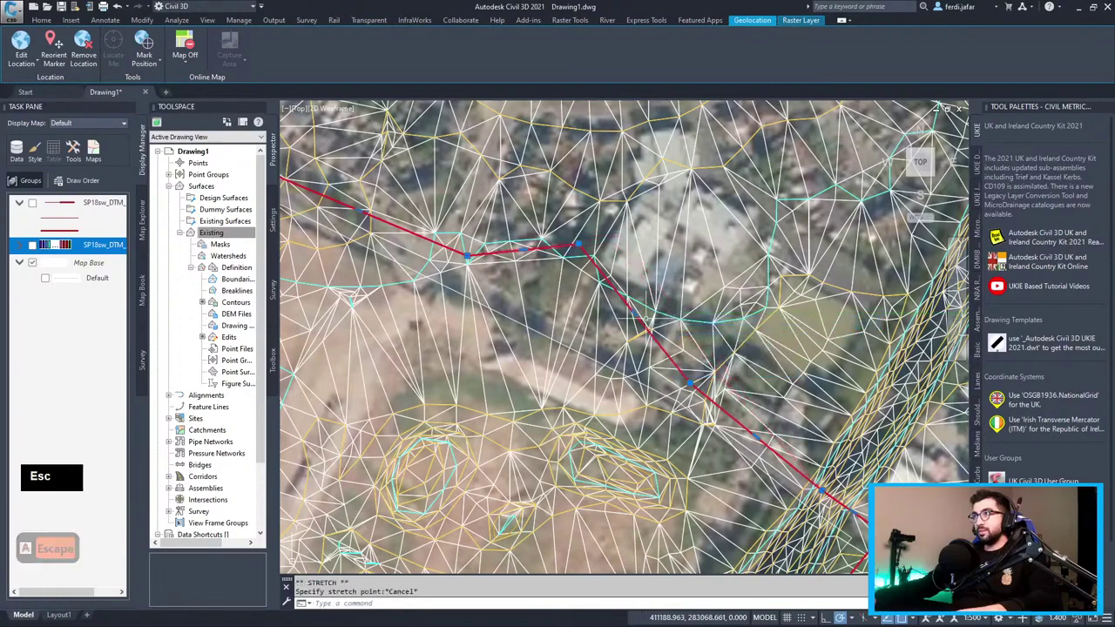
mouse_move(636, 310)
click(668, 341)
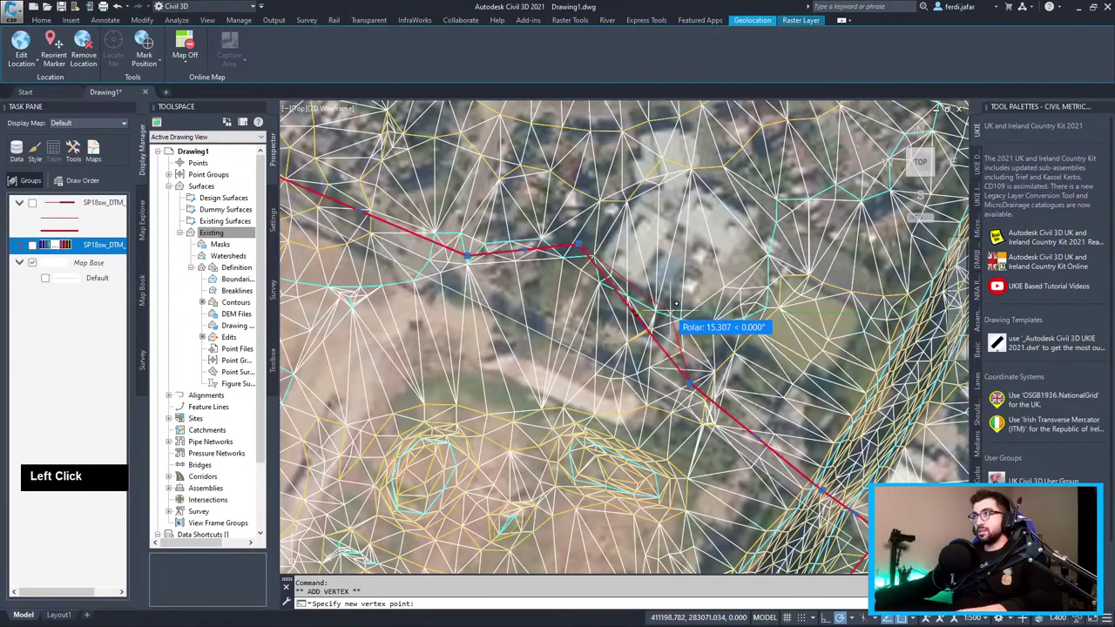
click(671, 306)
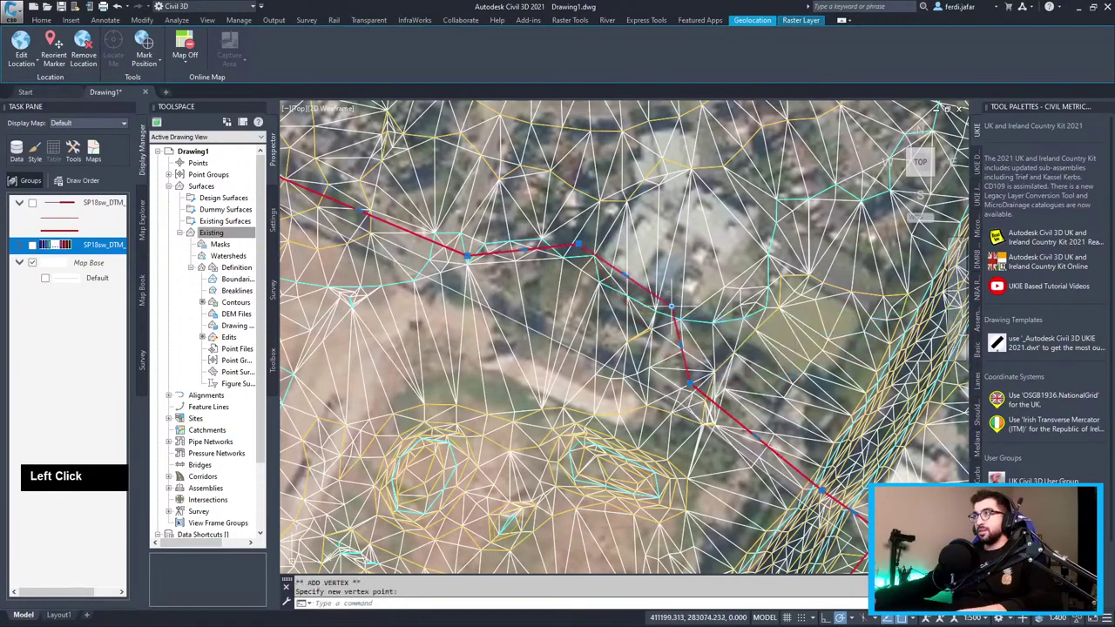
Add the reshaped polyline to the Existing surface as an Outer boundary named Offset Boundary.
right_click(235, 281)
click(261, 285)
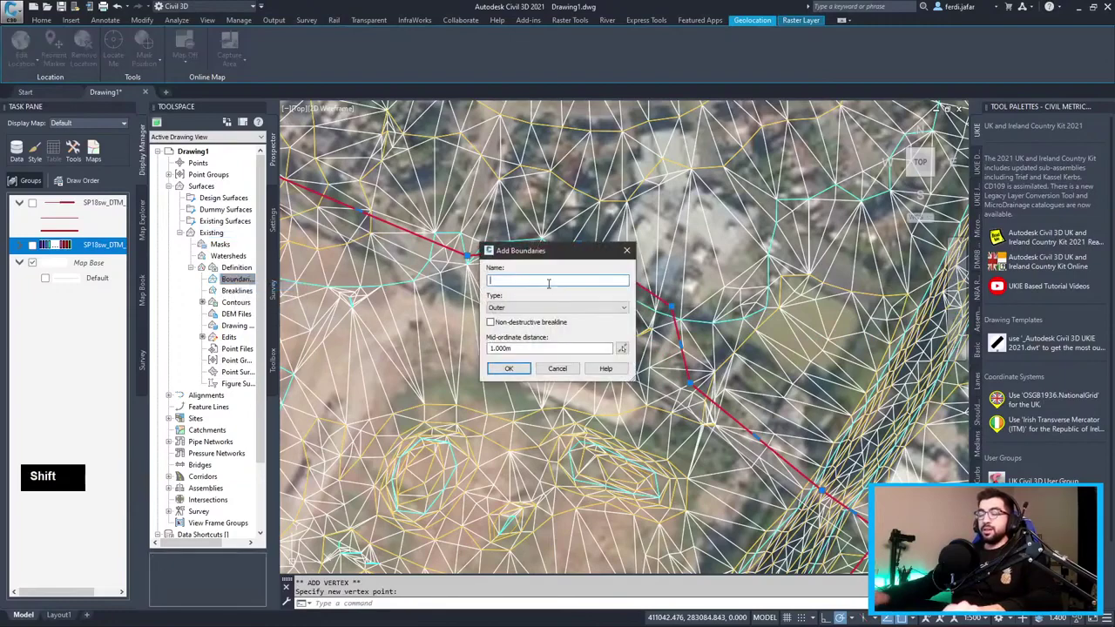
text(Offs)
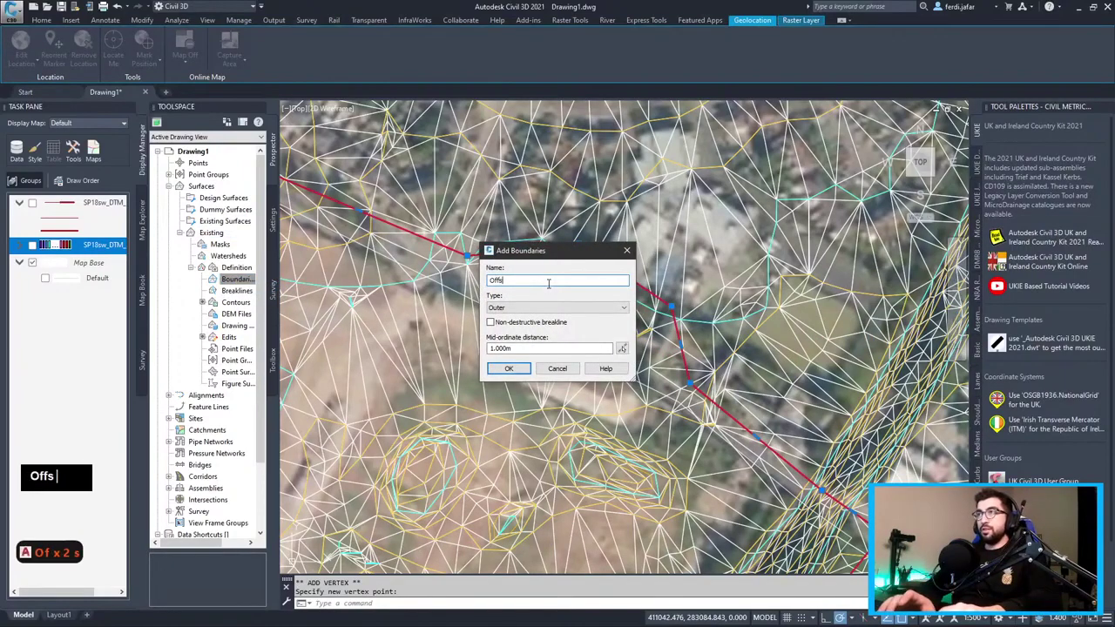
text(et Boundary)
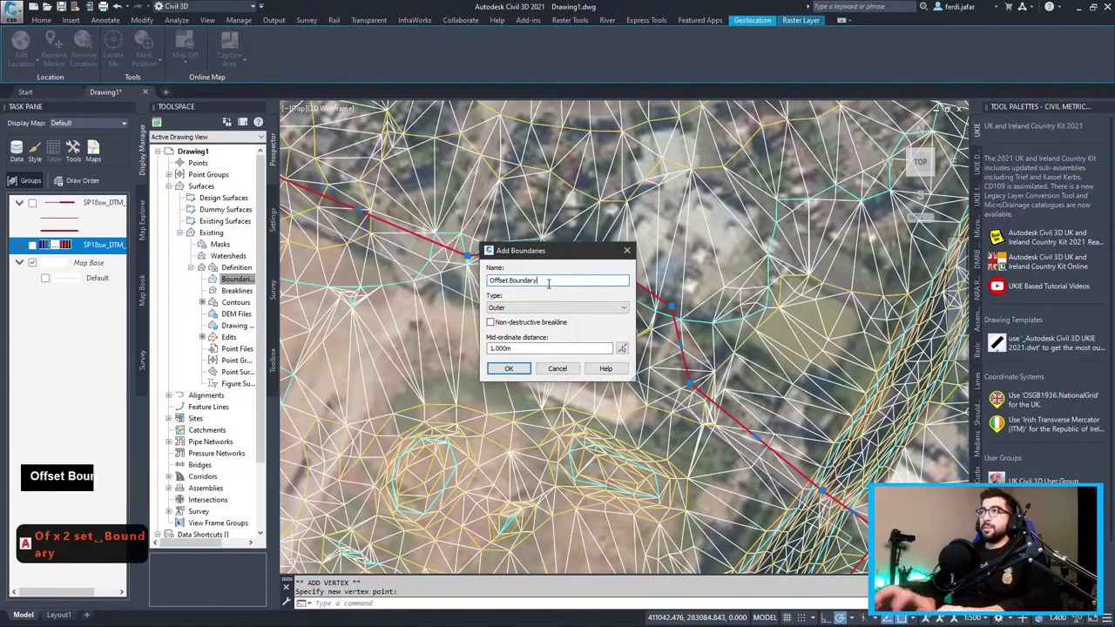
key(Return)
Examine how the clipped surface's triangles follow the reshaped north-east boundary.
scroll(529, 433, down, 3)
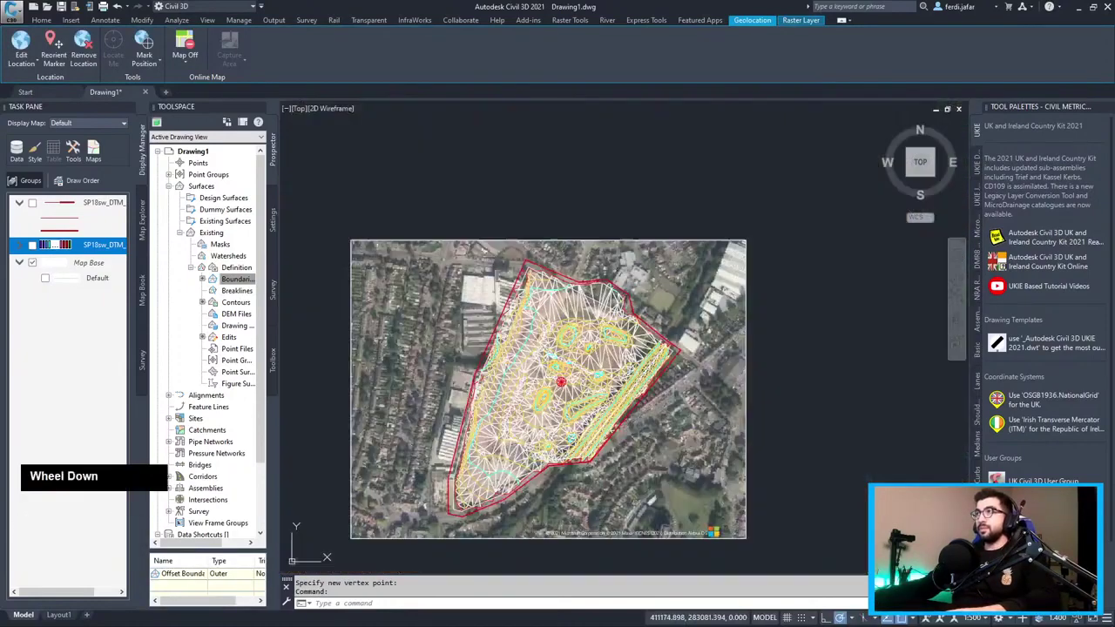
scroll(465, 511, up, 2)
scroll(615, 286, up, 2)
click(615, 286)
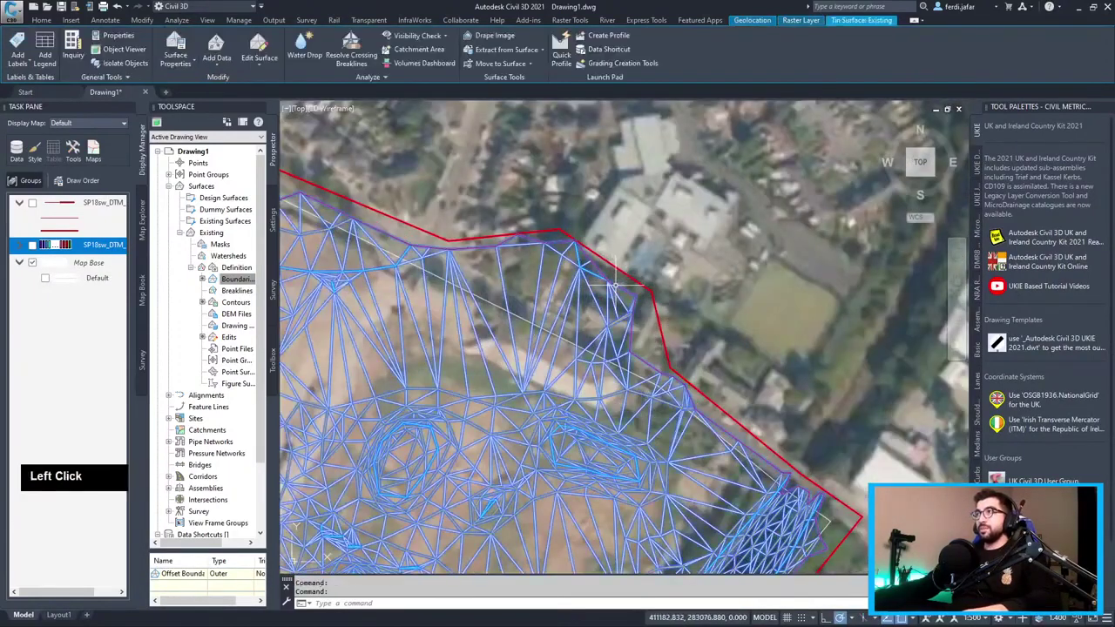
mouse_move(834, 495)
middle_down()
mouse_move(878, 359)
mouse_move(666, 340)
mouse_move(793, 348)
middle_up()
scroll(878, 359, down, 4)
scroll(793, 348, up, 1)
key(Escape)
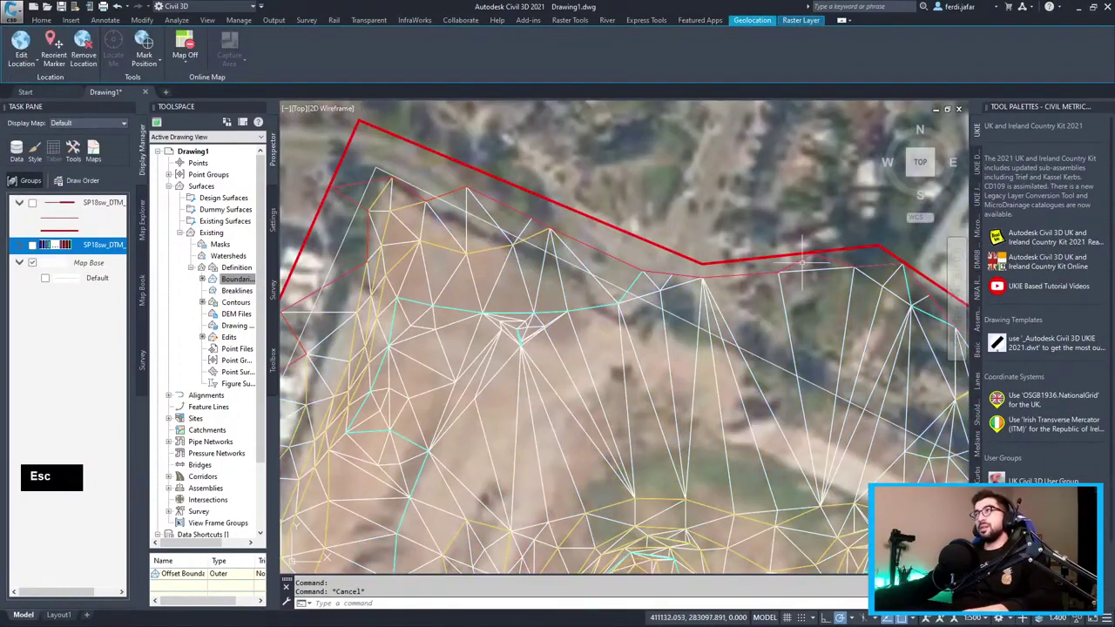
scroll(801, 264, down, 2)
middle_drag(801, 264, 620, 211)
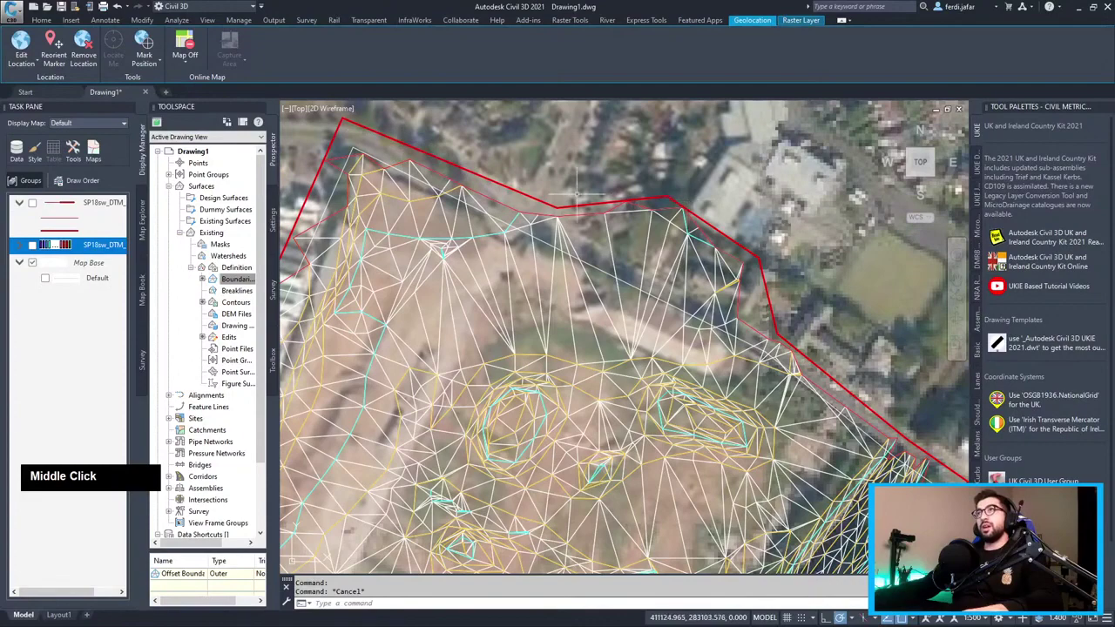
Undo the newly added surface boundary and the two outward vertices on the offset polyline.
key(ctrl+z)
key(ctrl+z)
key(ctrl+z)
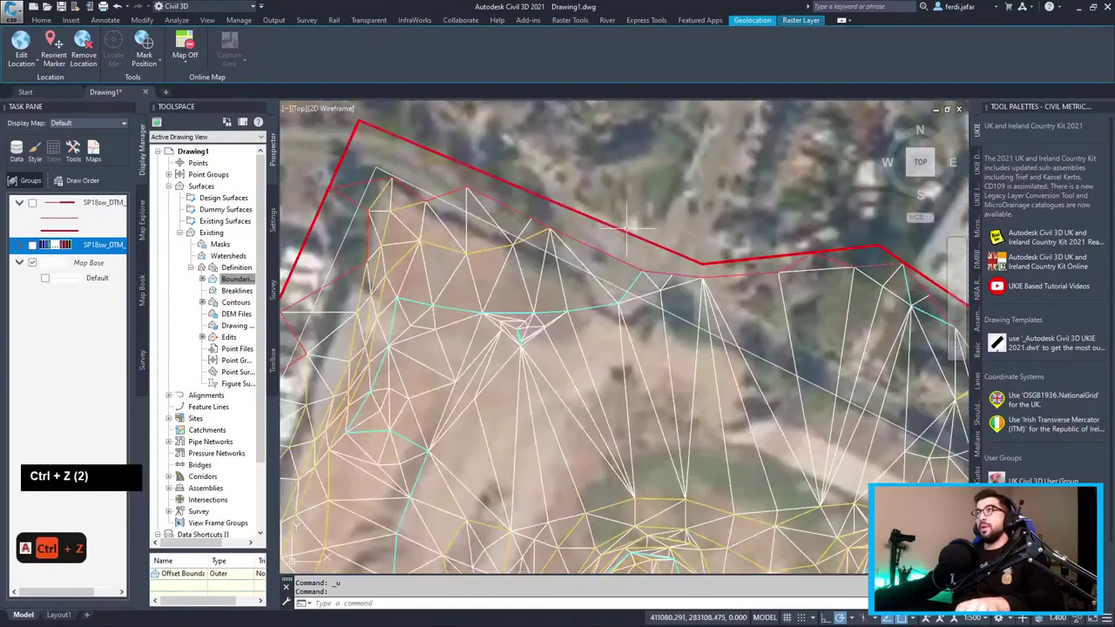
key(ctrl+z)
key(ctrl+z)
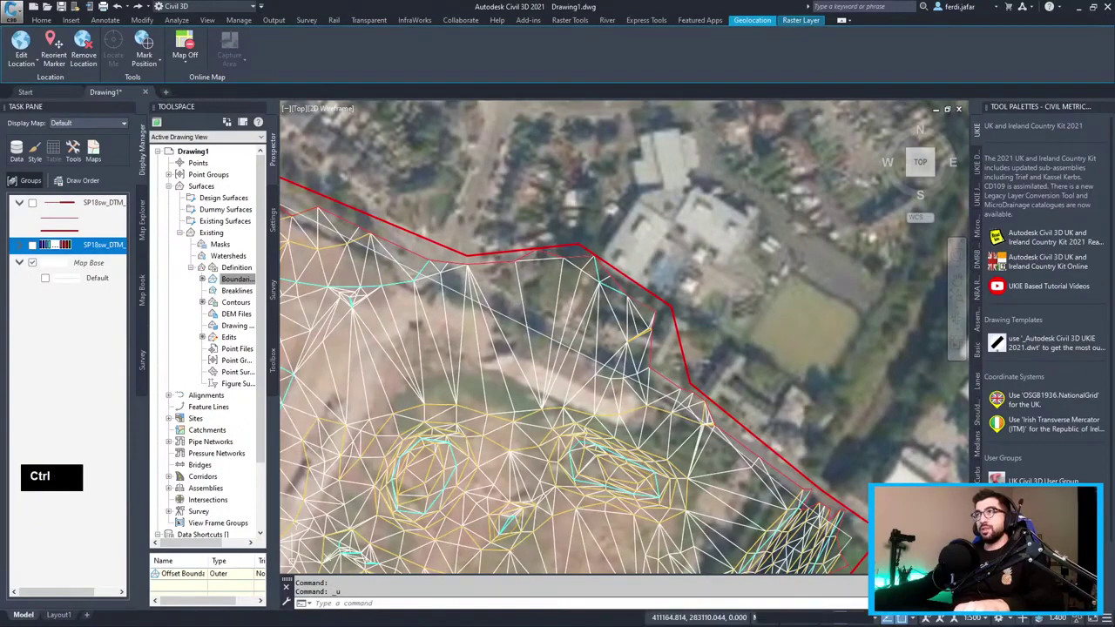
key(ctrl+z)
key(ctrl+z)
key(ctrl+z)
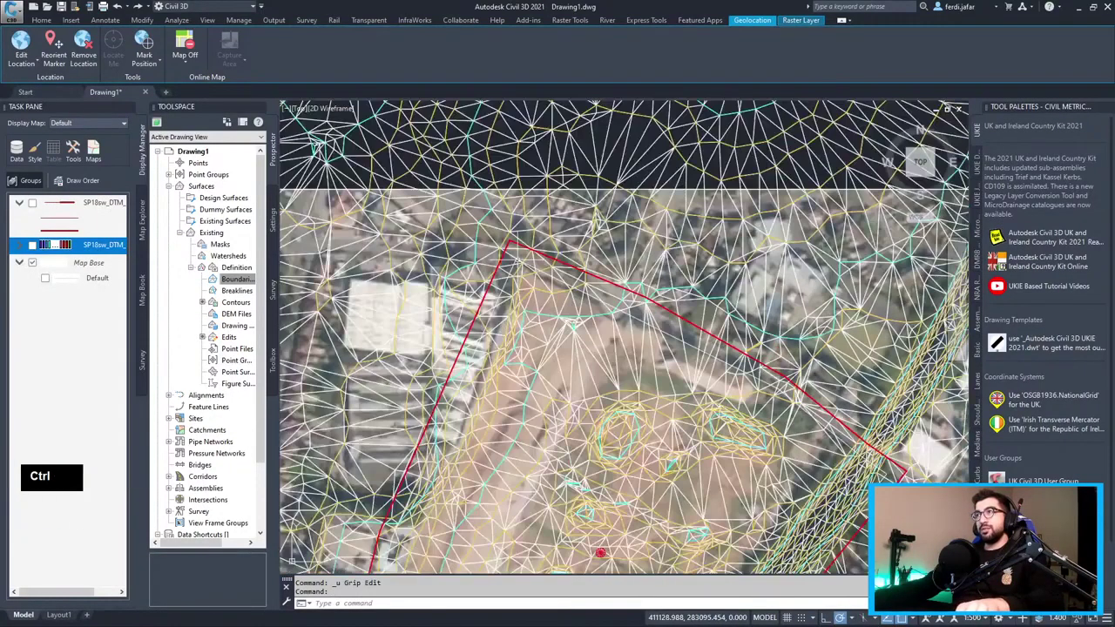
Start creating a feature line from the offset boundary polyline in Site 1 and name it Boundary Test.
middle_click(629, 287)
scroll(628, 288, up, 3)
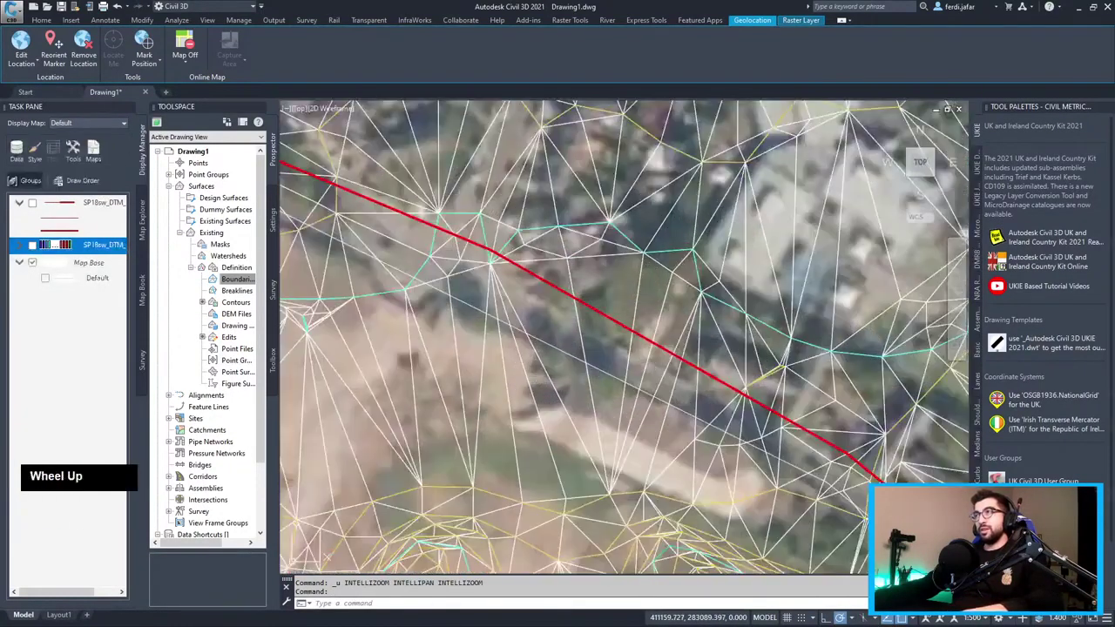
click(585, 304)
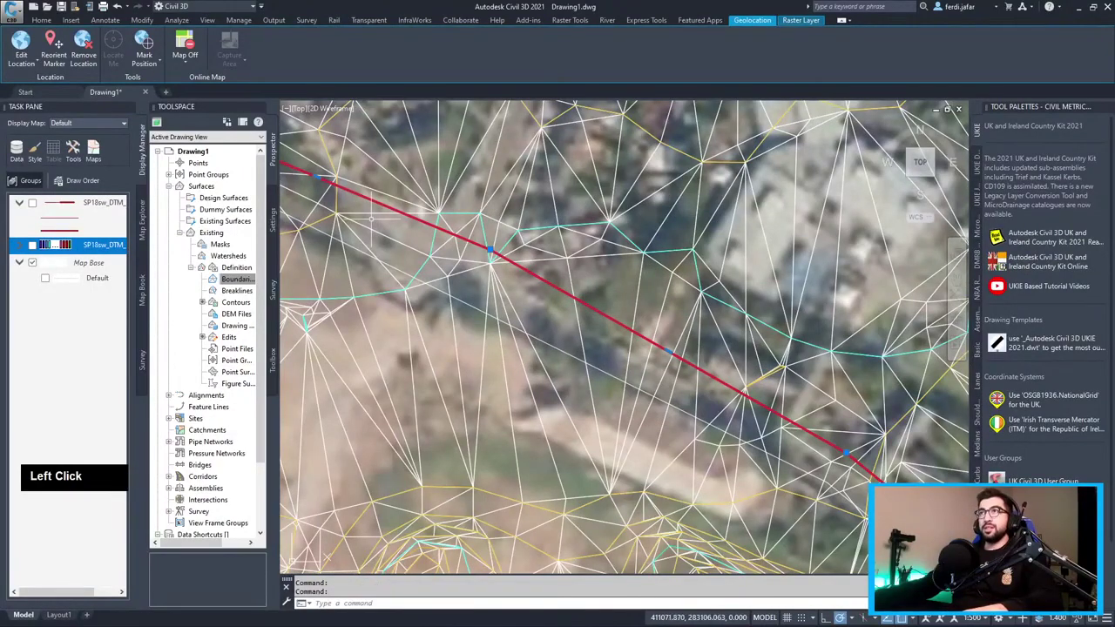
click(41, 20)
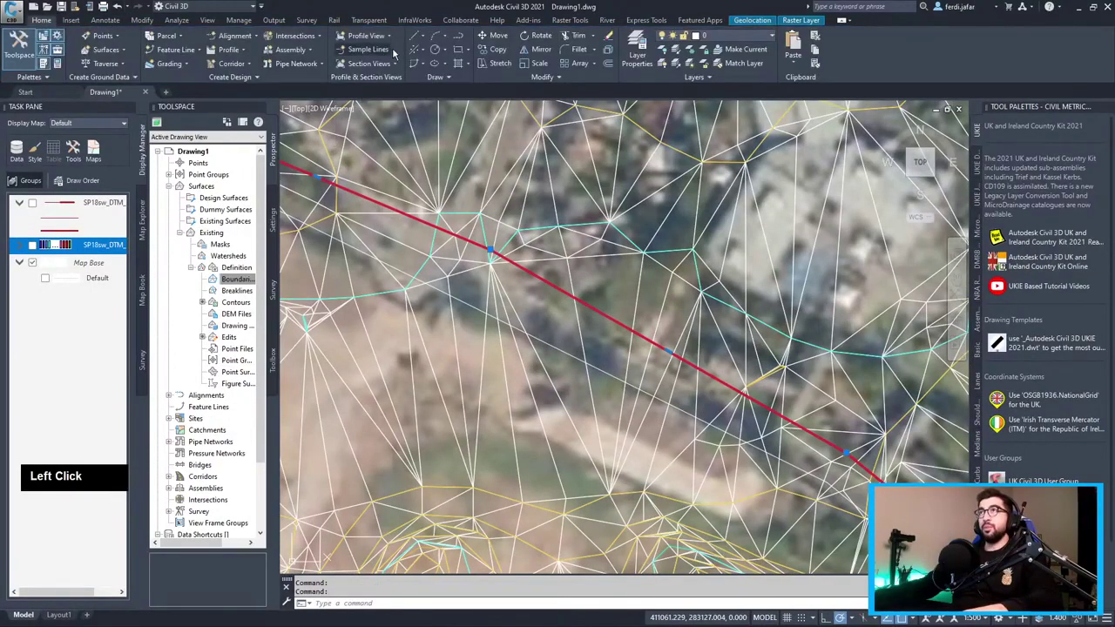
click(189, 52)
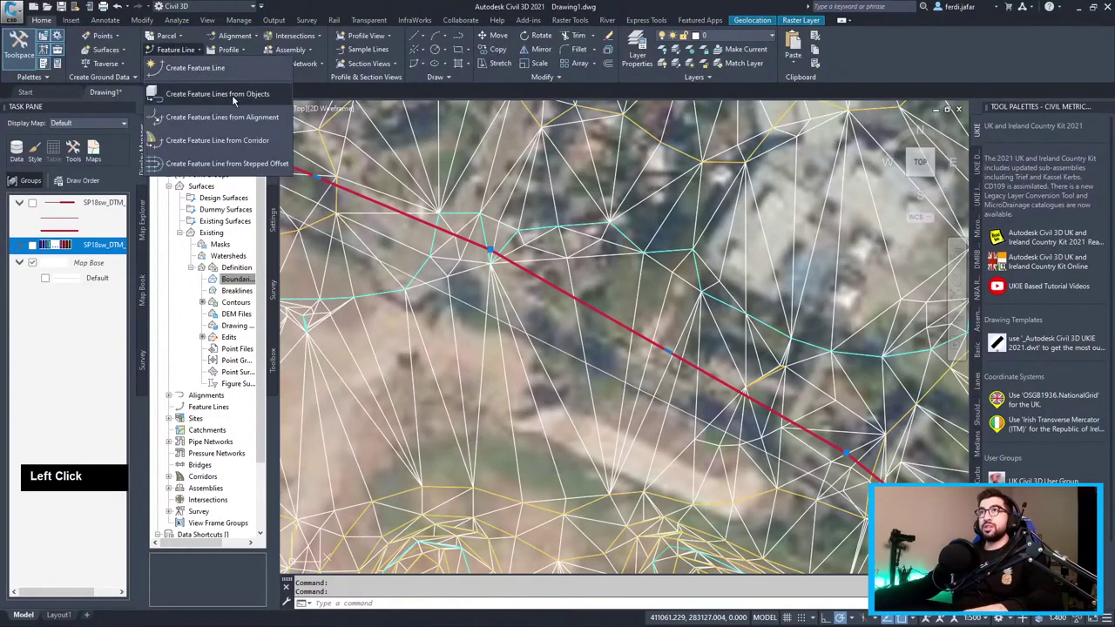
click(228, 95)
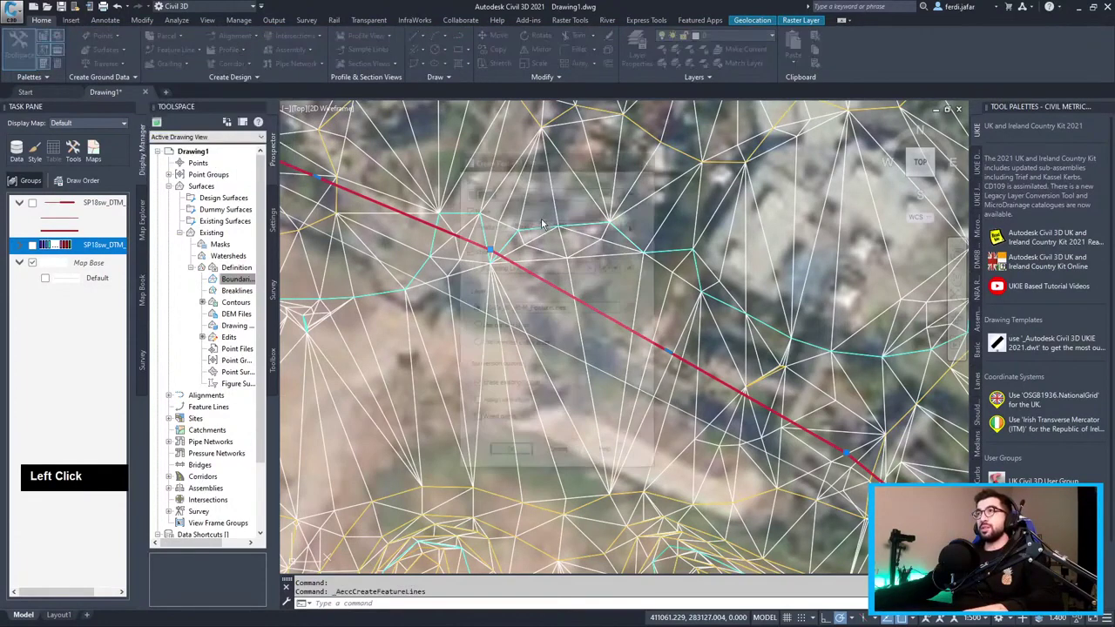
click(588, 224)
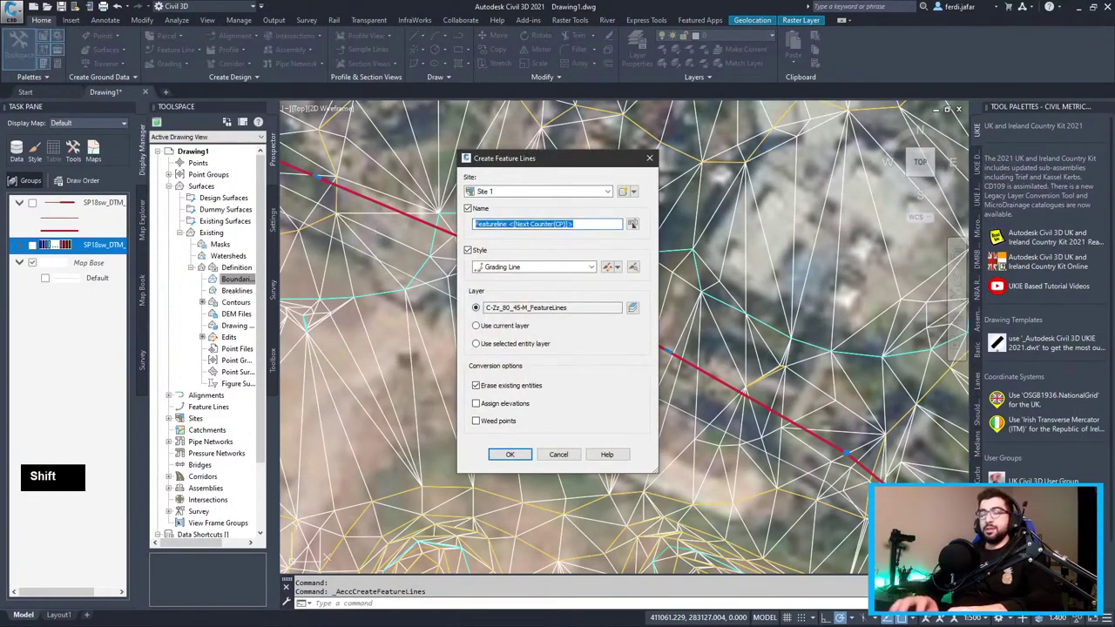
text(Boundary Test)
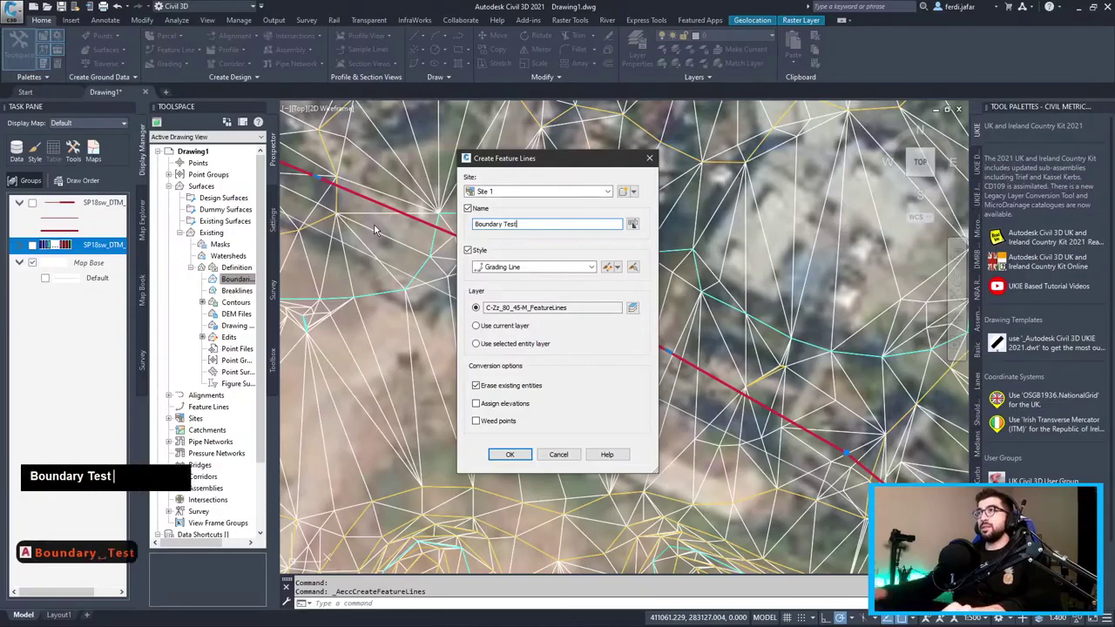
Assign the Basic style to the feature line and create it.
click(535, 267)
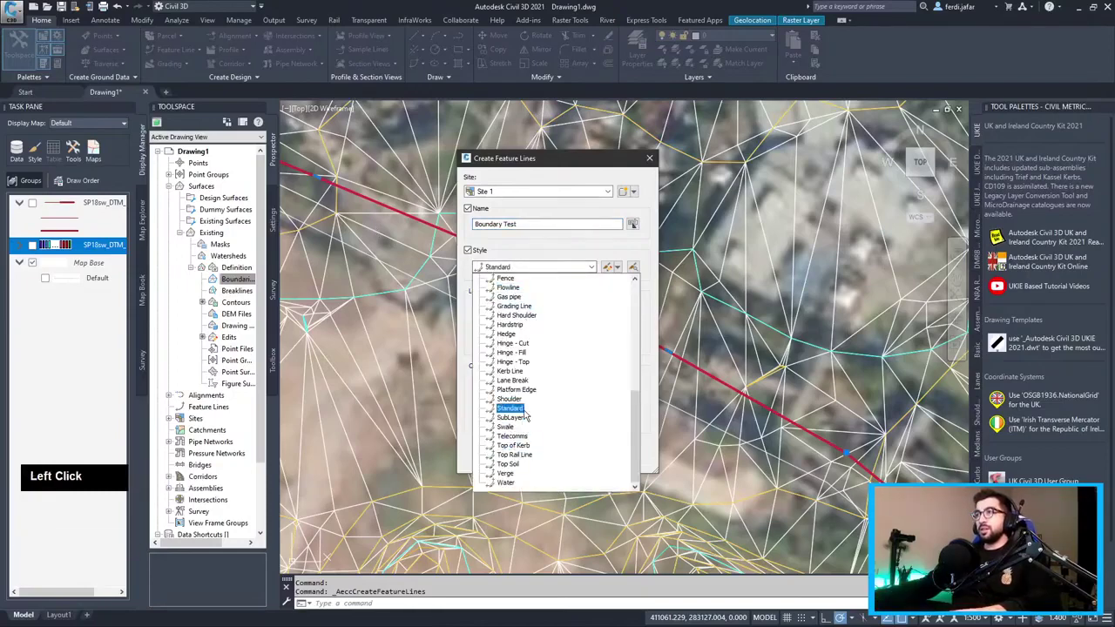
scroll(527, 479, up, 6)
scroll(540, 324, up, 3)
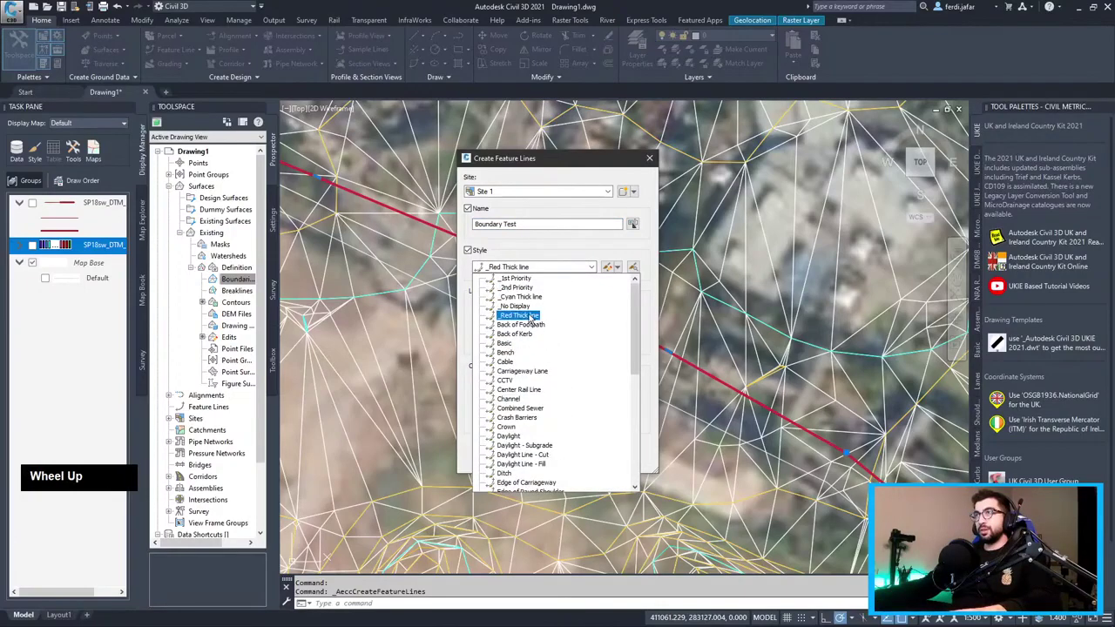
click(504, 344)
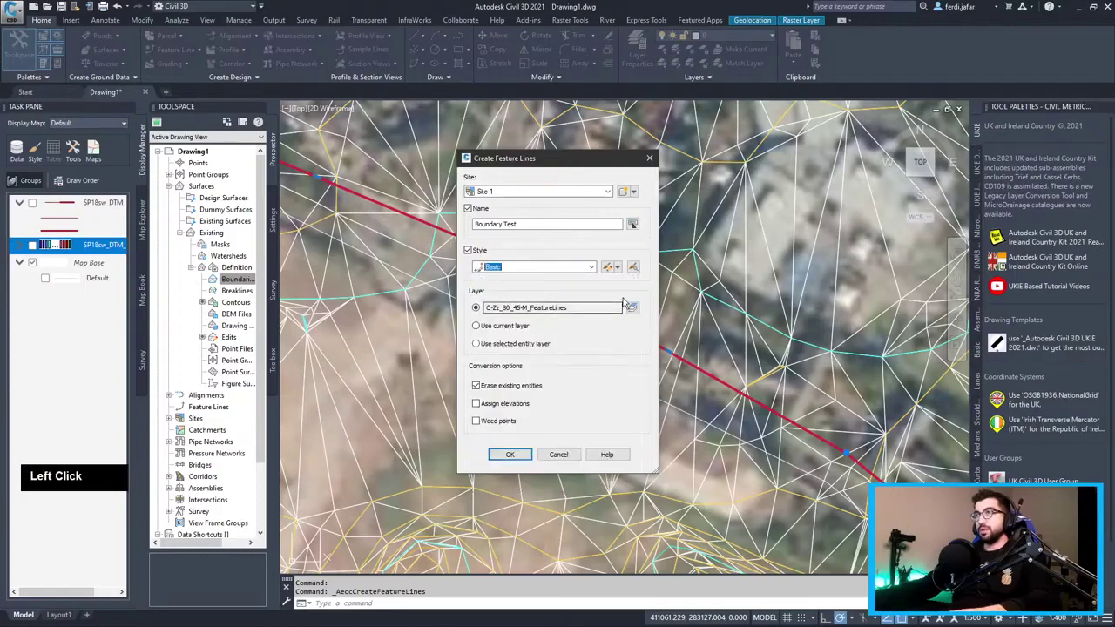
click(511, 455)
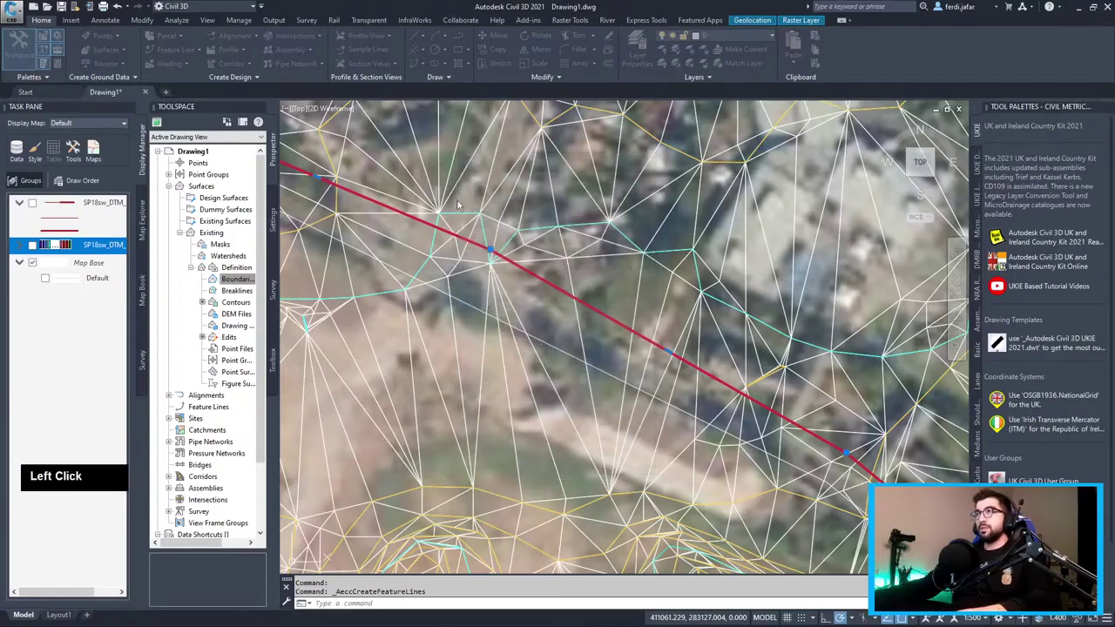
Set all elevations of the Boundary Test feature line from the Existing surface, without intermediate grade break points.
click(538, 277)
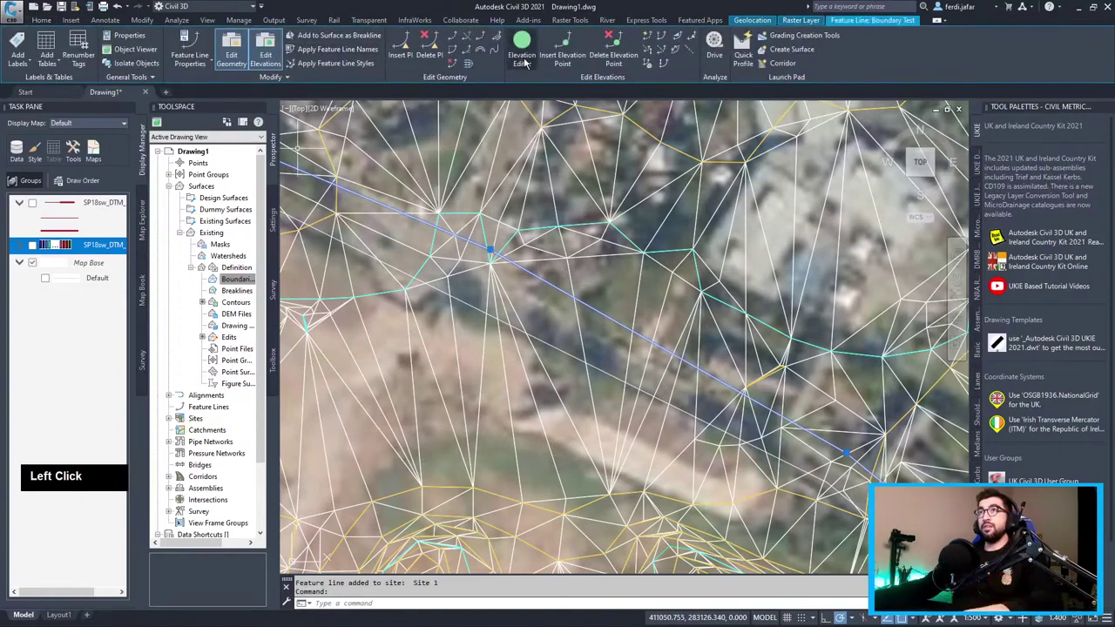
click(524, 59)
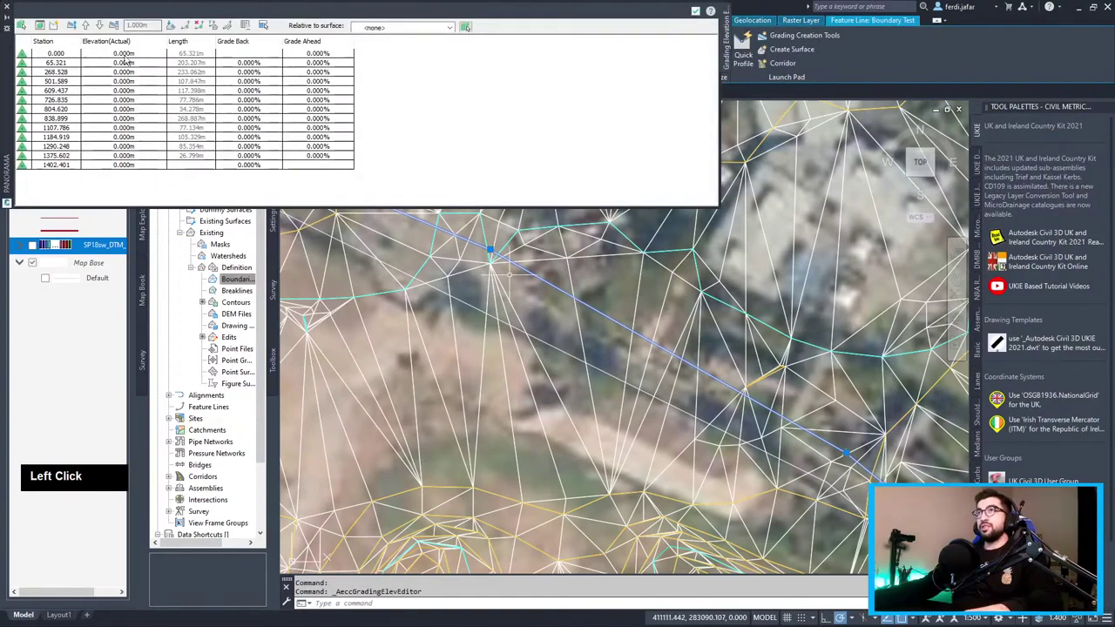
click(211, 28)
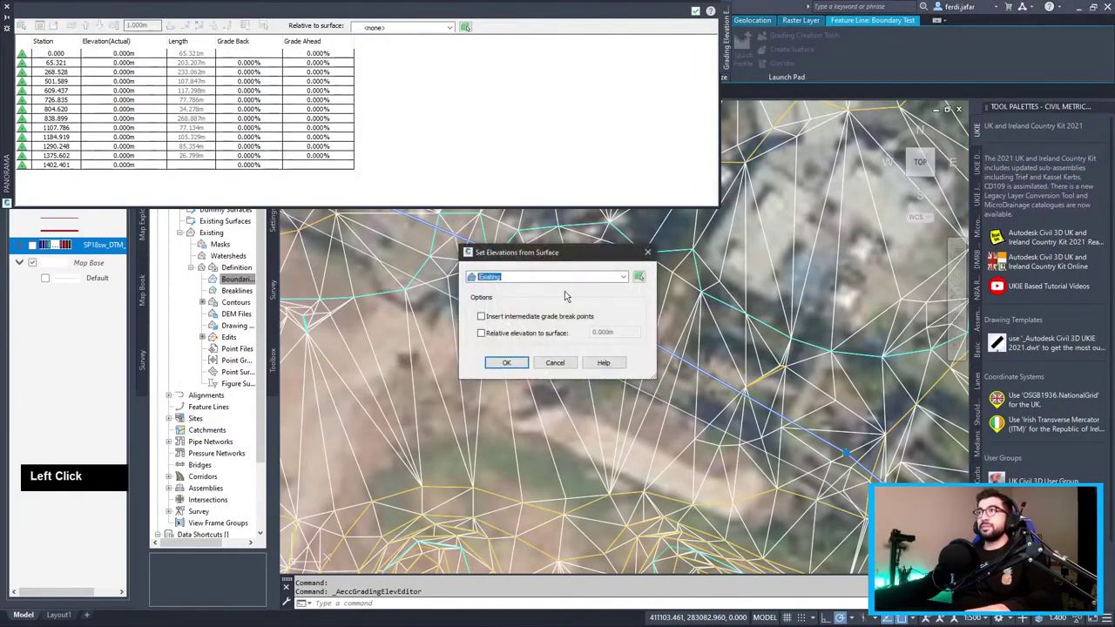
click(568, 279)
double_click(503, 315)
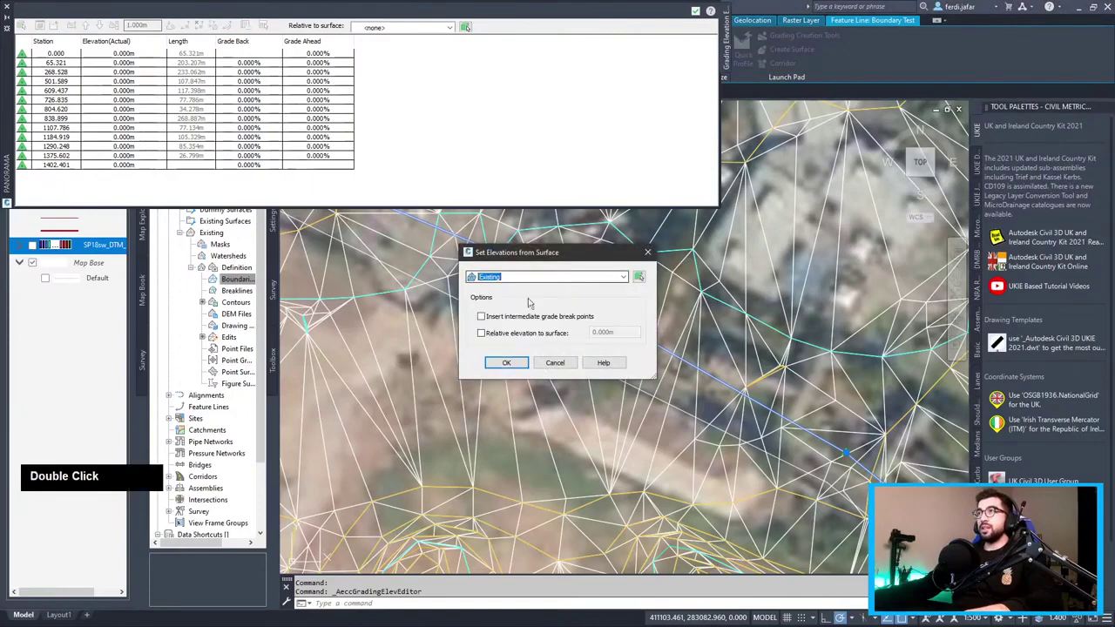
click(508, 364)
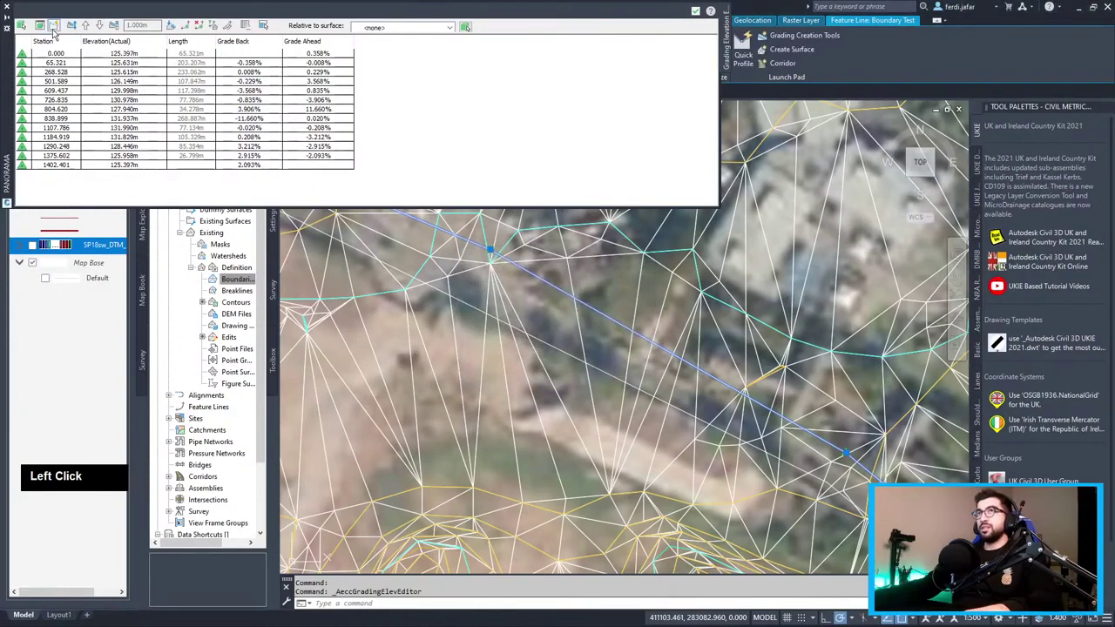
click(7, 7)
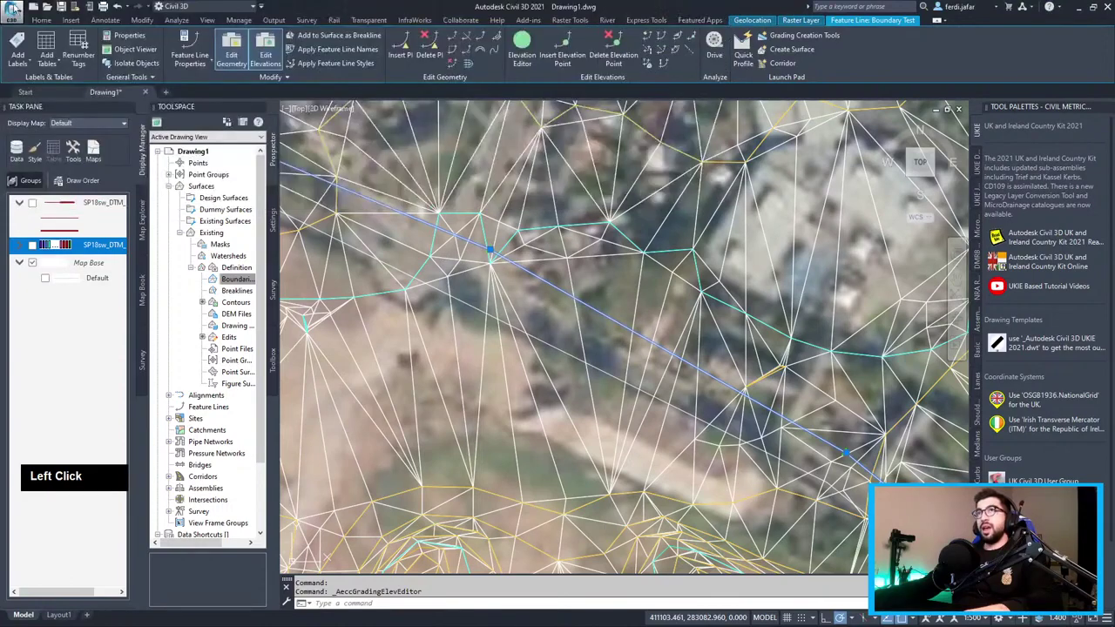
Add the feature line to the Existing surface as a Standard breakline described as Offset Boundary.
right_click(234, 291)
click(249, 296)
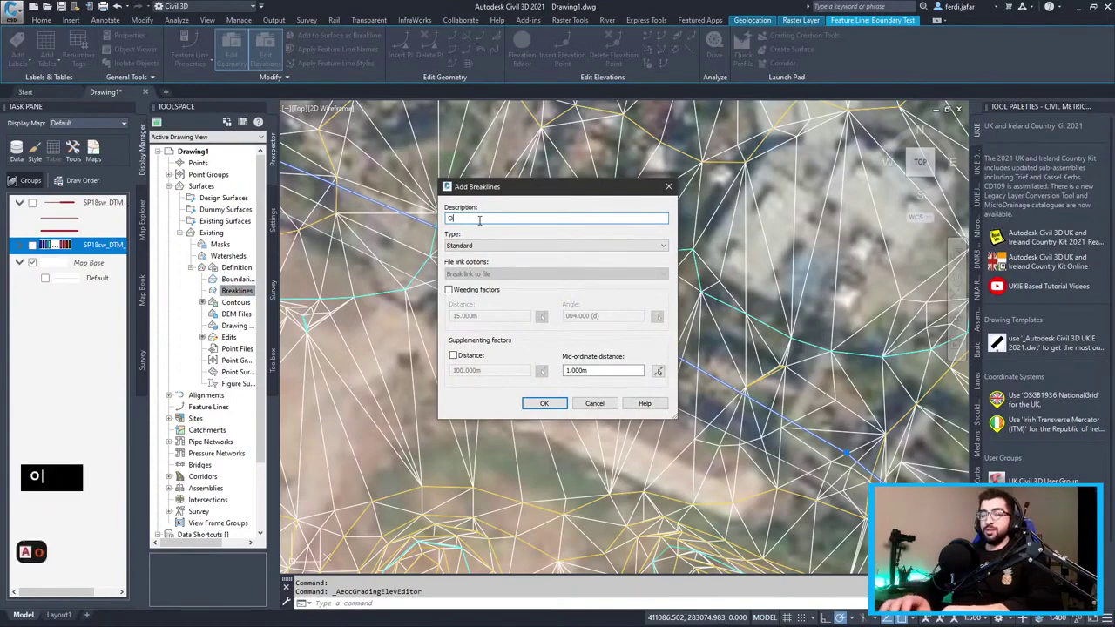
text(Offset Boundary)
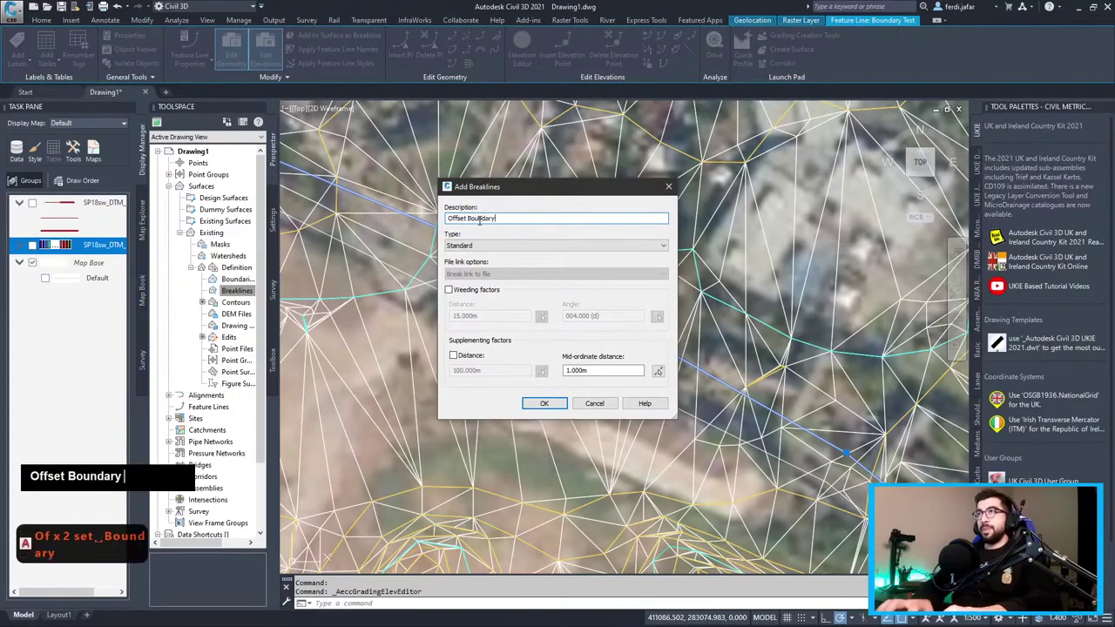
key(Return)
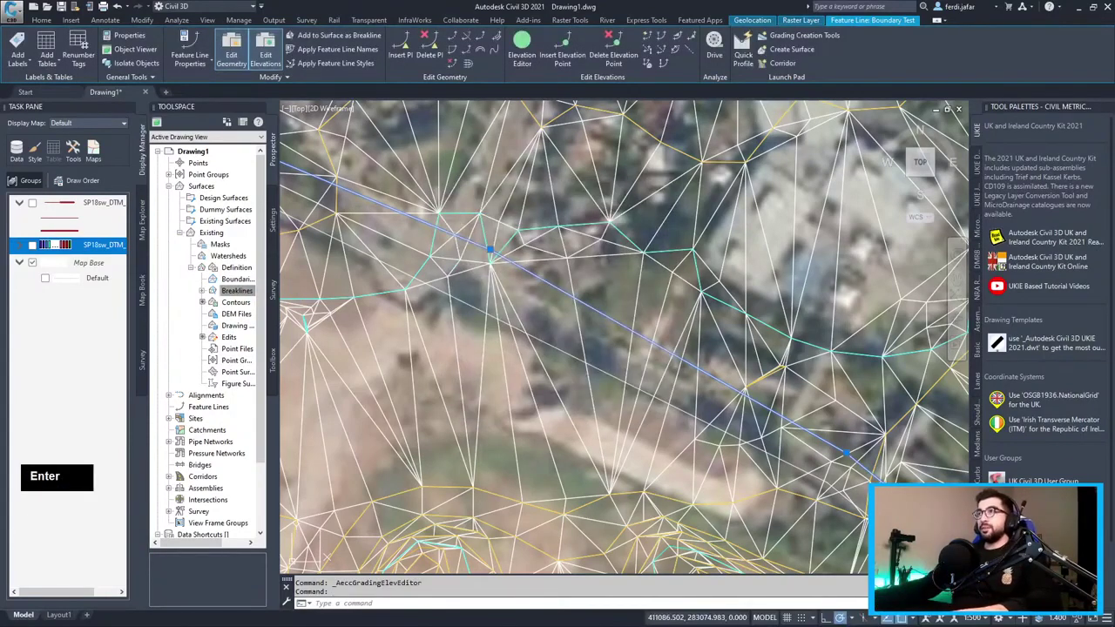
Examine how the surface triangles meet the new breakline along the north-east edge and across the site.
scroll(553, 285, down, 2)
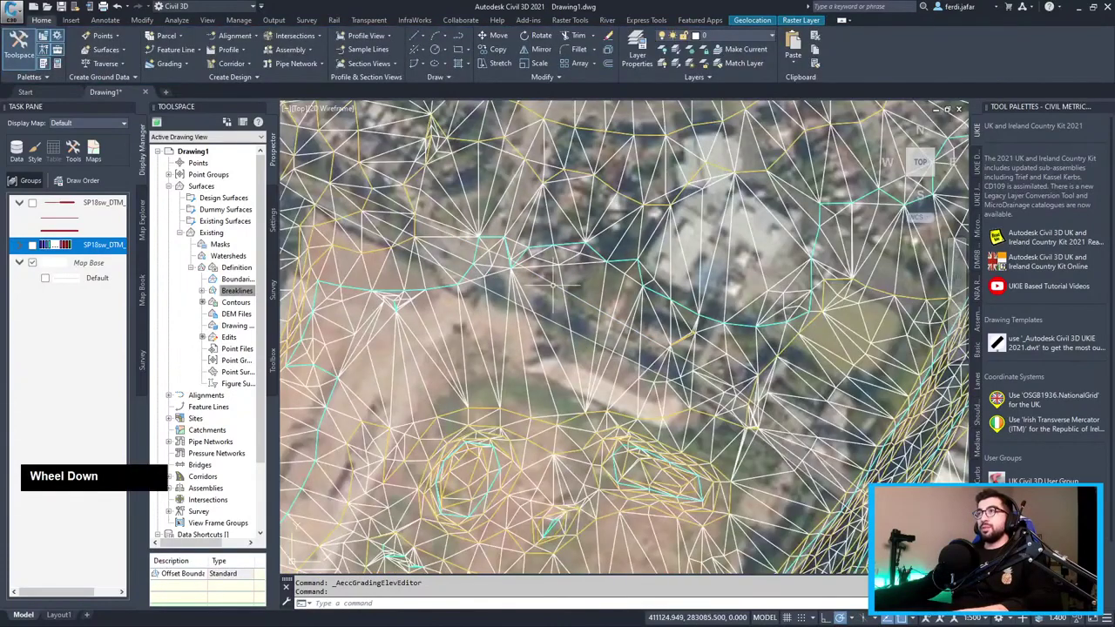
click(552, 284)
scroll(550, 279, up, 5)
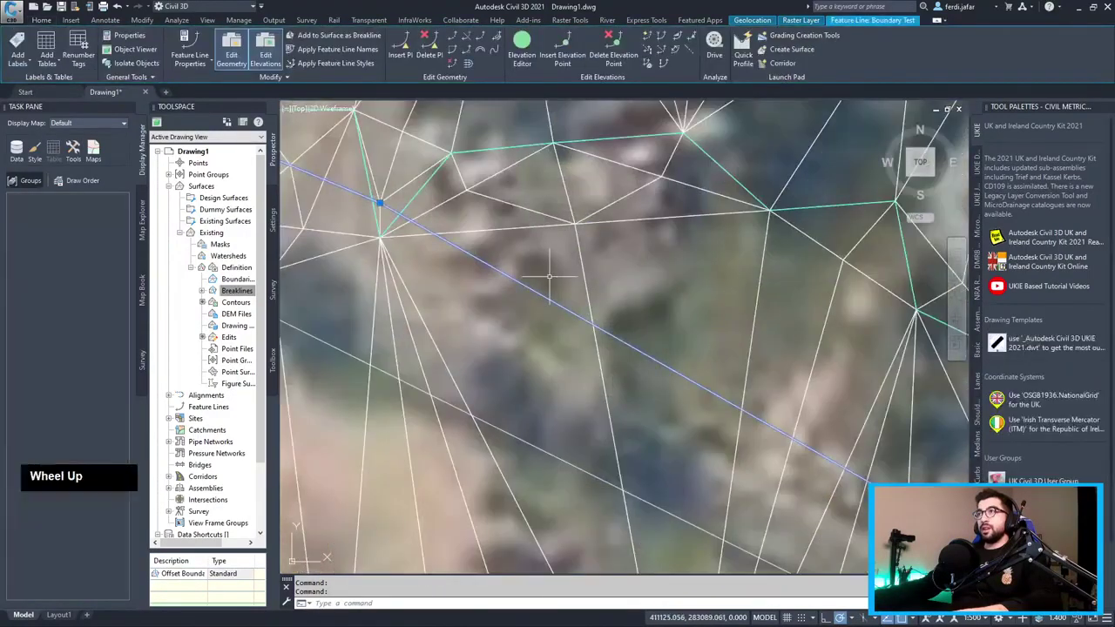
key(Escape)
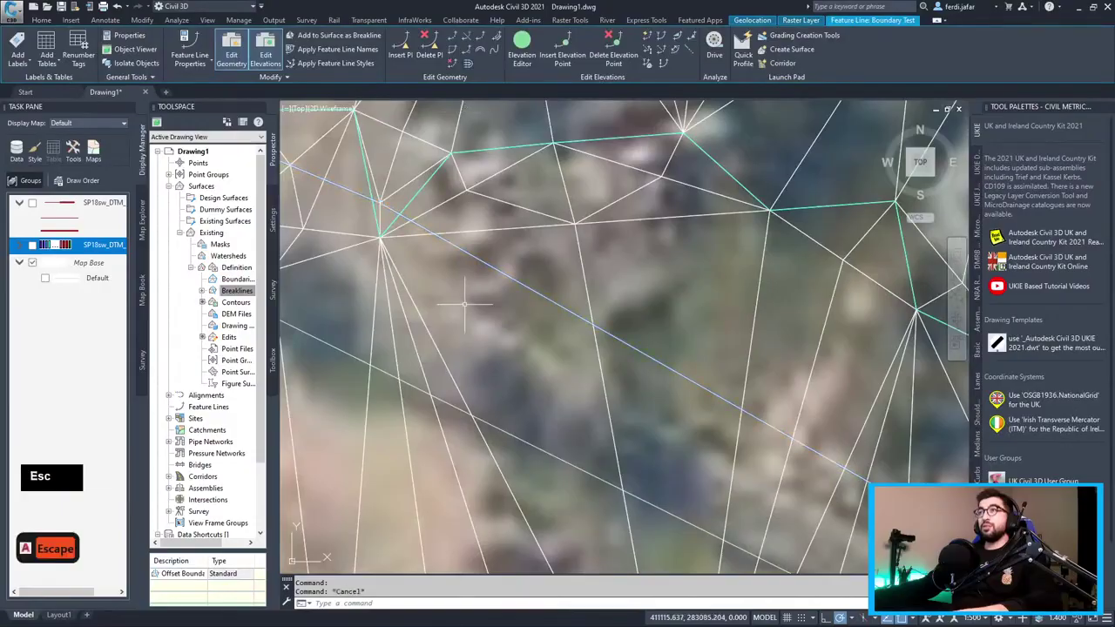
scroll(463, 306, down, 5)
middle_drag(463, 306, 438, 182)
scroll(438, 182, up, 2)
middle_drag(463, 408, 493, 387)
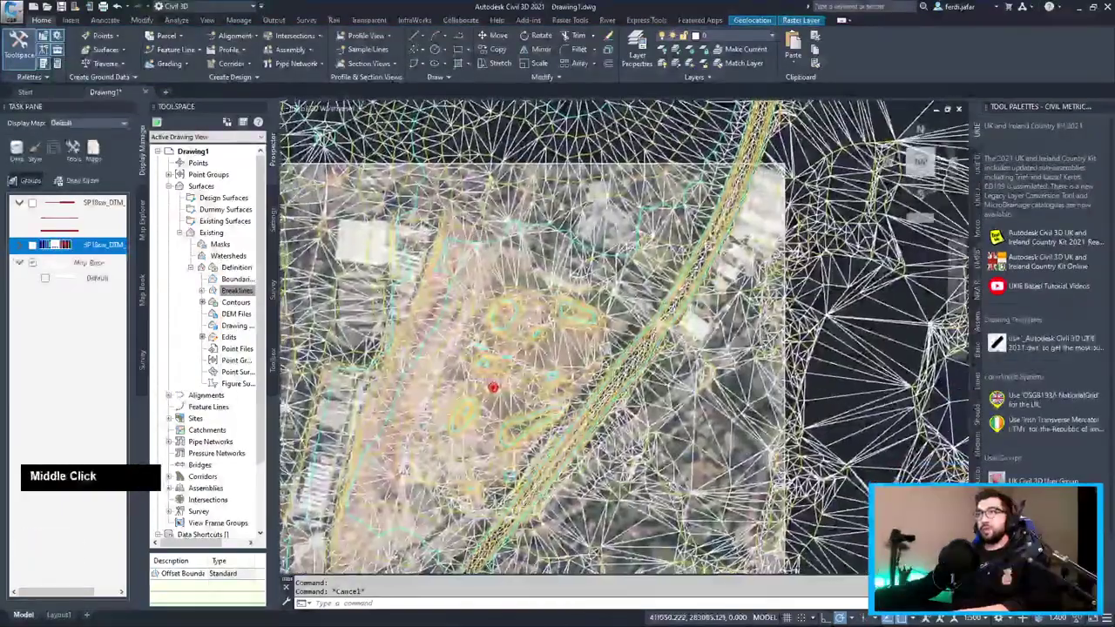
Turn off the triangles in the plan display of the Existing surface's style.
right_click(208, 232)
click(300, 253)
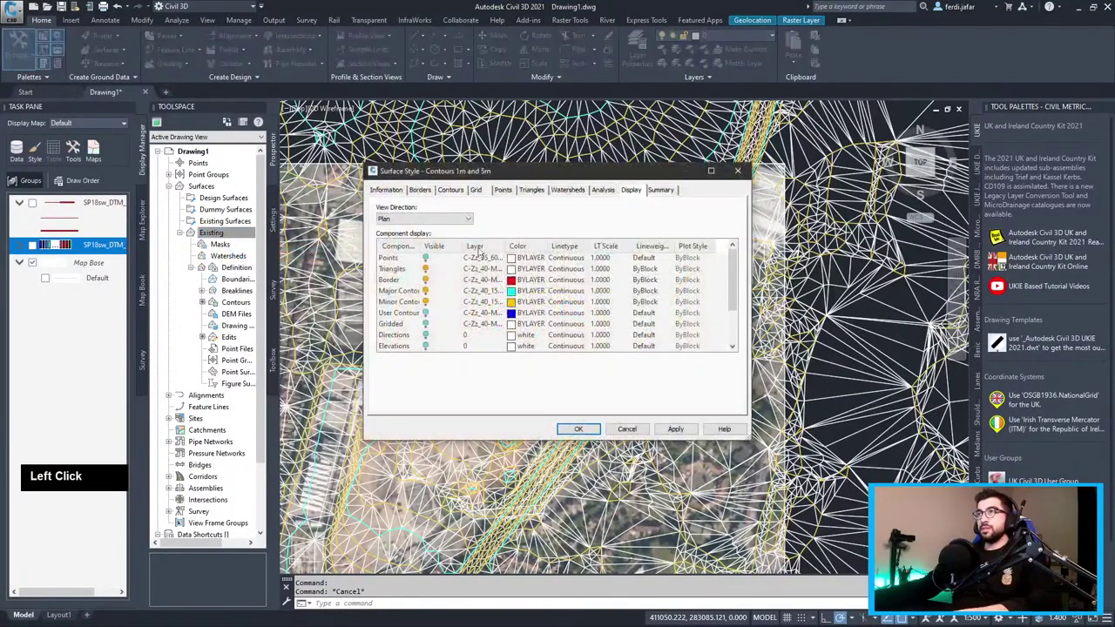
click(568, 426)
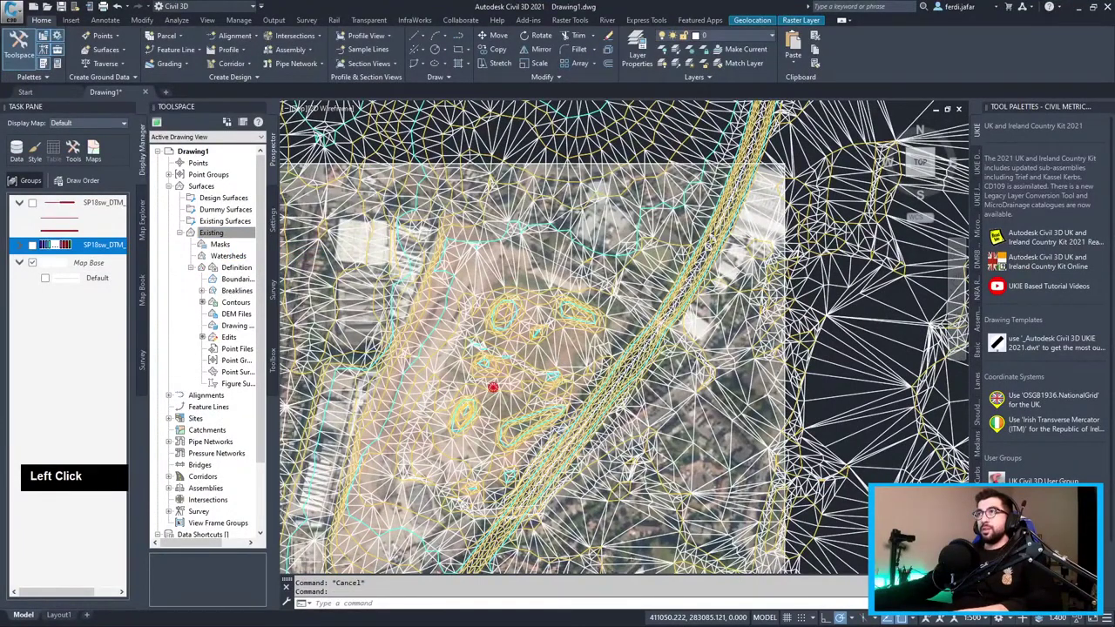
scroll(462, 217, up, 4)
click(453, 205)
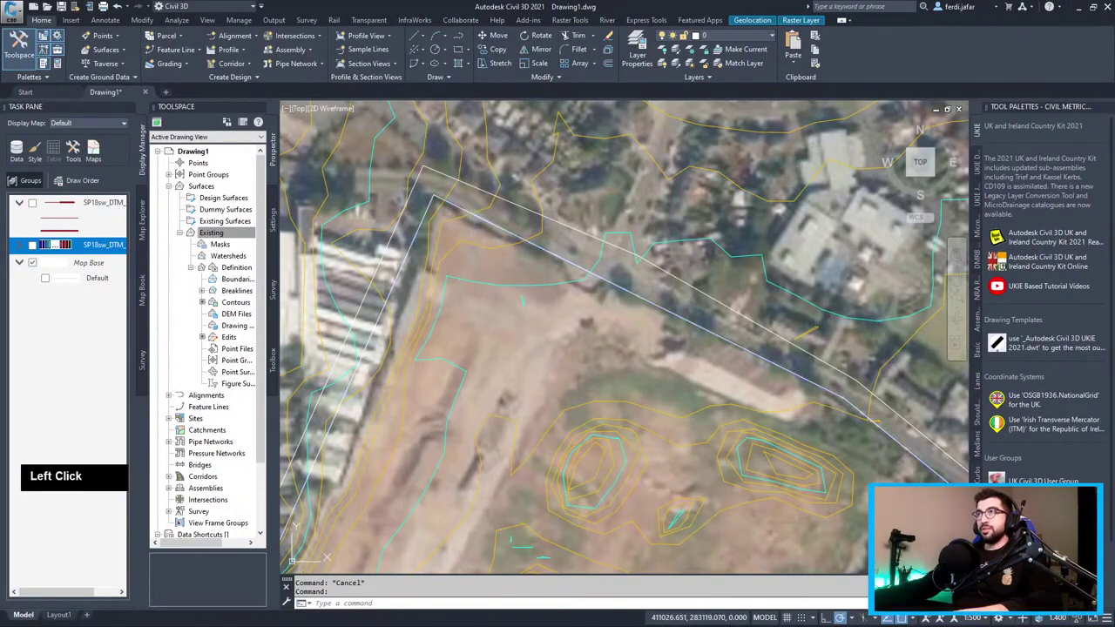
text(offset)
key(Return)
text(11)
key(Return)
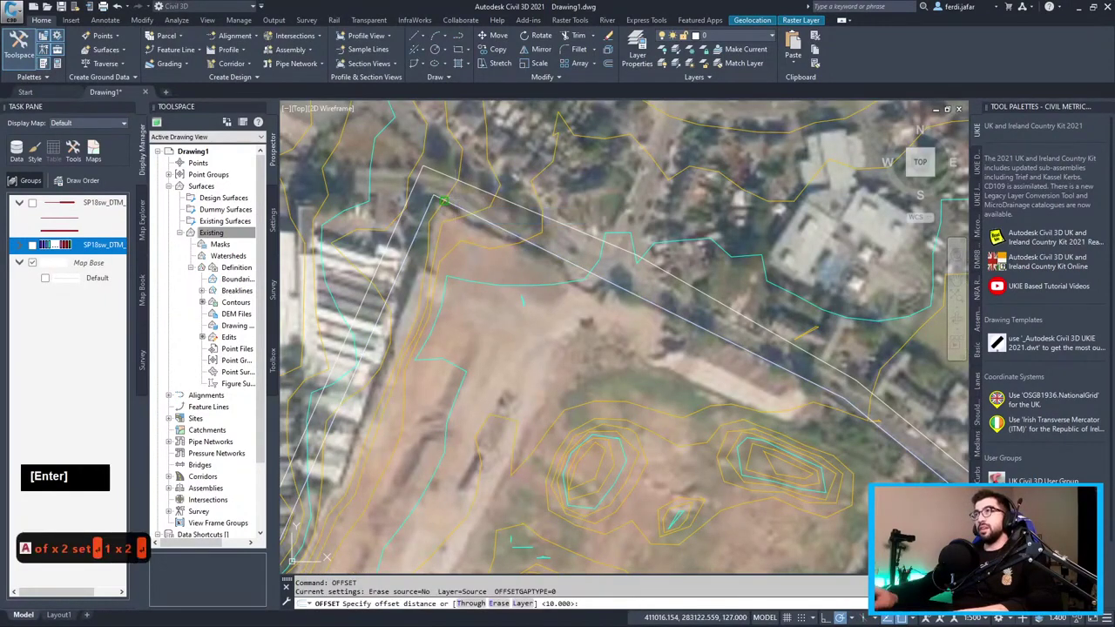
click(446, 181)
key(Escape)
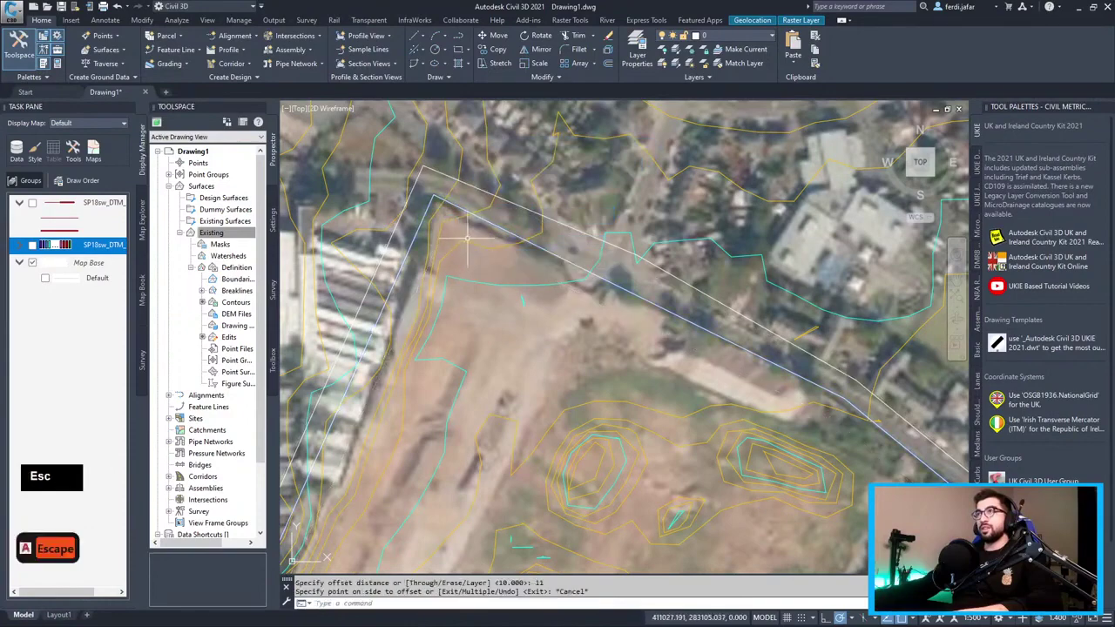
Offset the inner site boundary polyline outward by 20 m.
click(475, 230)
key(Return)
text(20)
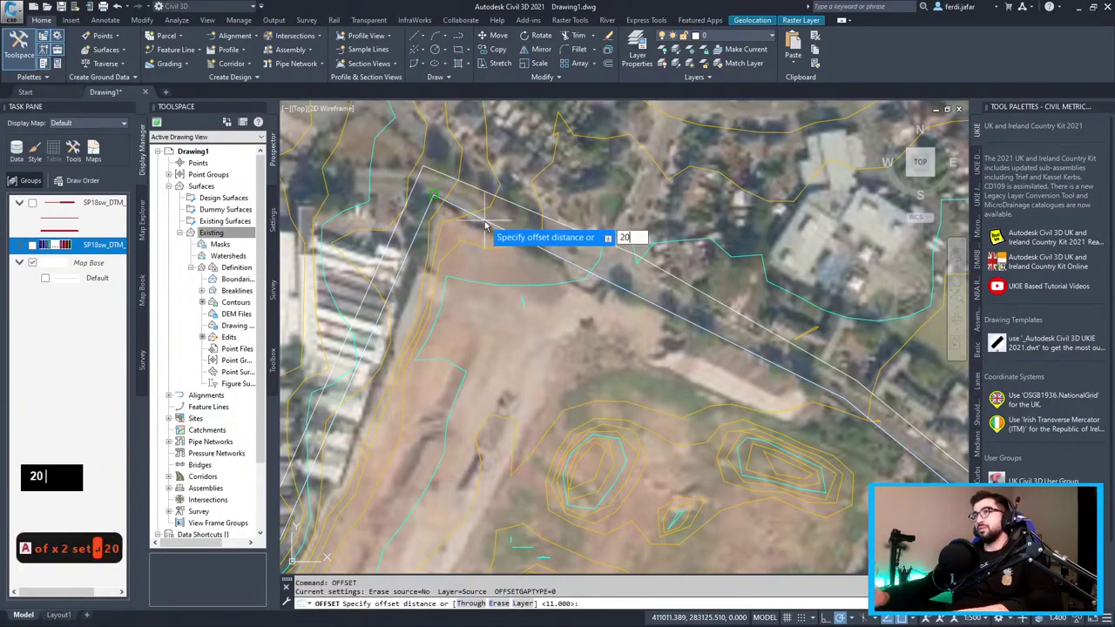
key(Return)
click(567, 154)
key(Escape)
scroll(598, 465, down, 2)
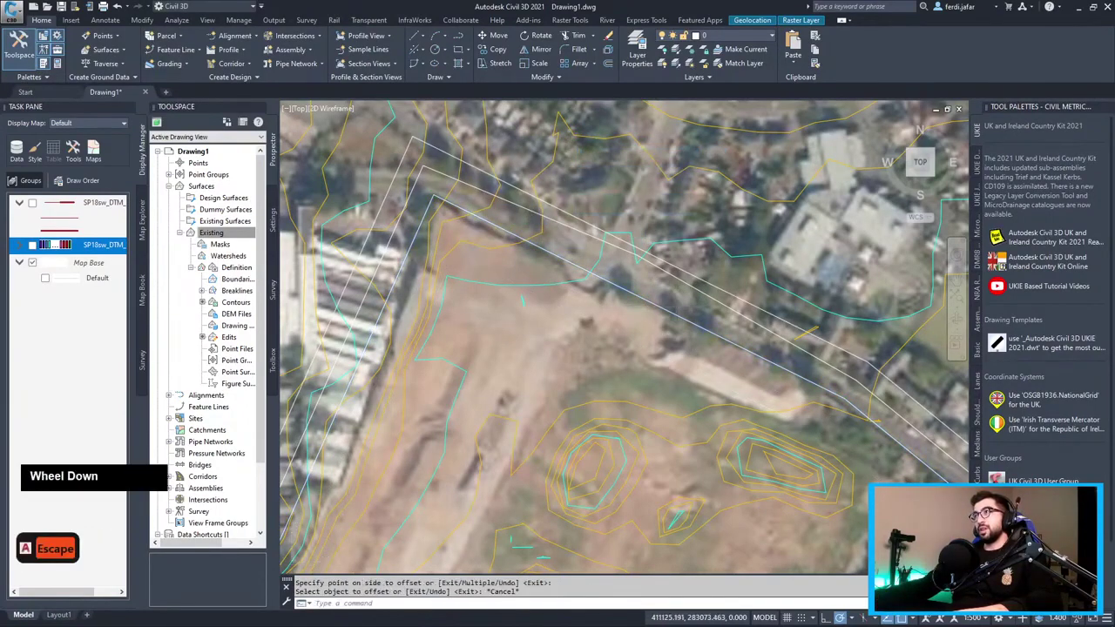
Add an Outer boundary named Boundary to the Existing surface from the 20 m offset polyline, with non-destructive breakline off.
middle_drag(598, 465, 590, 451)
scroll(699, 234, up, 1)
click(699, 233)
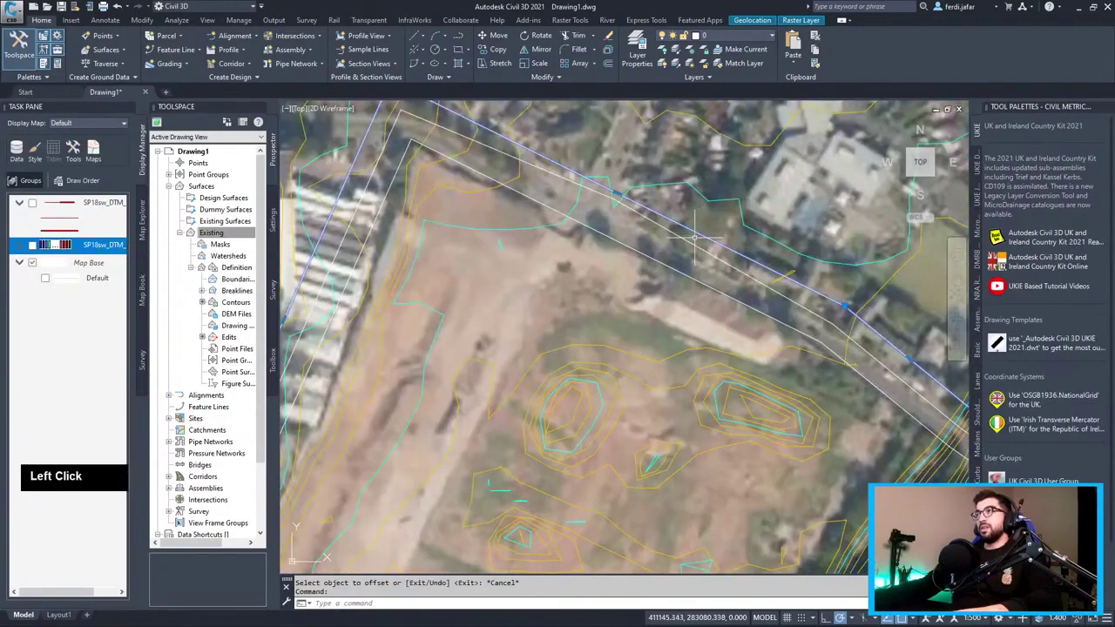
scroll(699, 233, down, 2)
right_click(235, 279)
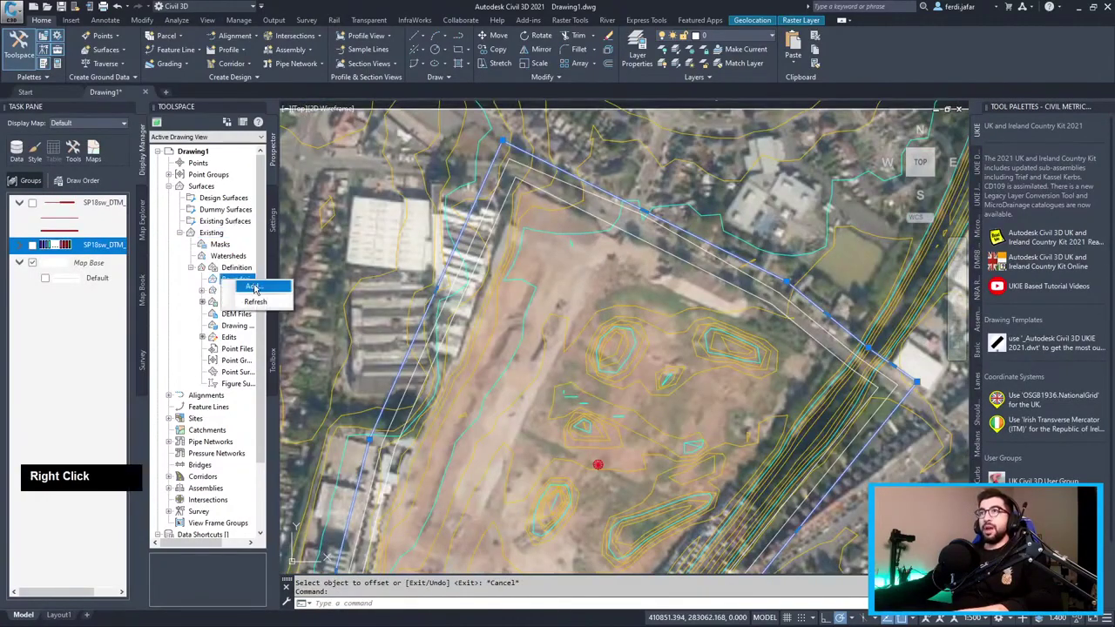
click(251, 288)
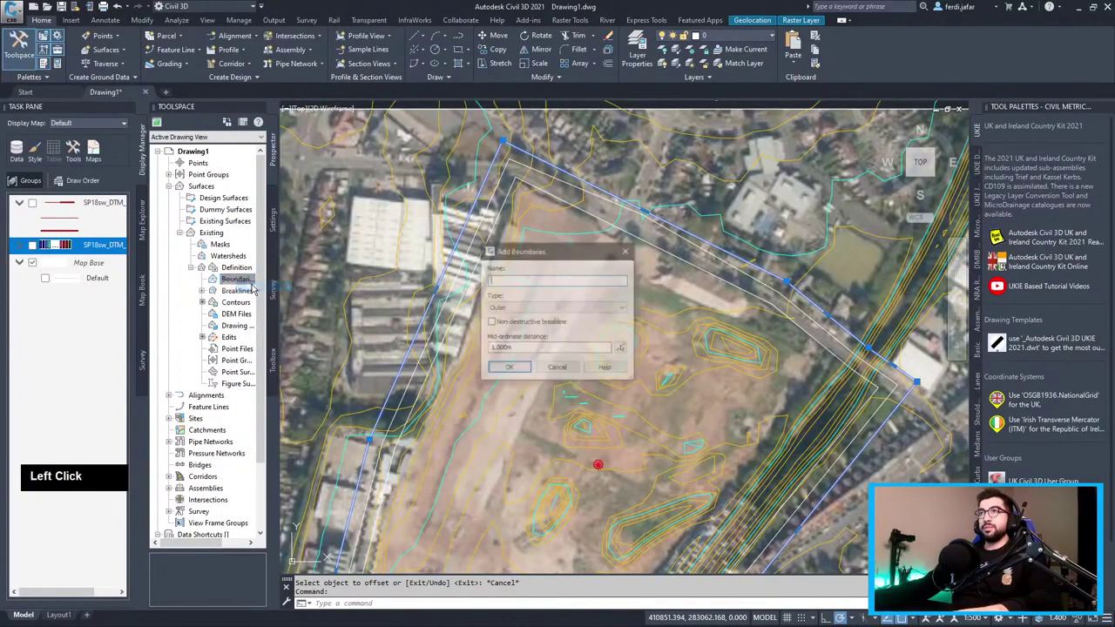
double_click(555, 281)
text(O)
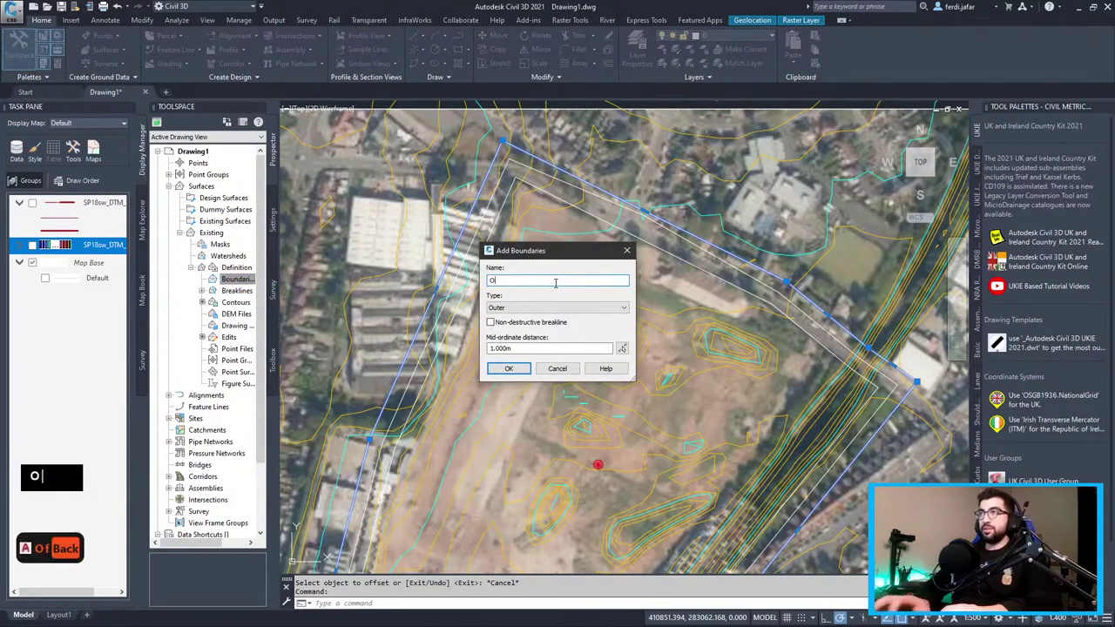
key(BackSpace)
text(Boundary)
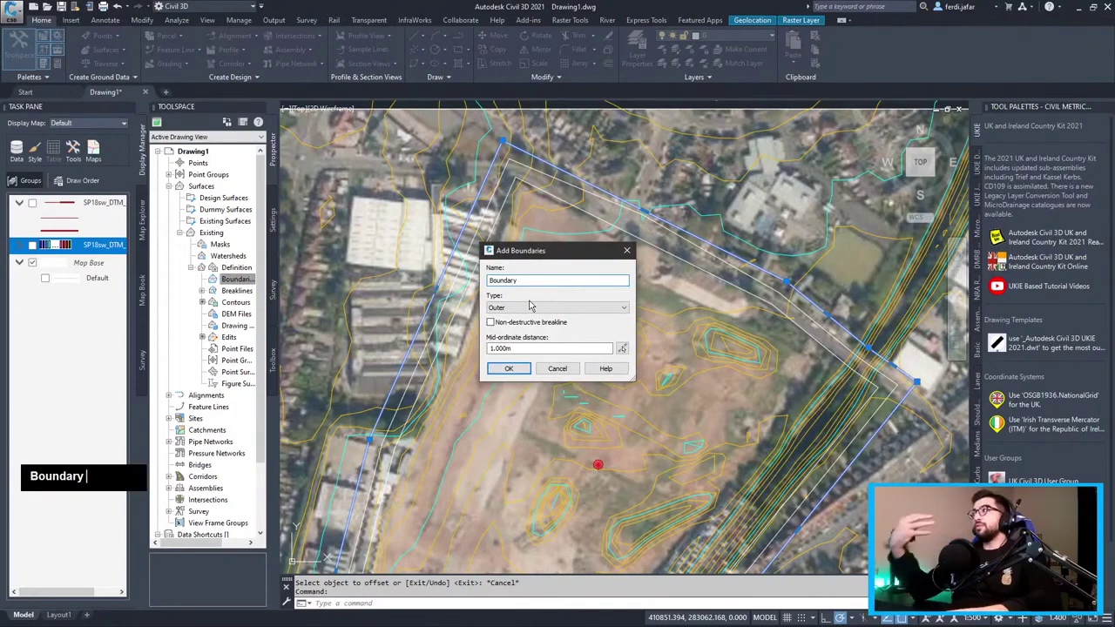
click(507, 368)
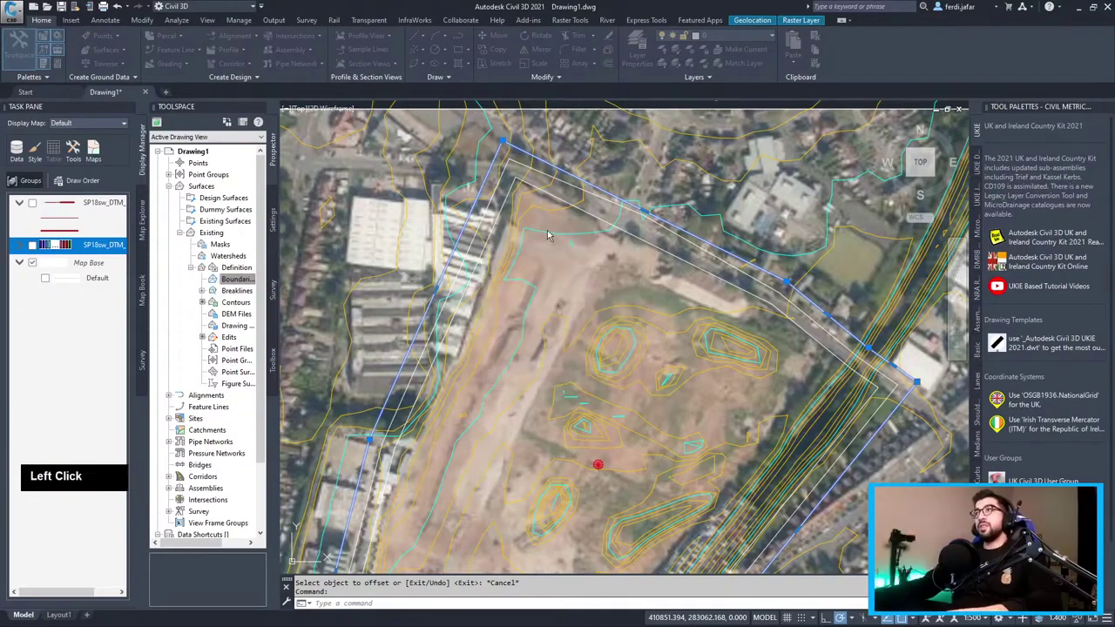
Turn on the triangles in the plan display of the Existing surface's Contours 1m and 5m style.
scroll(719, 296, up, 2)
click(736, 258)
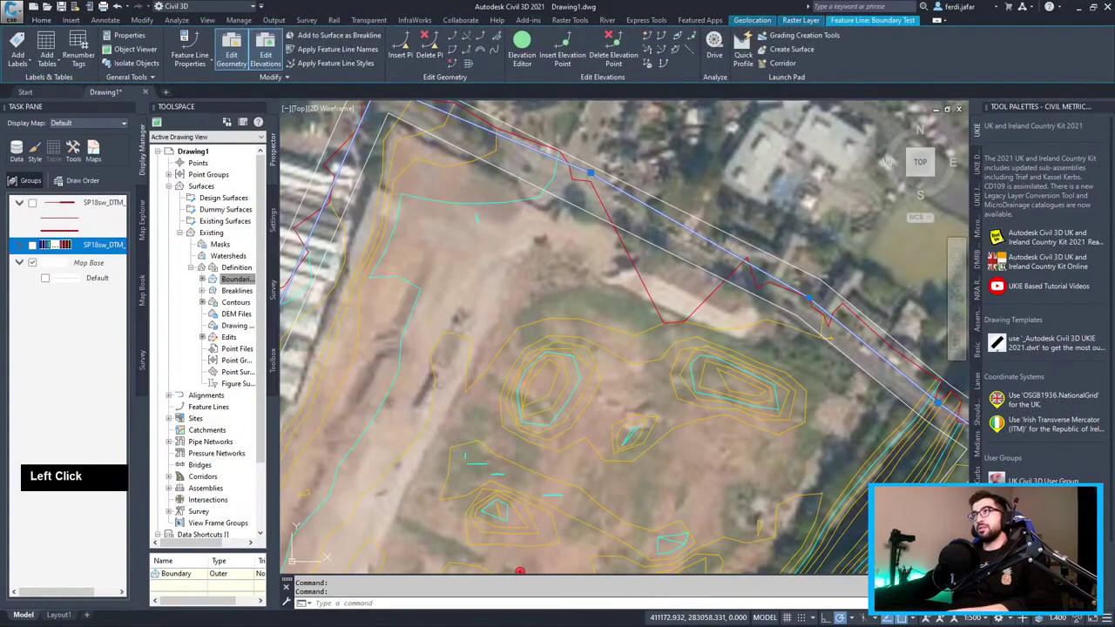
right_click(211, 233)
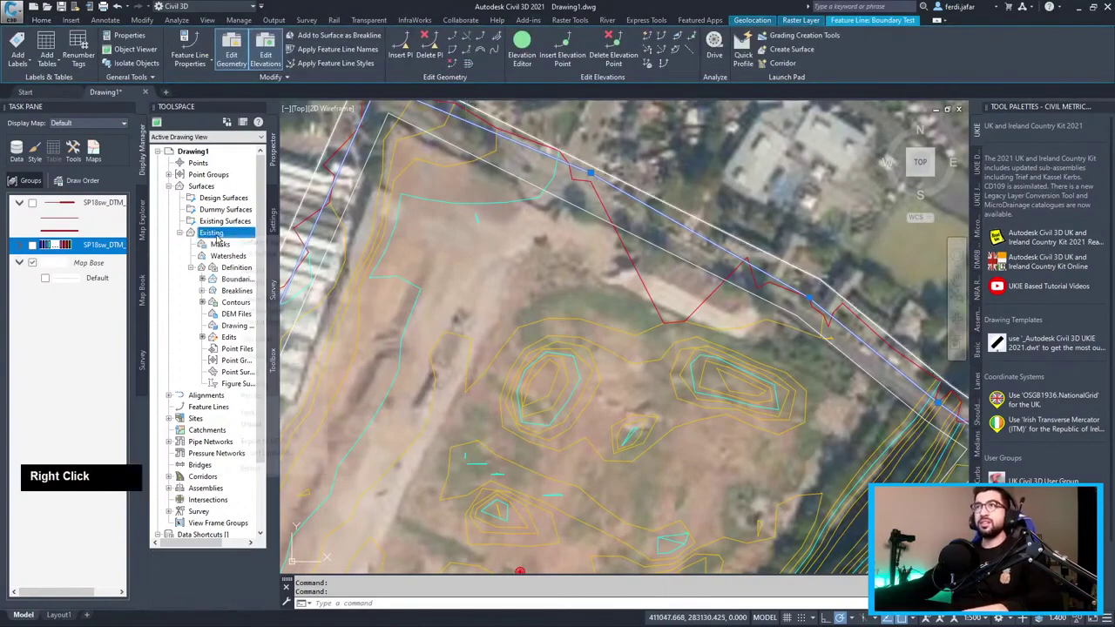
click(261, 252)
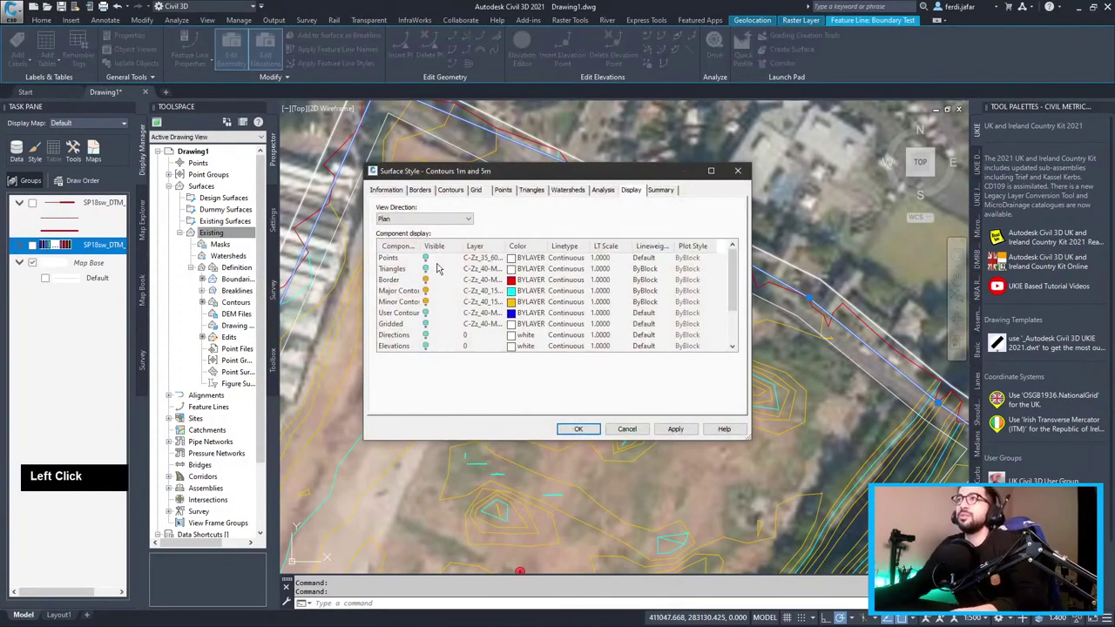
click(595, 433)
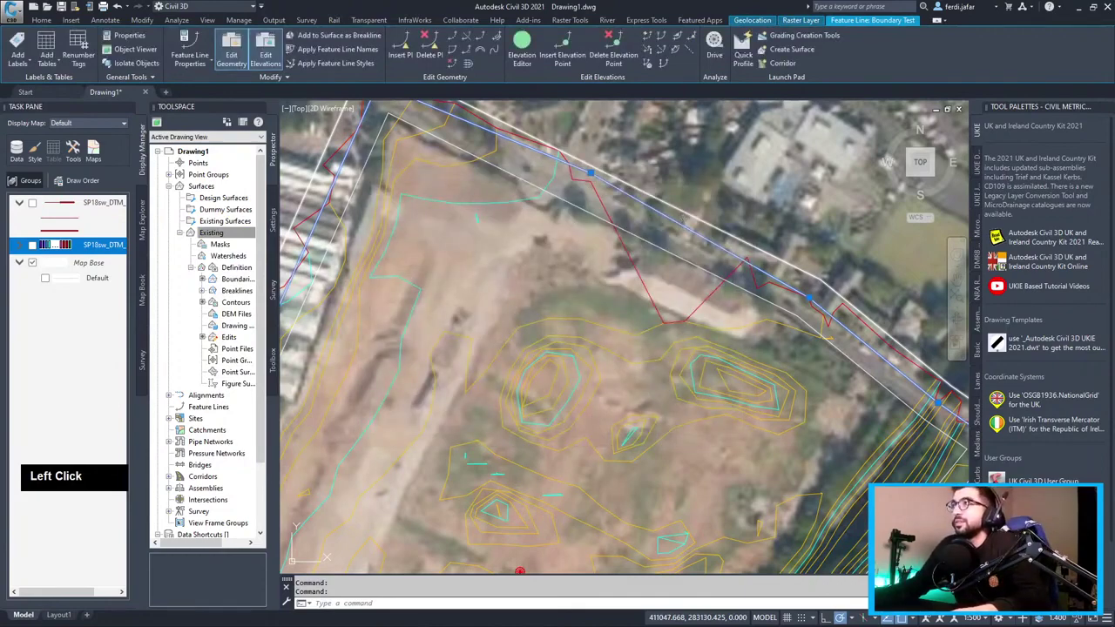
scroll(679, 219, up, 3)
scroll(511, 217, down, 2)
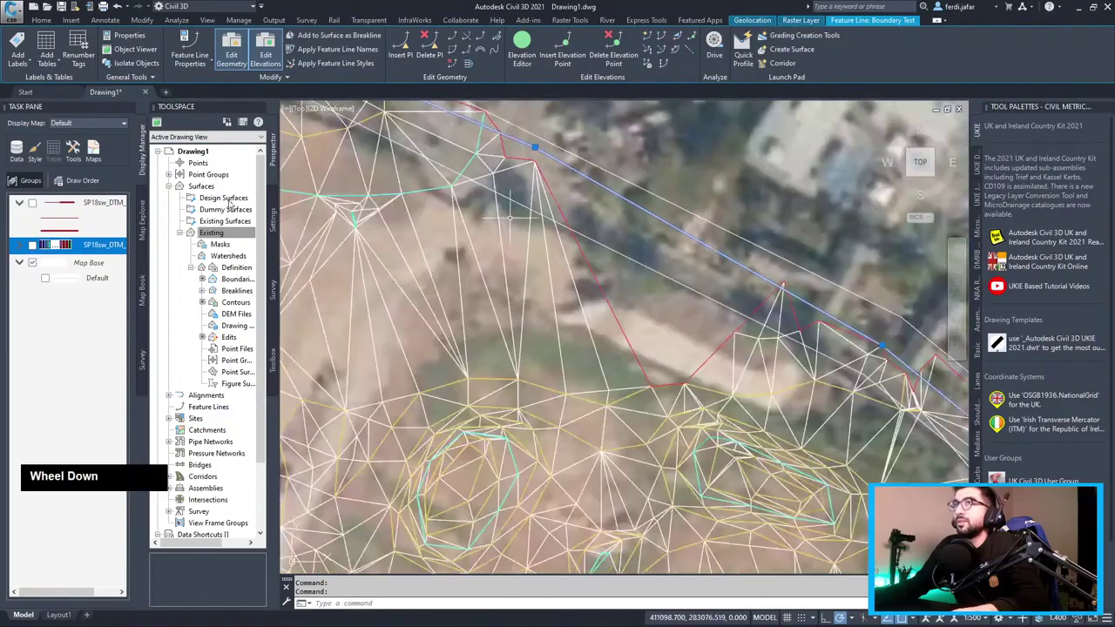
Delete the outer boundary named Boundary from the Existing surface definition.
click(232, 279)
scroll(229, 305, down, 2)
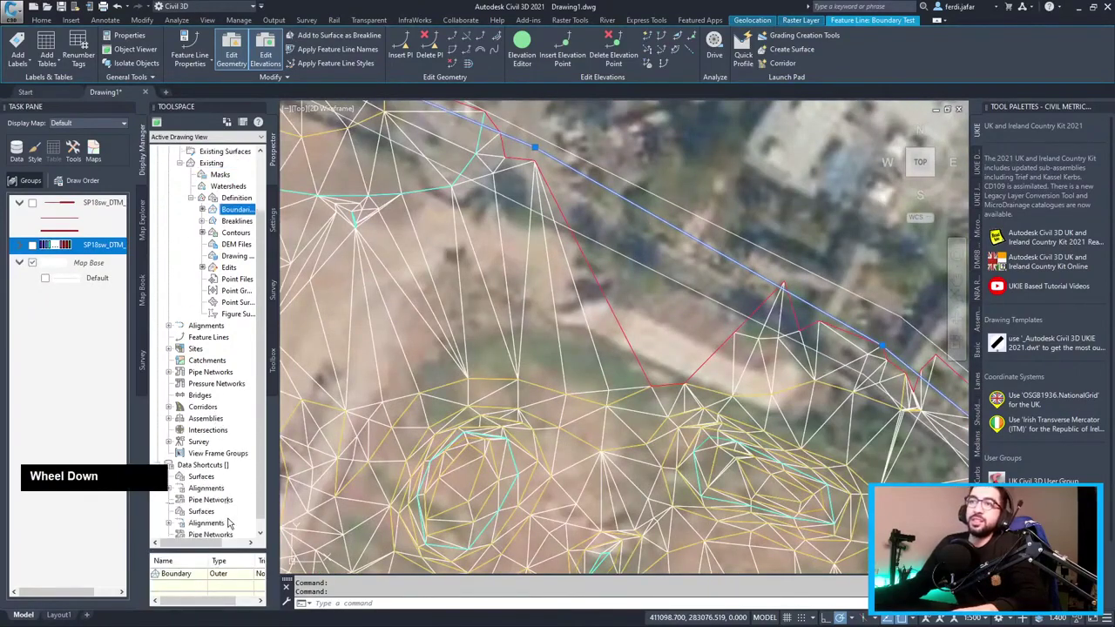
right_click(197, 573)
click(223, 480)
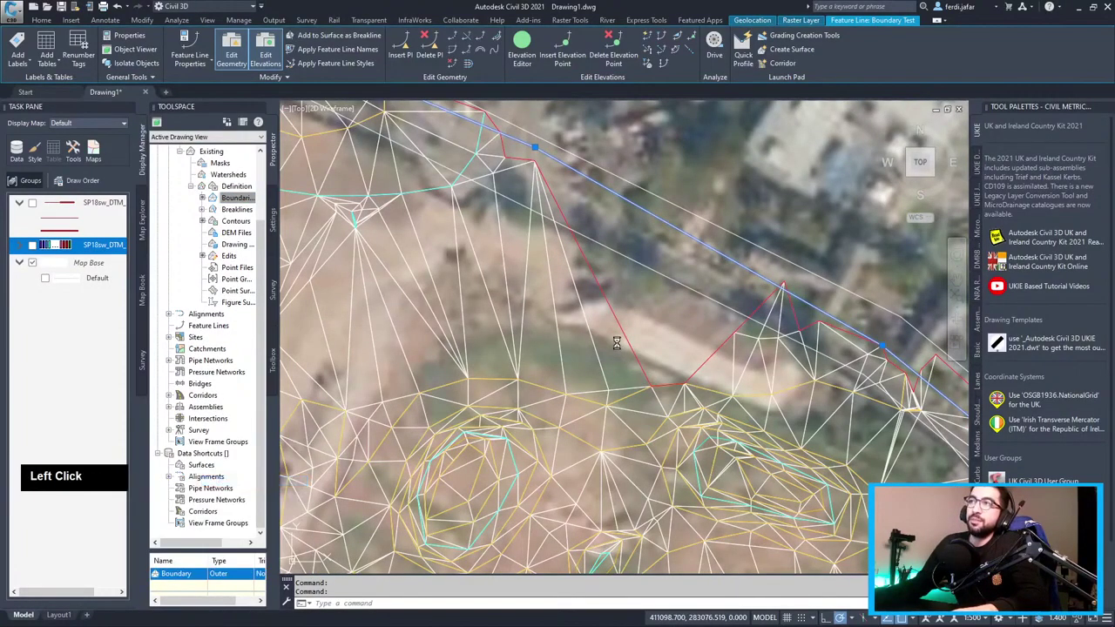
click(601, 345)
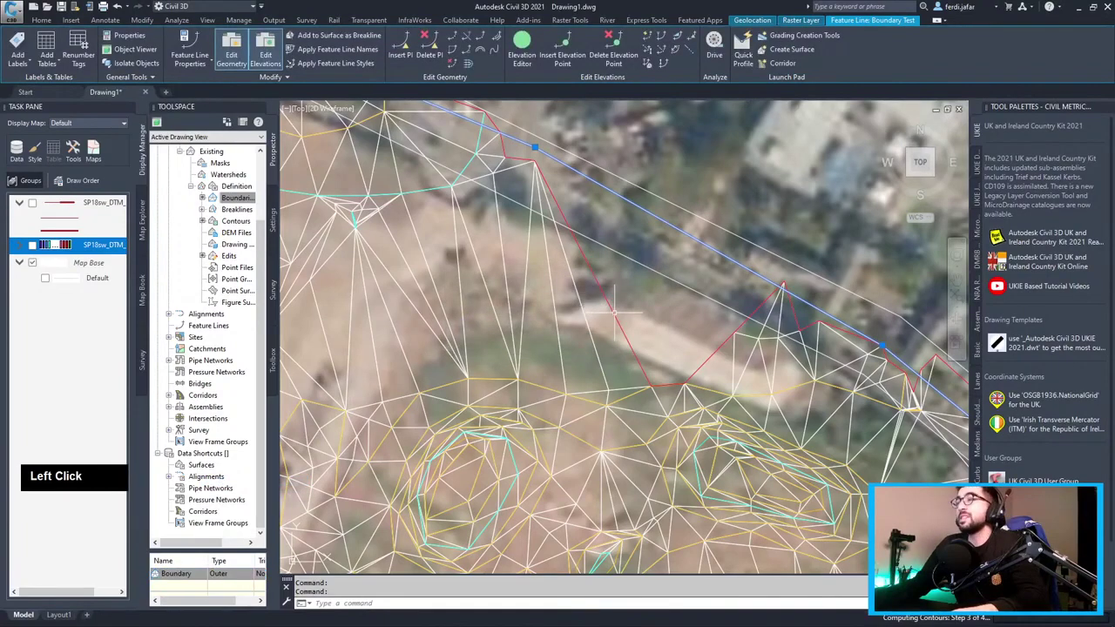
Examine how the surface triangles cross the feature line and the offset polyline along the north-east edge.
middle_click(598, 202)
middle_drag(598, 202, 544, 241)
scroll(598, 231, up, 2)
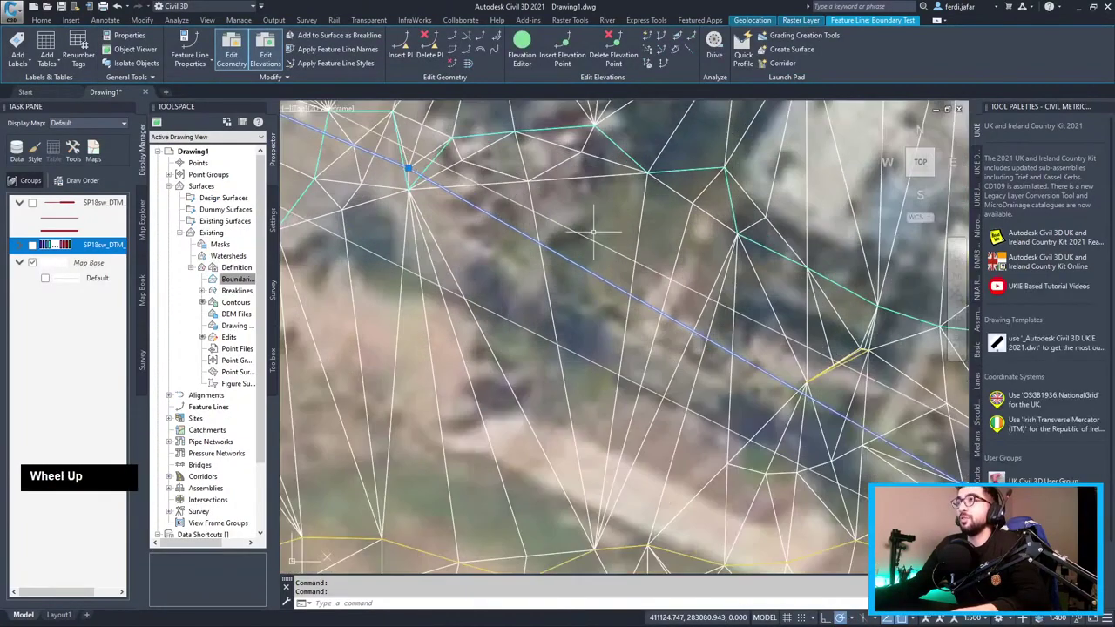
key(Escape)
click(603, 243)
scroll(603, 243, down, 4)
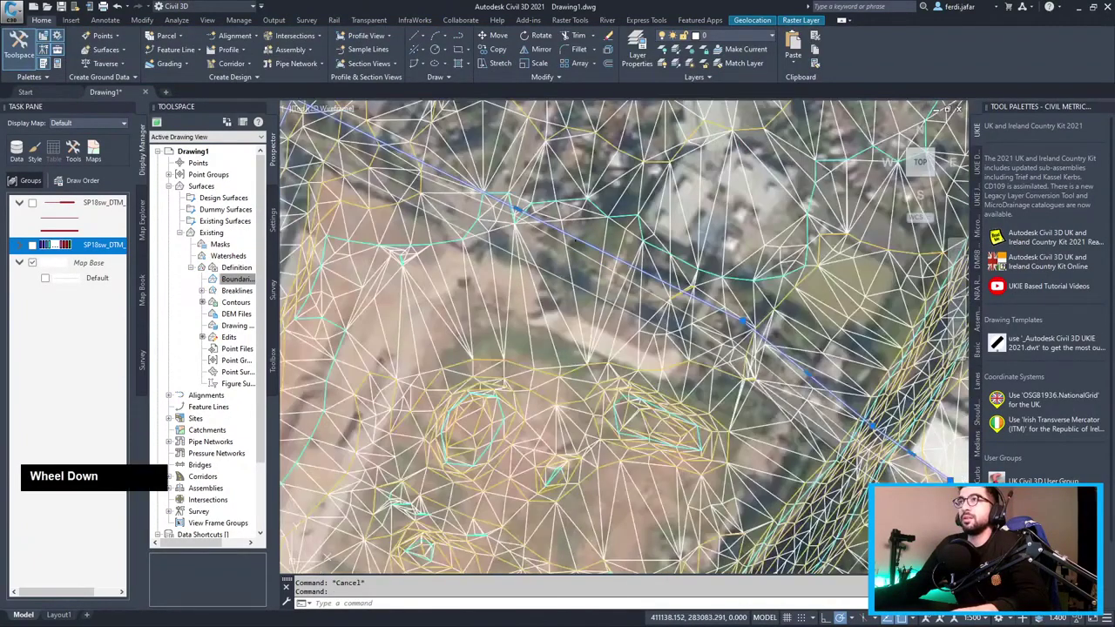
scroll(592, 257, up, 4)
key(Escape)
Try to add the Boundary Test feature line to the Existing surface as a breakline again.
click(589, 258)
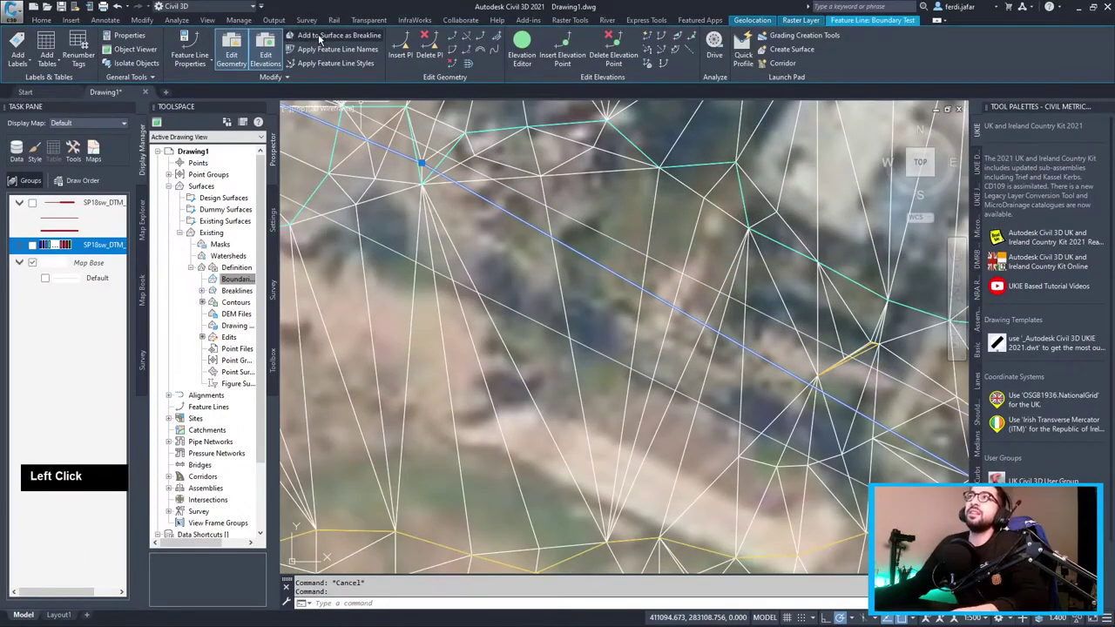
click(343, 37)
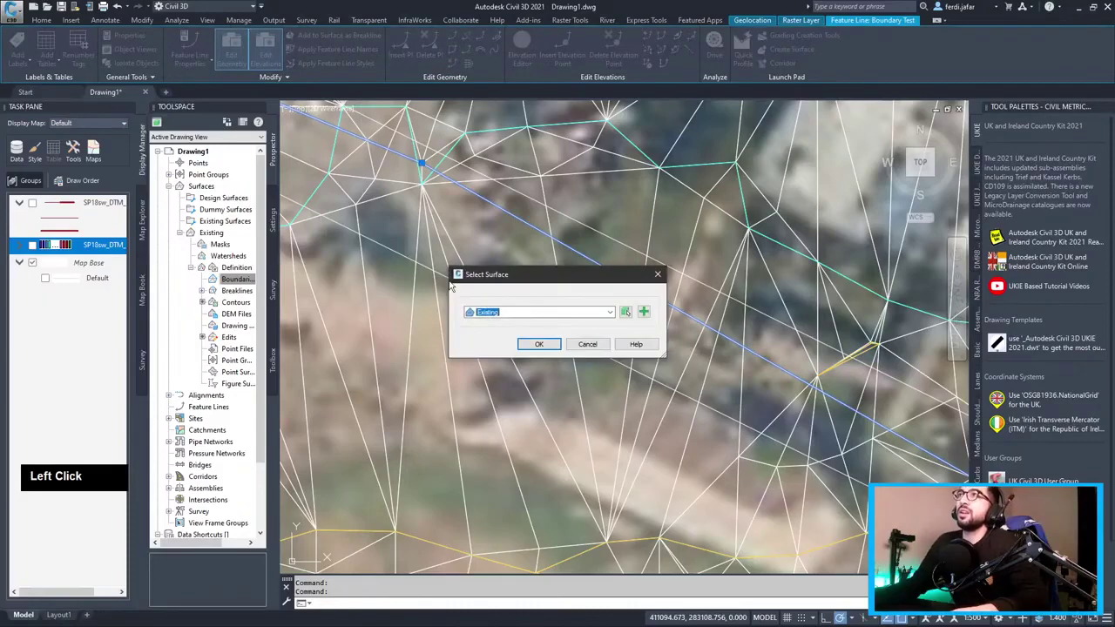
click(529, 346)
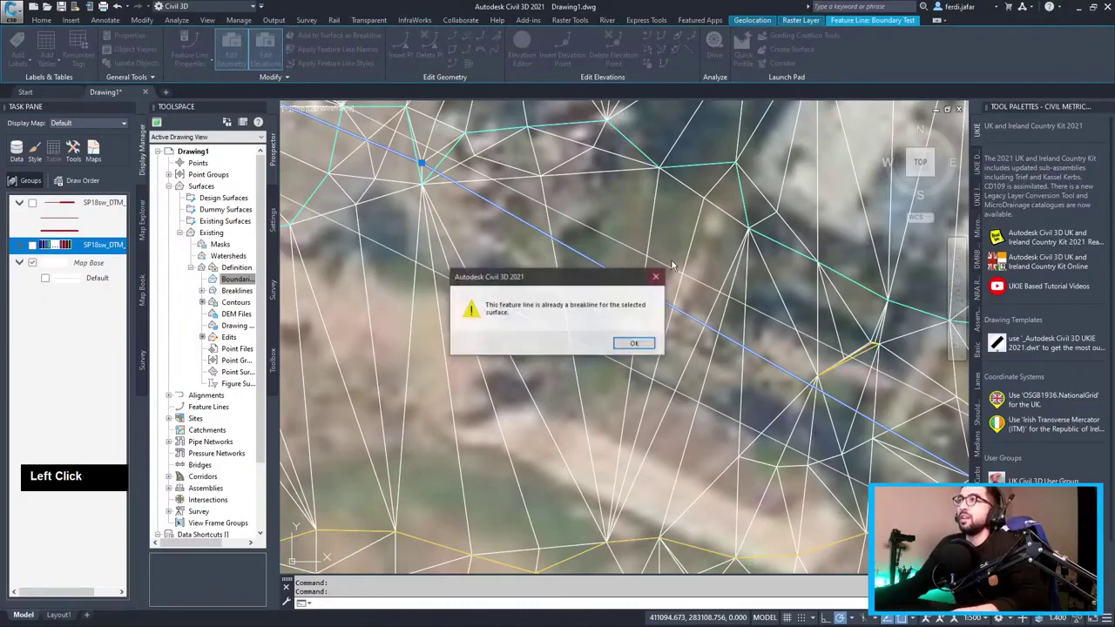
click(630, 344)
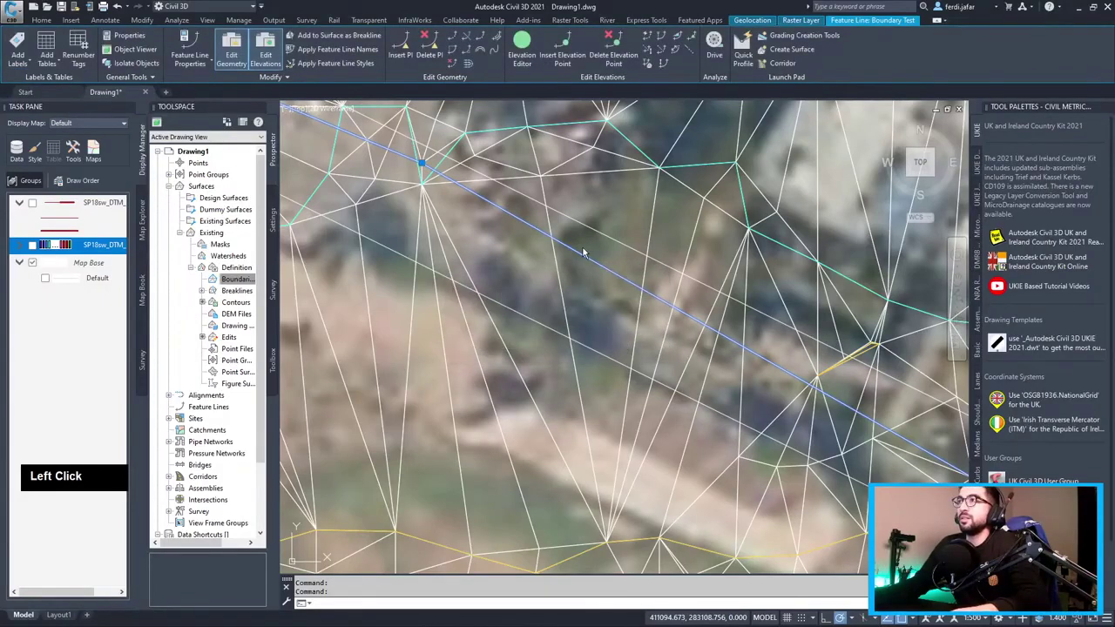
right_click(212, 233)
click(274, 277)
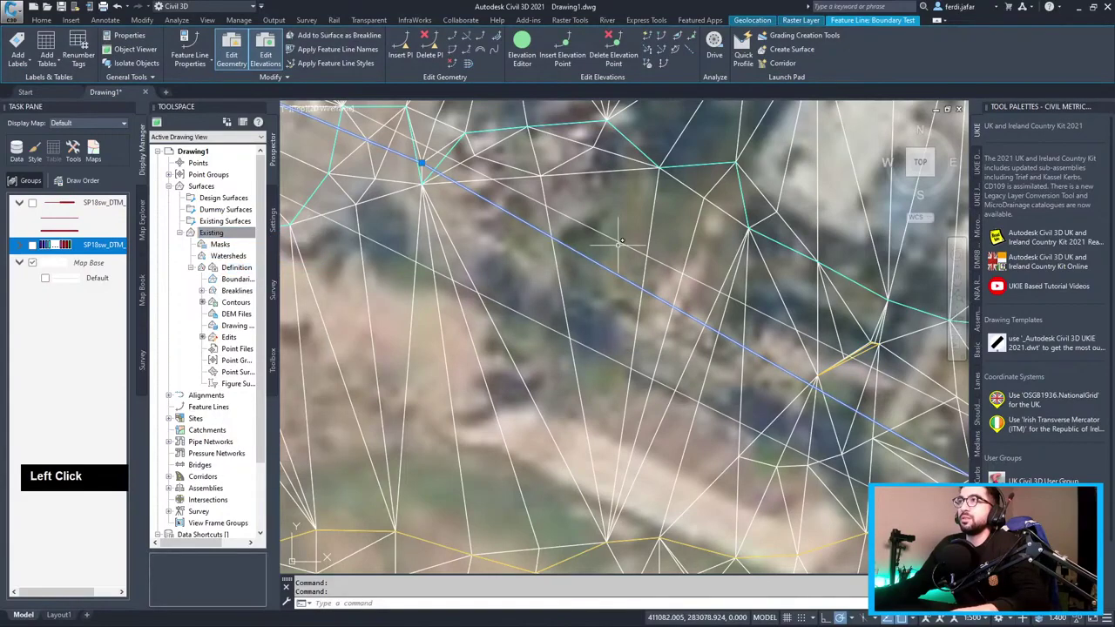
Add a point to the Existing surface on the inner site boundary line along the north-east edge, accepting the offered elevation.
middle_drag(672, 301, 540, 242)
scroll(541, 242, up, 1)
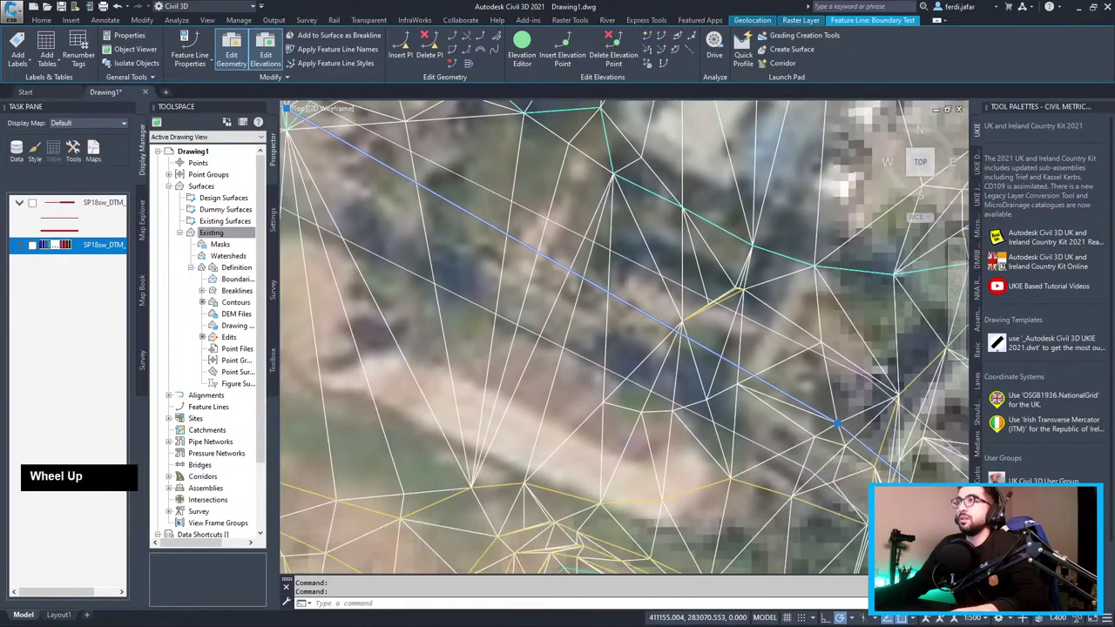
key(Escape)
click(541, 242)
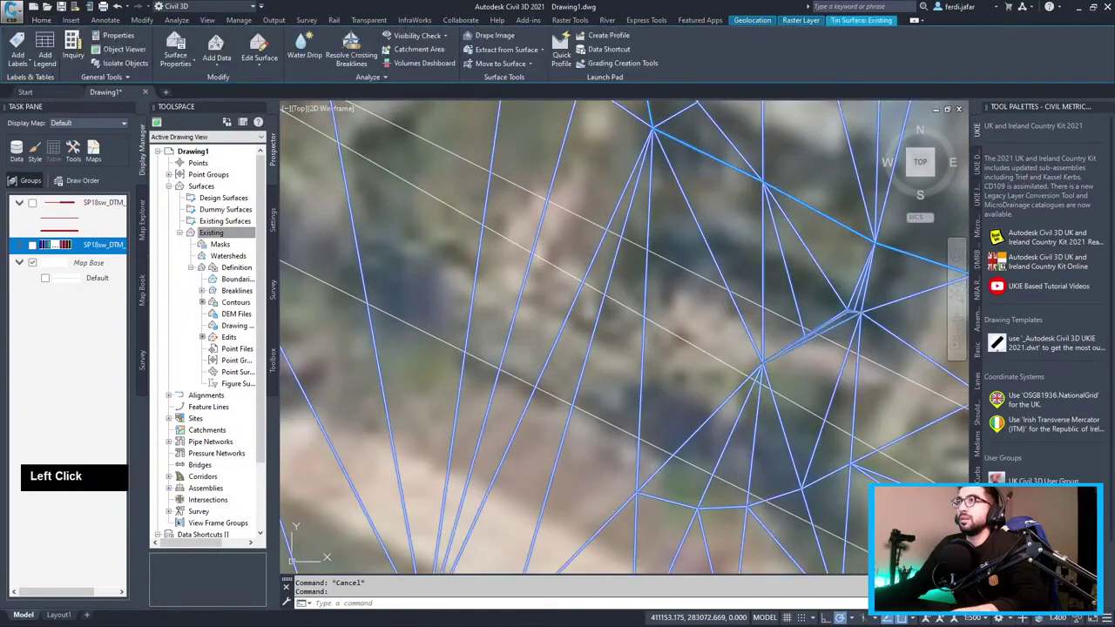
scroll(538, 236, down, 1)
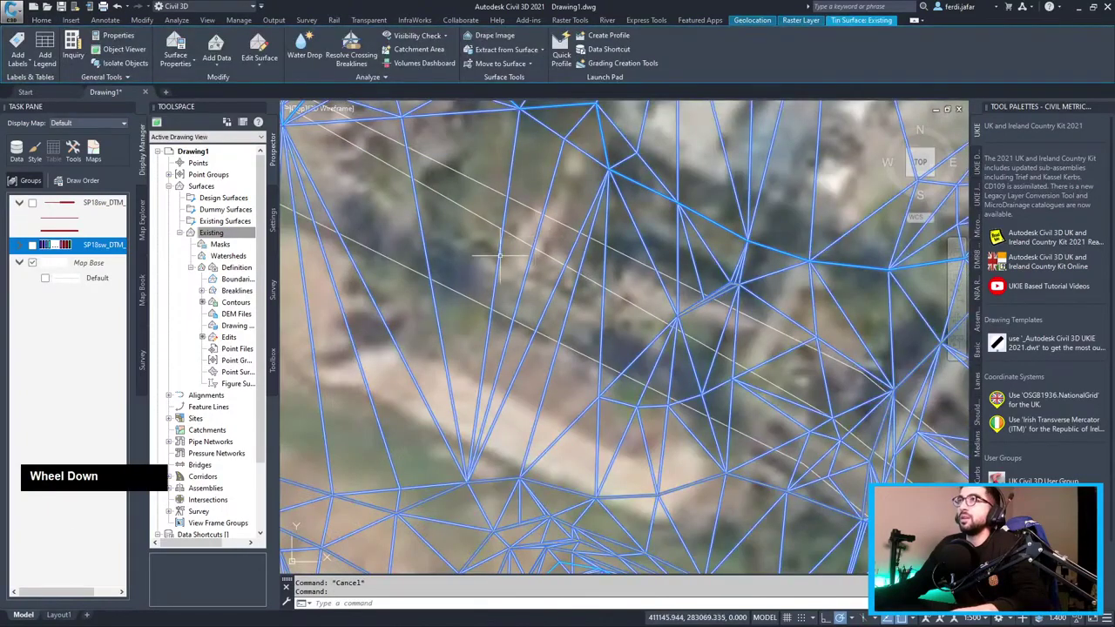
scroll(498, 242, down, 2)
middle_click(498, 241)
scroll(497, 242, up, 2)
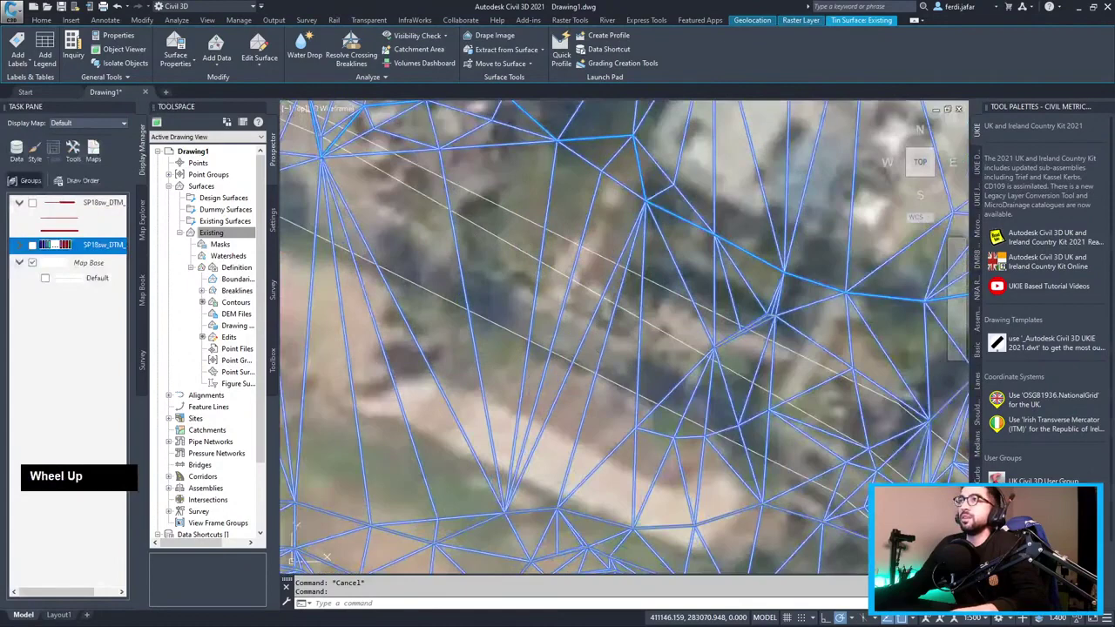
click(248, 66)
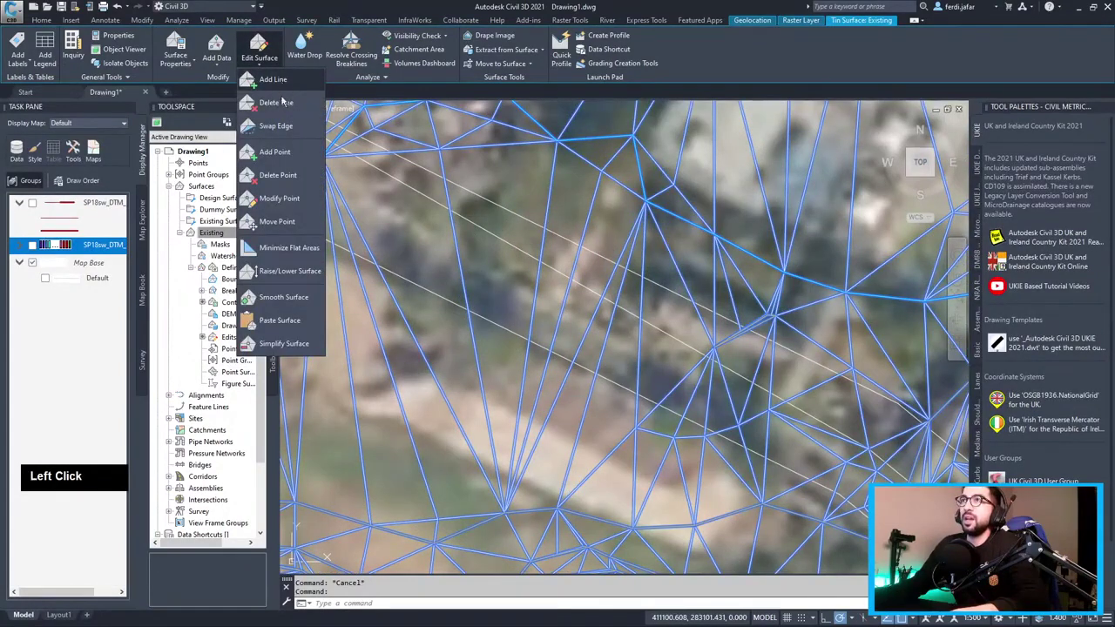
click(274, 152)
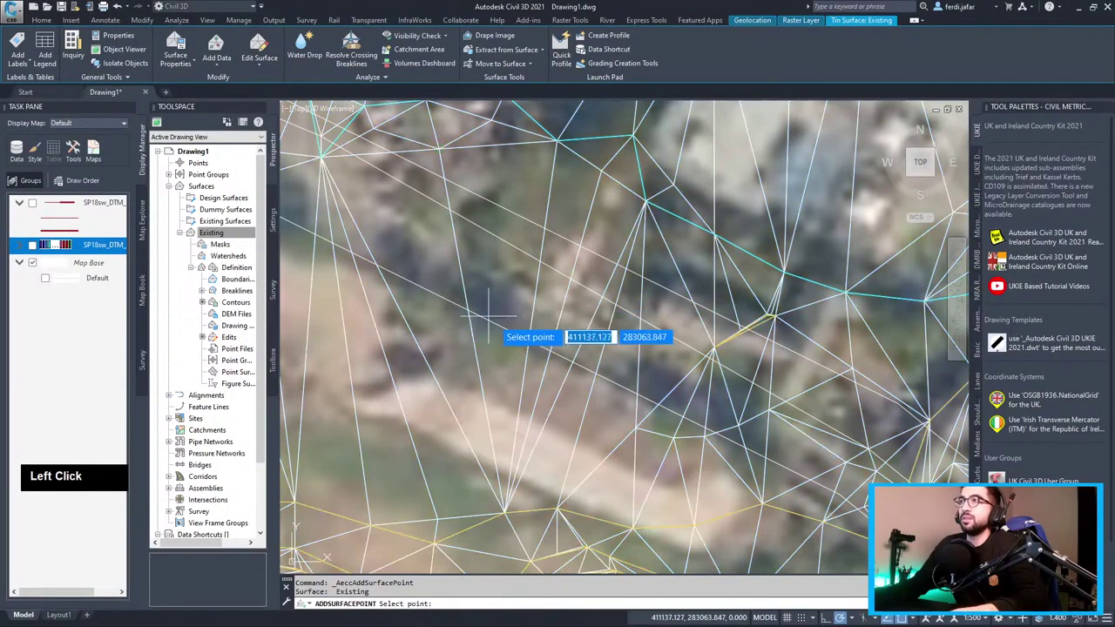
click(913, 619)
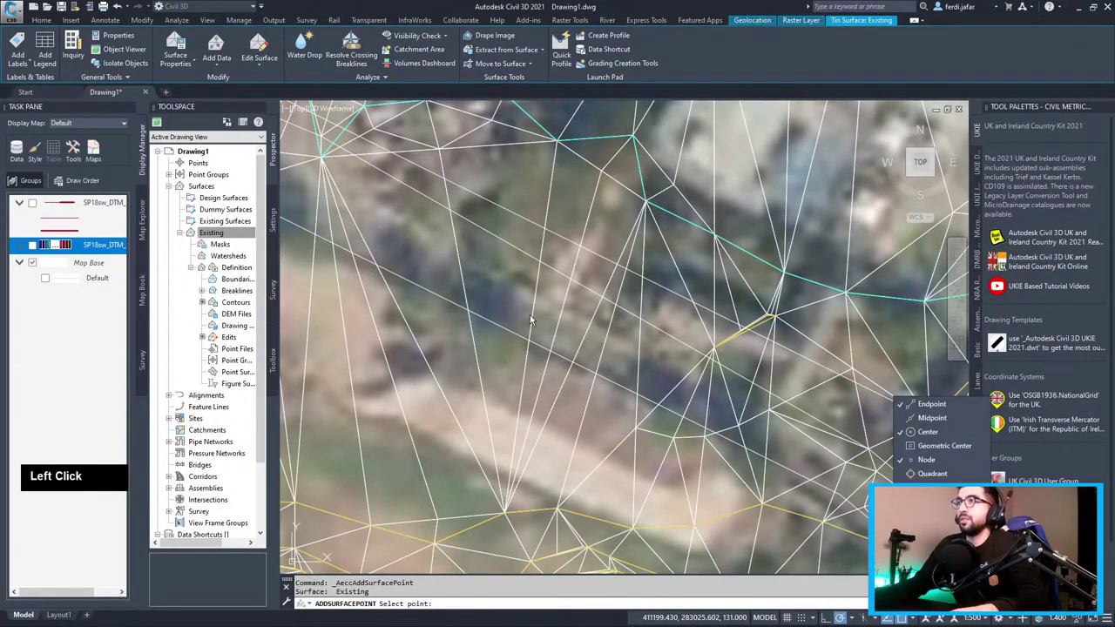
click(478, 306)
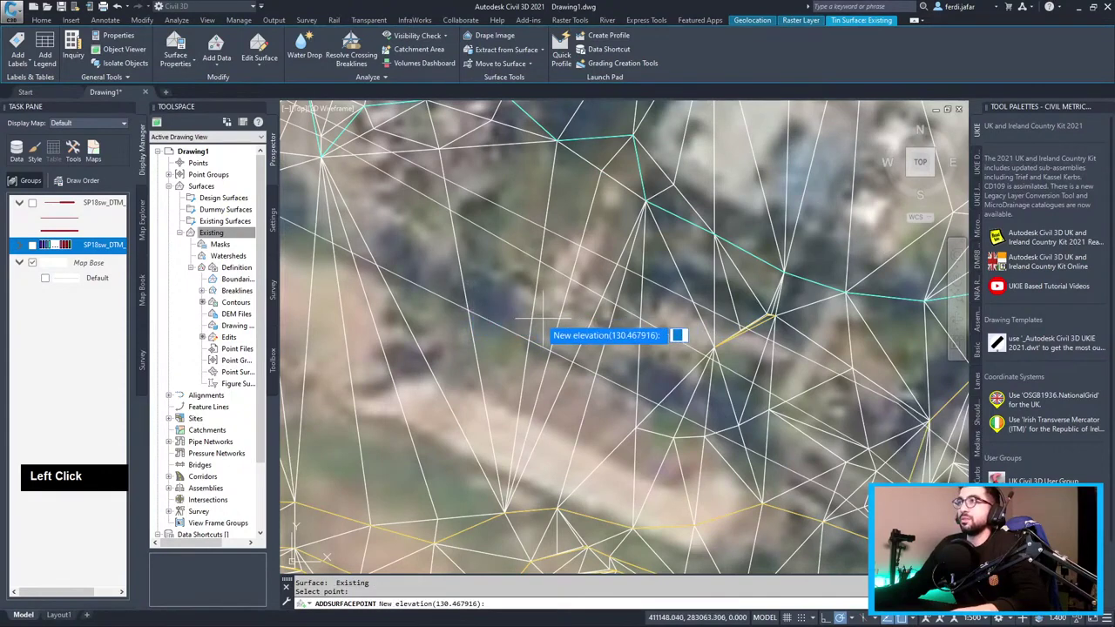
key(Return)
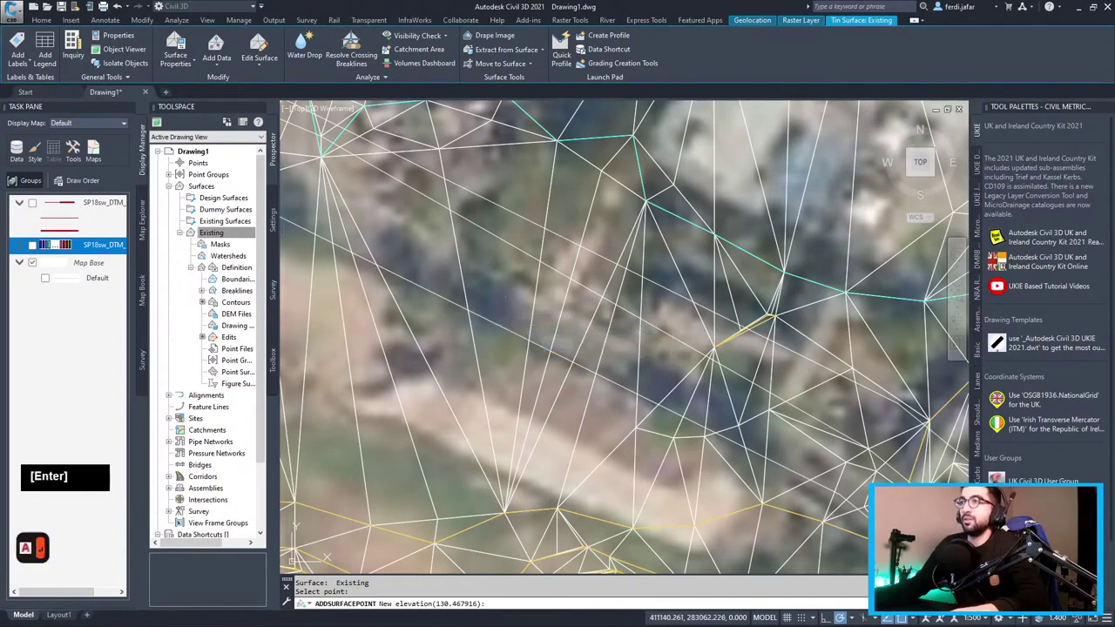
Add three more surface points south-eastward along the inner site boundary line, accepting the offered elevation for each.
click(643, 390)
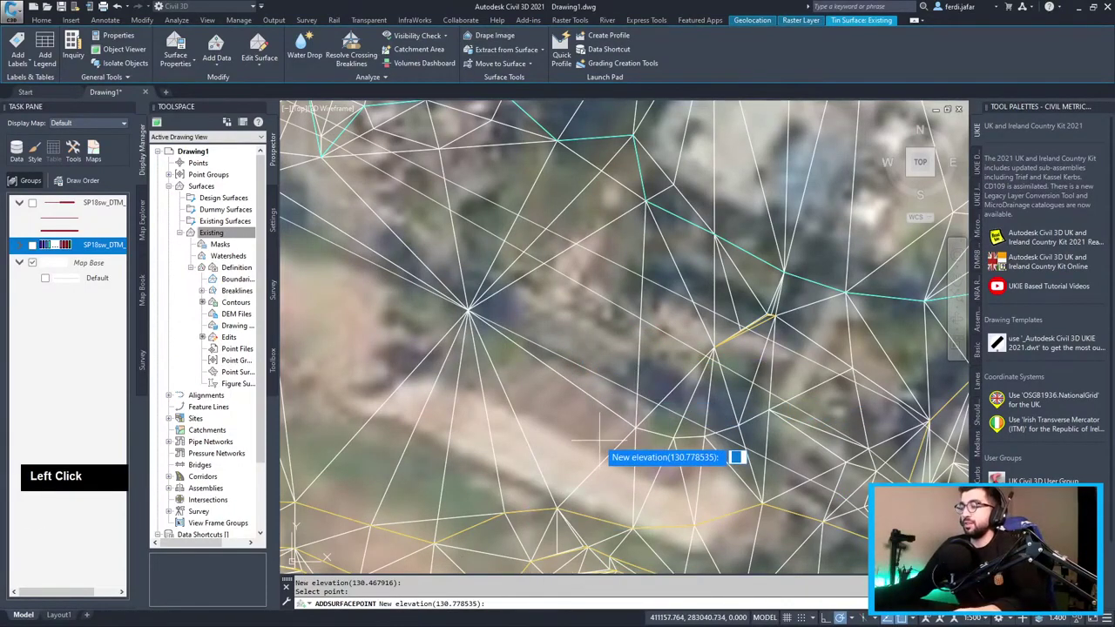
key(Return)
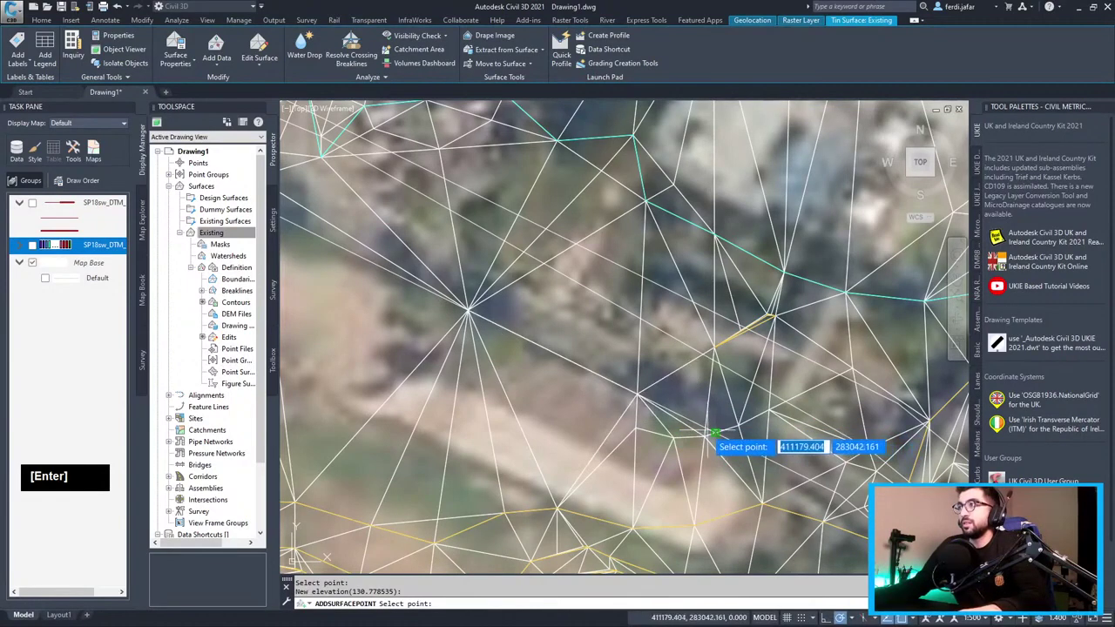
click(693, 430)
key(Return)
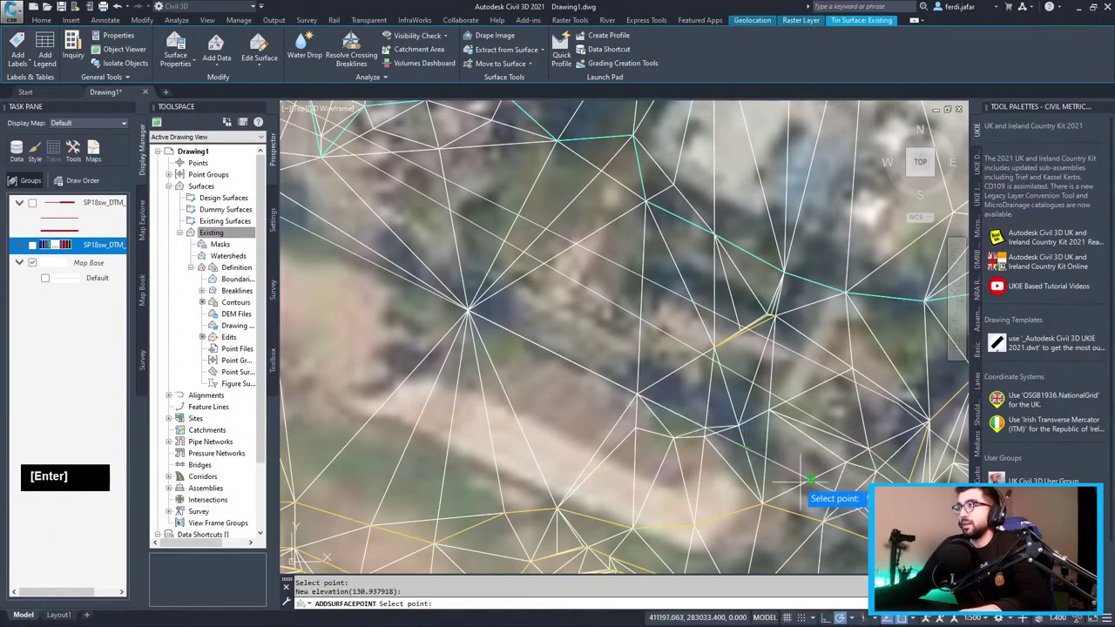
click(742, 442)
key(Return)
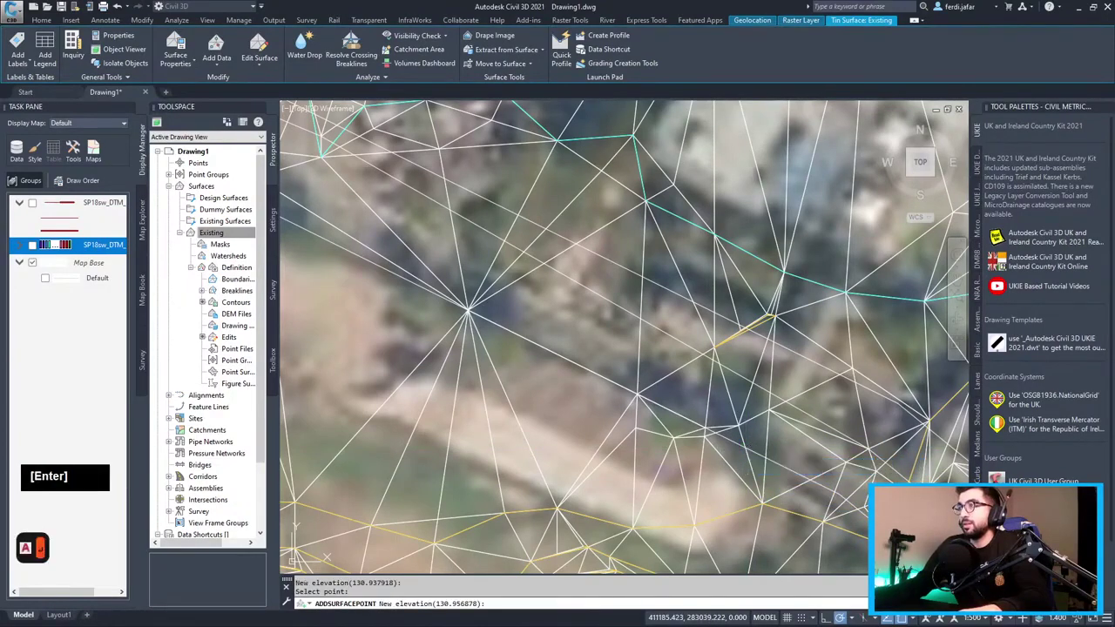
key(Escape)
key(Escape)
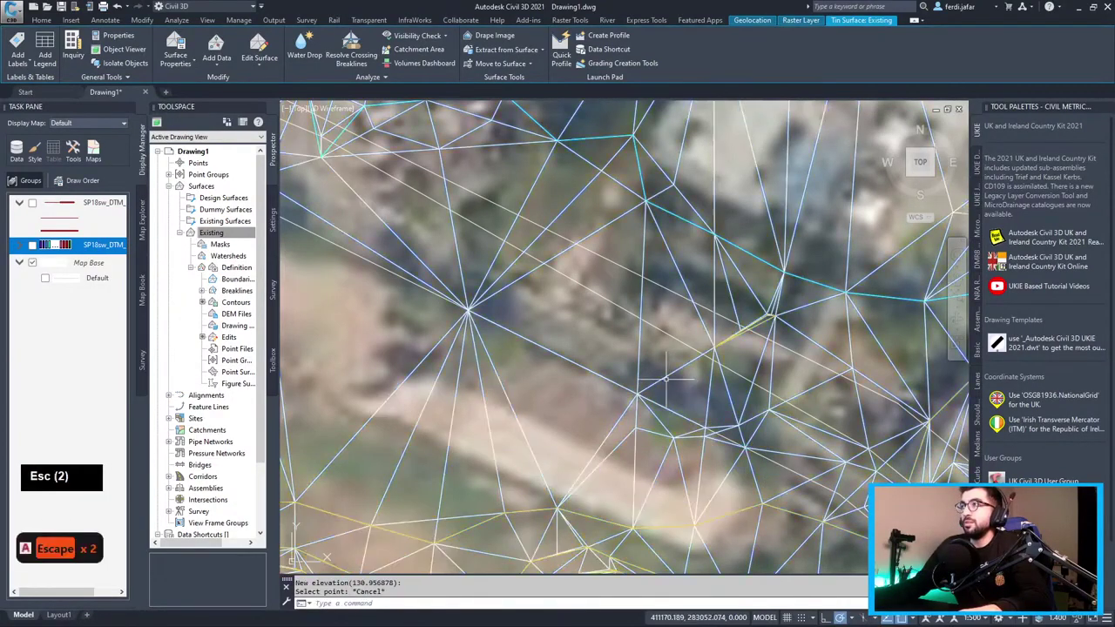
Add an outer boundary named Boundary to the Existing surface from the Boundary Test feature line, with a 1.000 m mid-ordinate distance.
scroll(665, 378, down, 5)
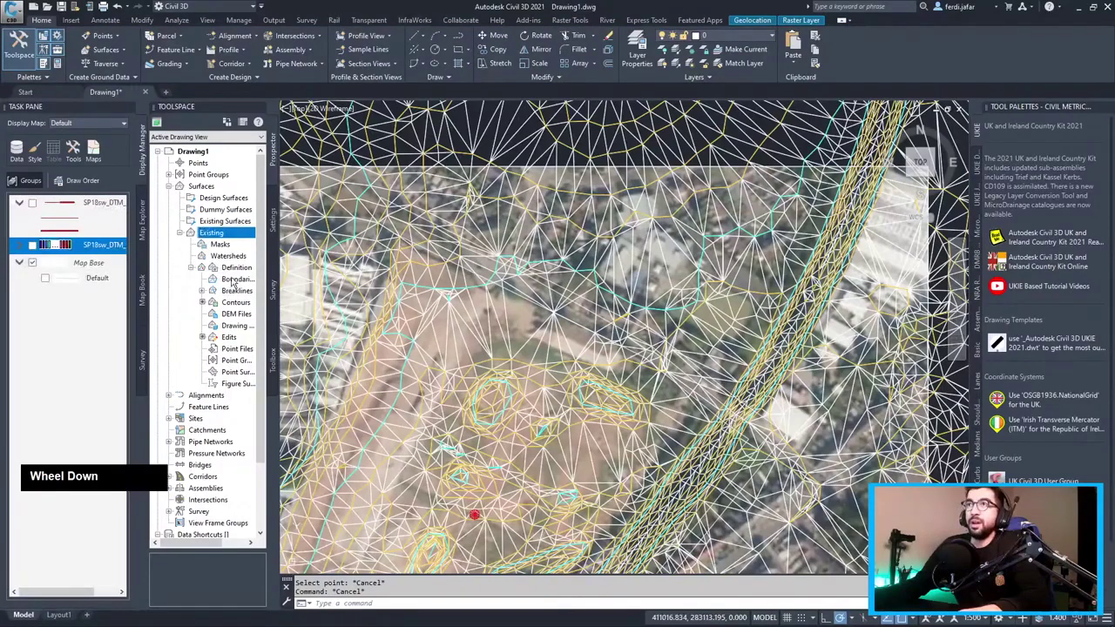
right_click(233, 281)
click(262, 288)
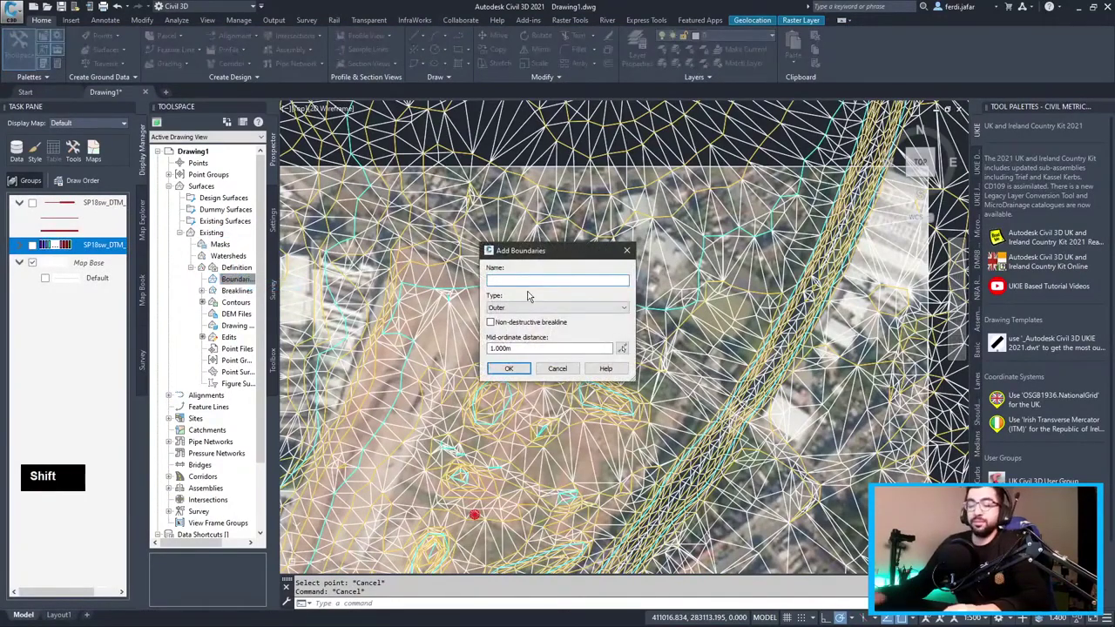
text(Boundary)
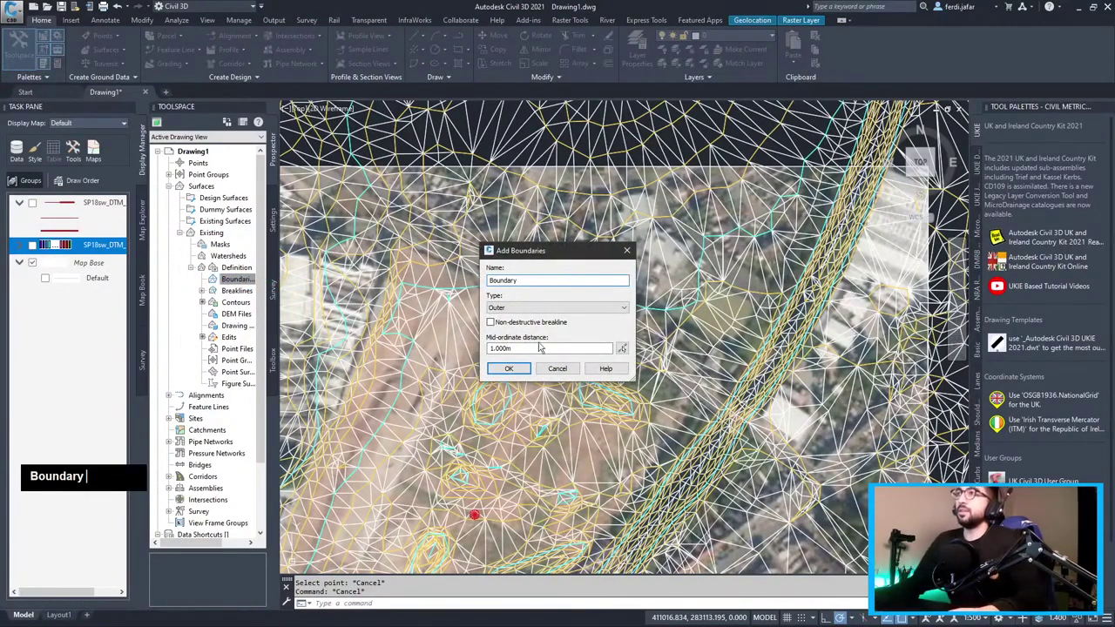
click(512, 368)
scroll(586, 316, up, 5)
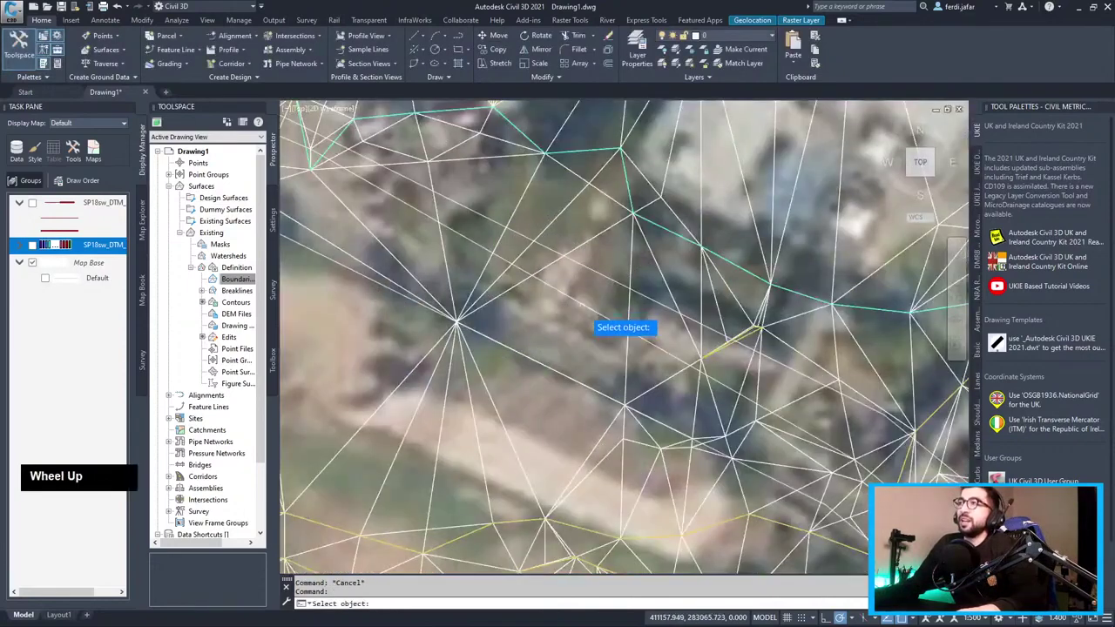
click(580, 301)
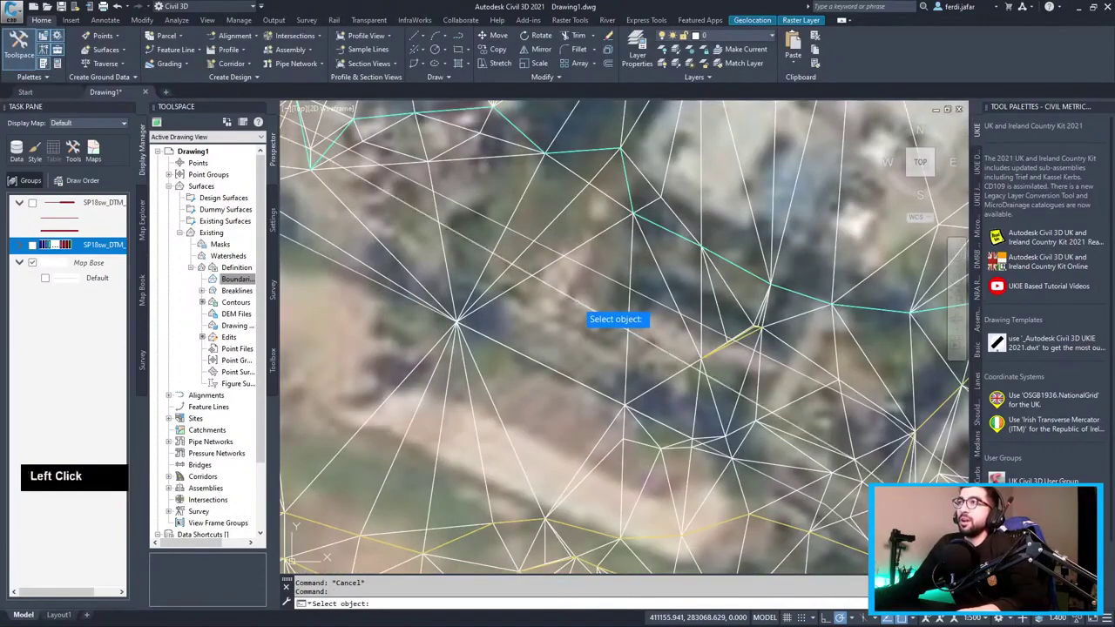
scroll(575, 300, down, 5)
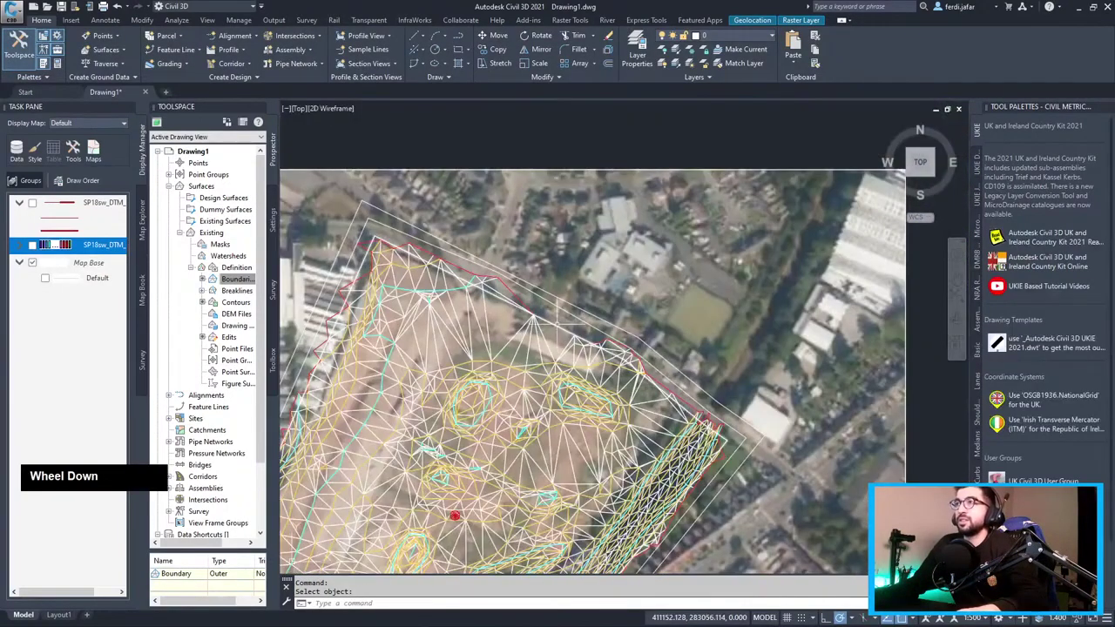
scroll(576, 301, up, 3)
middle_drag(576, 300, 629, 301)
key(Escape)
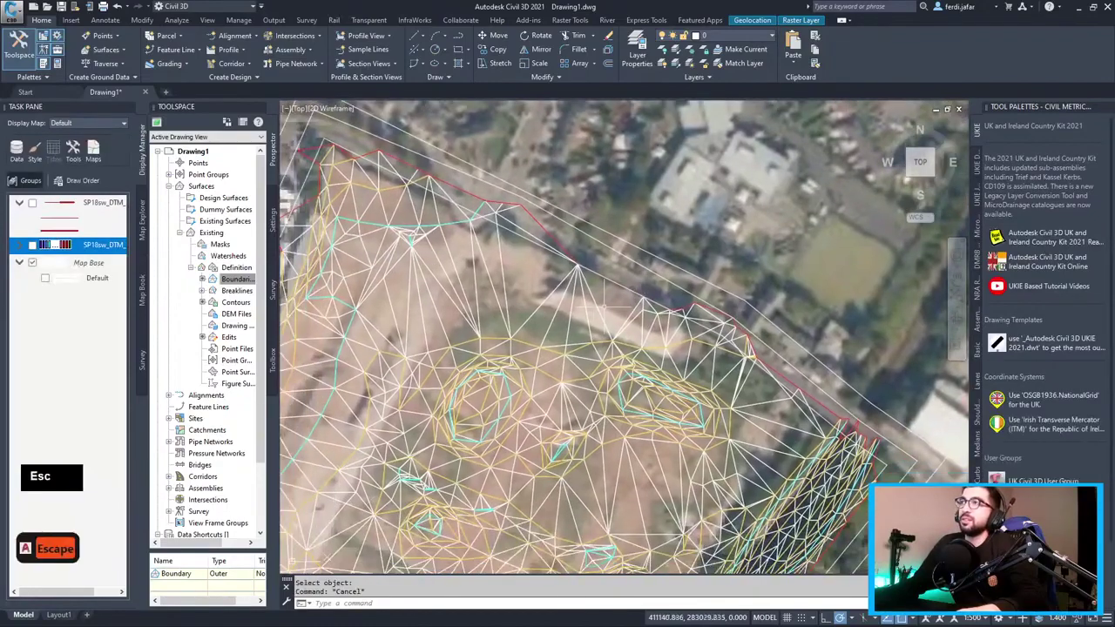
Try to erase the offset polyline together with the Boundary Test feature line, and undo the erasure.
click(608, 244)
click(607, 242)
click(610, 245)
double_click(612, 233)
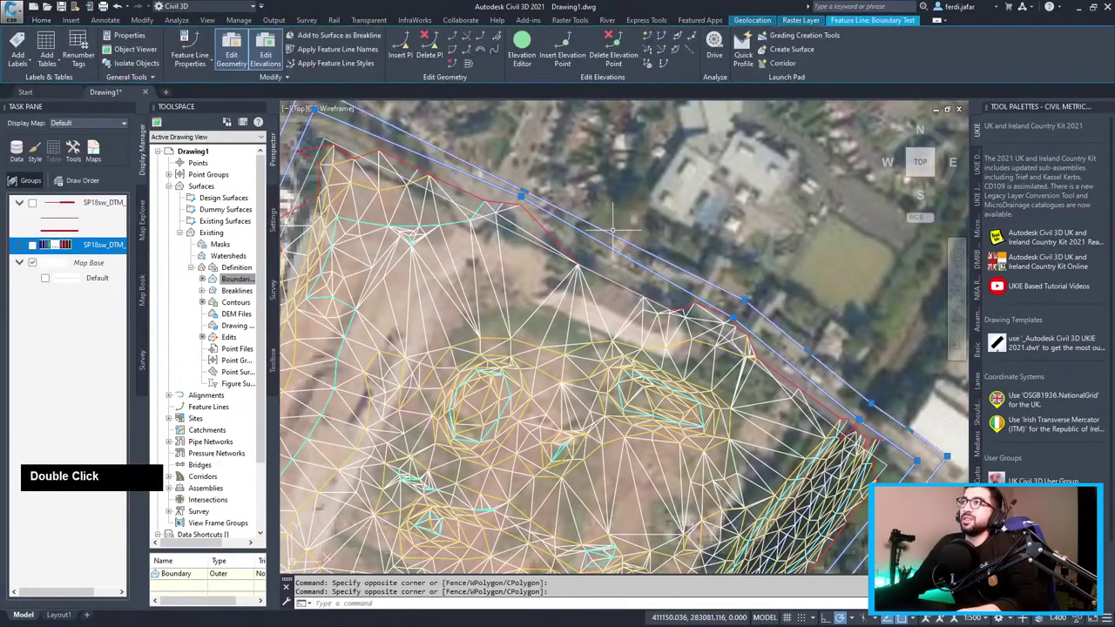
key(Delete)
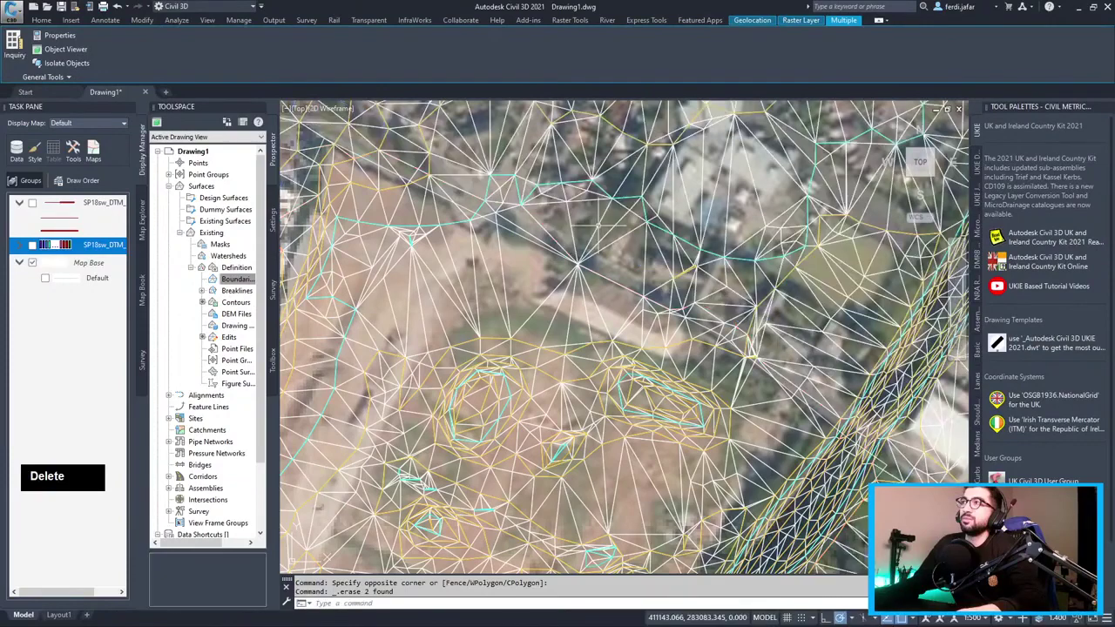
key(ctrl+z)
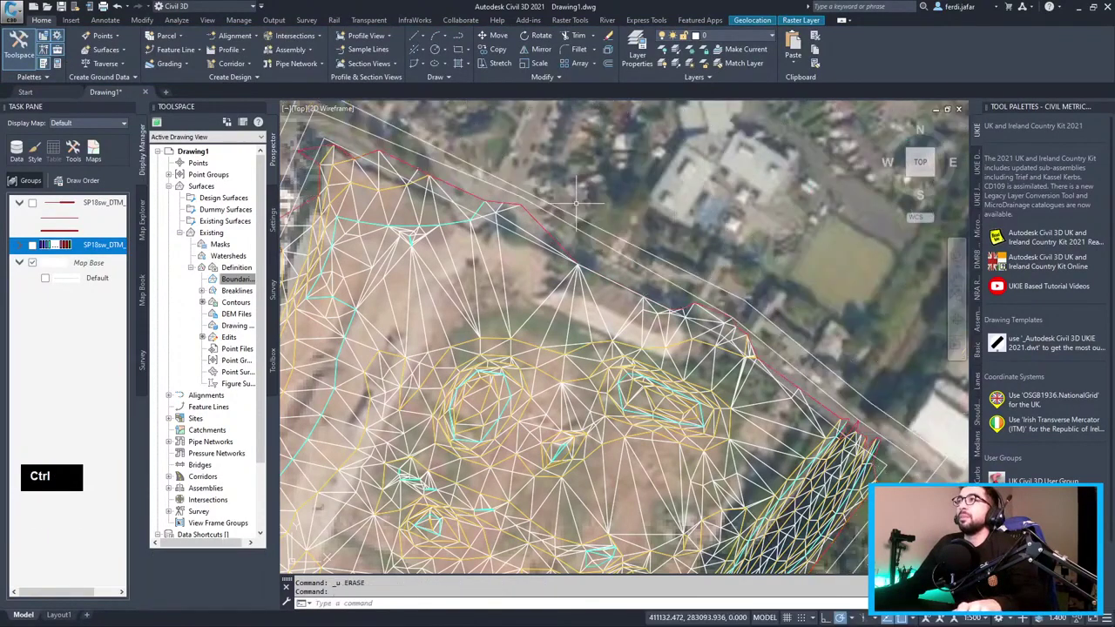
Erase only the outer offset polyline around the site, keeping the Boundary Test feature line.
click(523, 190)
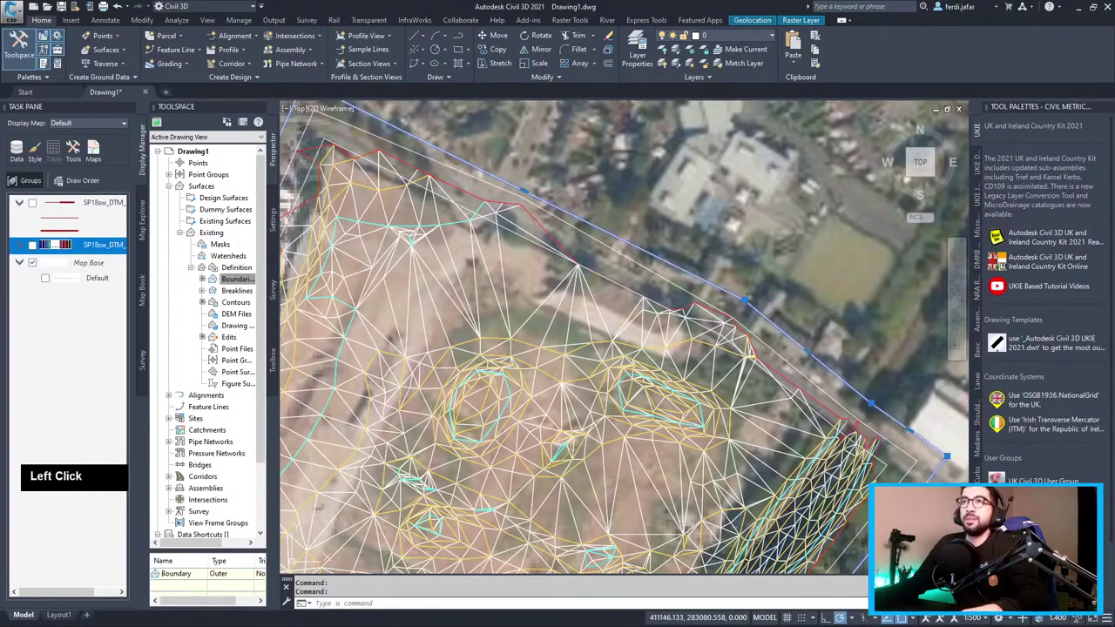
key(Delete)
click(567, 247)
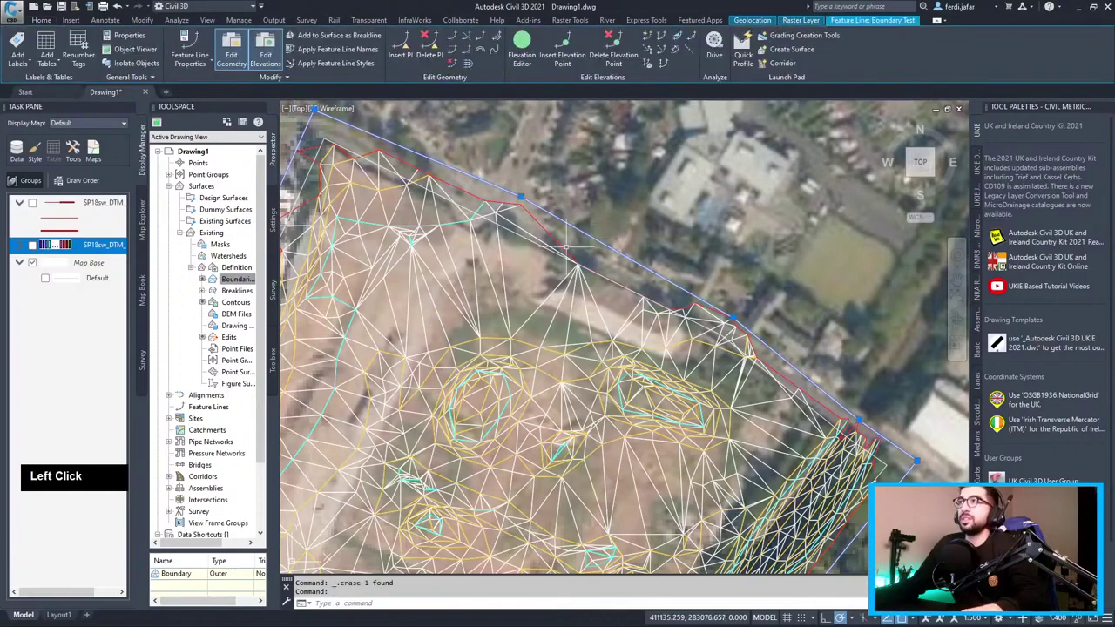
scroll(567, 248, down, 4)
scroll(514, 246, up, 2)
key(Escape)
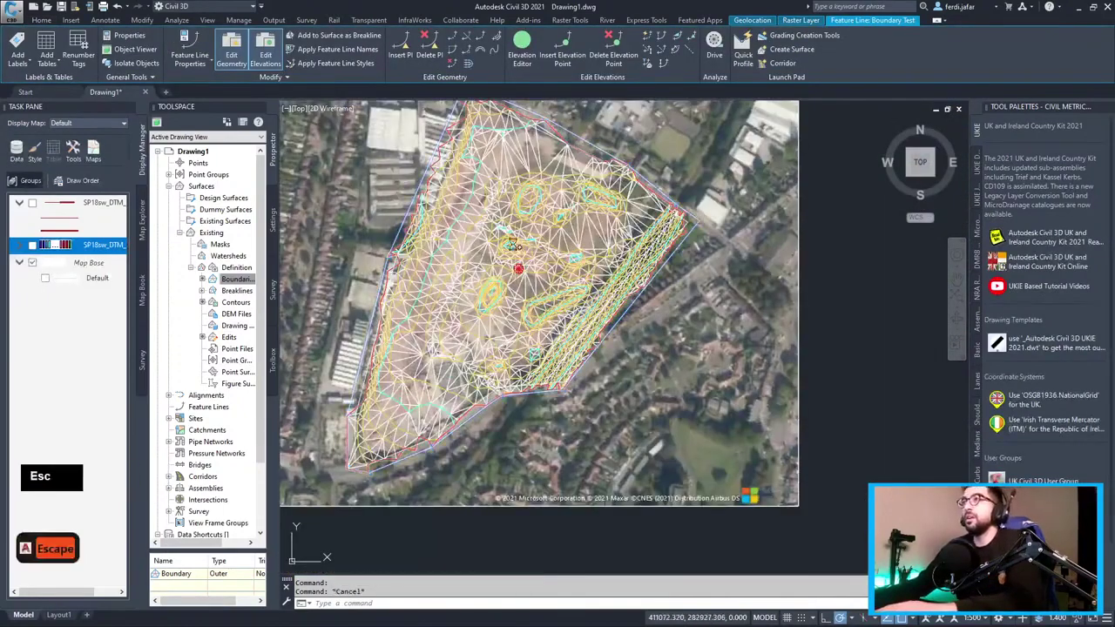
Inspect the clipped Existing surface as a shaded 3D model in the Object Viewer, tilting it to see the relief and edges.
click(514, 245)
right_click(536, 218)
click(583, 380)
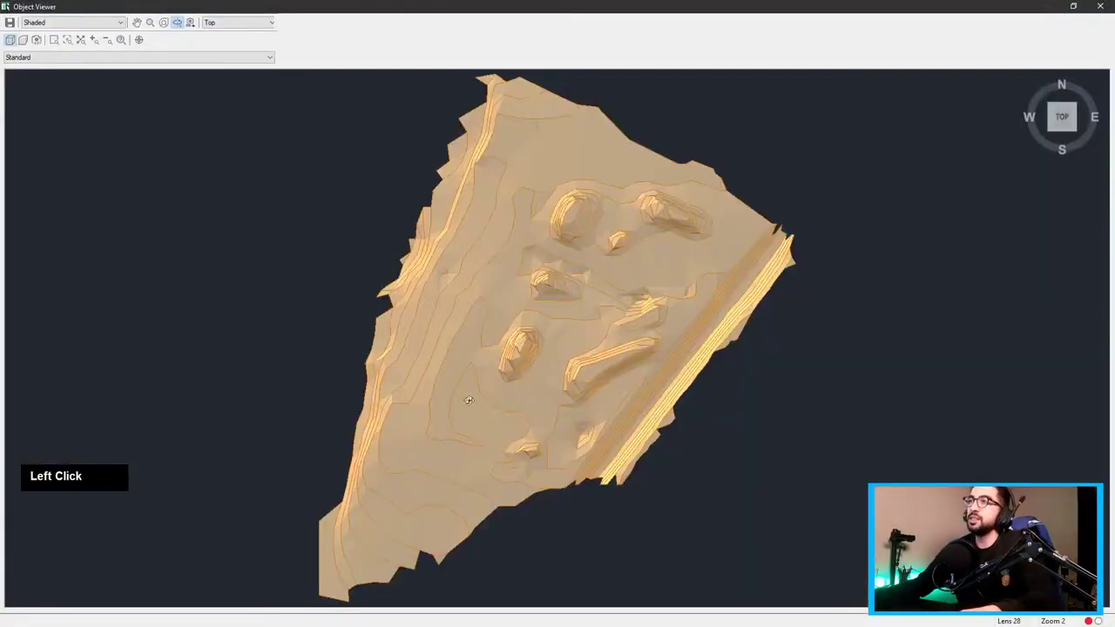
drag(490, 365, 574, 408)
scroll(431, 205, up, 4)
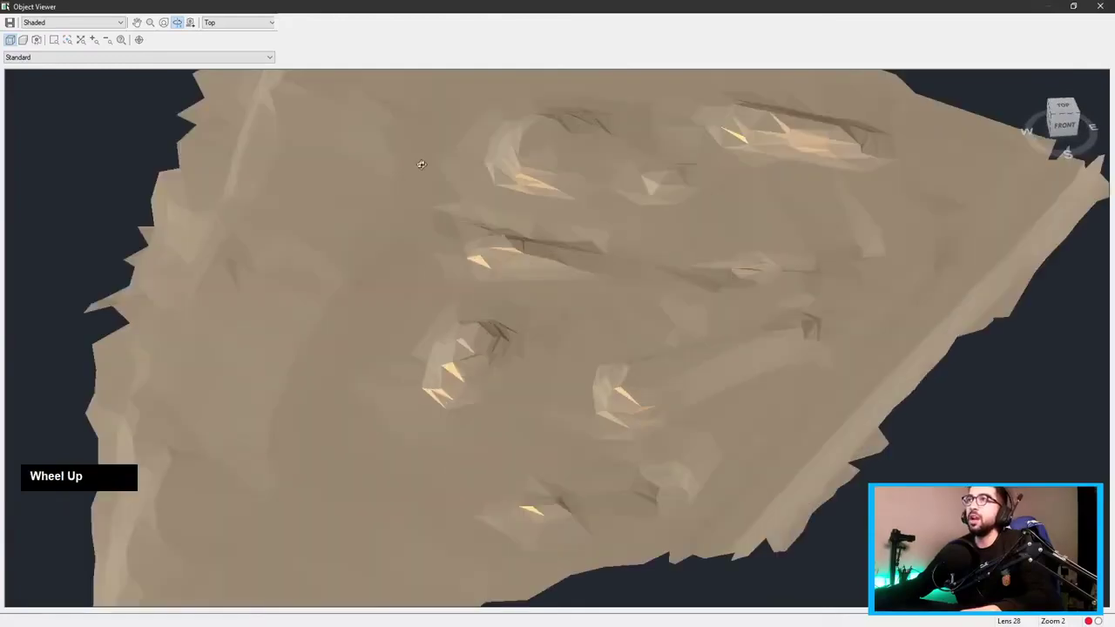
scroll(409, 152, down, 3)
click(1088, 24)
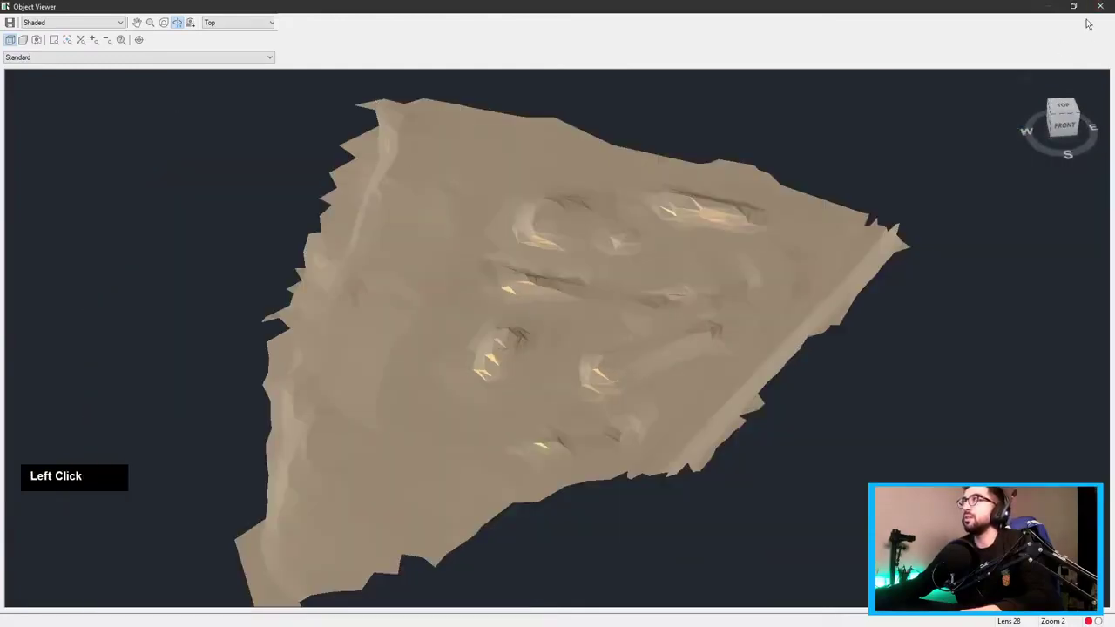
Examine the clipped surface's edge against the feature line along the western and south-eastern sides of the site.
scroll(585, 231, up, 6)
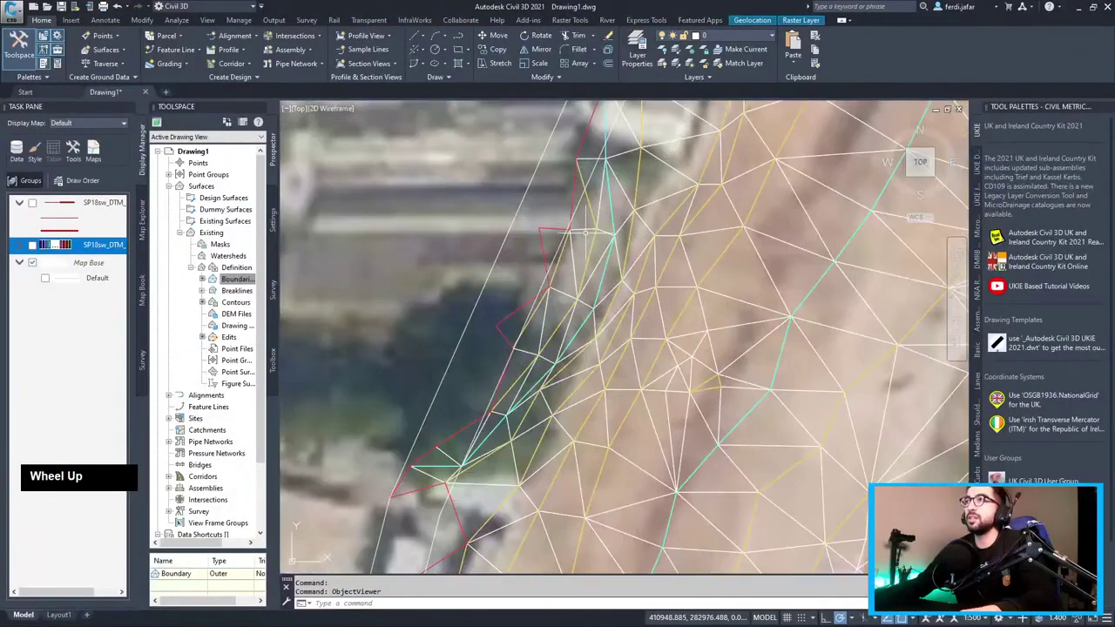
scroll(437, 443, down, 1)
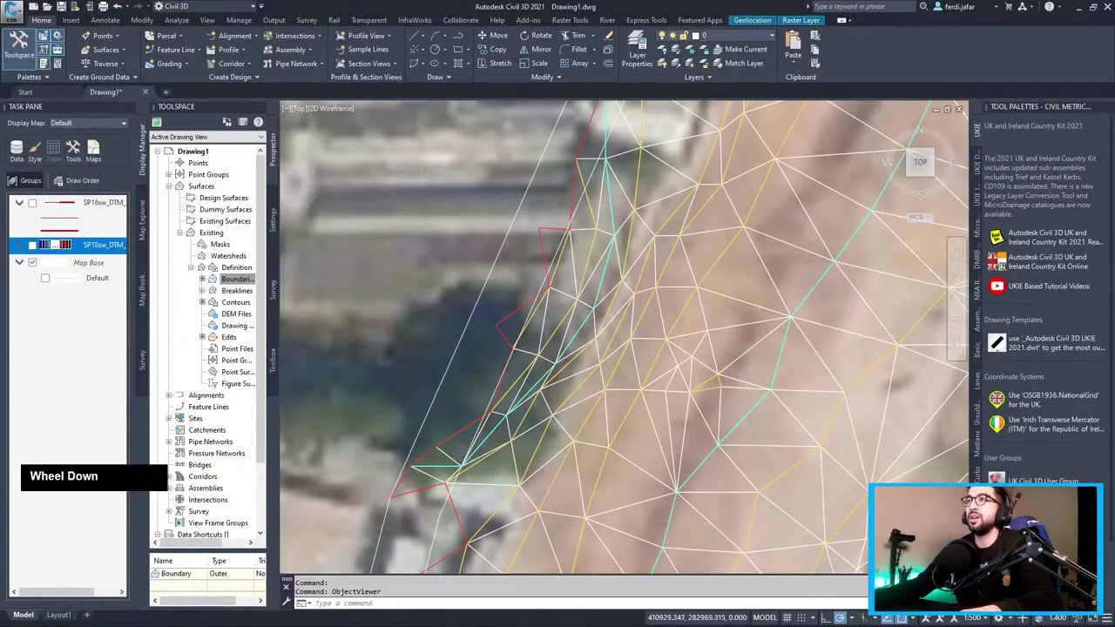
scroll(447, 294, down, 5)
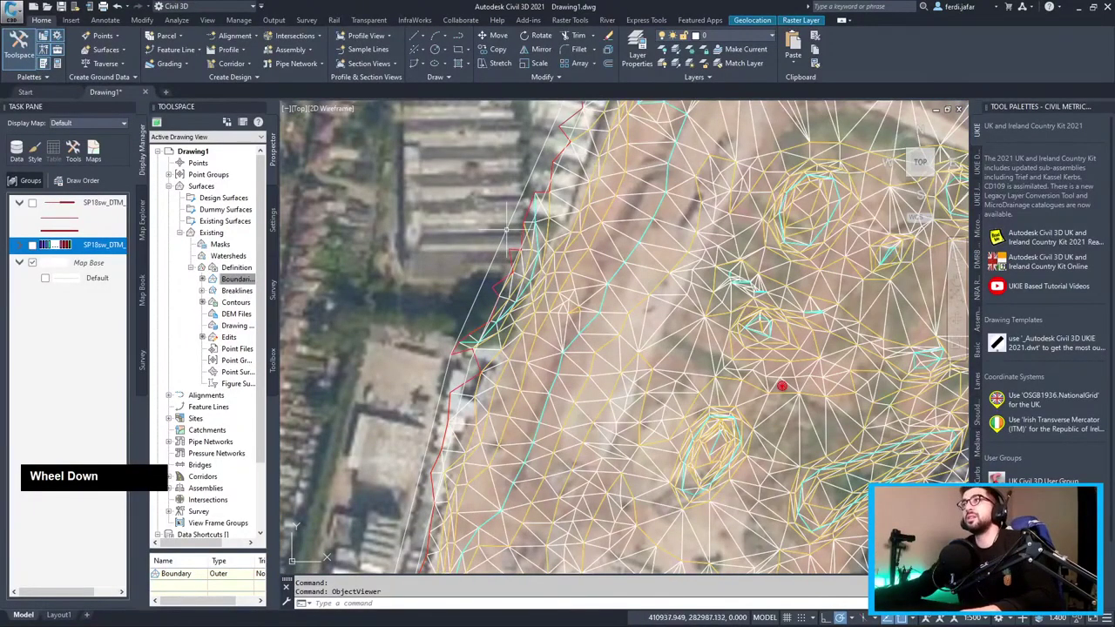
scroll(506, 228, down, 3)
middle_drag(575, 230, 498, 216)
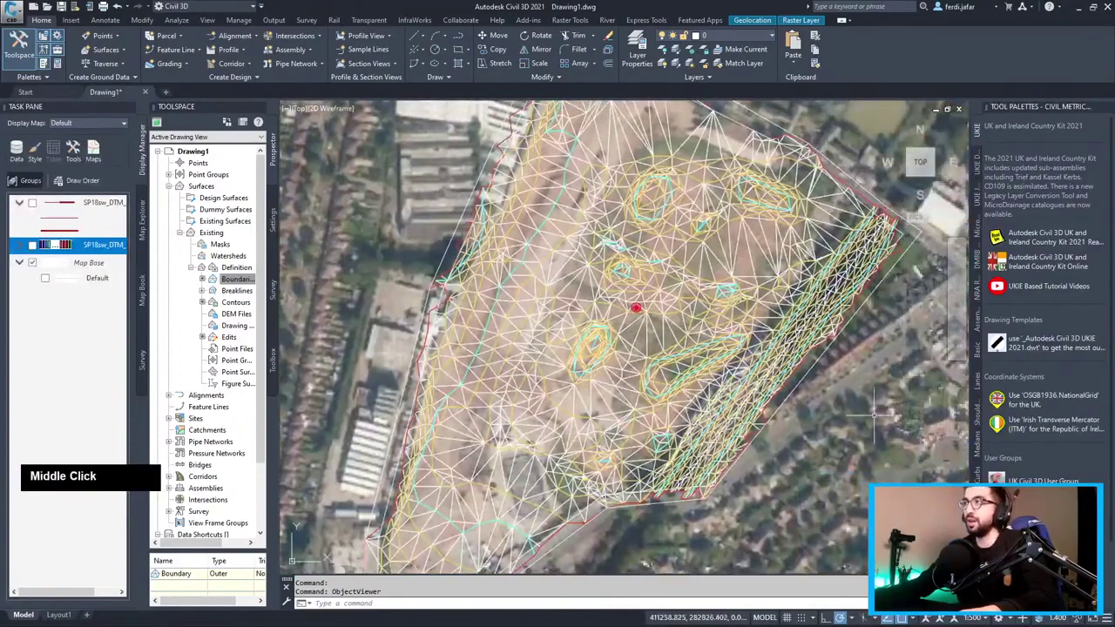
scroll(874, 416, up, 3)
middle_drag(874, 416, 760, 518)
scroll(760, 518, up, 3)
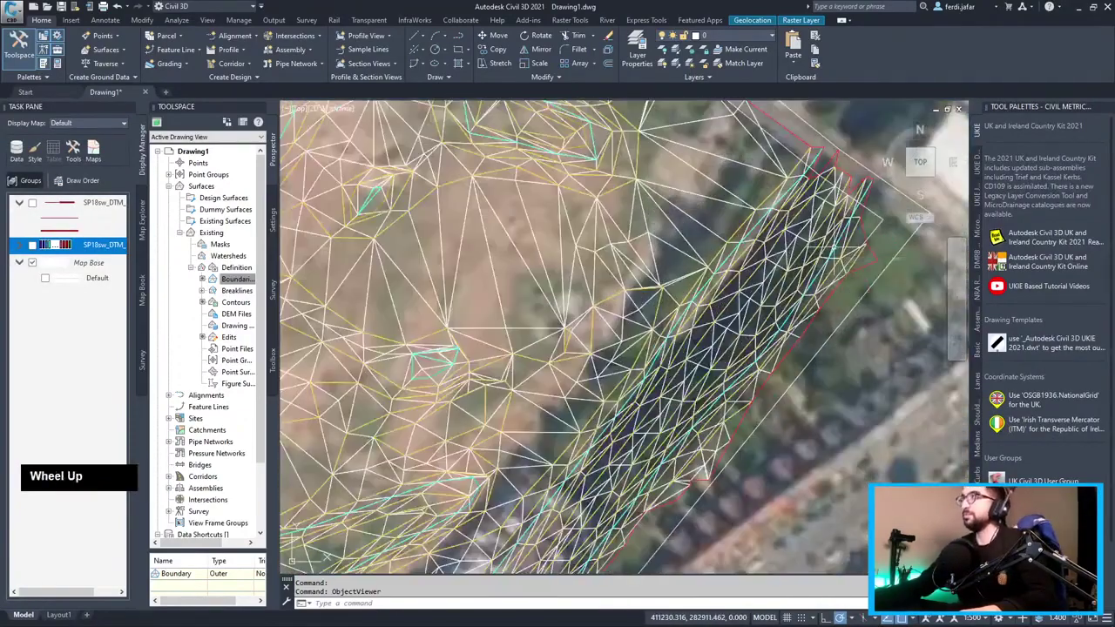
scroll(495, 268, down, 2)
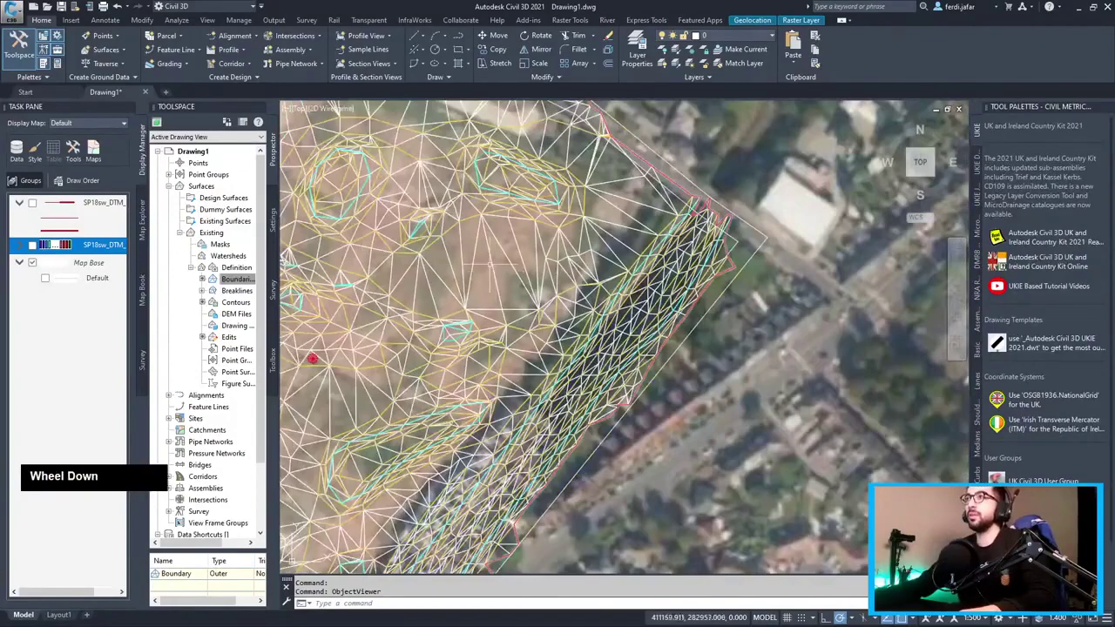
scroll(490, 264, down, 2)
middle_drag(491, 264, 618, 309)
scroll(552, 200, down, 2)
scroll(551, 200, up, 1)
scroll(551, 200, up, 2)
scroll(551, 201, down, 2)
click(618, 310)
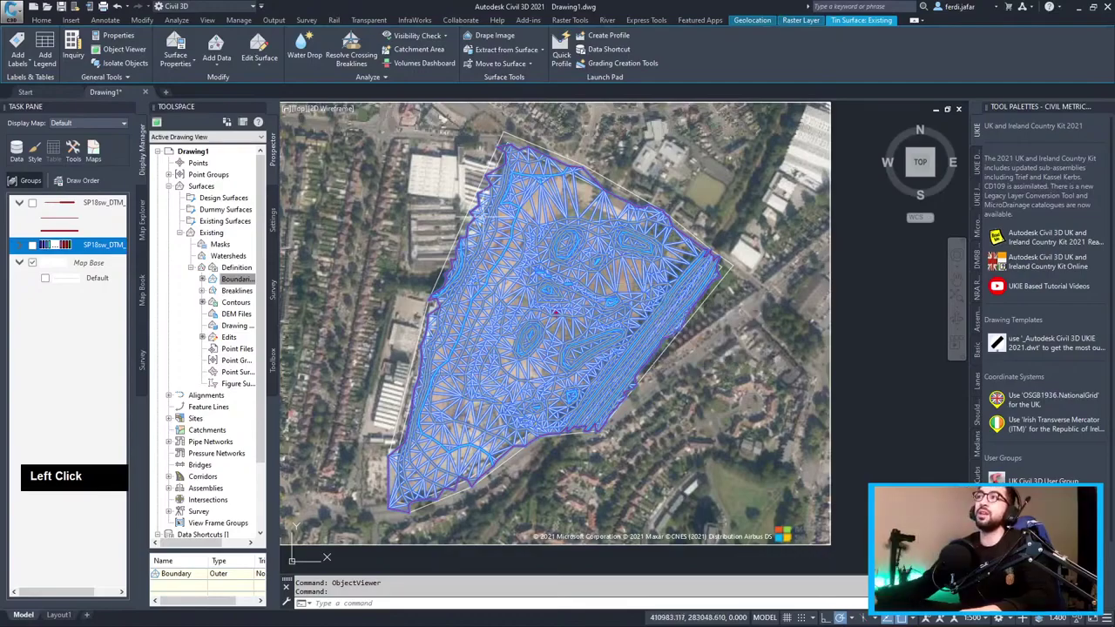
Switch to the browser to view the Defra Survey Data Download page for the LIDAR tile, and return to the Civil 3D drawing.
key(alt+Tab)
alt+click(643, 184)
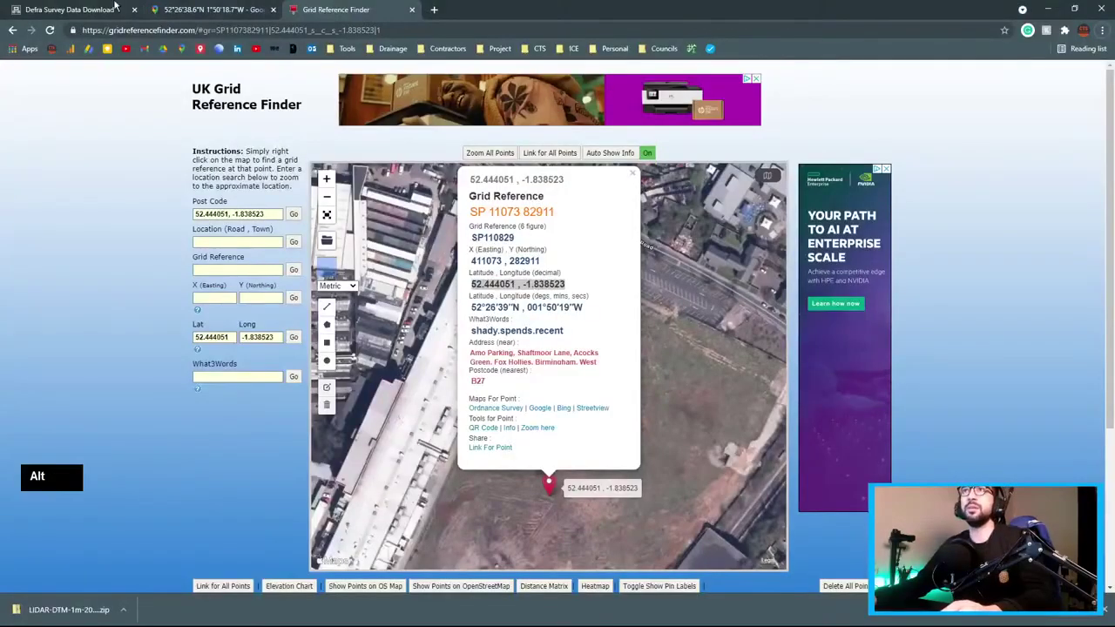
click(87, 10)
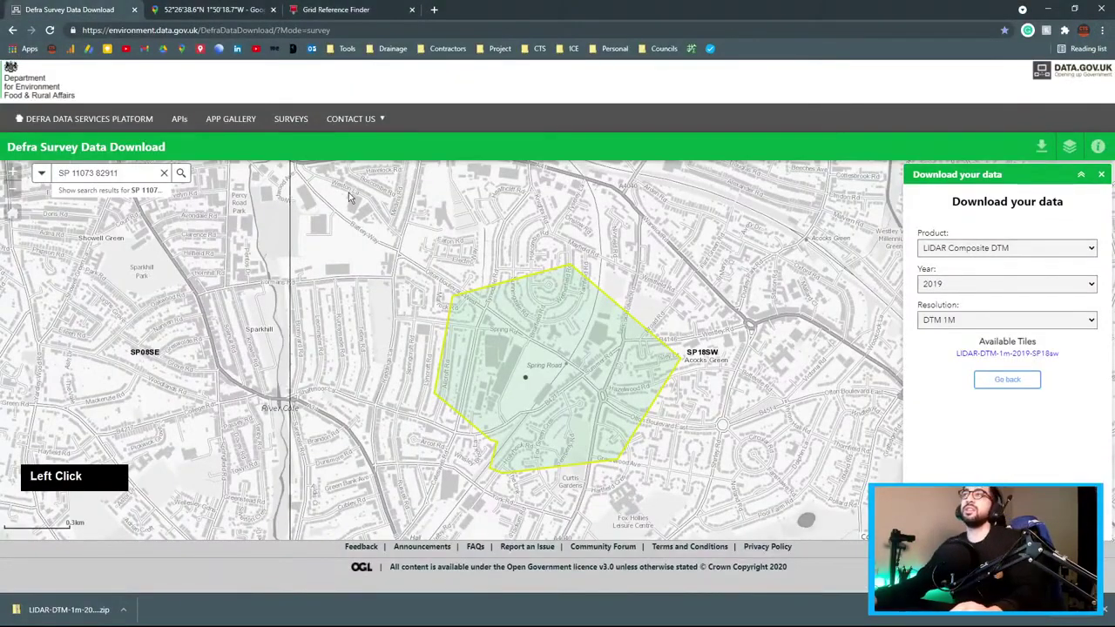
key(alt+Tab)
alt+click(533, 199)
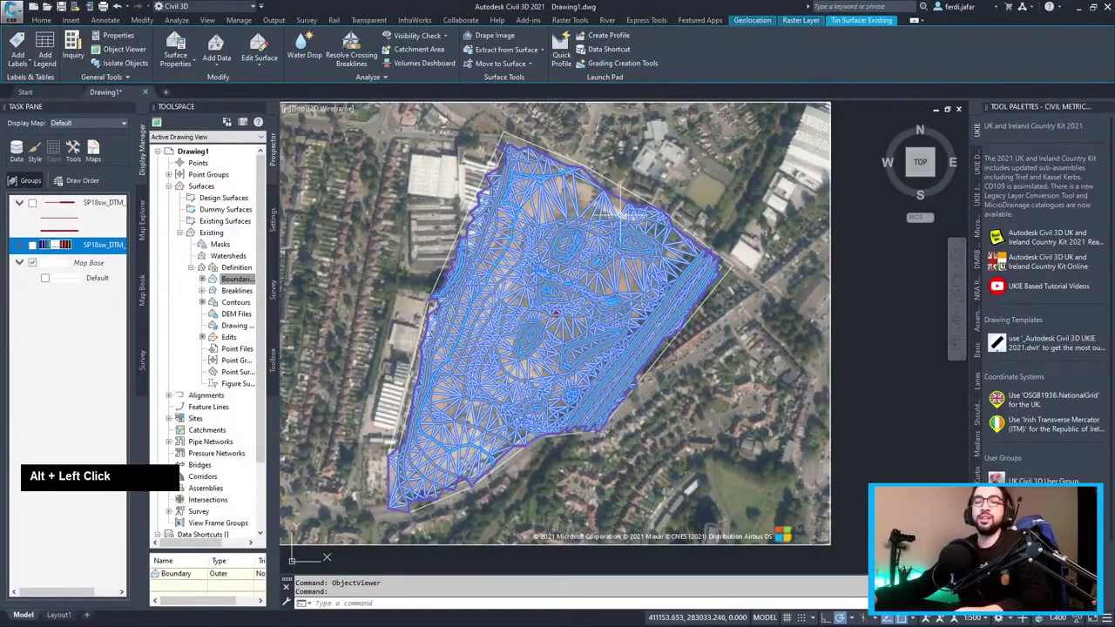
mouse_move(621, 211)
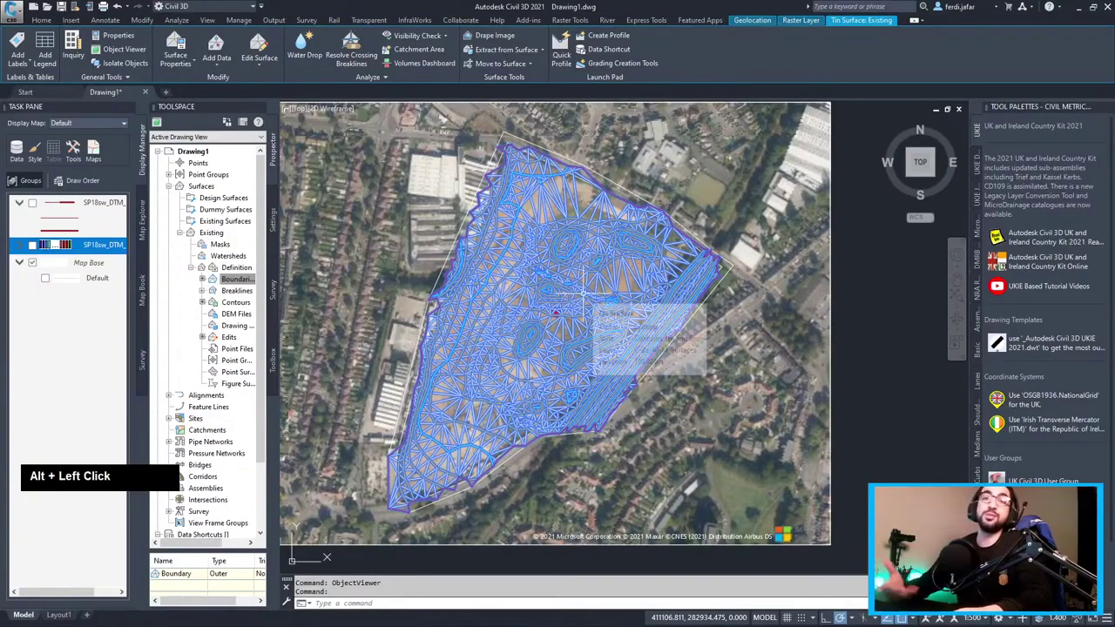
scroll(585, 348, up, 3)
scroll(688, 297, down, 3)
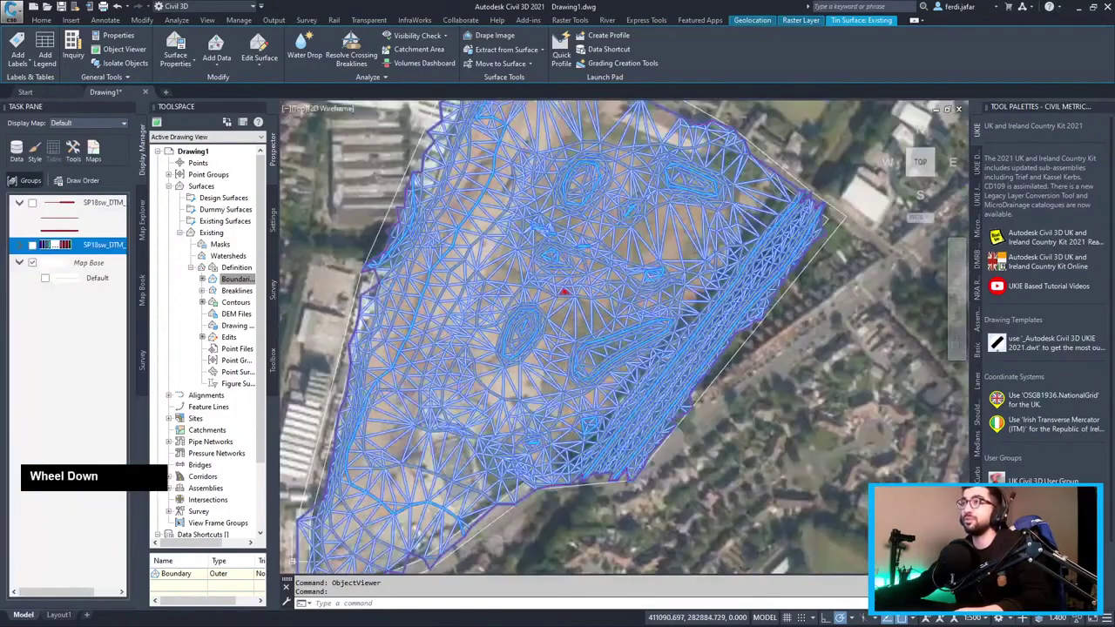
scroll(688, 297, down, 2)
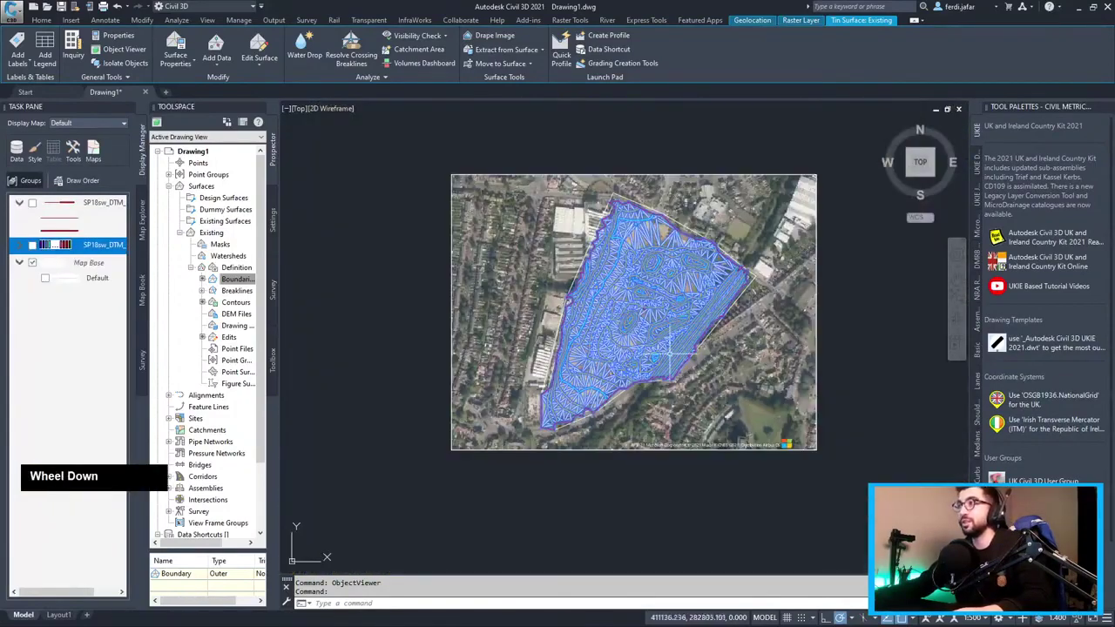
scroll(670, 354, up, 2)
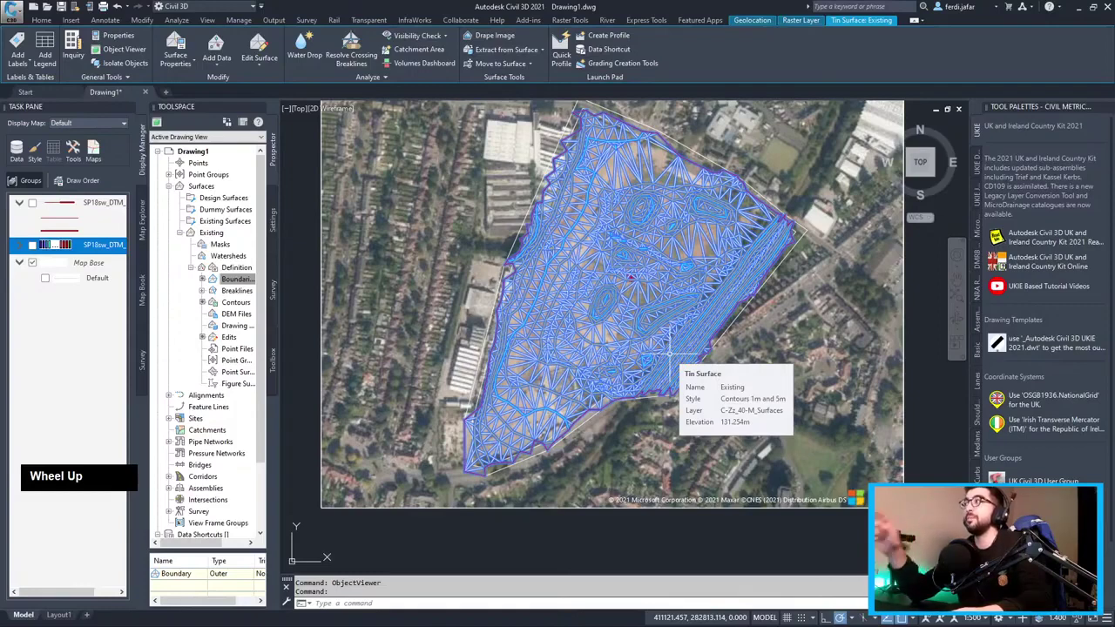
mouse_move(657, 285)
middle_down()
mouse_move(594, 342)
mouse_move(641, 331)
middle_up()
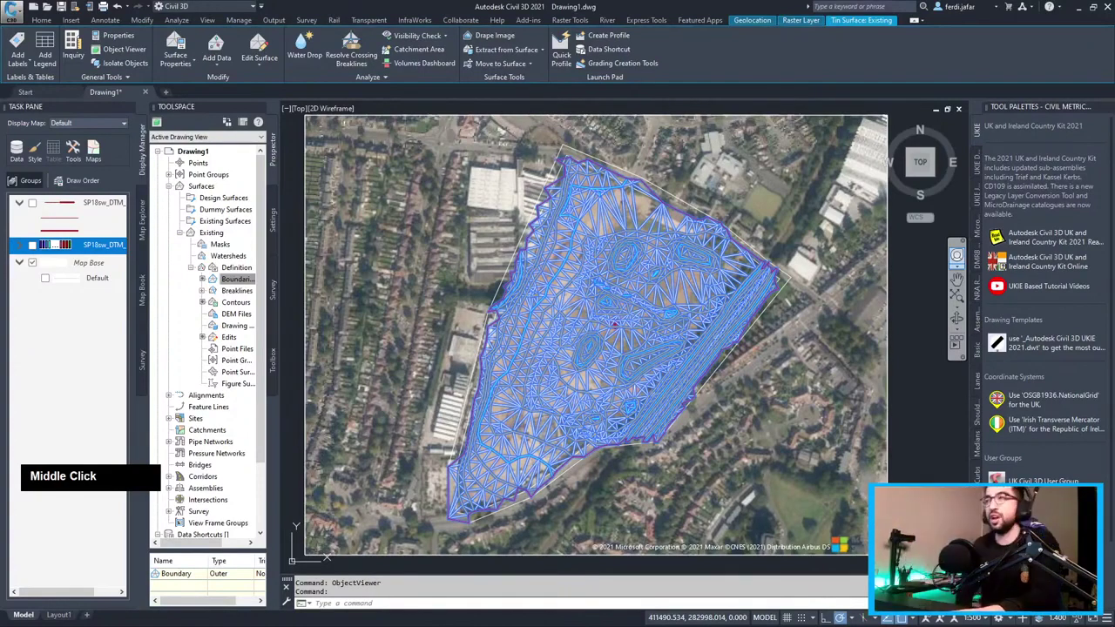
scroll(613, 323, up, 5)
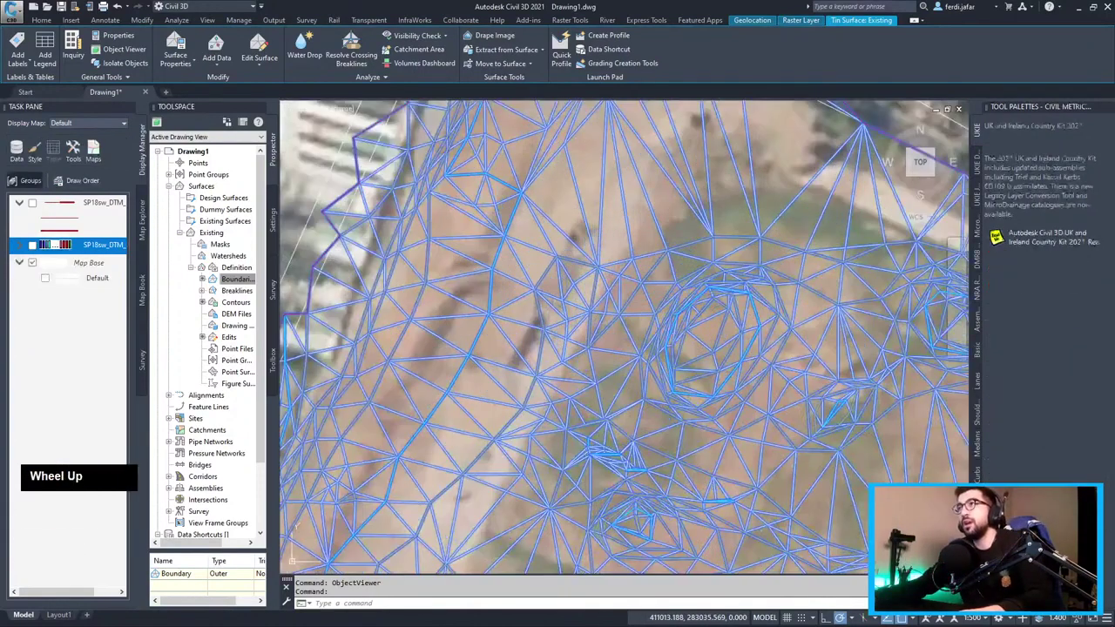
scroll(622, 327, down, 5)
key(Escape)
scroll(638, 333, up, 1)
scroll(662, 253, up, 3)
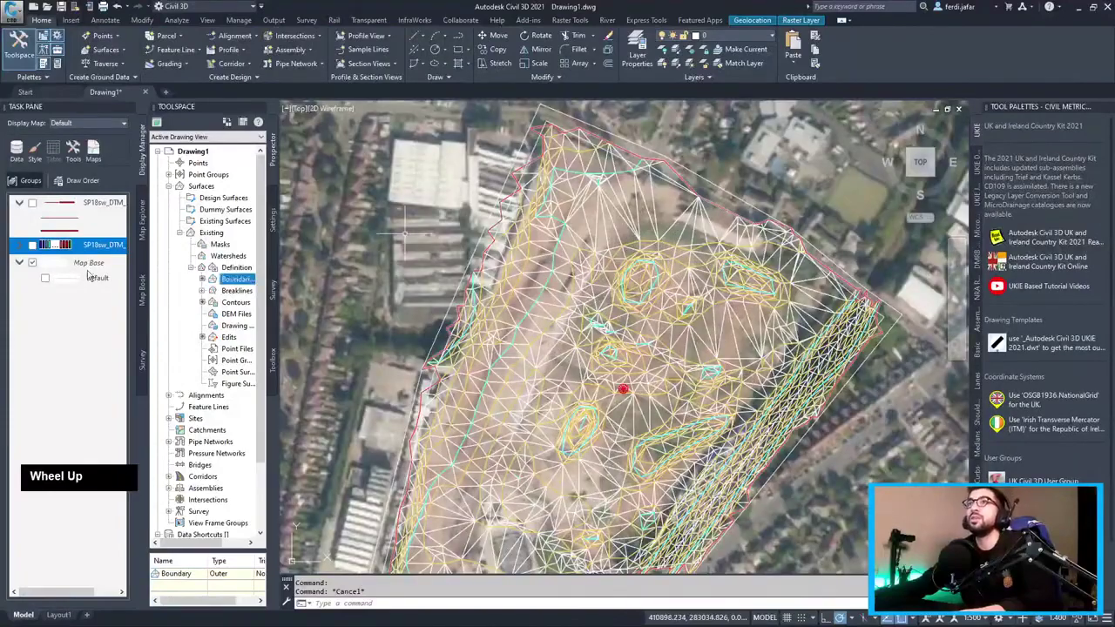
scroll(662, 253, down, 1)
scroll(643, 274, down, 2)
middle_drag(643, 274, 541, 241)
scroll(556, 235, up, 2)
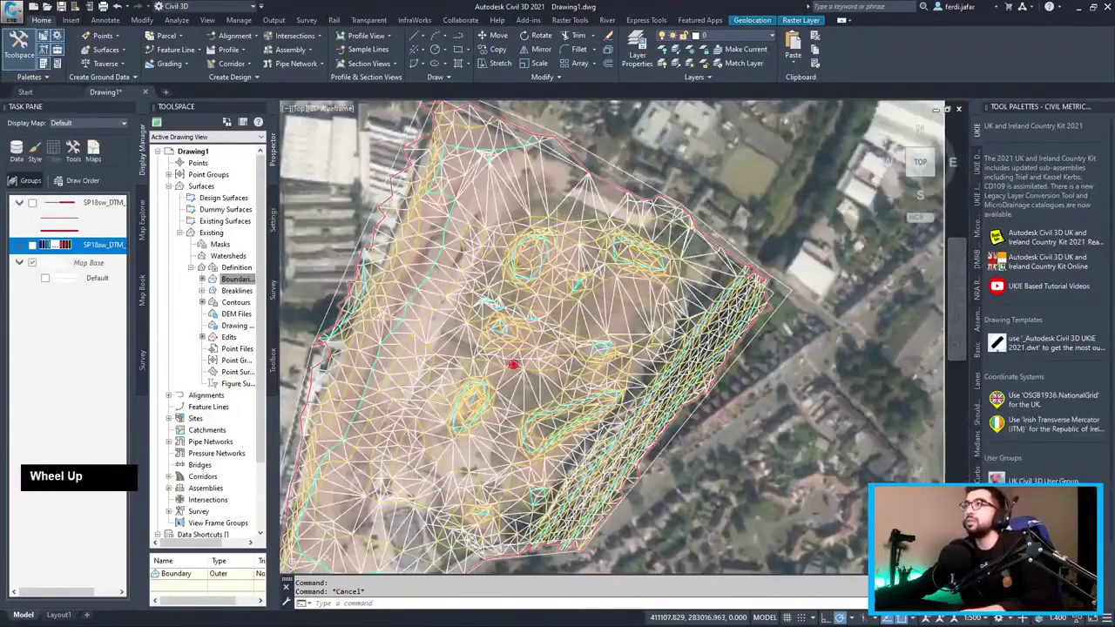
click(557, 234)
click(559, 234)
key(Escape)
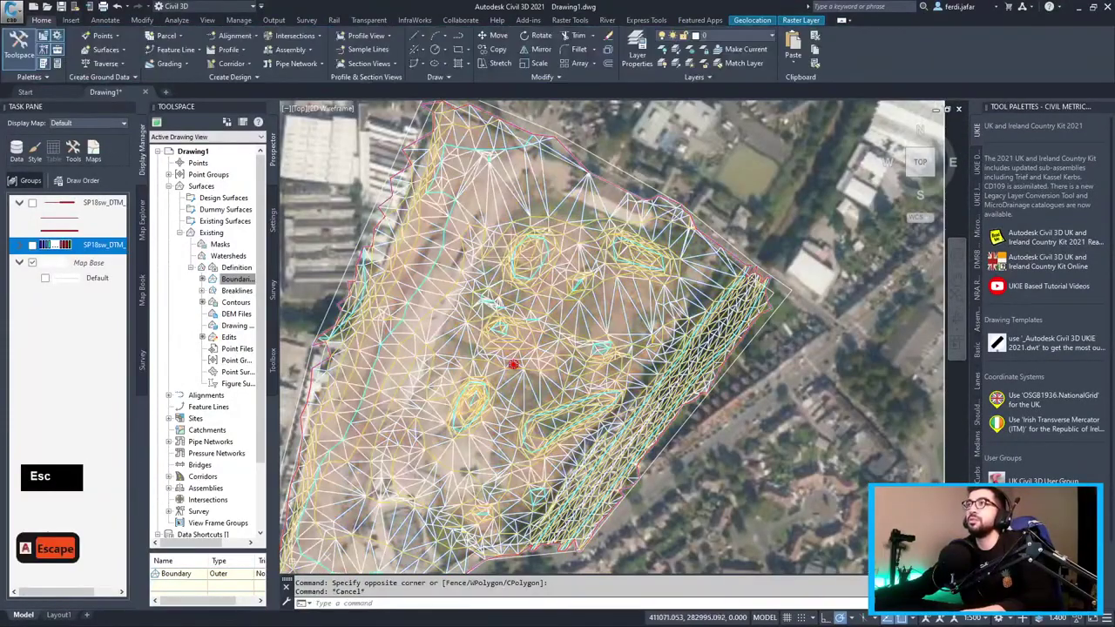
click(564, 229)
click(568, 224)
right_click(569, 219)
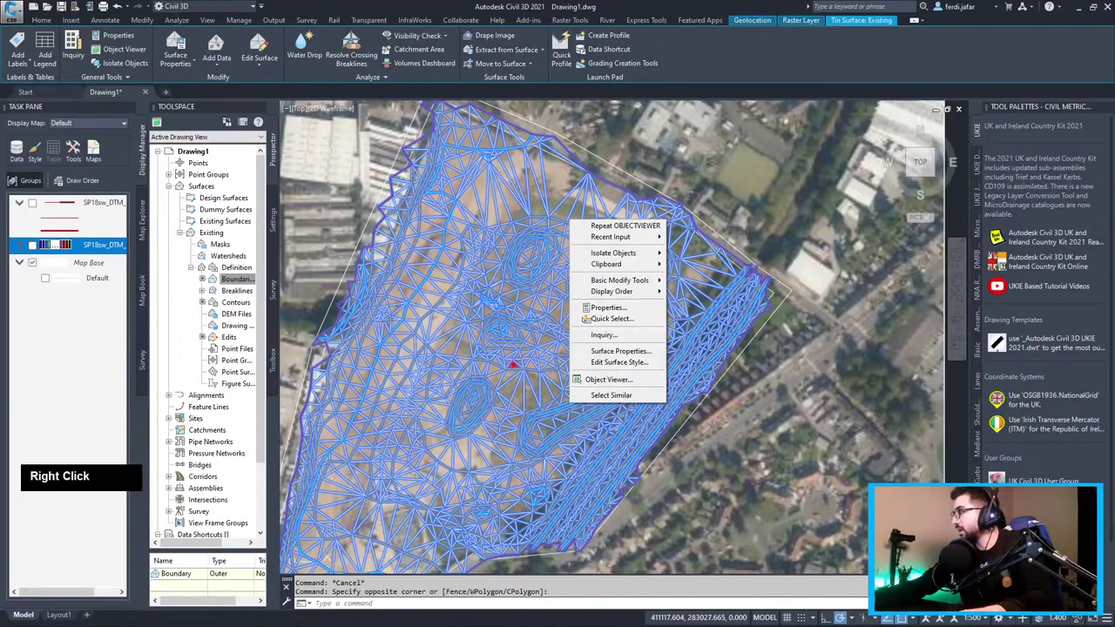
click(422, 253)
key(Escape)
Review the clipped Existing surface's triangles and contours over the aerial imagery, both close up and across the whole site.
scroll(623, 374, down, 2)
mouse_move(623, 374)
middle_down()
mouse_move(583, 319)
mouse_move(640, 303)
middle_up()
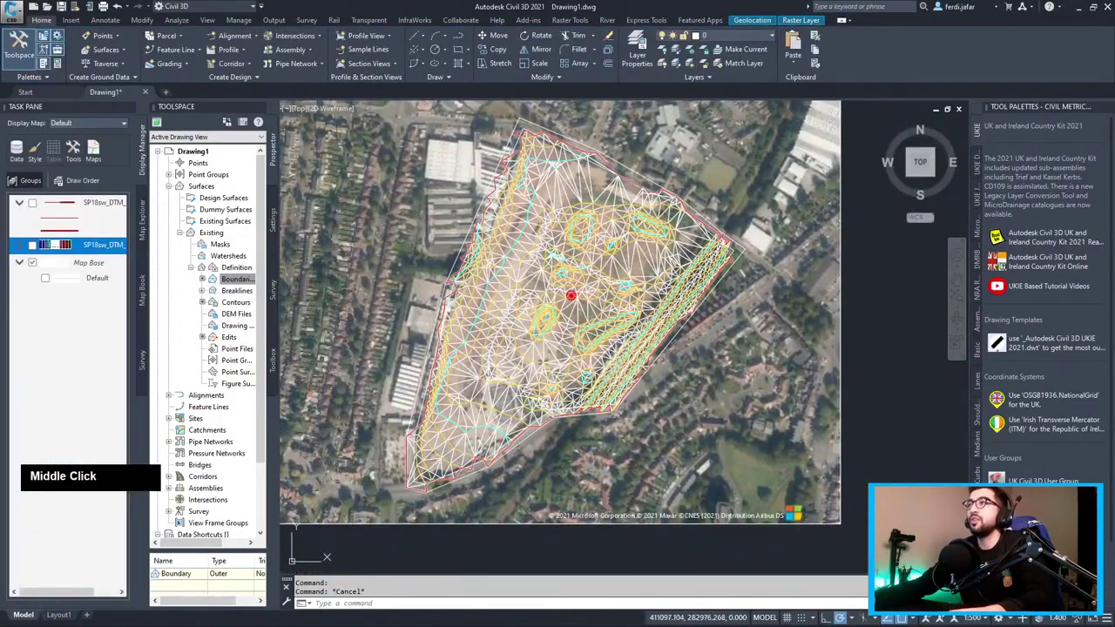
scroll(585, 244, up, 2)
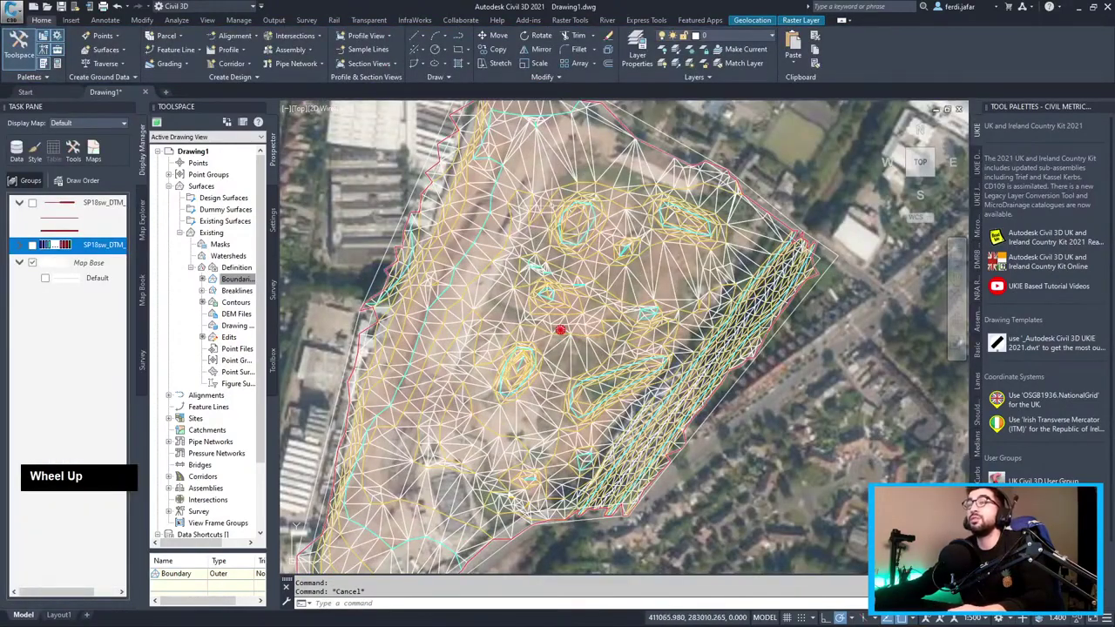
middle_click(584, 203)
middle_drag(583, 203, 554, 242)
scroll(600, 312, down, 2)
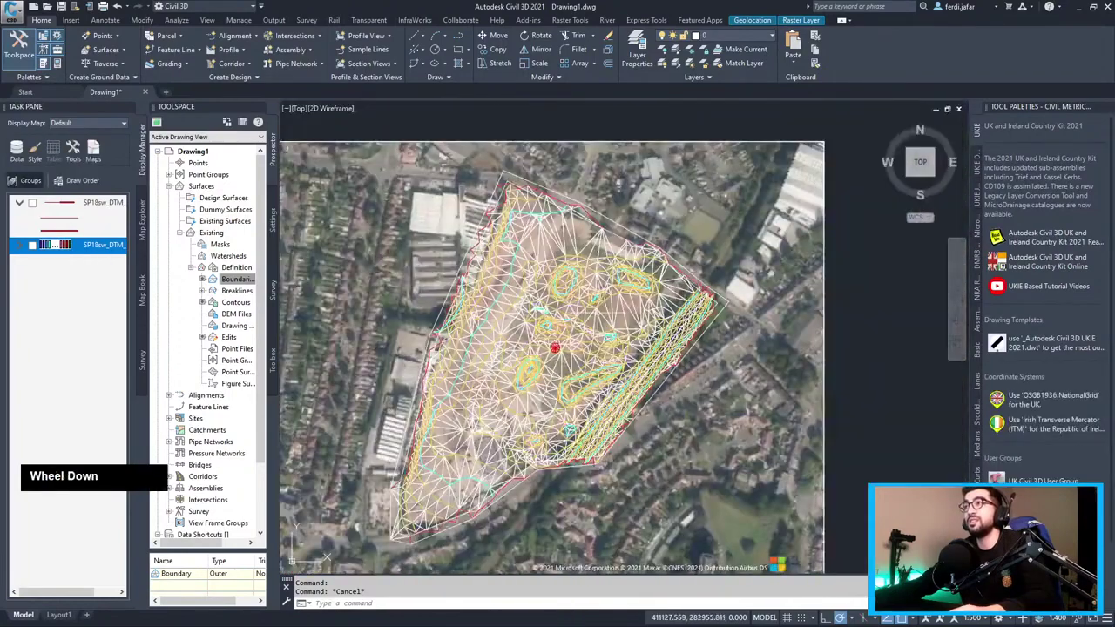
scroll(614, 305, up, 2)
scroll(610, 287, down, 2)
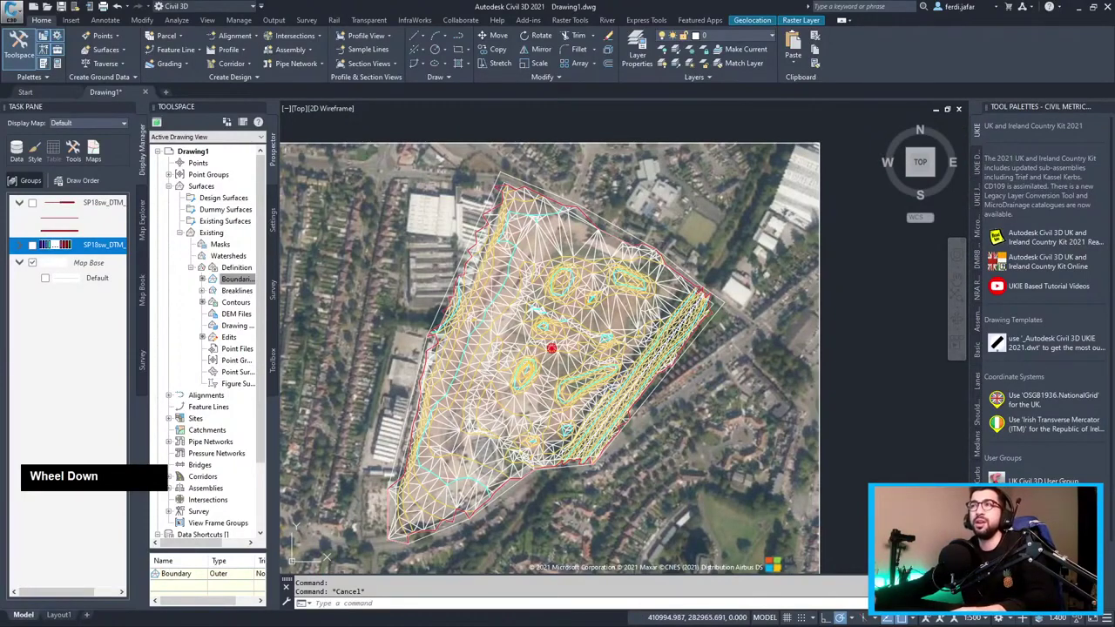
mouse_move(552, 349)
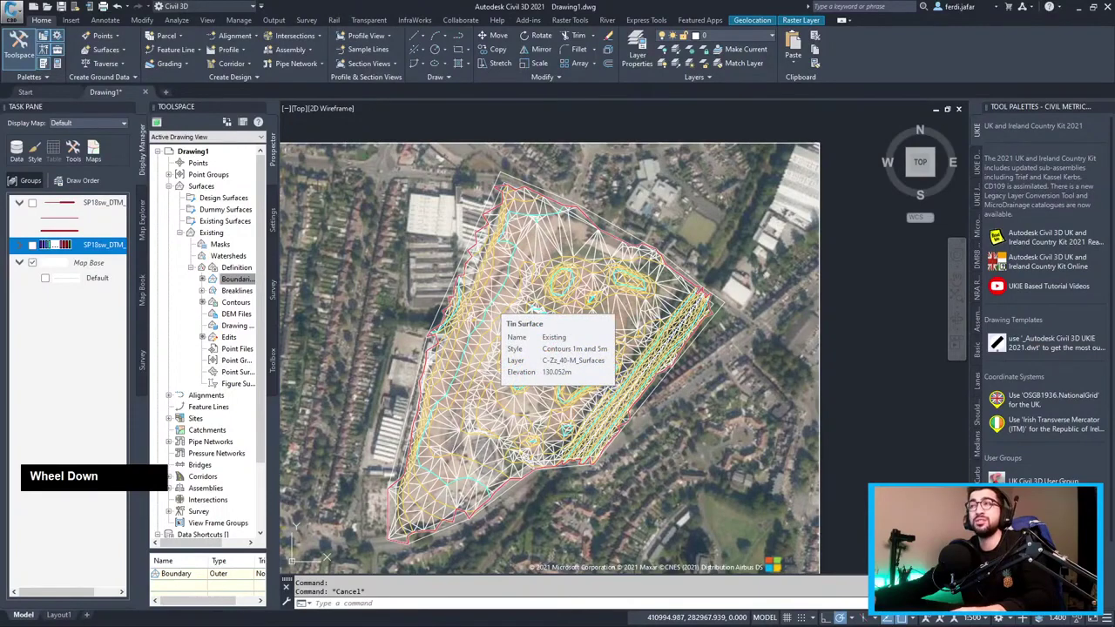
scroll(635, 310, down, 2)
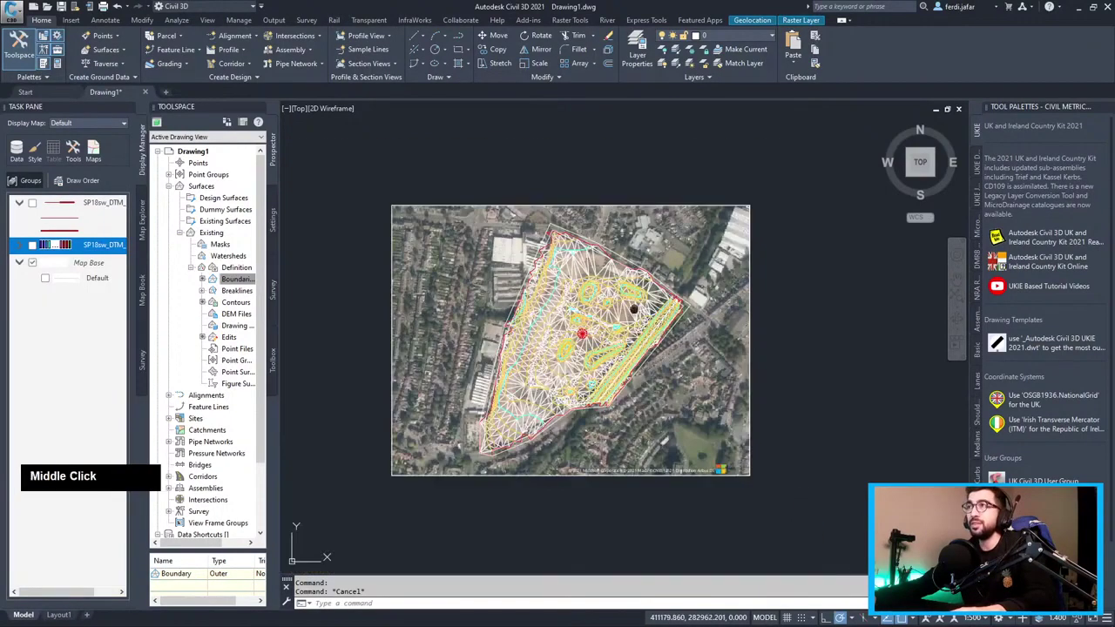
middle_drag(634, 309, 611, 292)
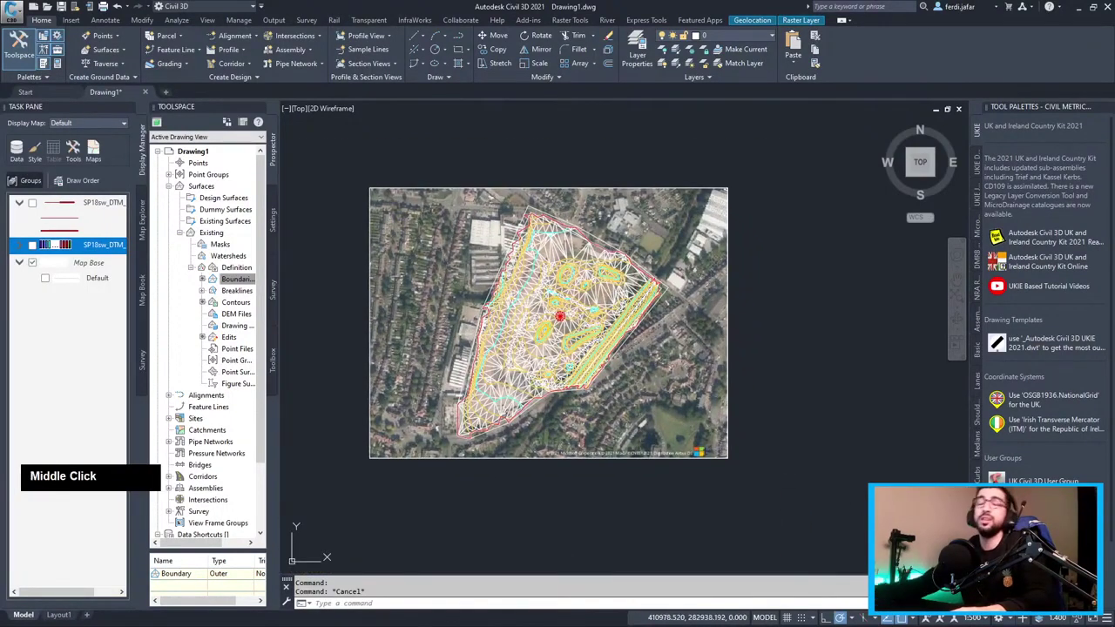
mouse_move(522, 315)
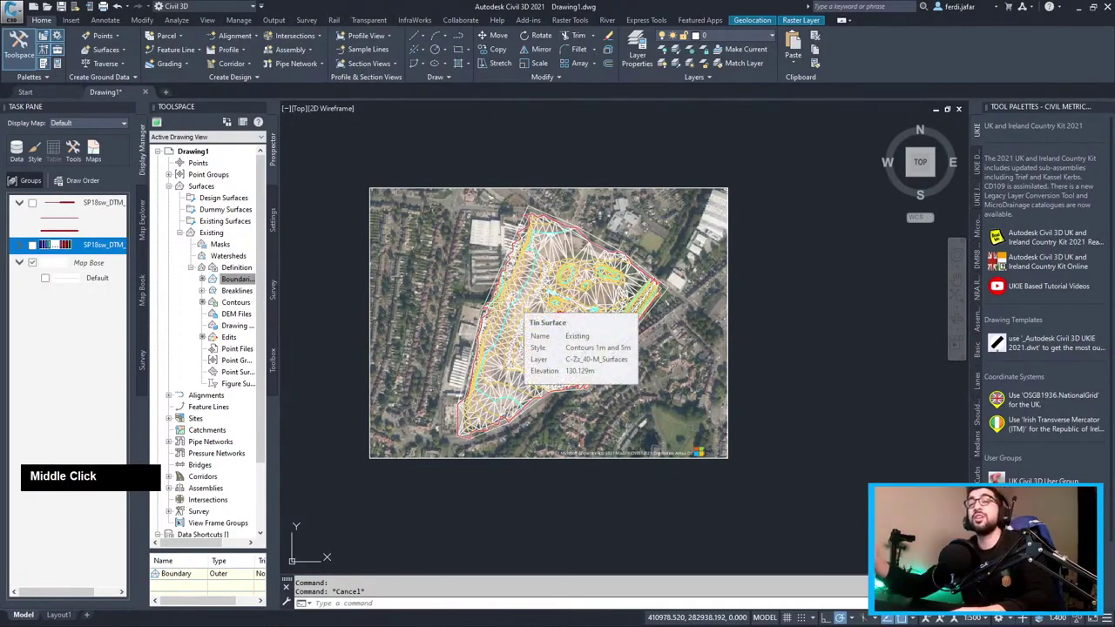